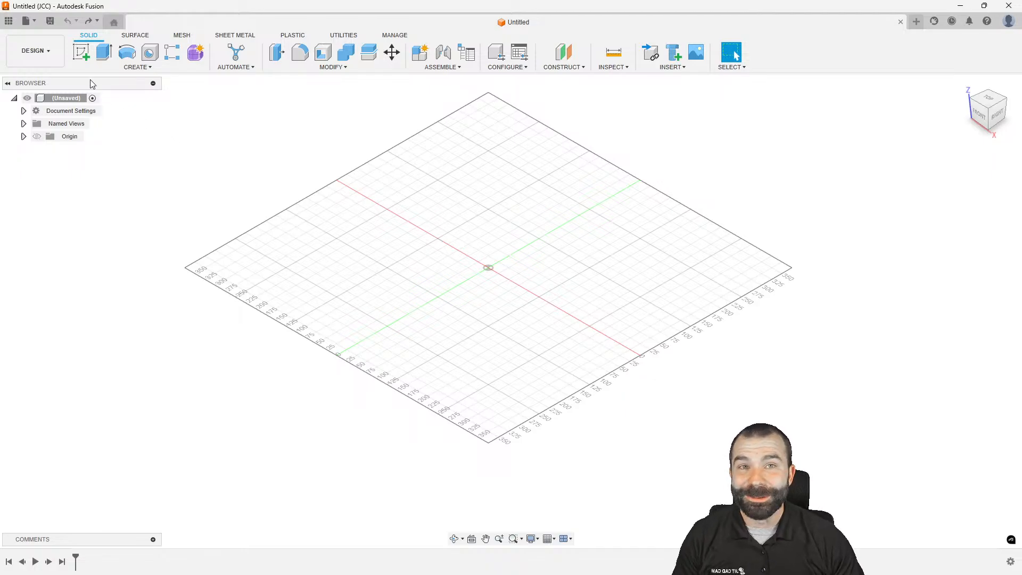
Save the untitled design under the name Part A in its current location
click(52, 20)
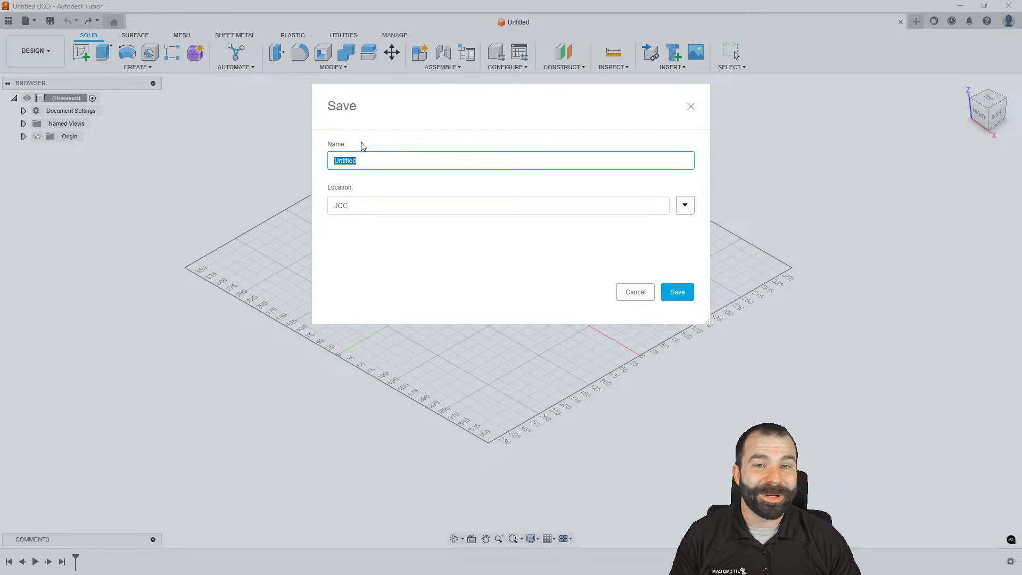
text(Part A)
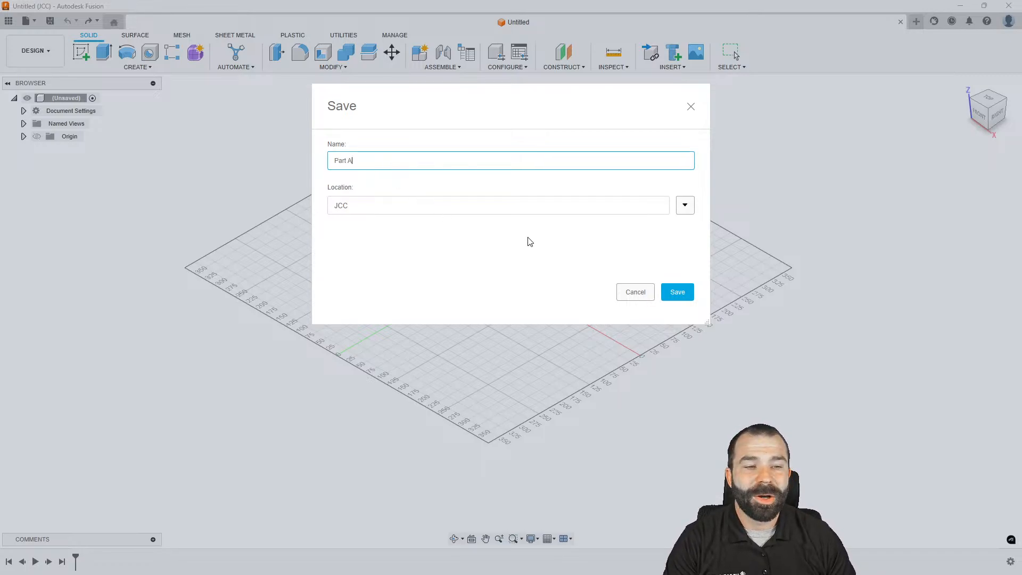
click(675, 292)
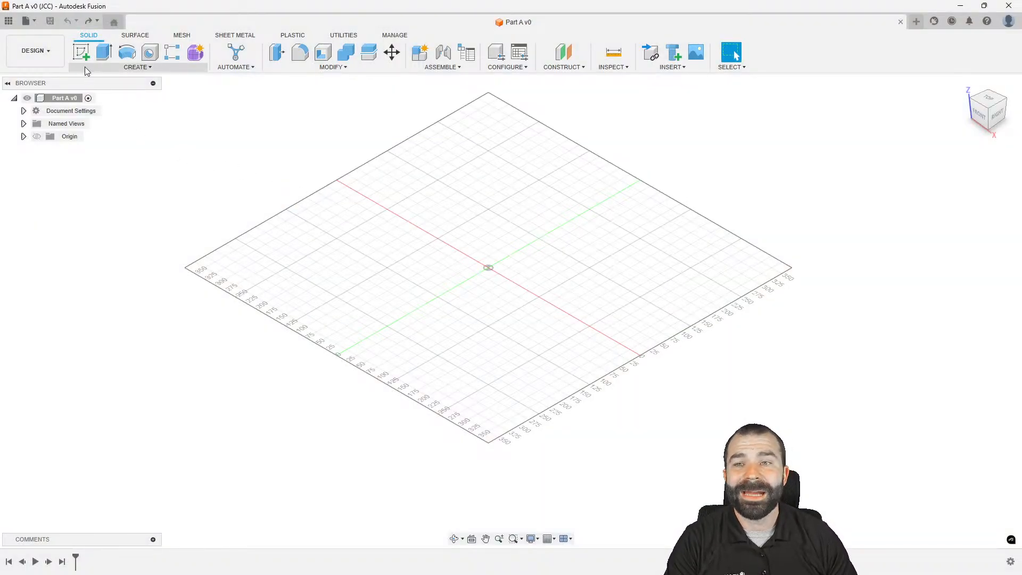
Sketch two overlapping rectangles from the origin on the front plane, one upright and one horizontal about 665 mm long, forming an L
click(81, 52)
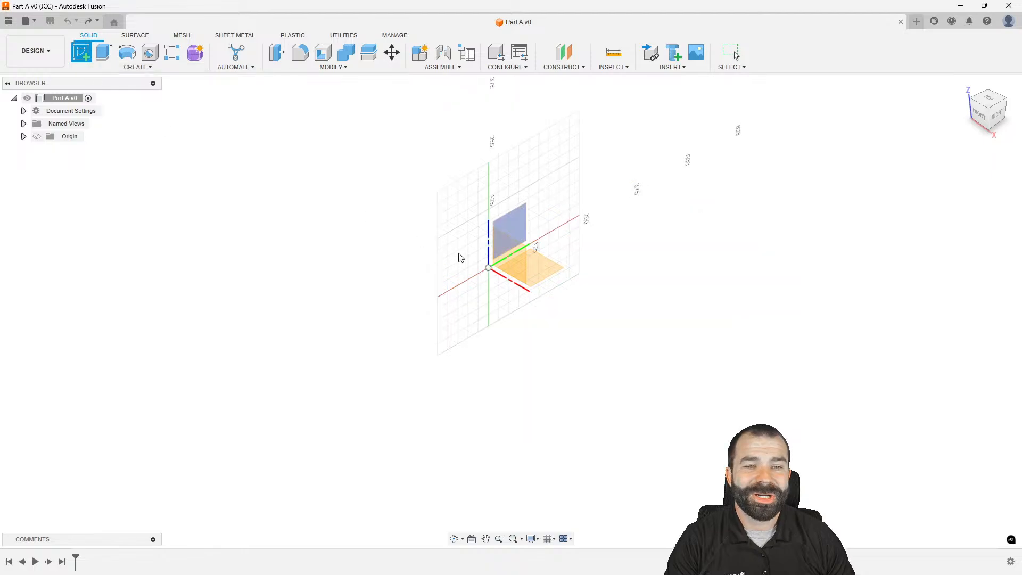
click(509, 260)
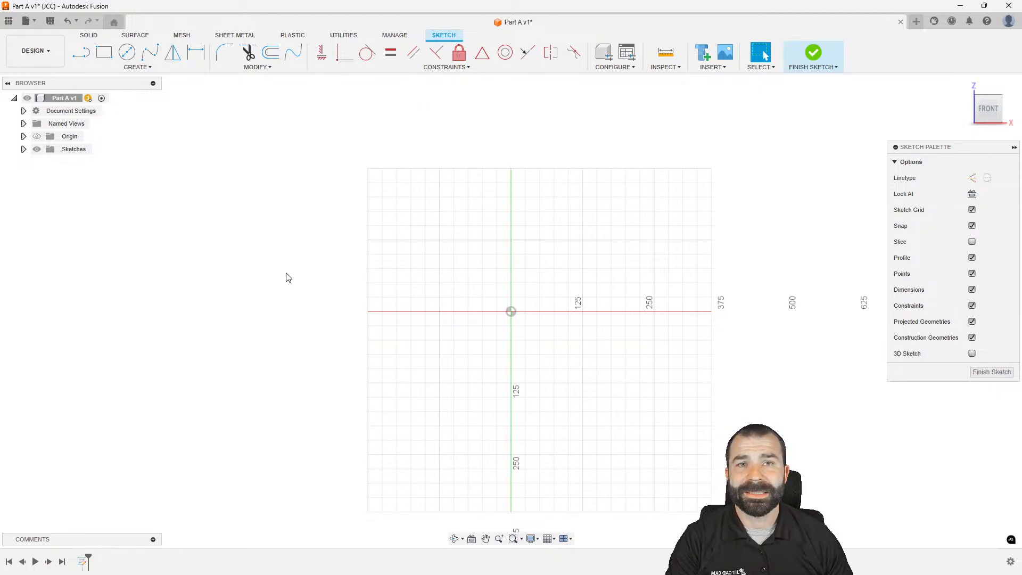
scroll(213, 367, down, 2)
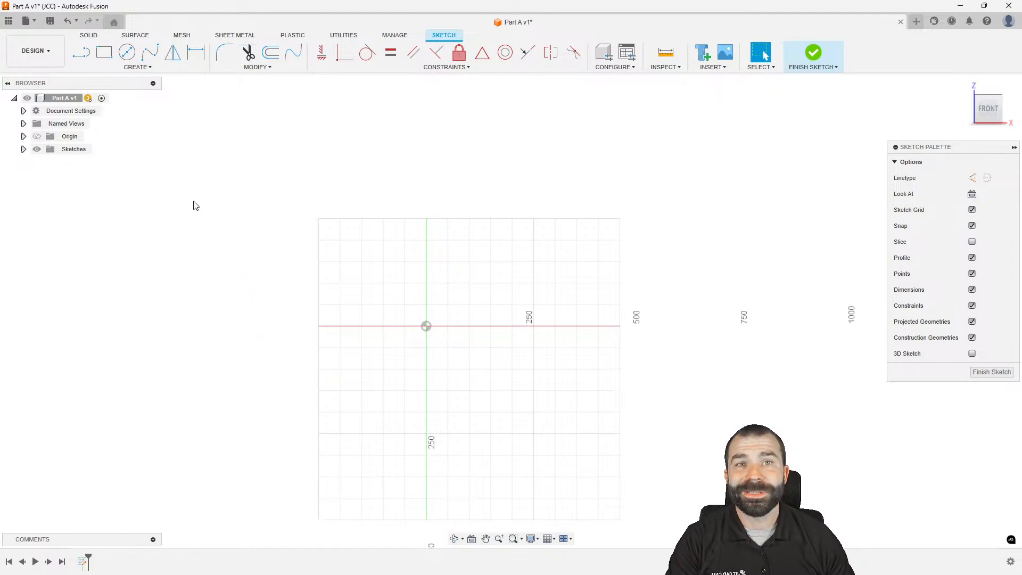
click(106, 54)
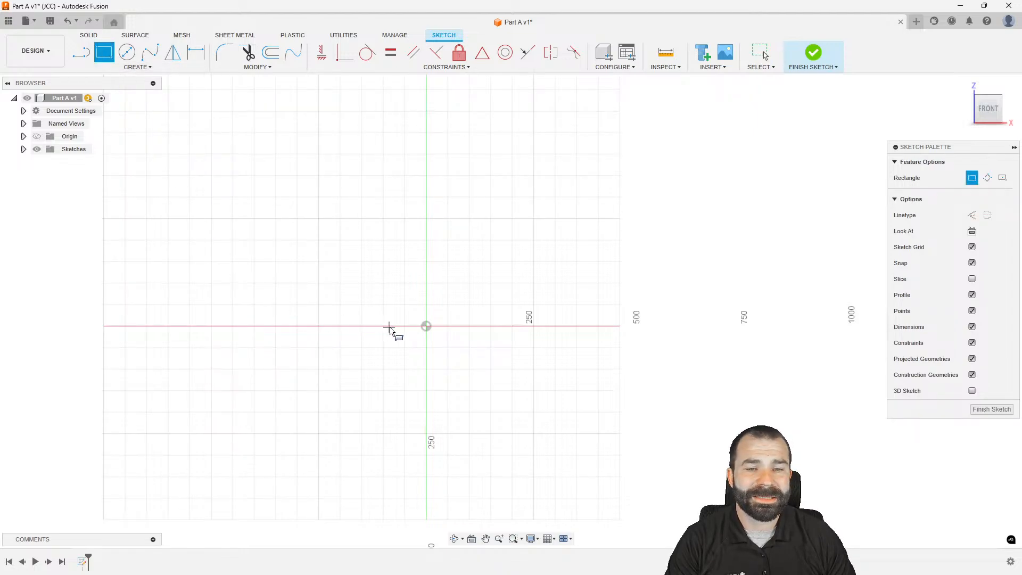
click(426, 325)
click(469, 111)
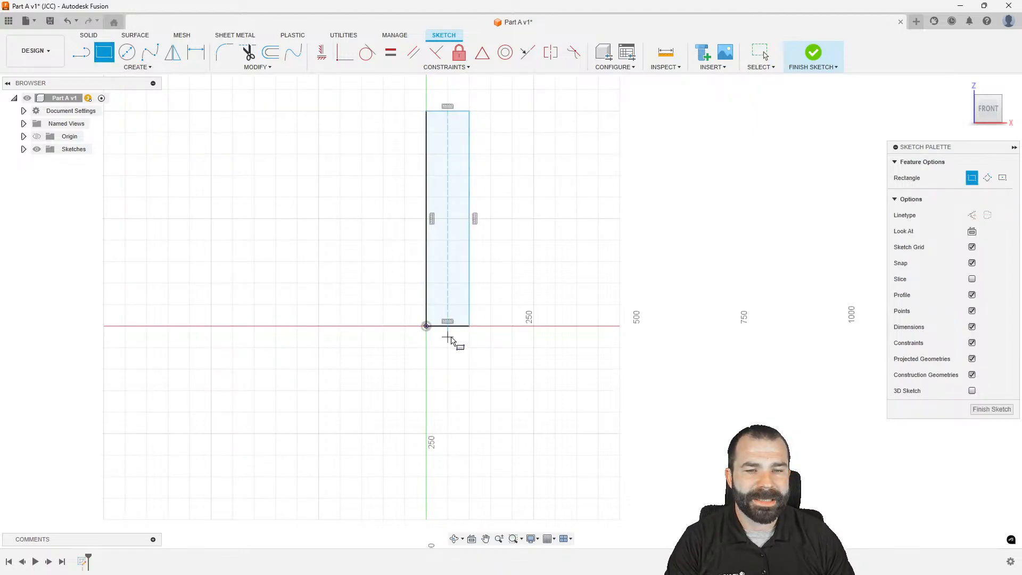
click(426, 326)
click(711, 278)
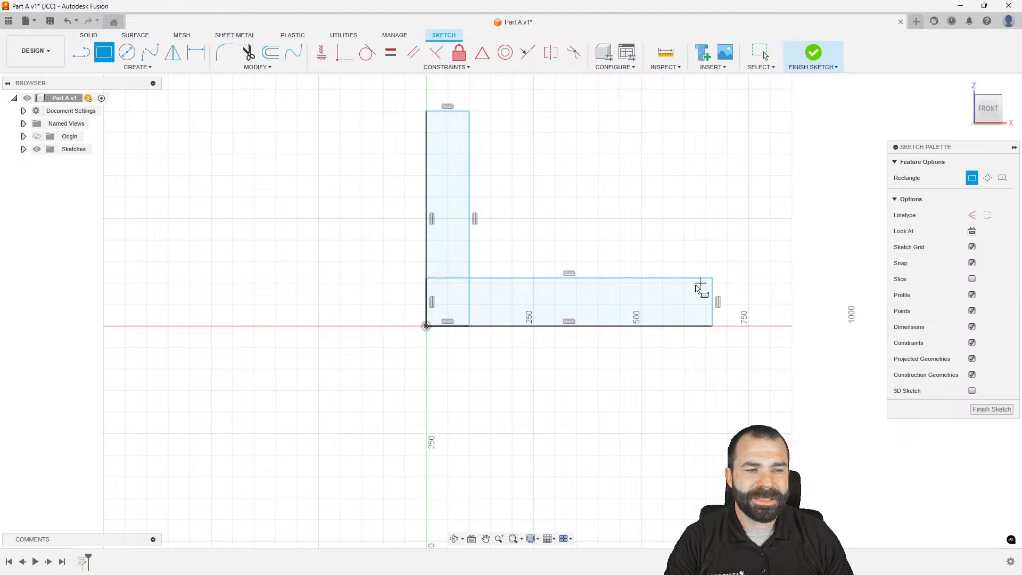
scroll(260, 346, down, 2)
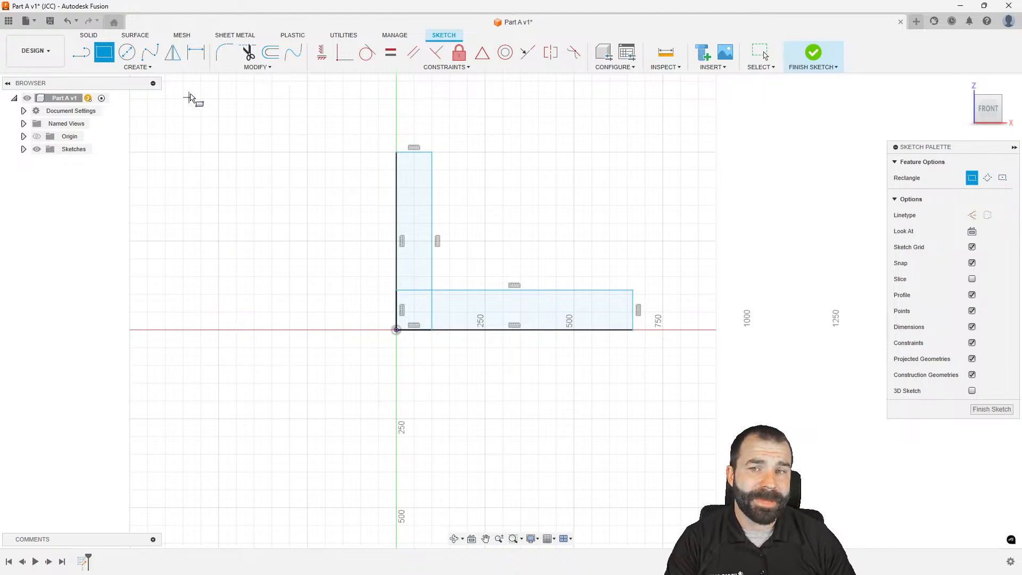
Dimension the L-shape's bottom edge to 12 in and its outer vertical edge to 18 in
click(195, 53)
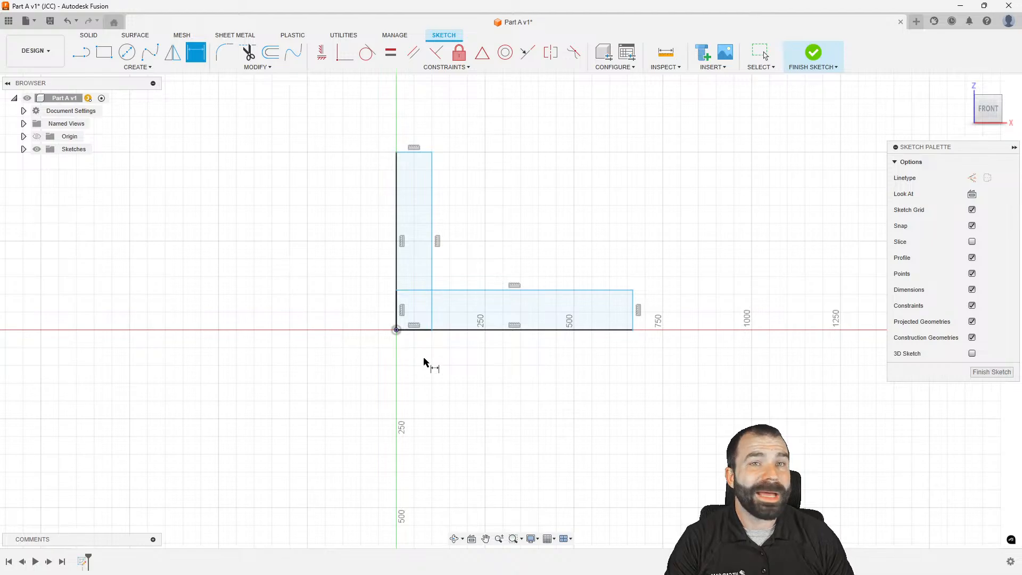
click(472, 330)
click(488, 364)
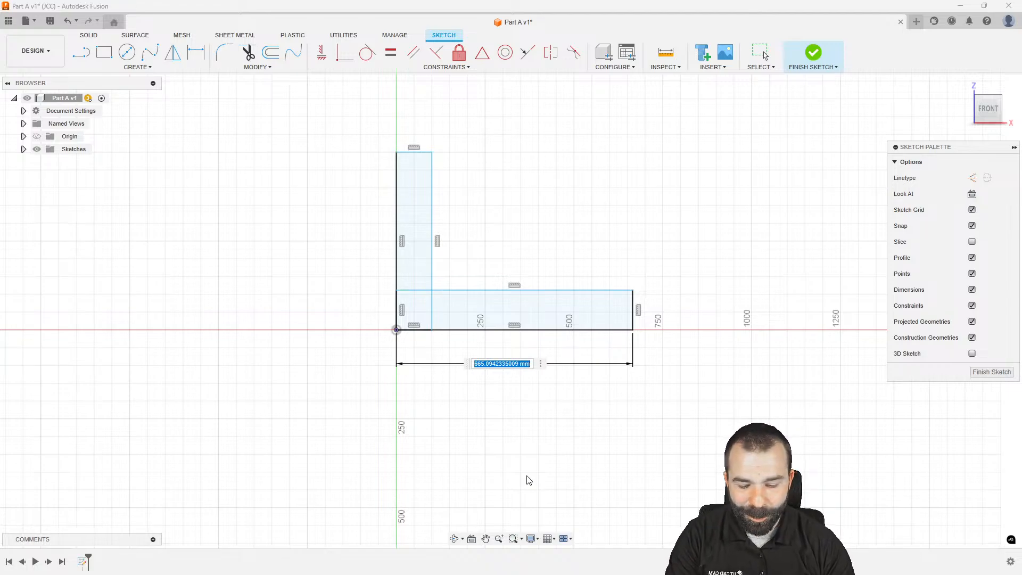
text(12in)
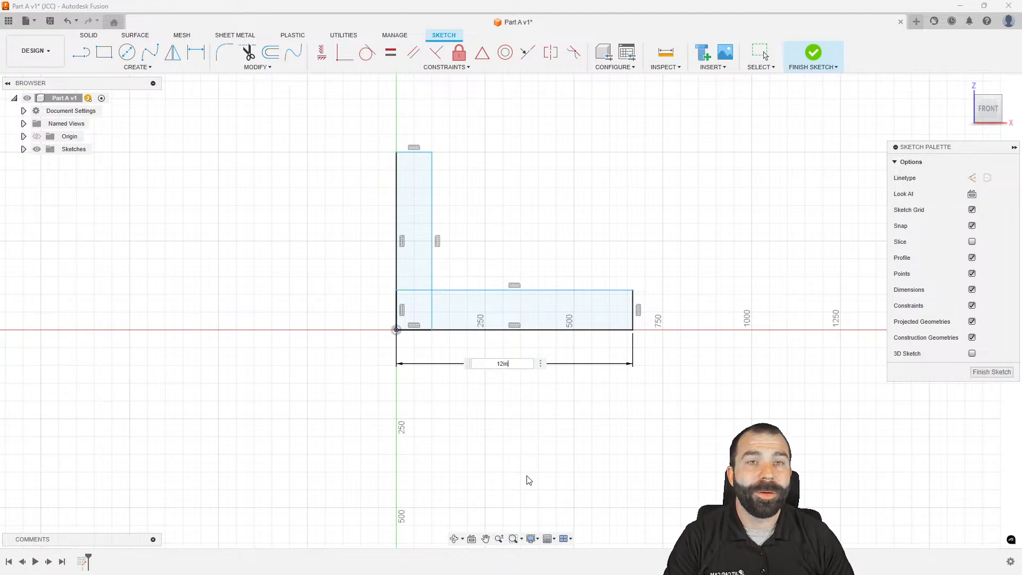
key(Return)
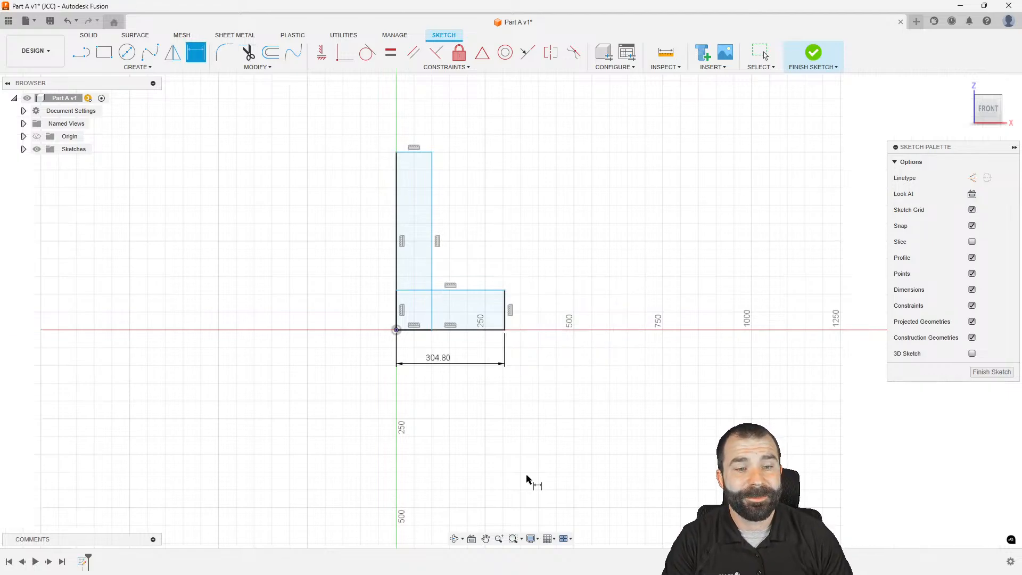
click(396, 276)
click(365, 292)
text(18in)
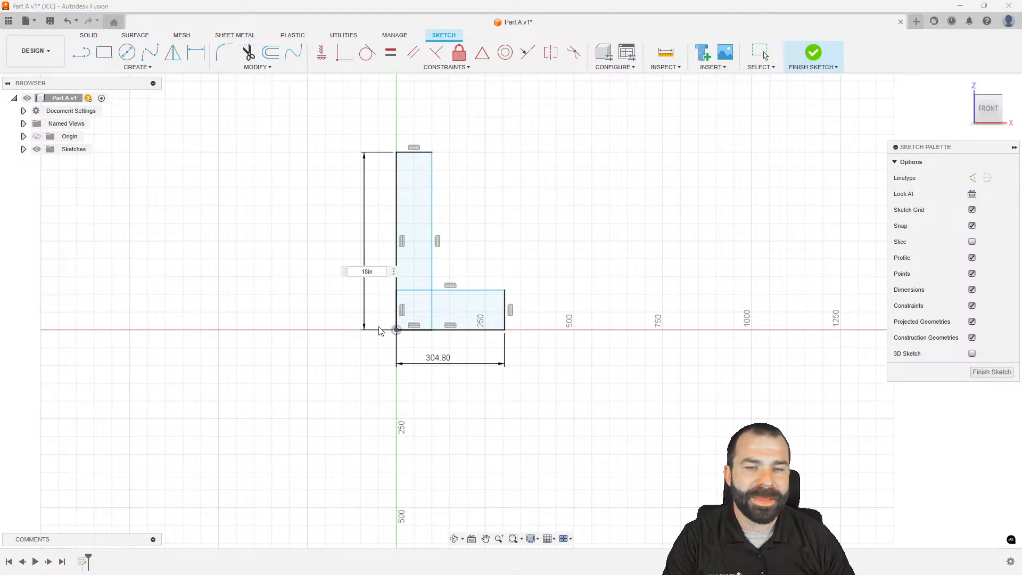
key(Return)
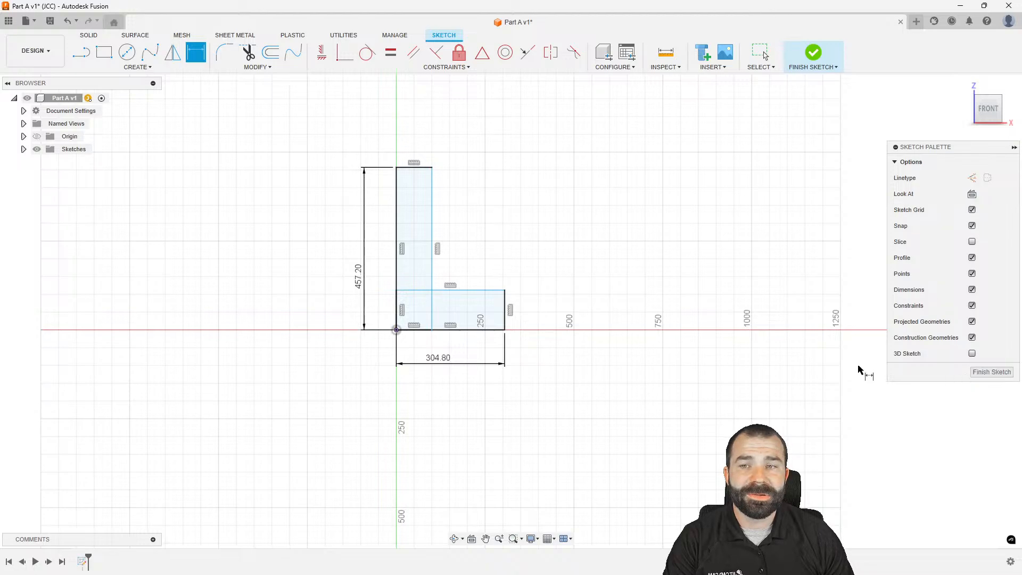
Change the document's unit type to Inch and set it as the default for designs
click(24, 111)
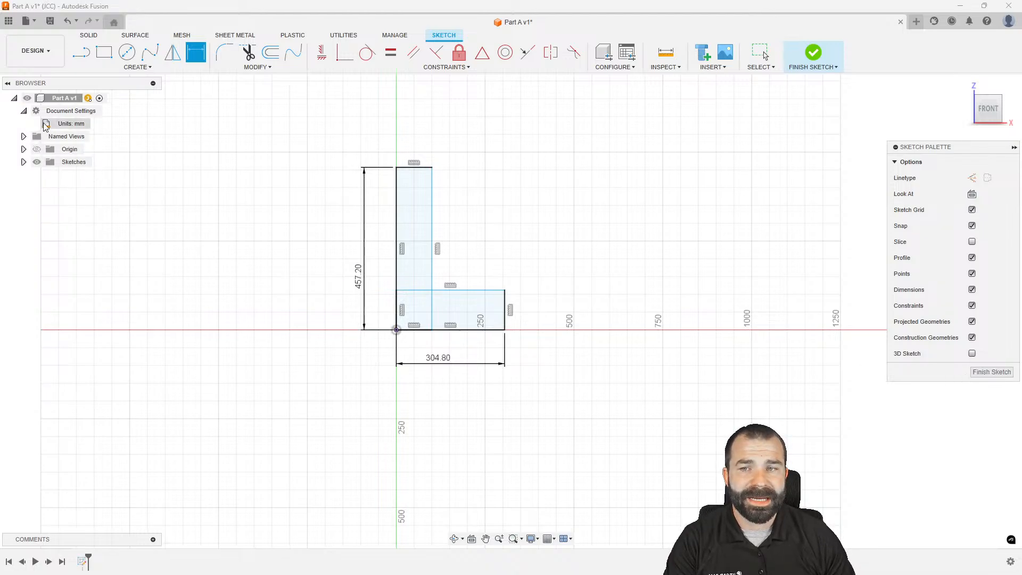
click(96, 123)
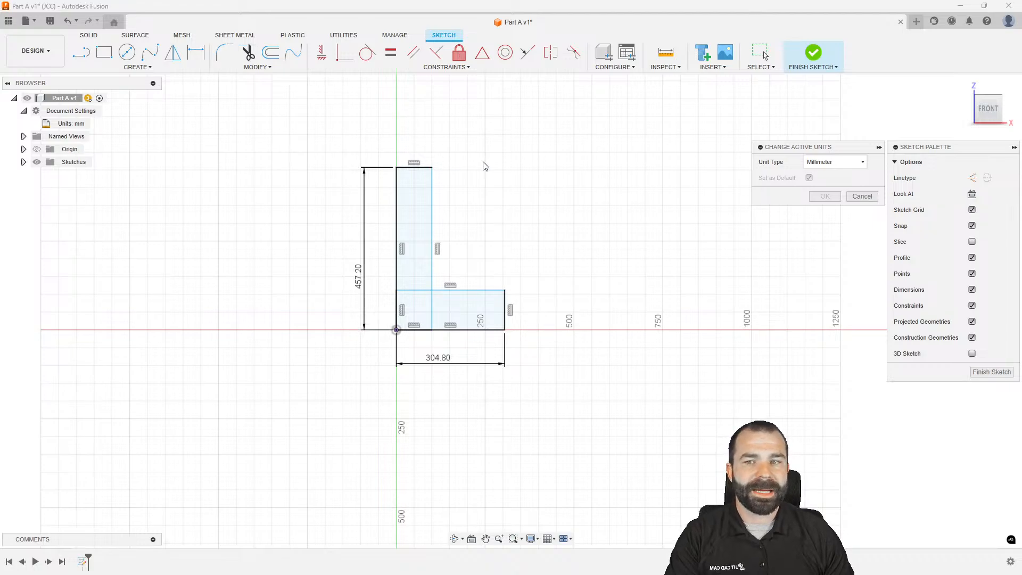
click(827, 162)
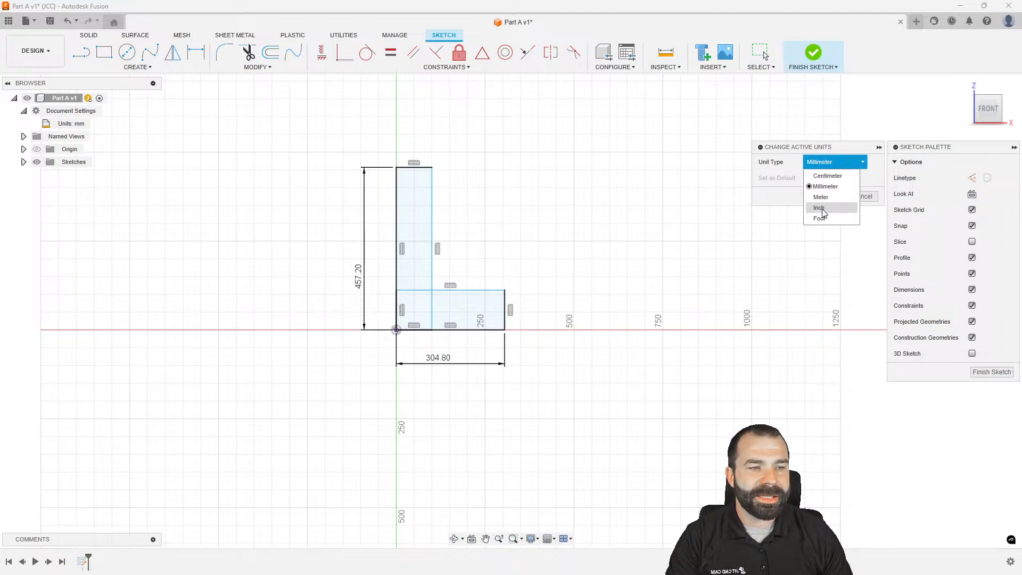
click(819, 207)
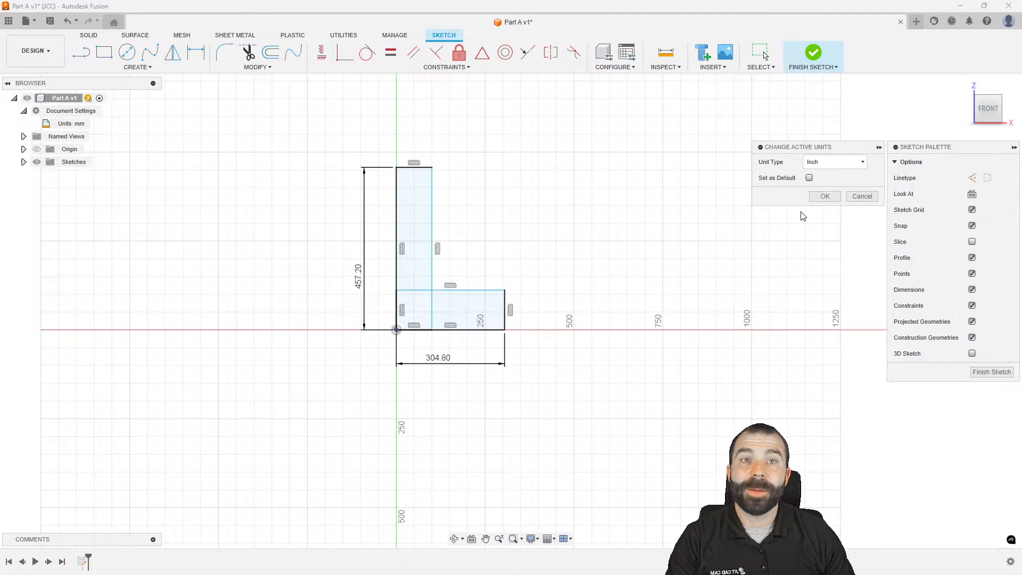
click(809, 178)
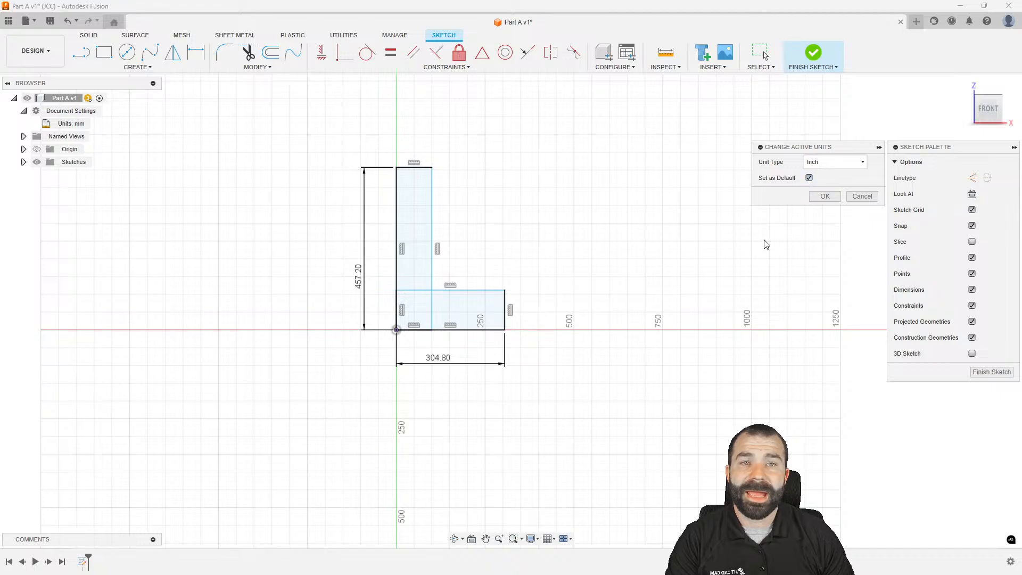
click(825, 196)
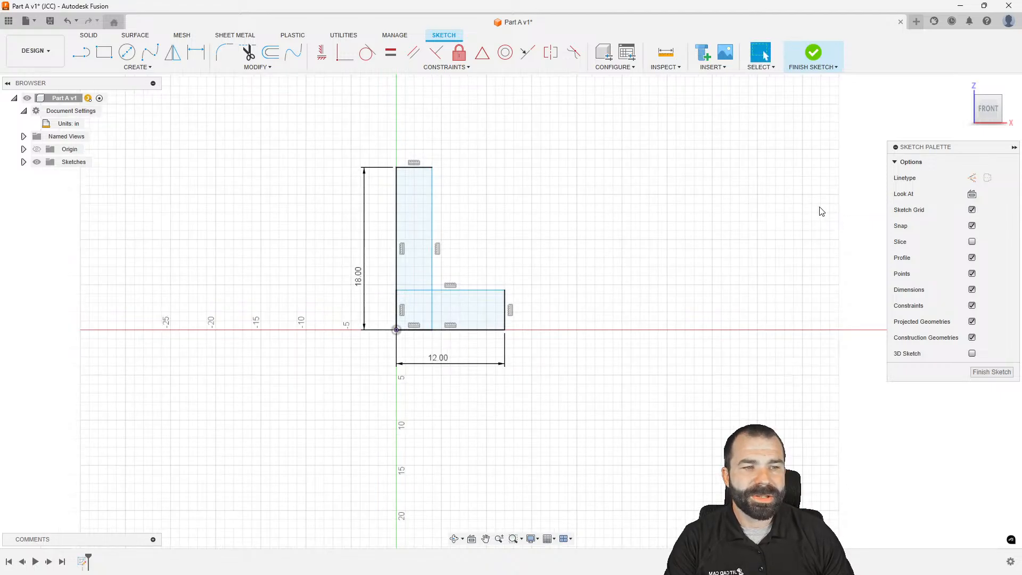
Create a new design and check its document units
click(916, 22)
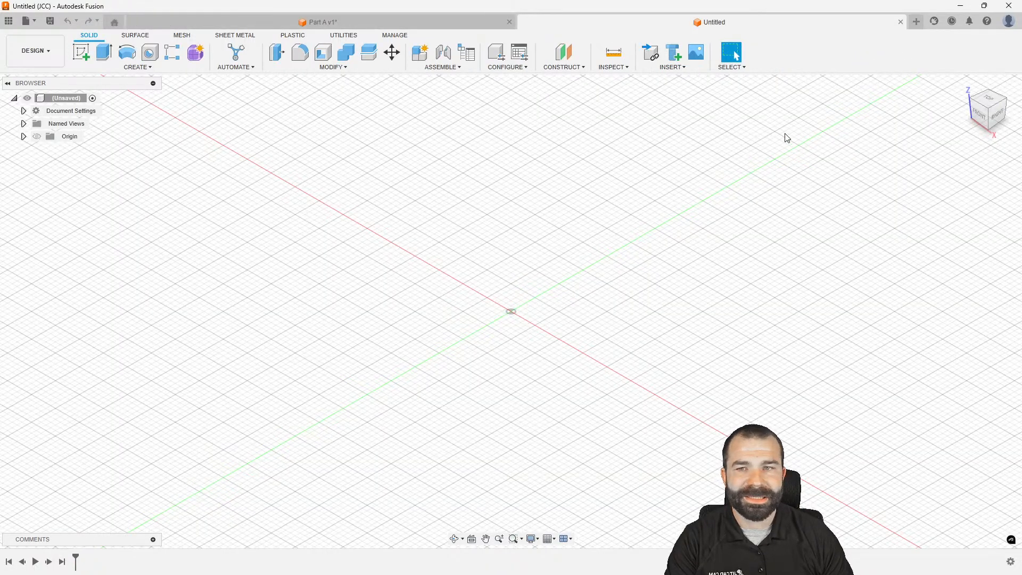
click(23, 110)
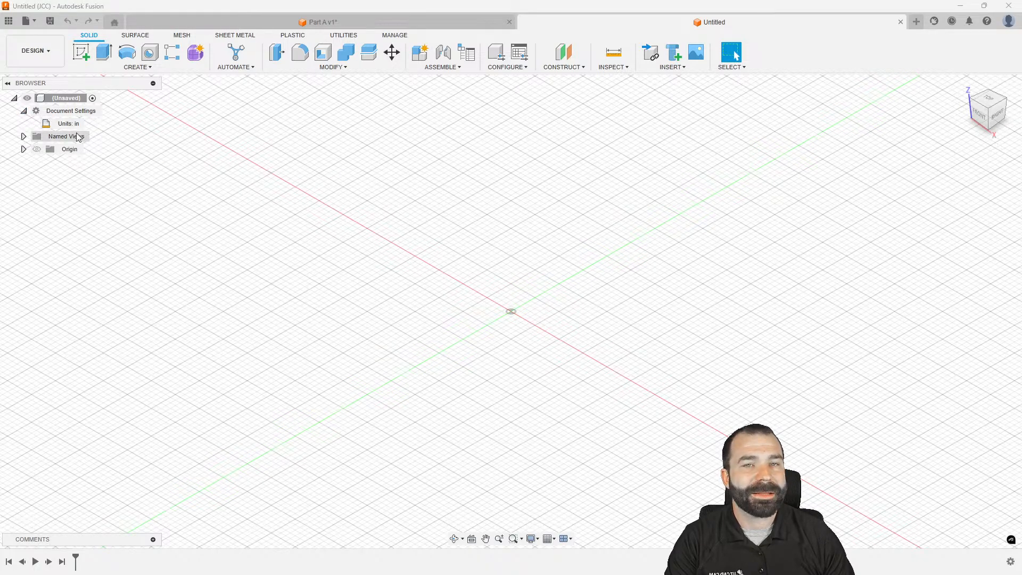
Sketch two overlapping rectangles from the origin on the new design's front plane, one upright and one horizontal about 4.1 in long
click(81, 51)
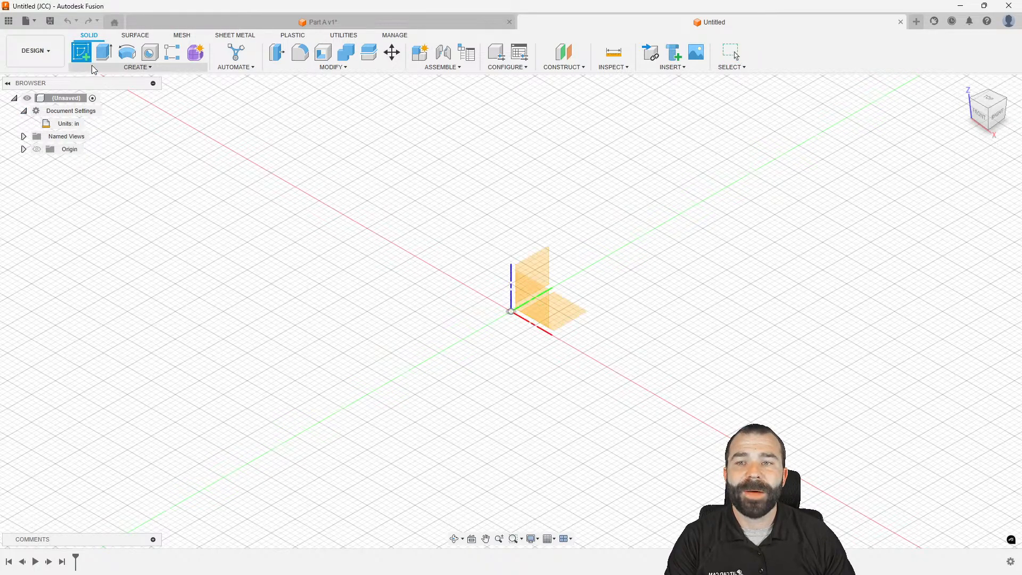
click(529, 298)
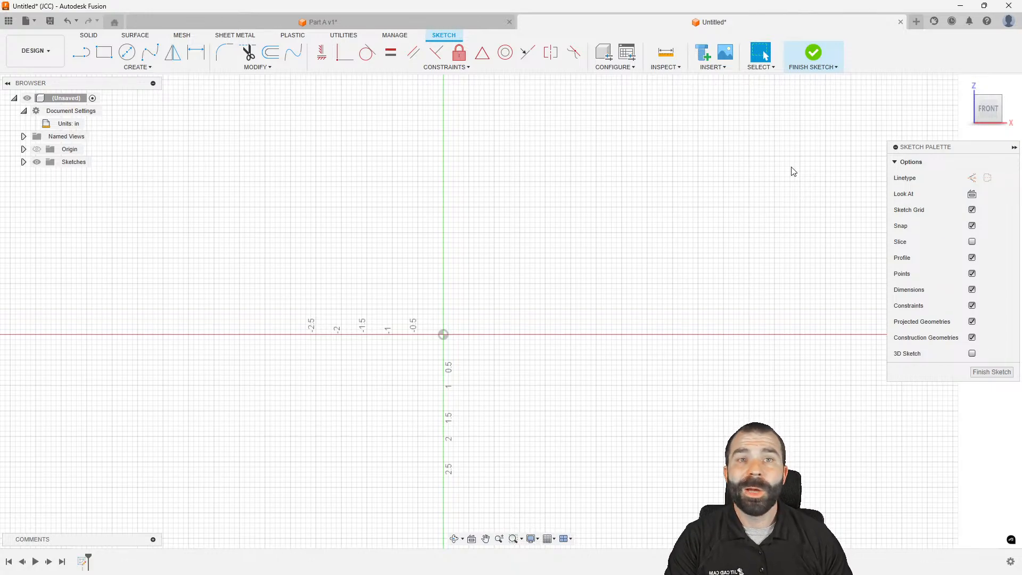
click(103, 52)
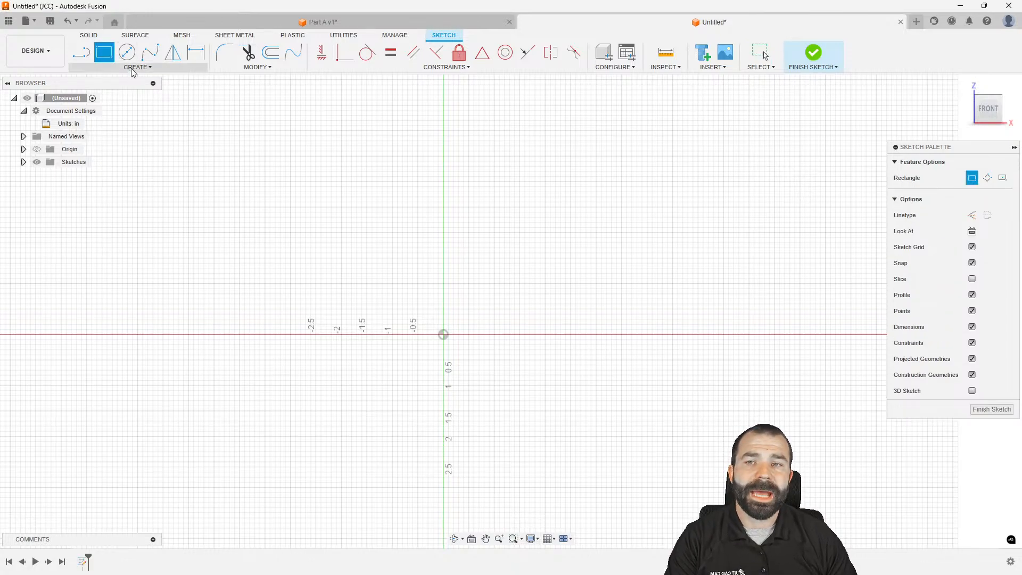
click(443, 335)
click(499, 161)
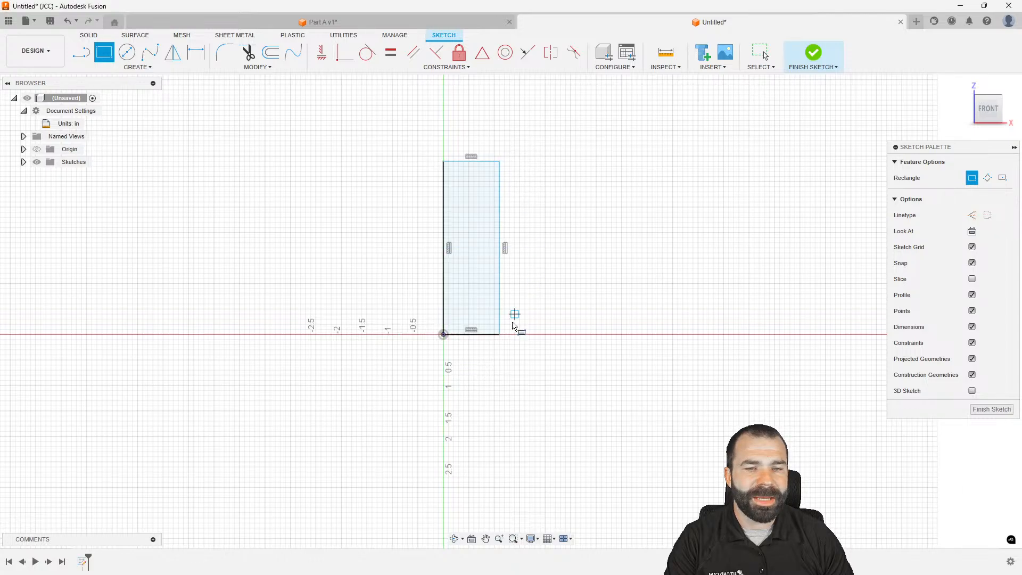
click(443, 335)
click(652, 273)
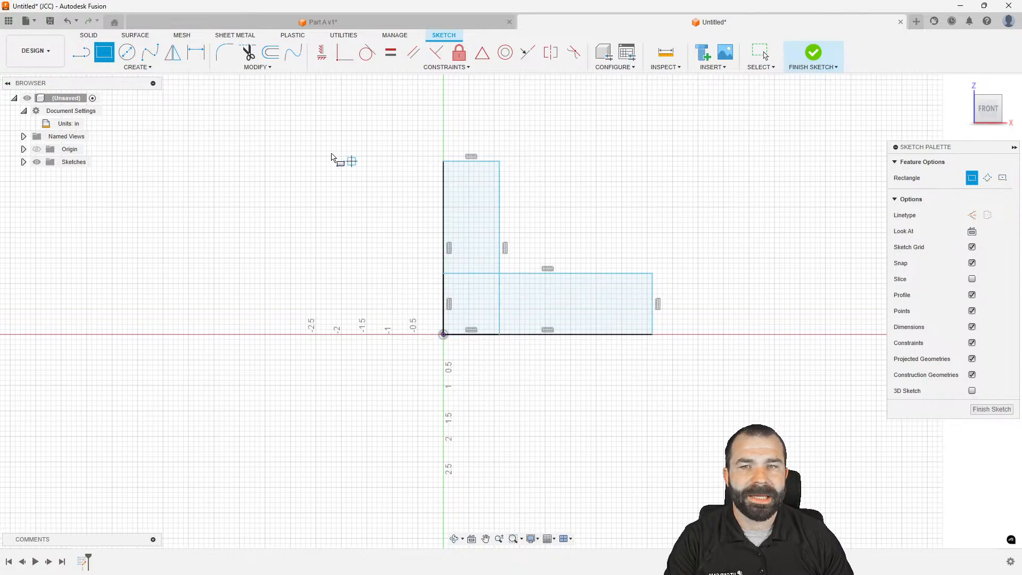
Dimension the test sketch's bottom edge to 12 in and its outer vertical edge to 18 in
click(204, 56)
click(546, 335)
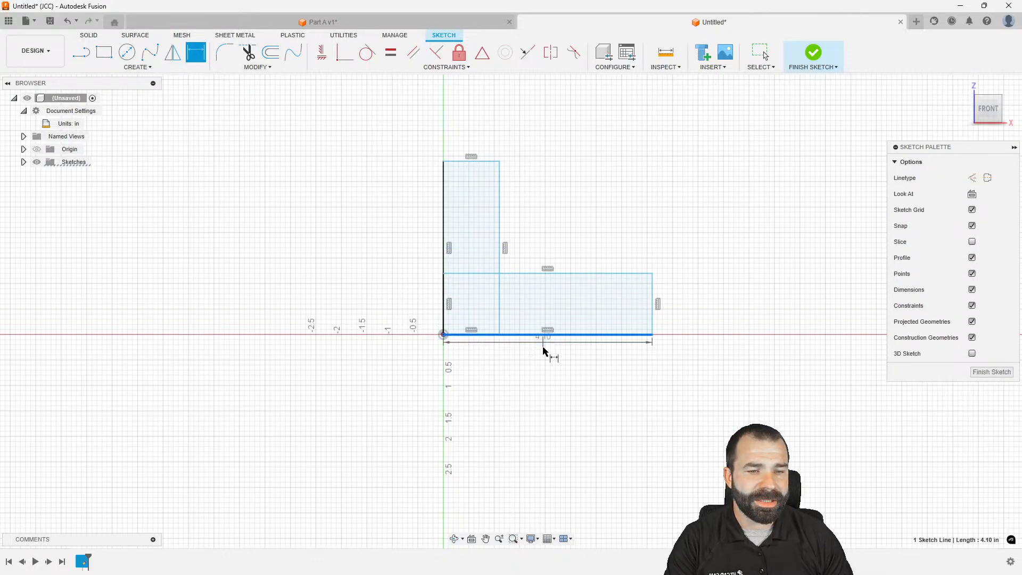
click(546, 366)
text(12)
key(Return)
click(445, 271)
click(395, 241)
text(10)
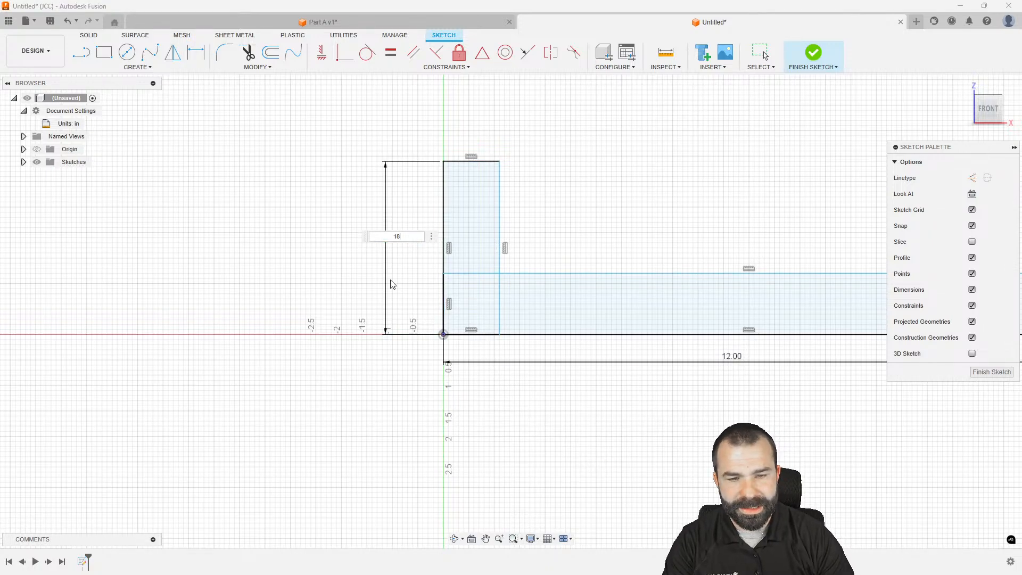
key(Return)
scroll(237, 412, down, 5)
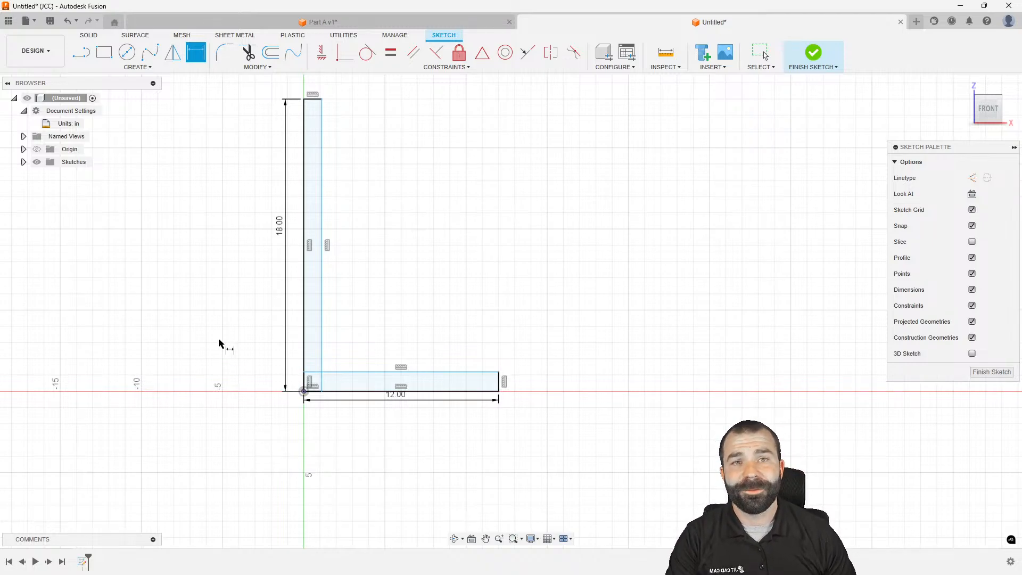
Close the untitled test design without saving it and return to Part A
click(322, 23)
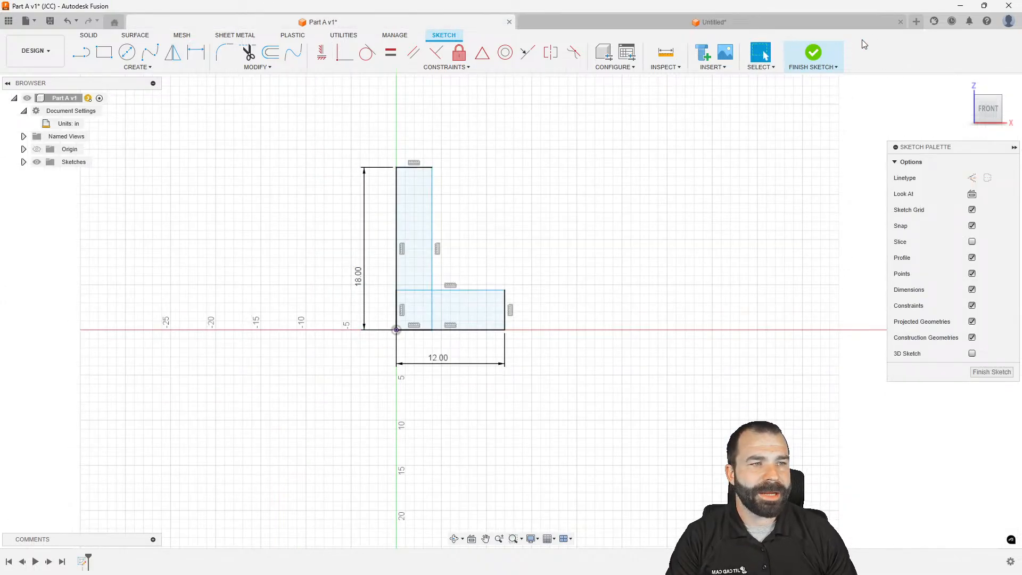
click(899, 22)
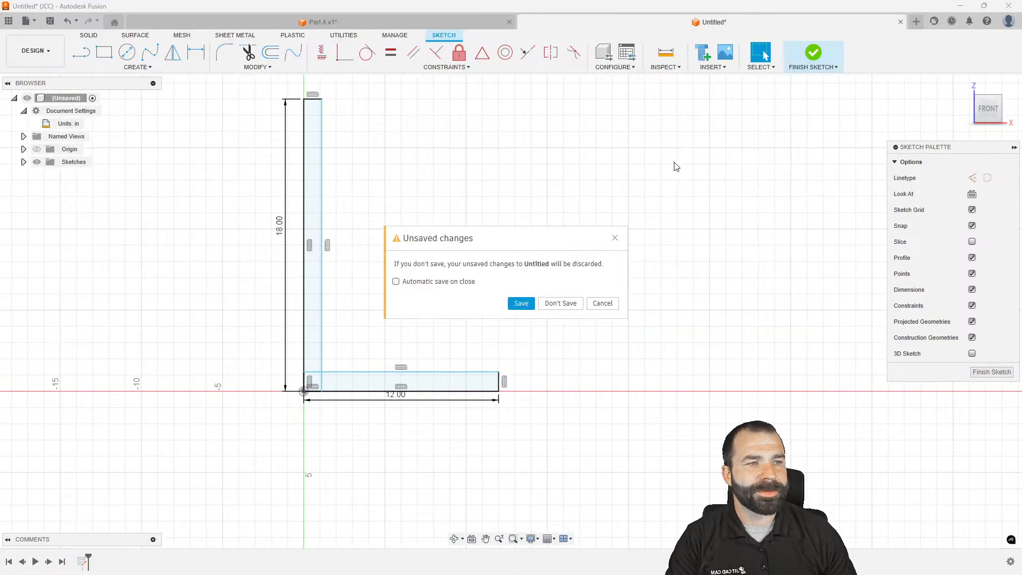
click(548, 307)
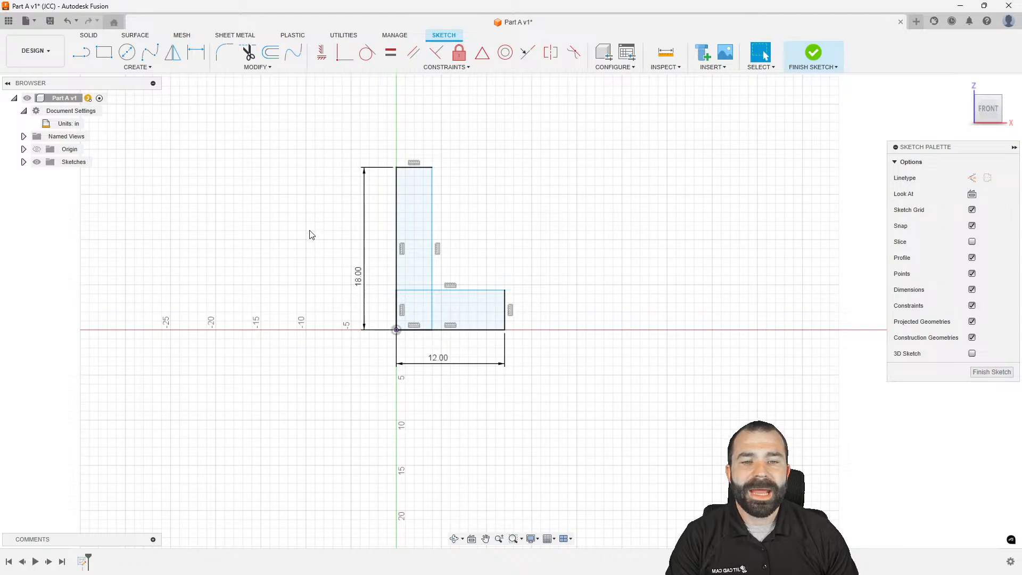
Try to dimension the angle between the upright rectangle's top edge and its vertical edge through the origin, declining a driven dimension
key(d)
click(415, 167)
click(417, 143)
key(Escape)
scroll(417, 159, up, 3)
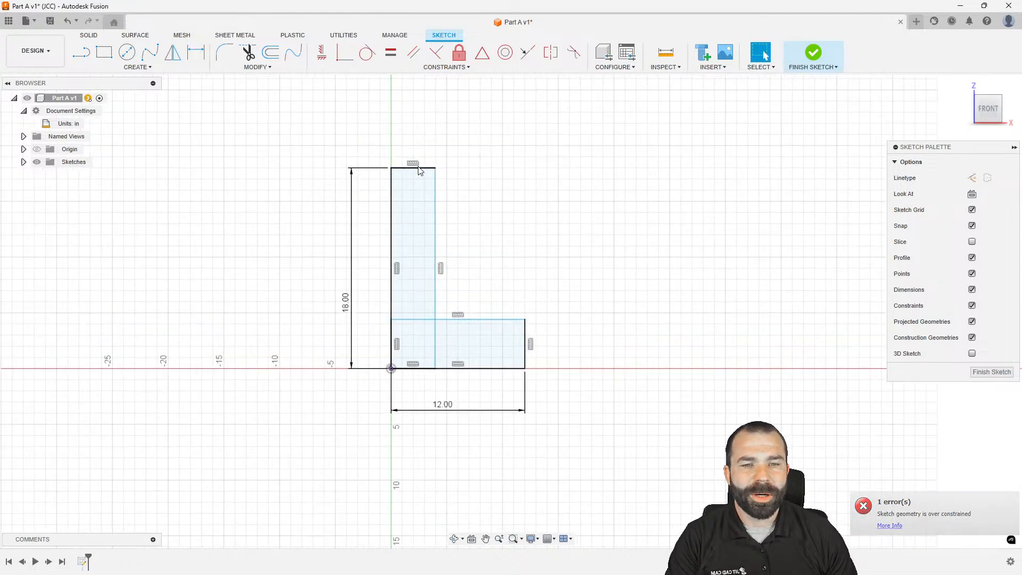
click(414, 168)
click(382, 198)
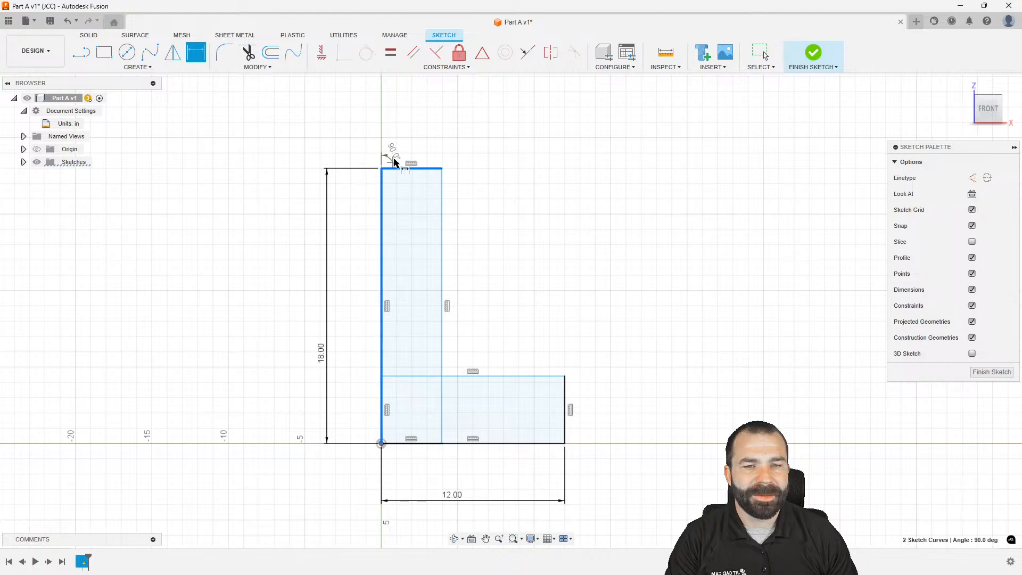
click(413, 130)
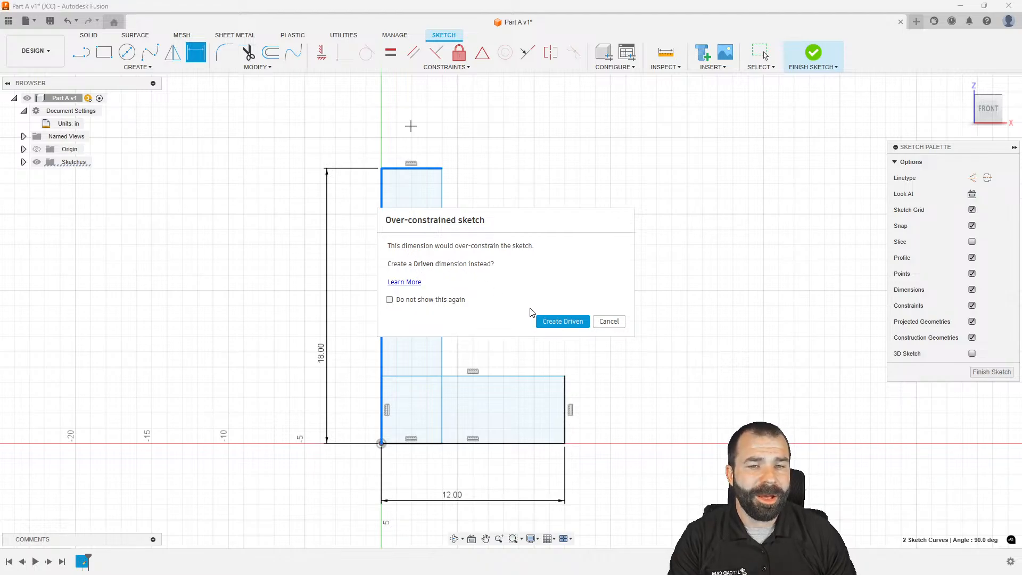
click(609, 321)
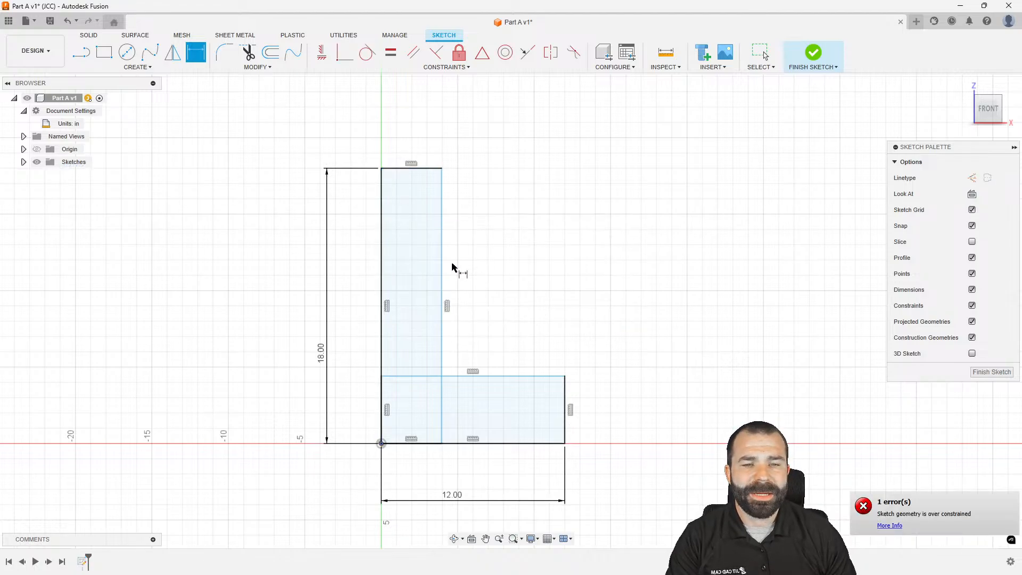
Examine the horizontal and vertical constraints on the upright rectangle and the relation between its top and outer vertical edges
click(387, 306)
ctrl+click(446, 306)
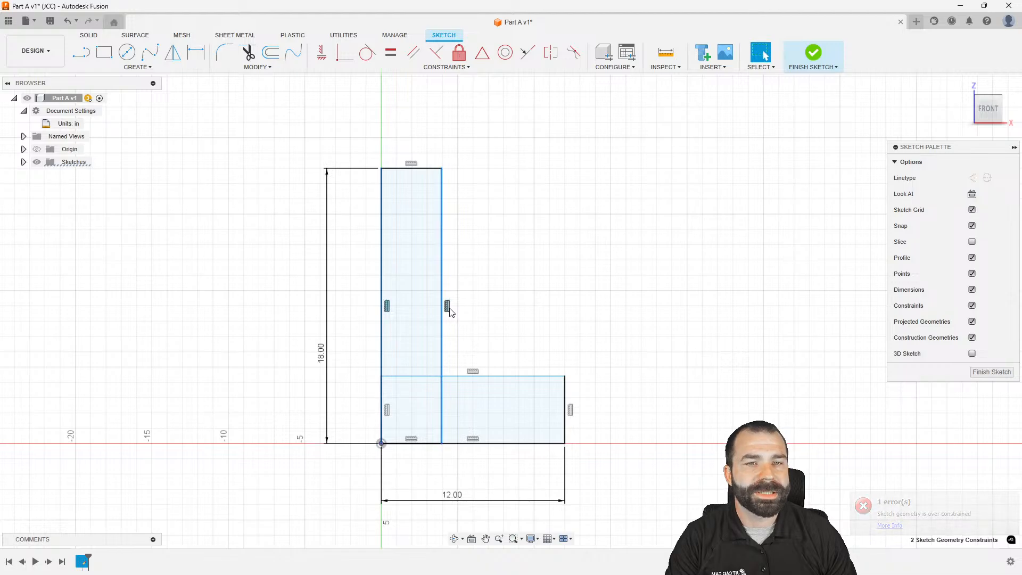
click(411, 163)
ctrl+click(411, 438)
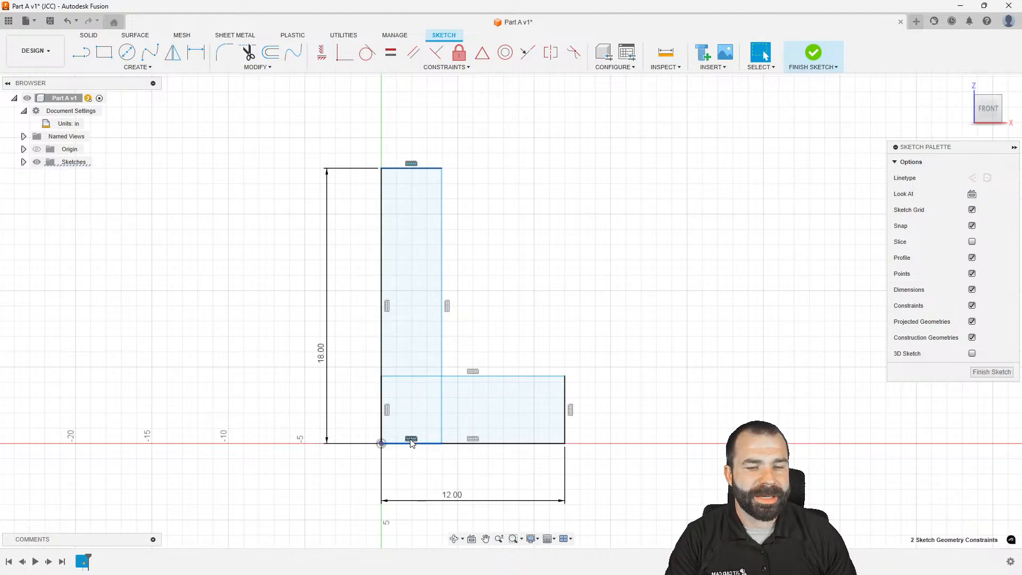
click(381, 202)
ctrl+click(402, 168)
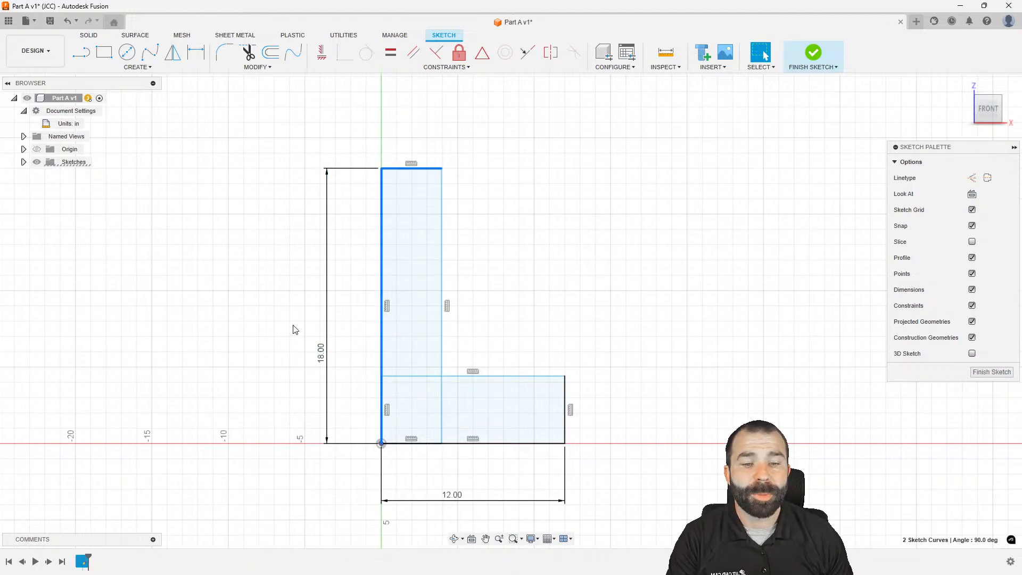
key(Escape)
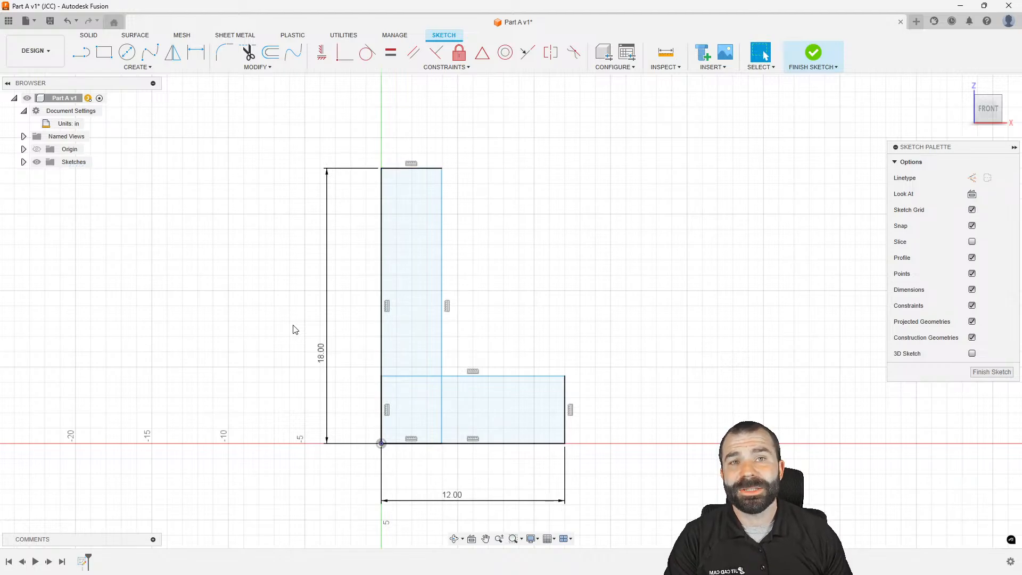
Try to dimension the angle between the upright rectangle's inner vertical edge and top edge, declining a driven dimension
click(196, 52)
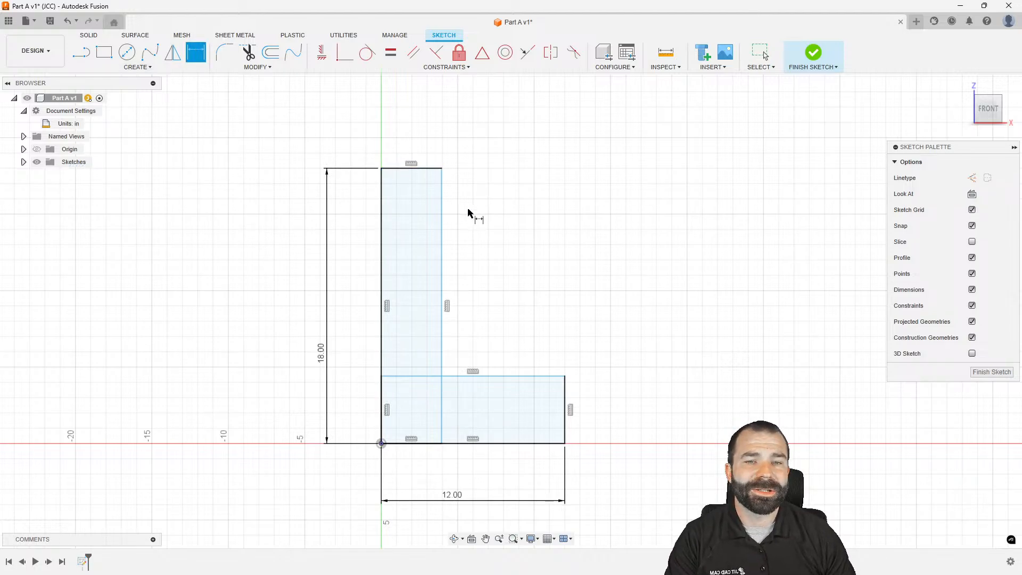
click(442, 206)
click(432, 168)
click(456, 128)
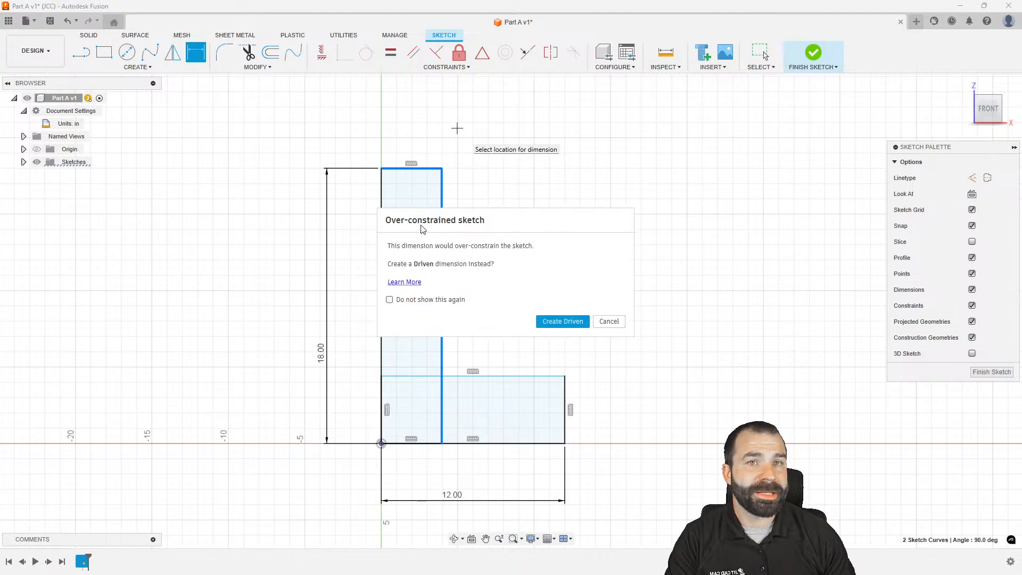
key(Escape)
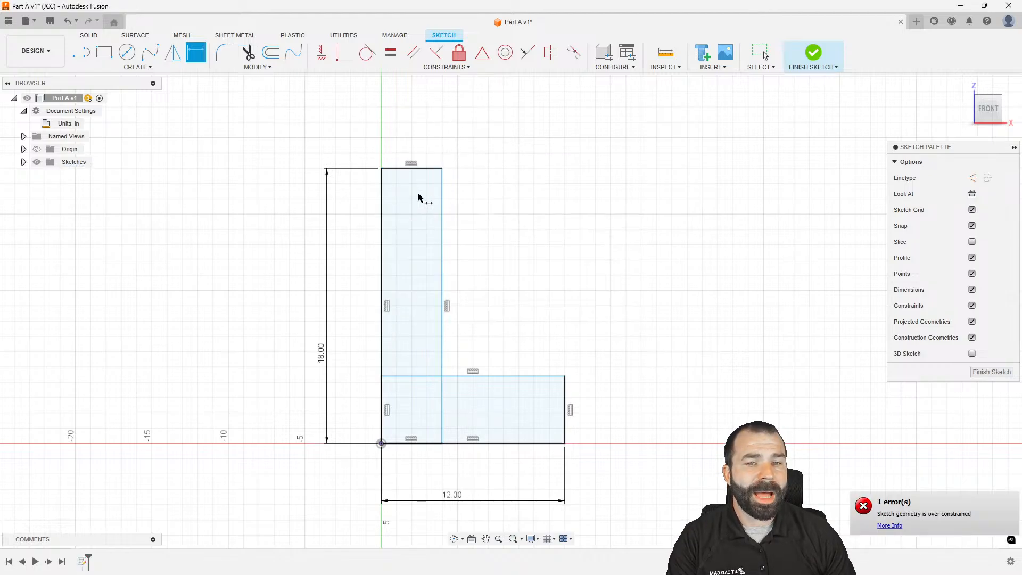
key(Escape)
Delete the upright rectangle's top horizontal and inner vertical constraints and dimension the angle between those two edges to 91°
ctrl+click(447, 305)
key(Delete)
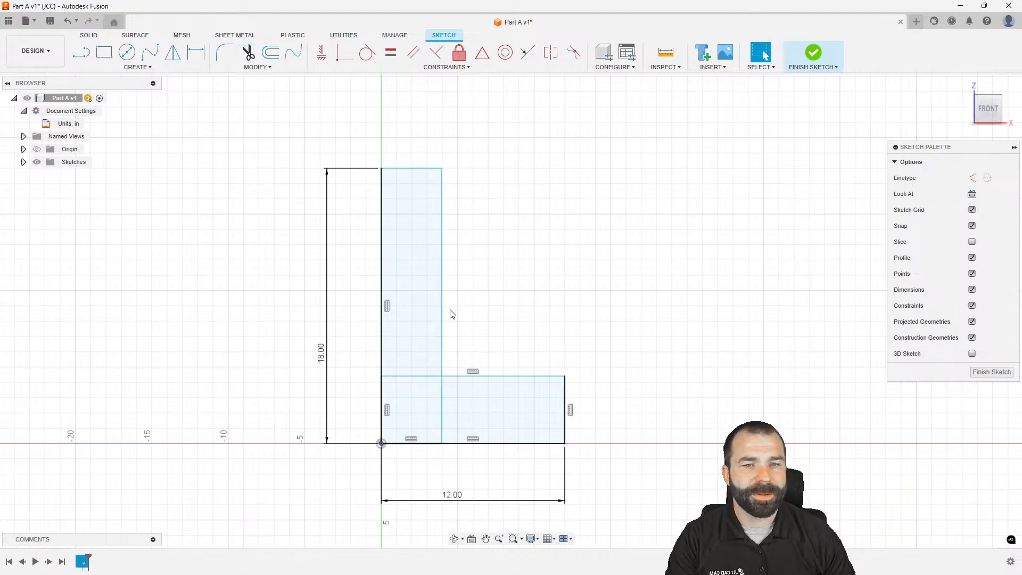
click(196, 52)
click(403, 169)
click(441, 208)
click(467, 148)
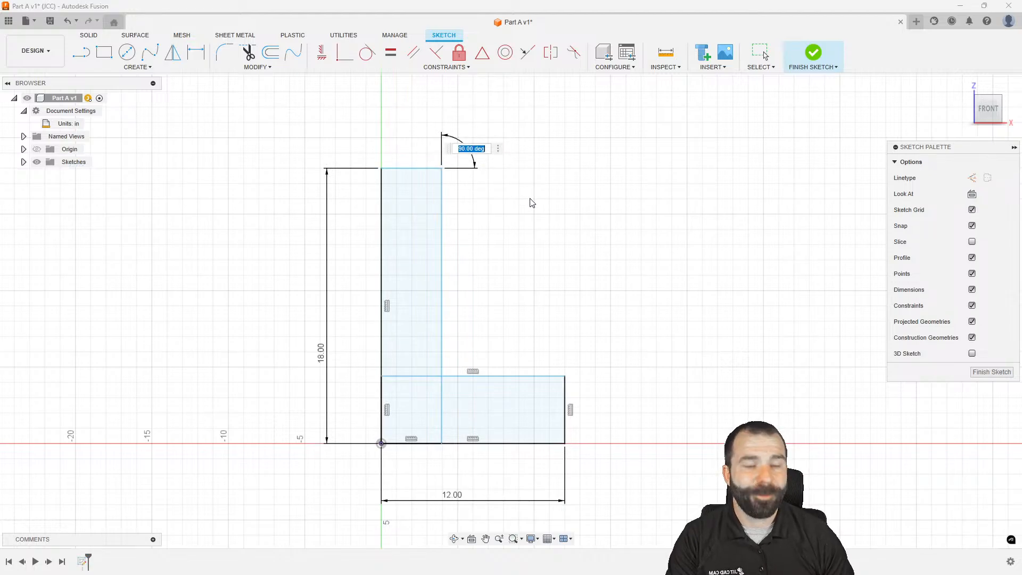
text(91)
key(Return)
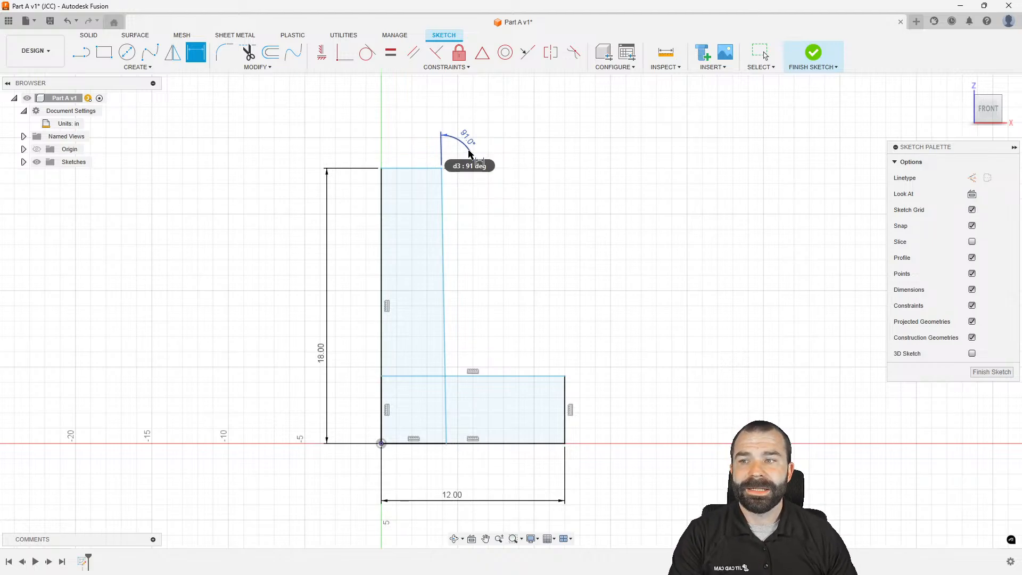
key(Escape)
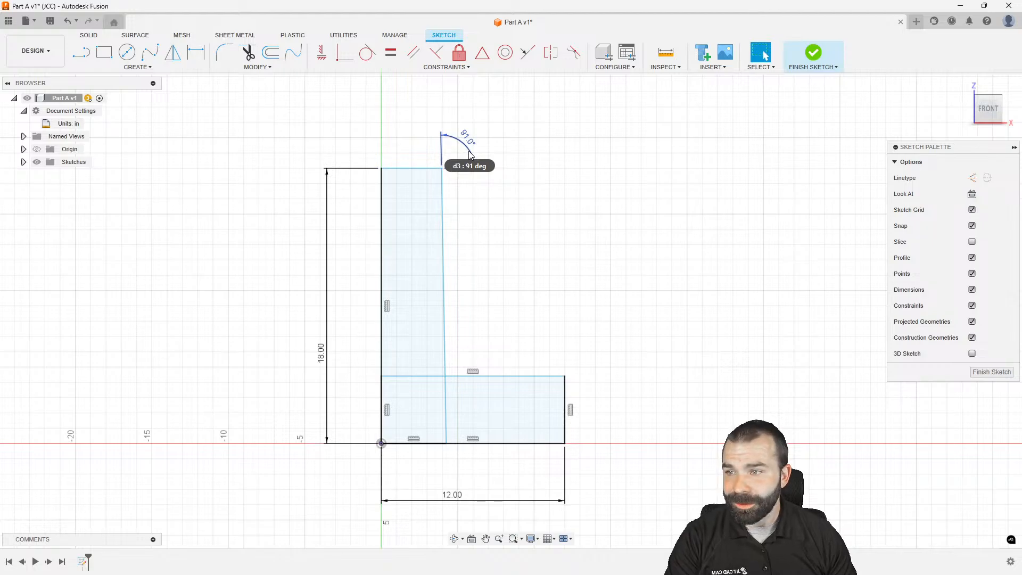
Undo the 91° angle dimension and the deletion of the two constraints
click(469, 149)
key(ctrl+z)
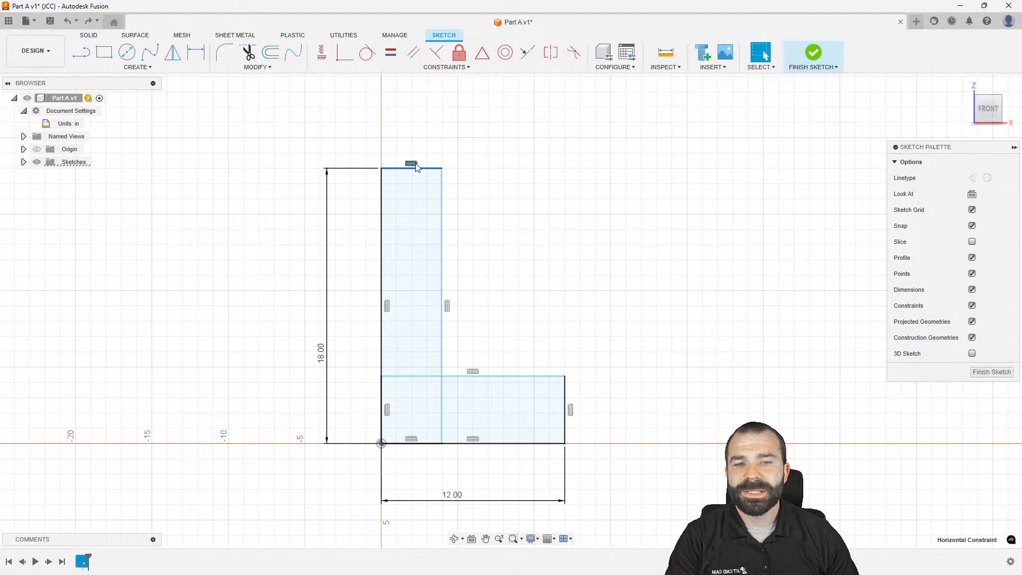
click(447, 306)
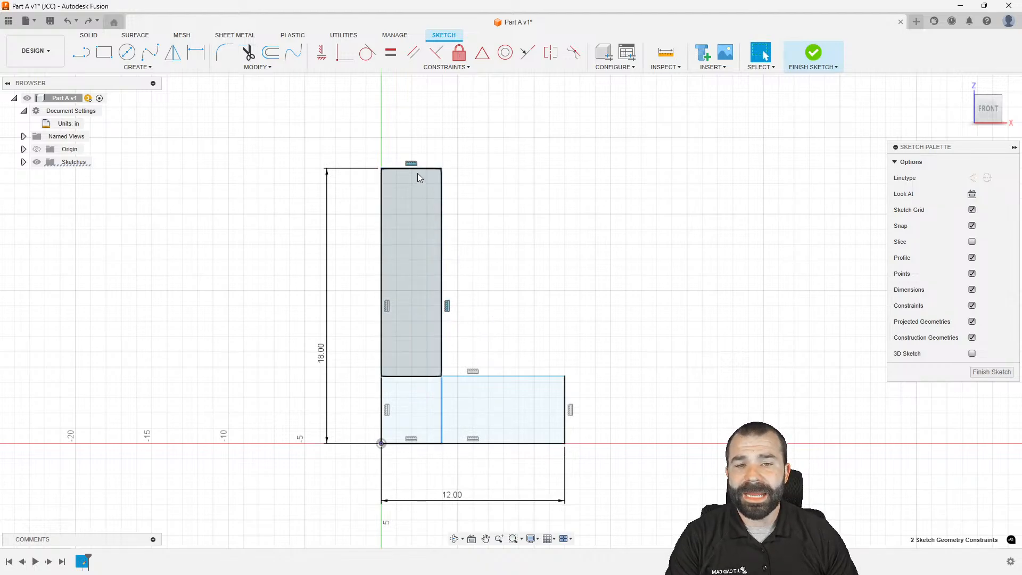
click(516, 298)
Delete the top edge's horizontal constraint and the inner edge's vertical constraint, and undo that deletion
click(447, 306)
click(412, 163)
key(Delete)
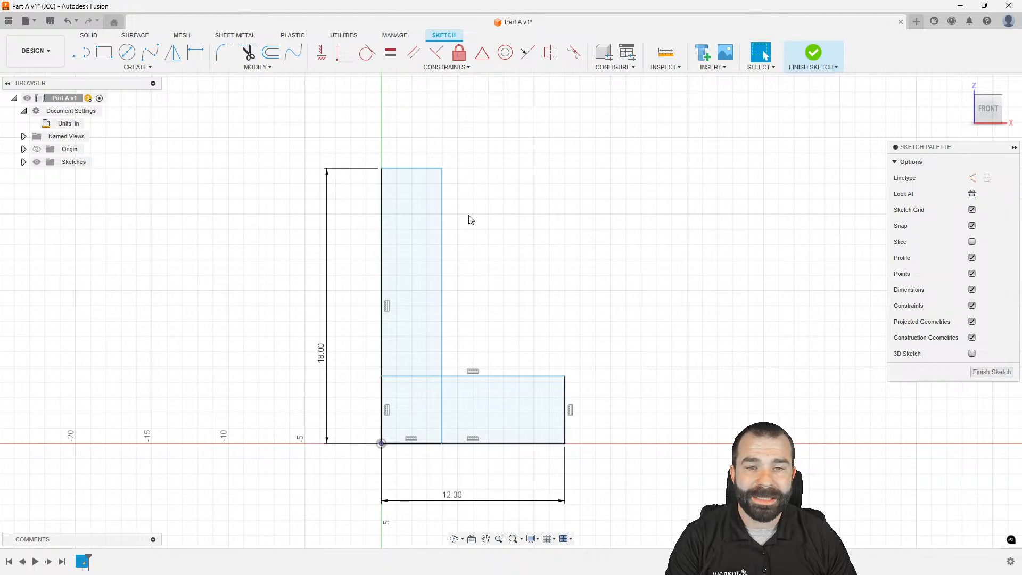
key(ctrl+z)
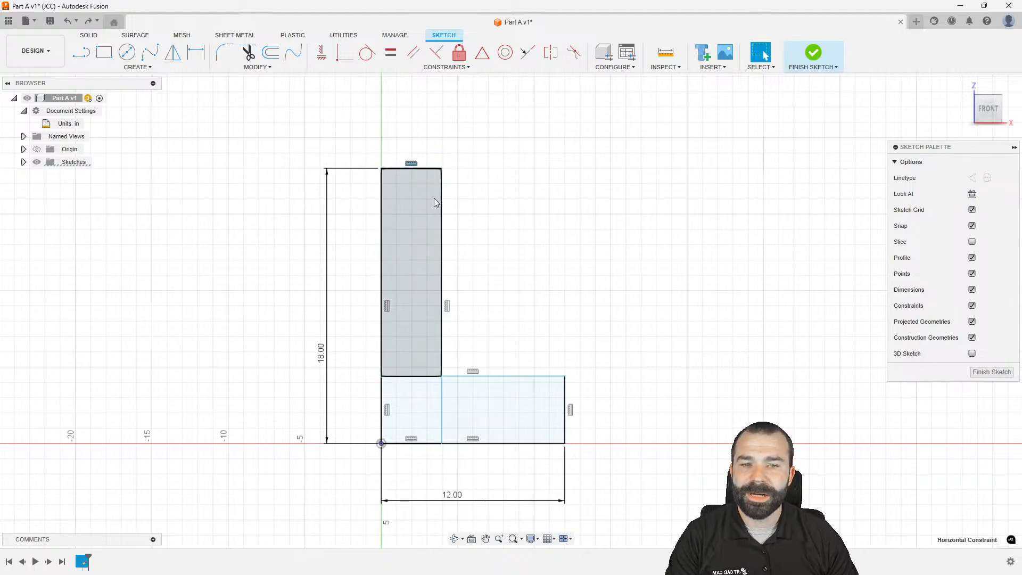
Delete the horizontal constraint on the upright rectangle's top edge and the vertical constraint on its inner edge
right_click(445, 306)
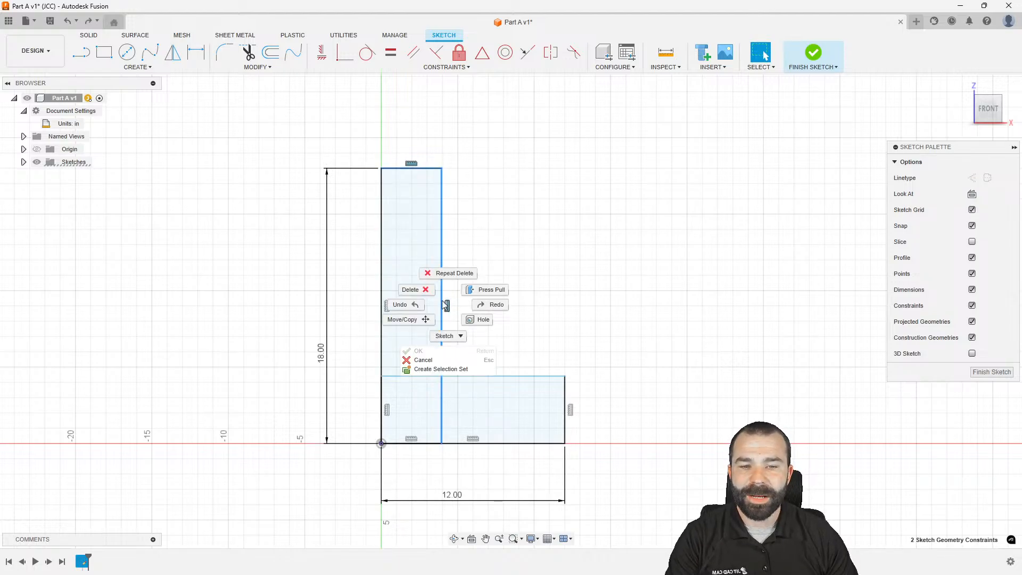
click(424, 290)
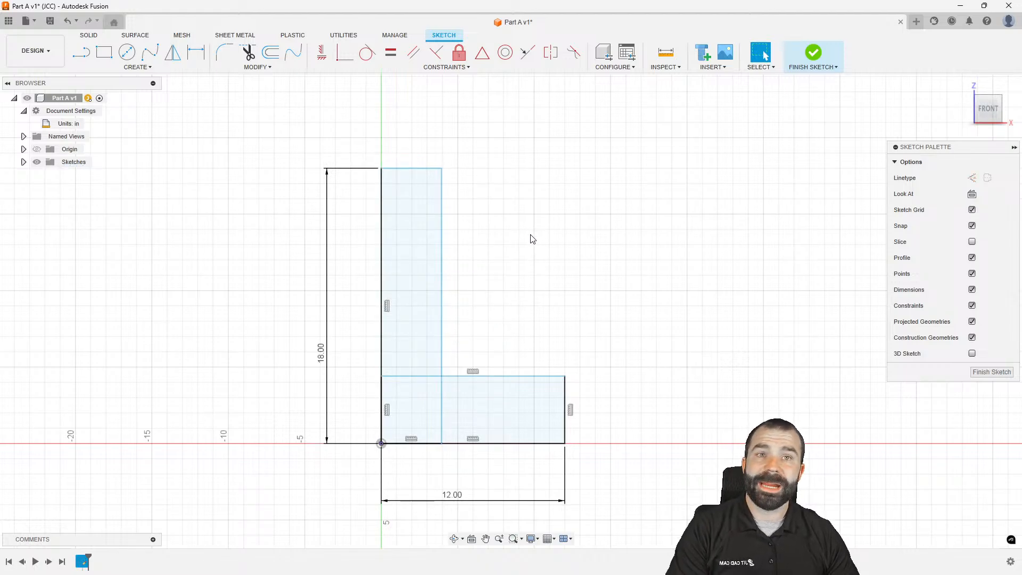
right_click(557, 222)
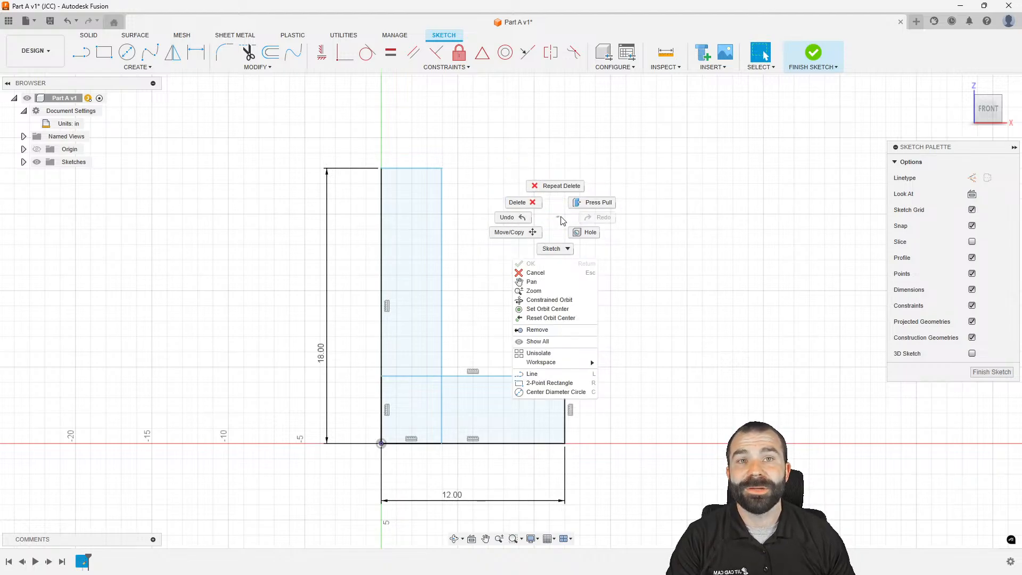
click(453, 270)
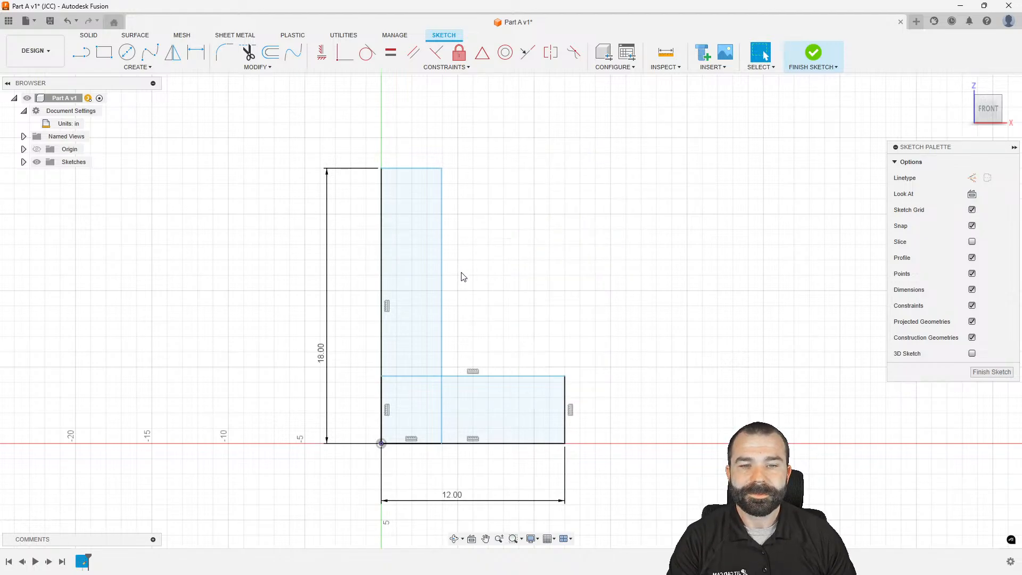
Dimension the angle between the upright rectangle's top edge and its inner vertical edge to 93°
click(200, 55)
click(413, 169)
click(441, 212)
click(481, 156)
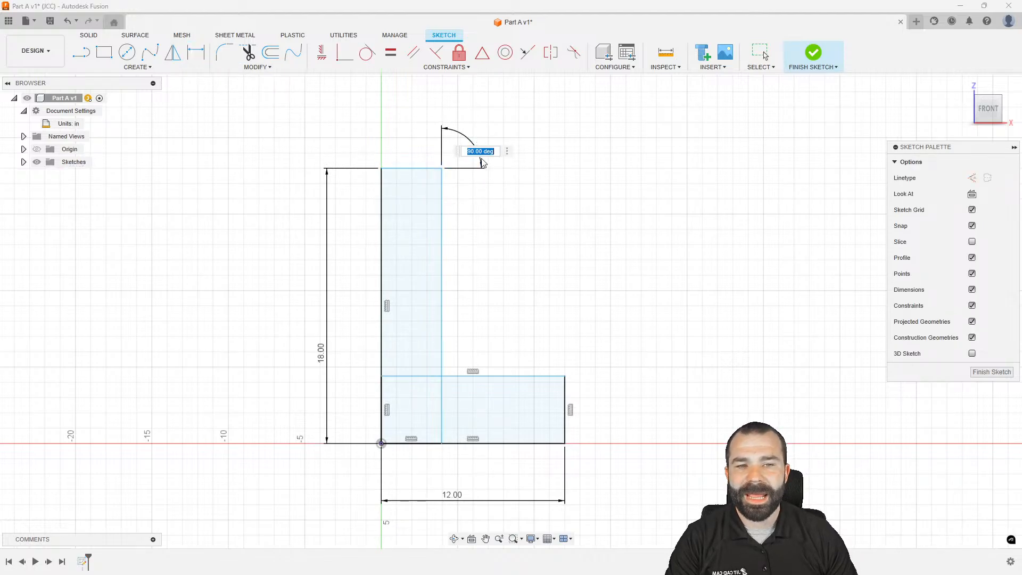
text(93)
key(Return)
scroll(298, 201, down, 2)
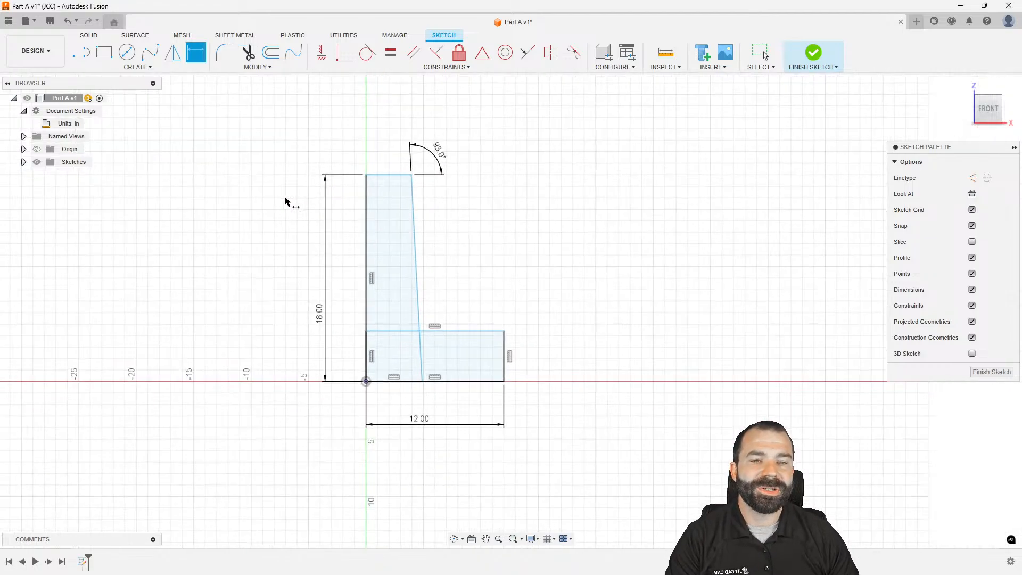
scroll(271, 208, down, 1)
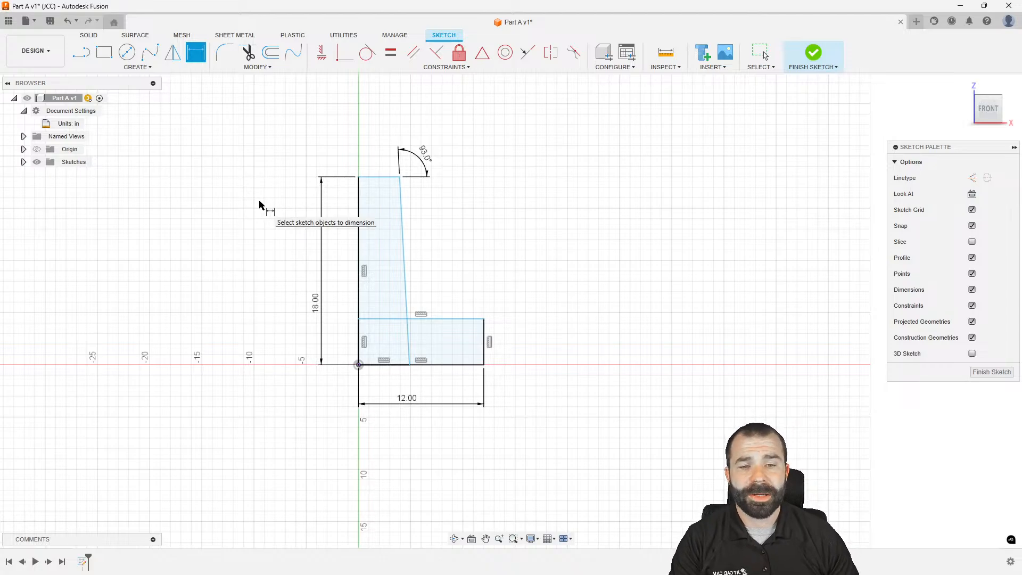
Undo the angle dimension edits and clear all rectangle geometry and dimensions from the sketch
key(Escape)
key(ctrl+z)
key(ctrl+z)
key(ctrl+z)
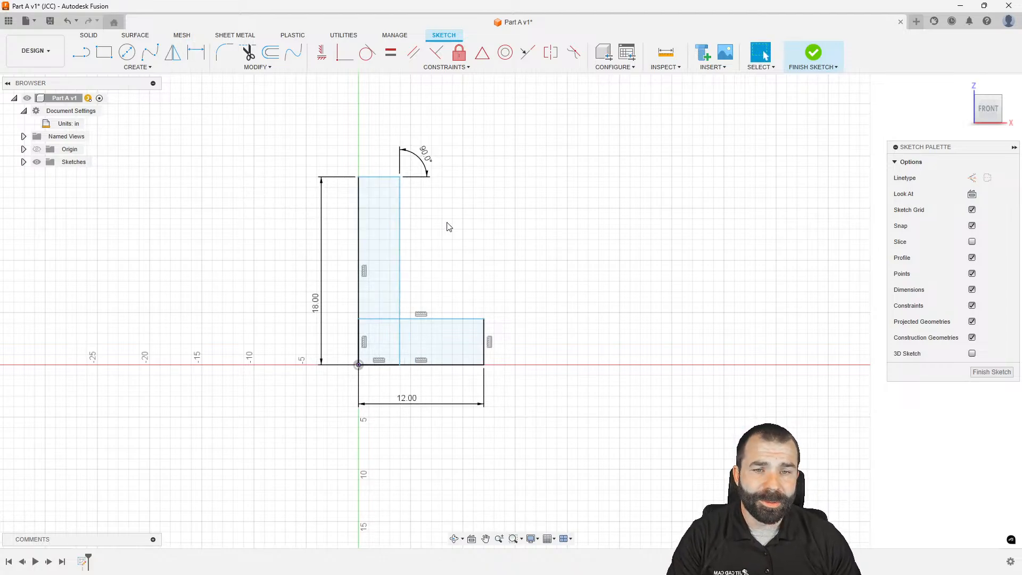
key(ctrl+z)
drag(261, 118, 583, 482)
key(Delete)
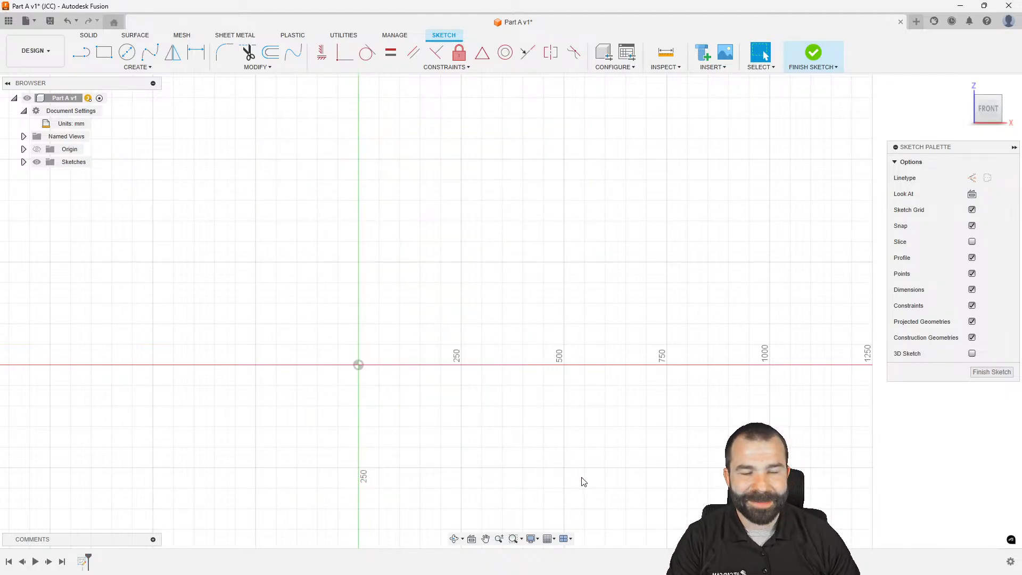
Sketch a closed L-shaped profile with lines from the origin, about 500 mm tall, with a slightly slanted bottom edge back to the origin
click(81, 60)
click(358, 364)
click(358, 158)
click(406, 159)
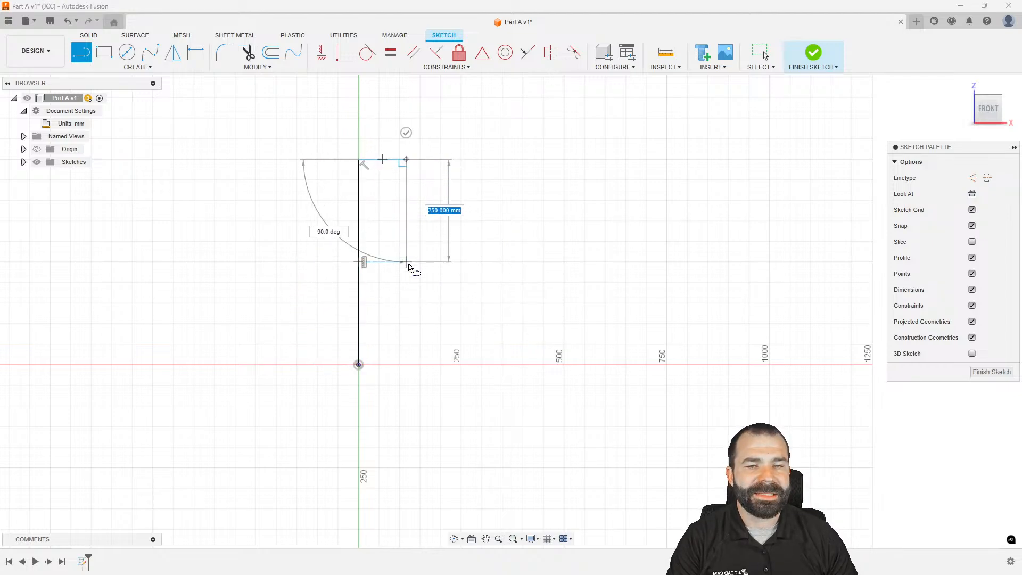
click(406, 318)
click(570, 318)
click(570, 385)
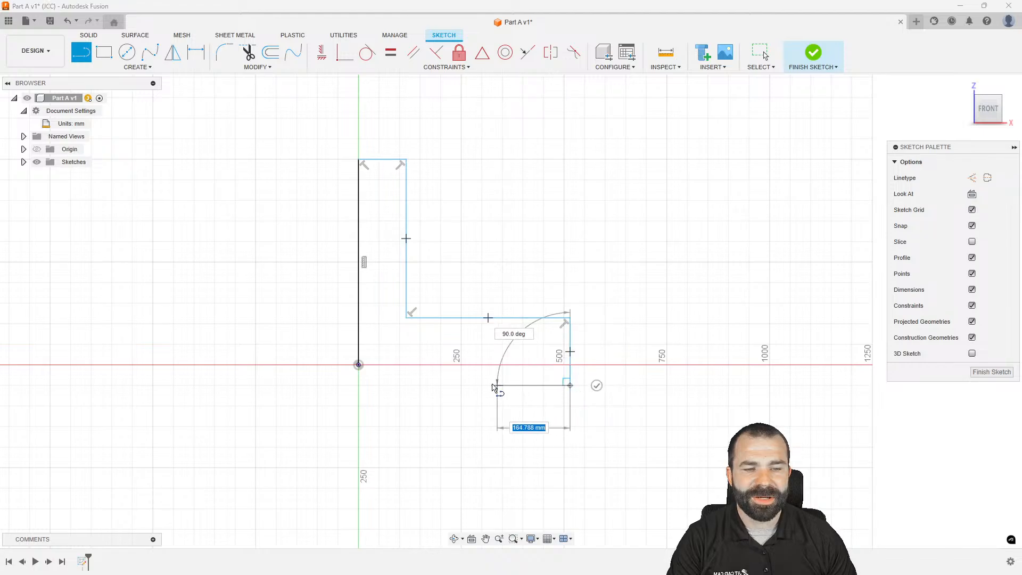
click(358, 364)
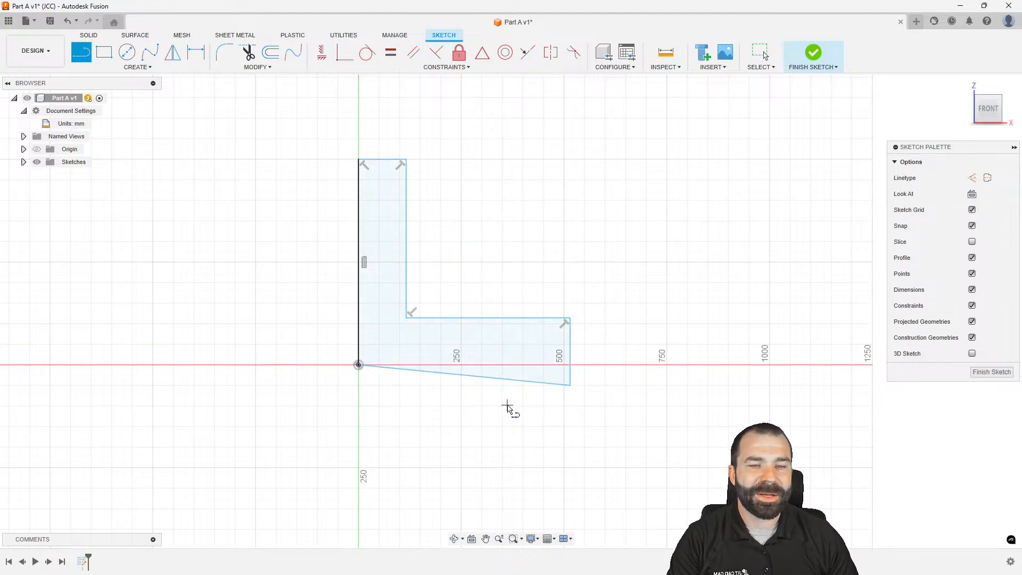
key(Escape)
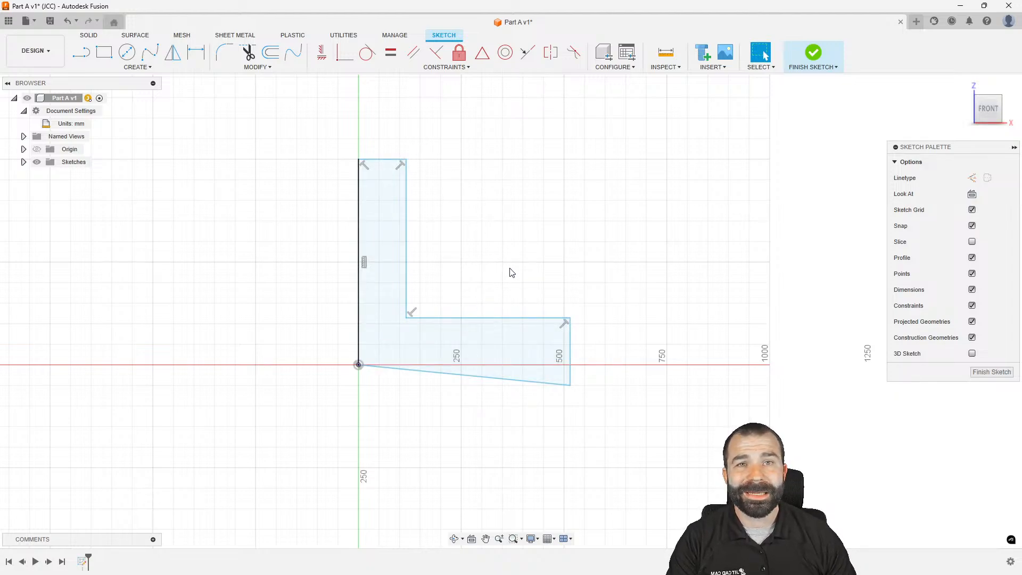
click(131, 69)
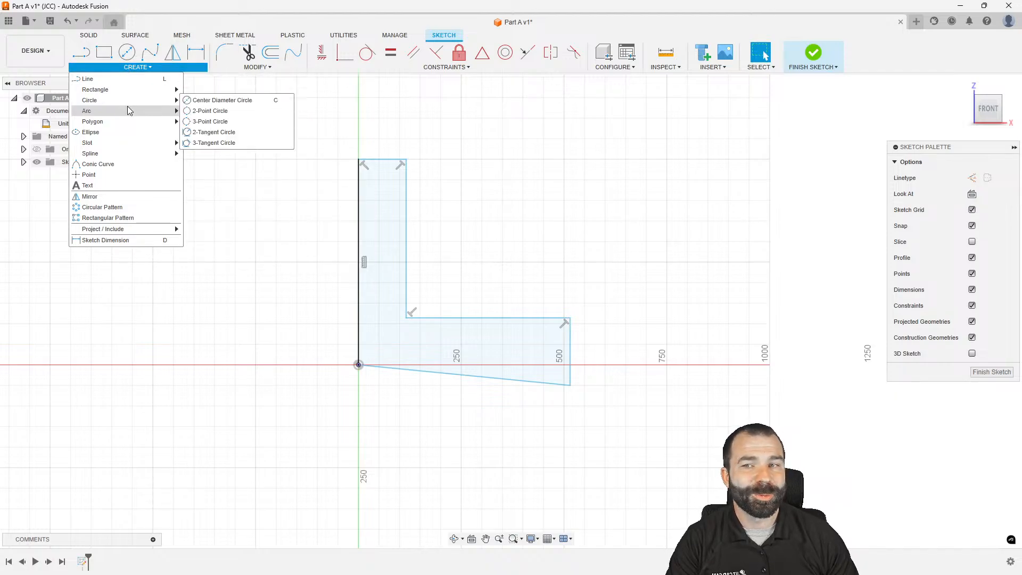
mouse_move(135, 155)
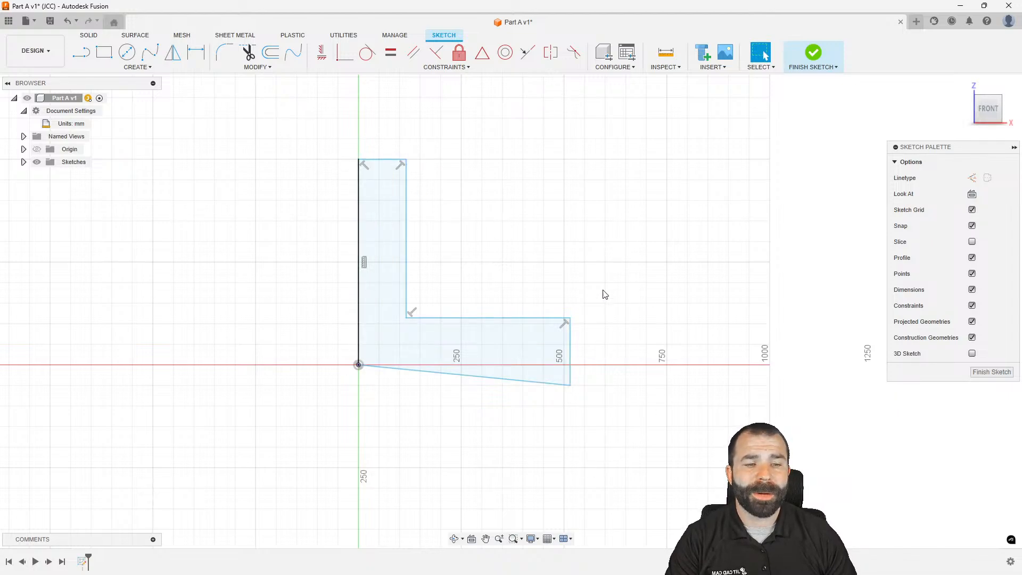
Move the L profile's lower outer corner slightly up and outward so the bottom edge slants less
mouse_move(570, 384)
mouse_down()
mouse_move(570, 345)
mouse_move(570, 382)
mouse_move(574, 373)
mouse_up()
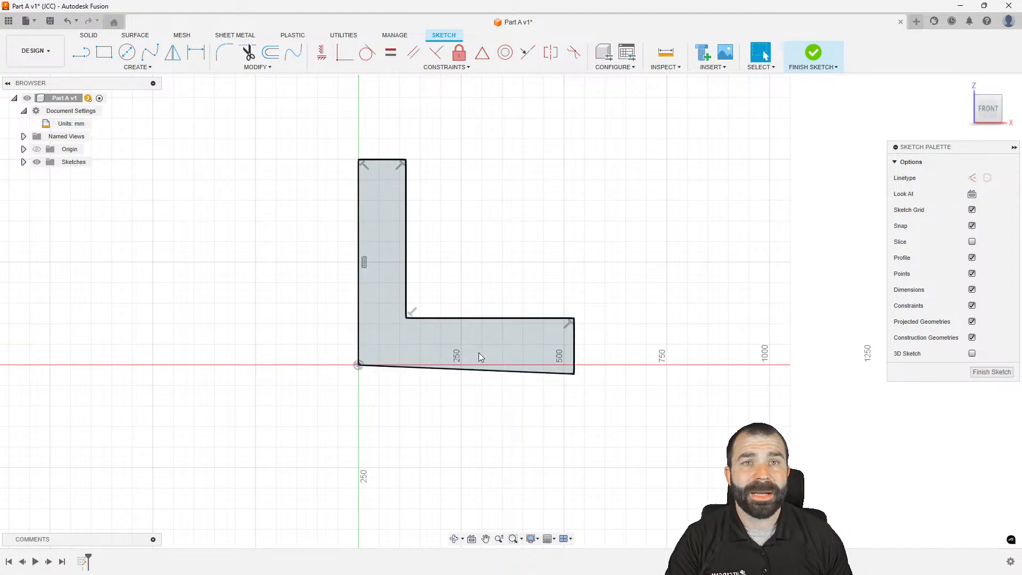
Try a 0° angle dimension between the slanted bottom edge and the inner horizontal edge, and delete that dimension
click(514, 372)
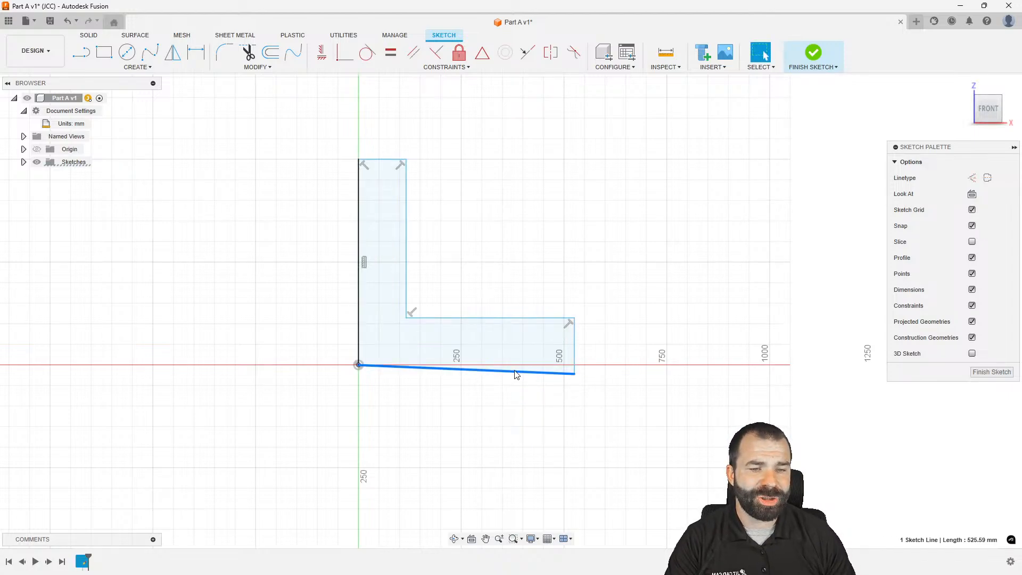
ctrl+click(519, 317)
click(518, 426)
key(d)
click(514, 371)
click(520, 318)
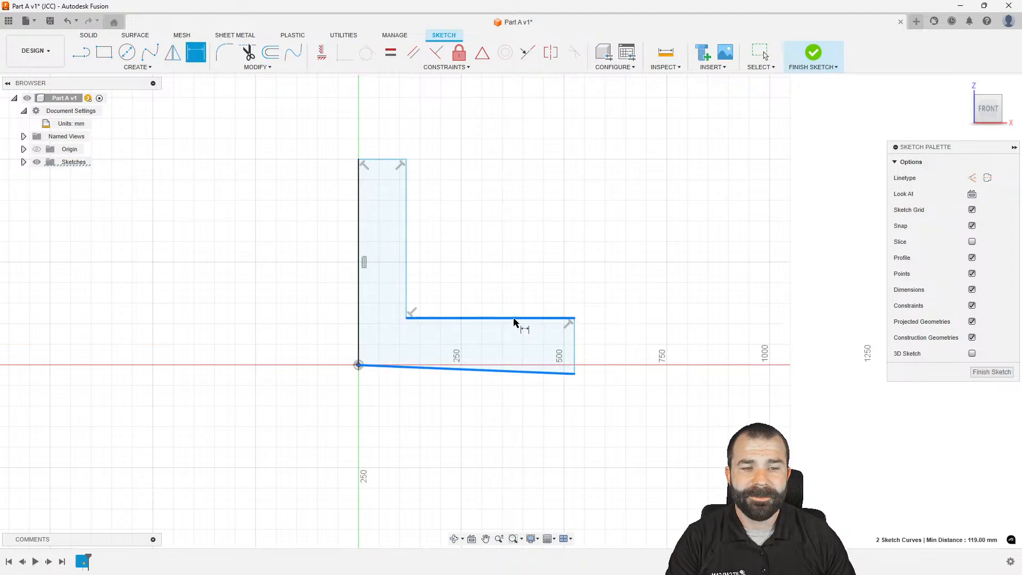
click(623, 335)
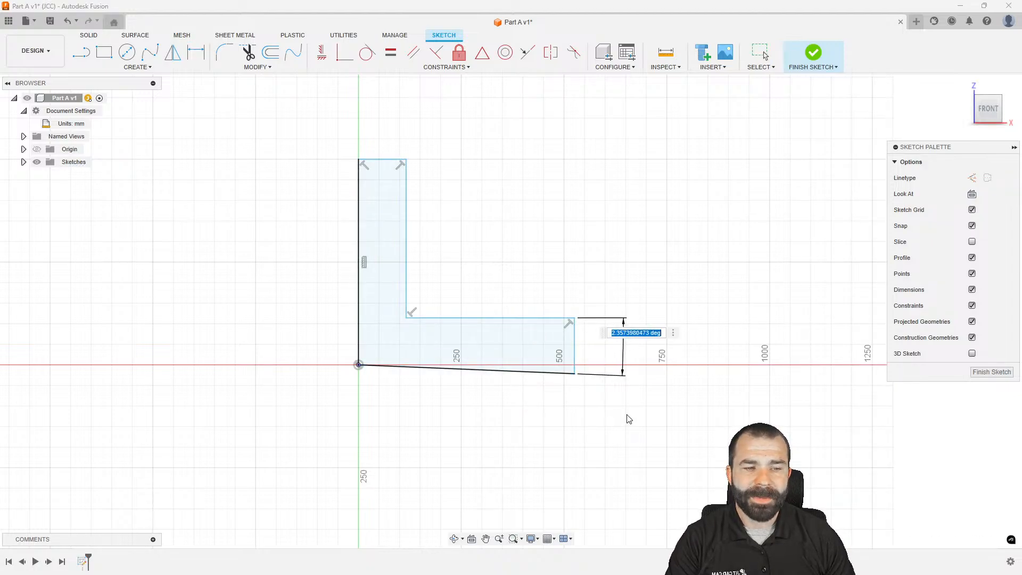
text(0)
key(Return)
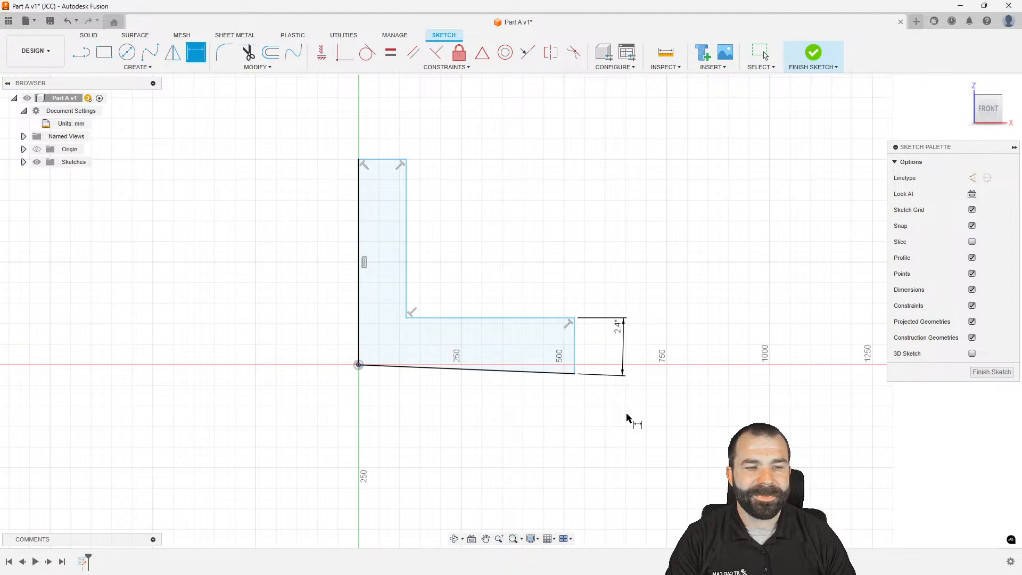
key(Escape)
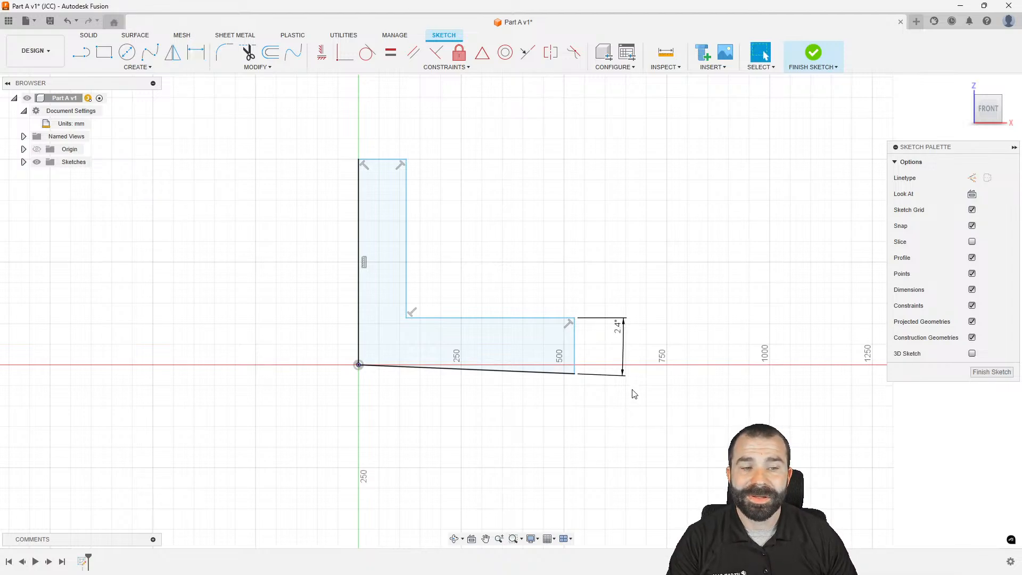
click(619, 334)
key(Delete)
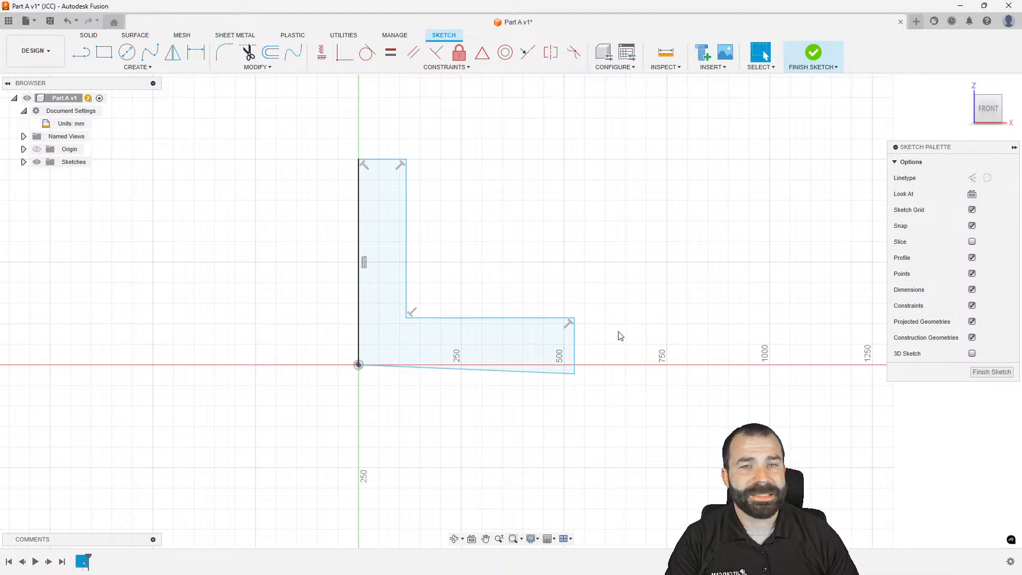
Try a Horizontal/Vertical constraint between the origin and the L's lower outer corner, and undo it
click(413, 68)
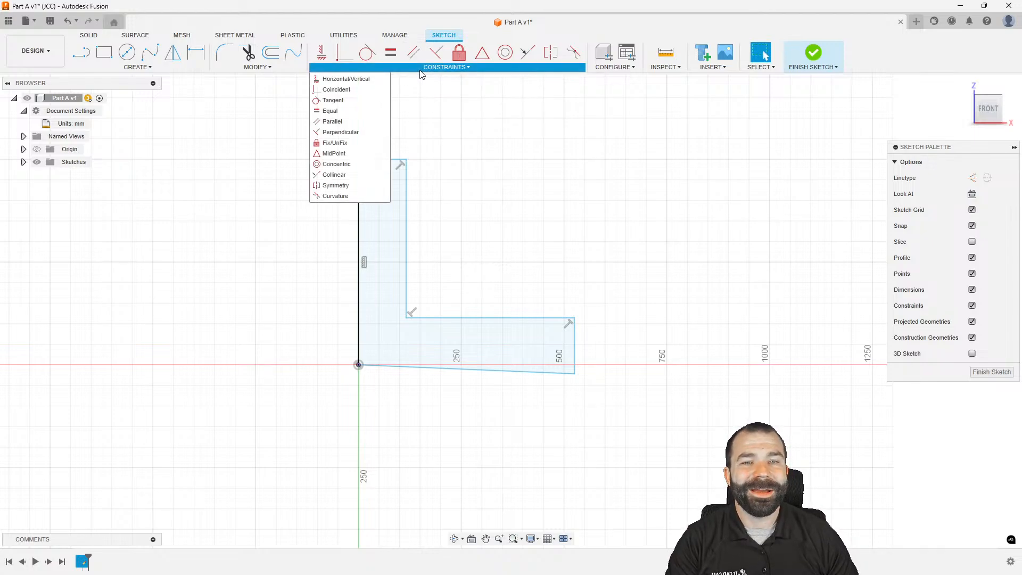
click(346, 79)
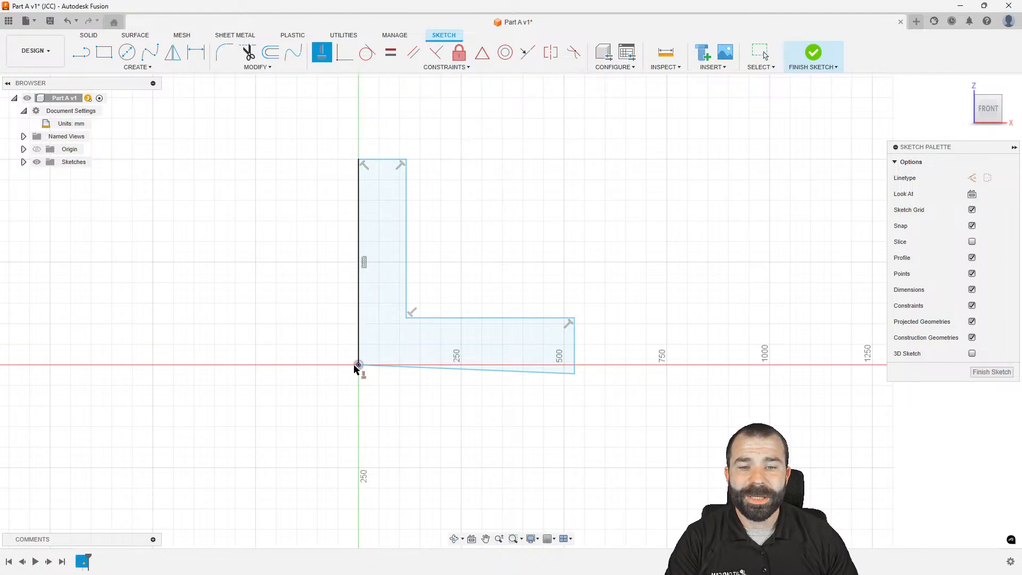
click(573, 376)
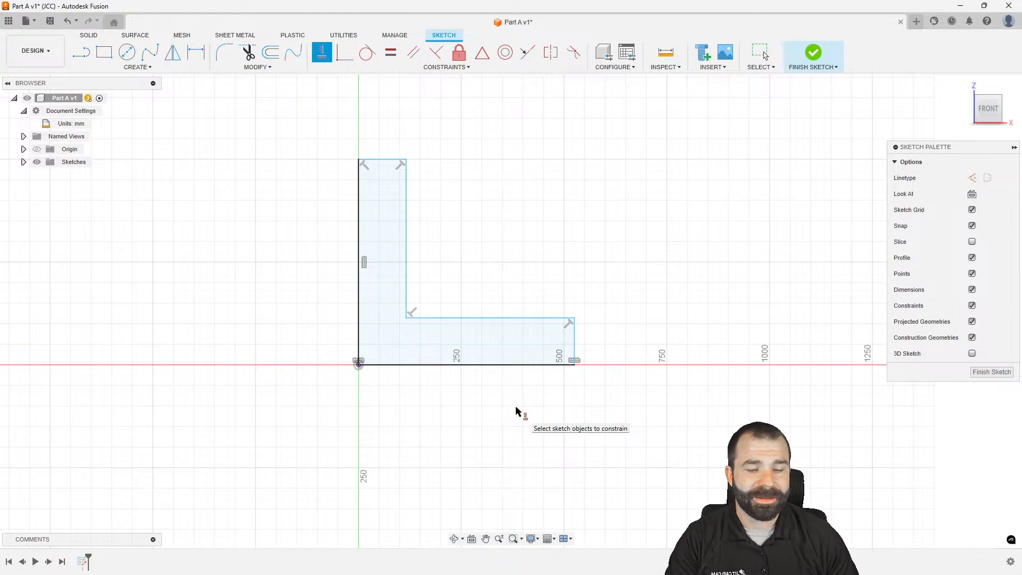
key(Escape)
key(ctrl+z)
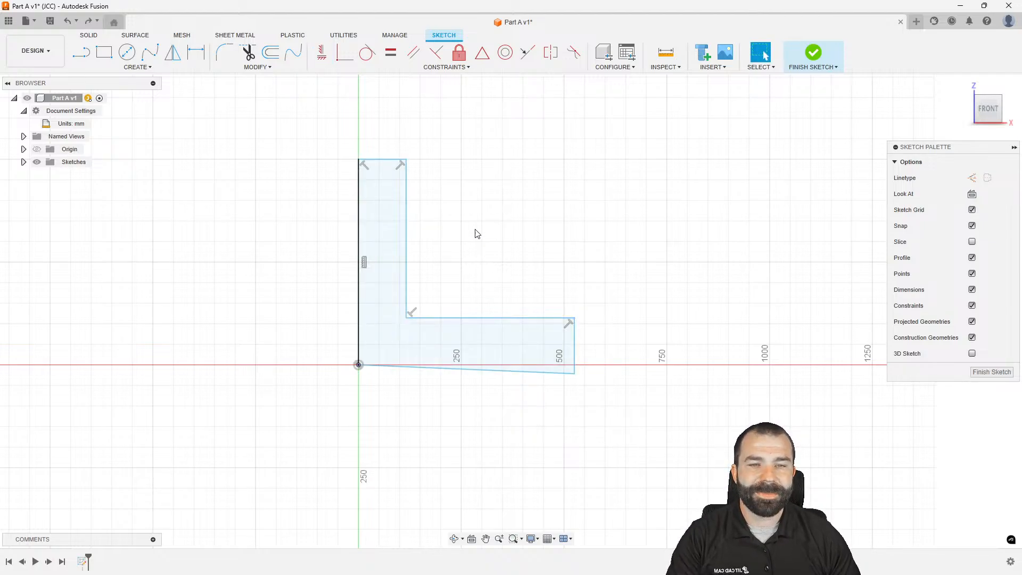
Constrain the slanted bottom edge parallel to the L's inner horizontal edge
click(413, 53)
click(479, 370)
click(485, 319)
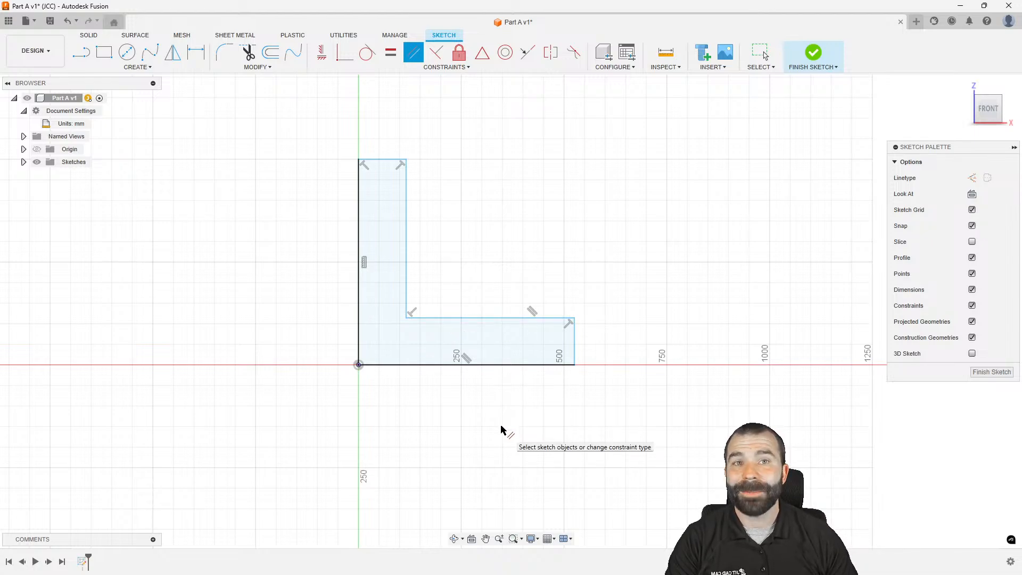
key(Escape)
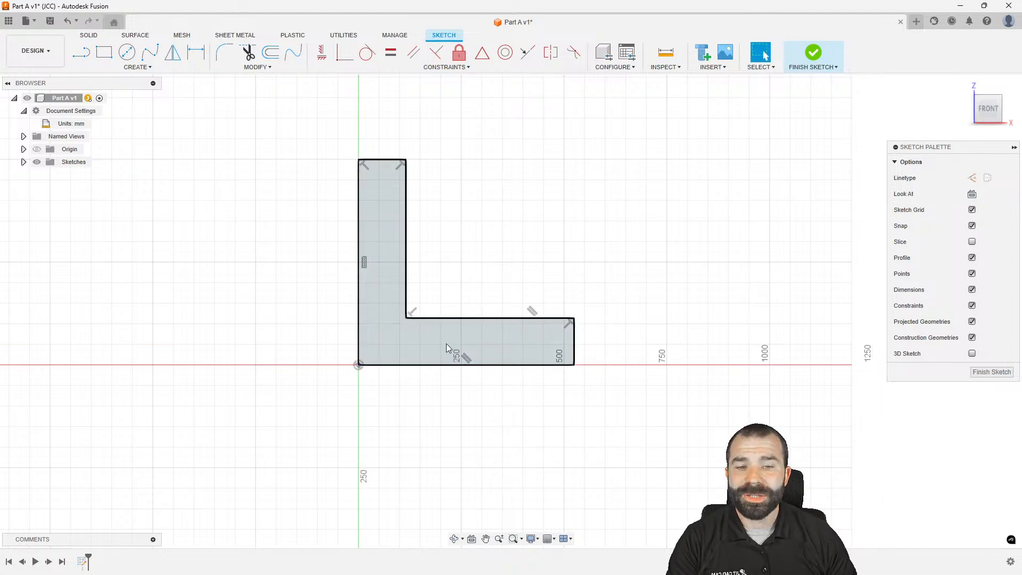
Check the perpendicular constraints at the upright's corners and undo the parallel constraint on the bottom edge
click(413, 312)
ctrl+click(400, 166)
ctrl+click(364, 165)
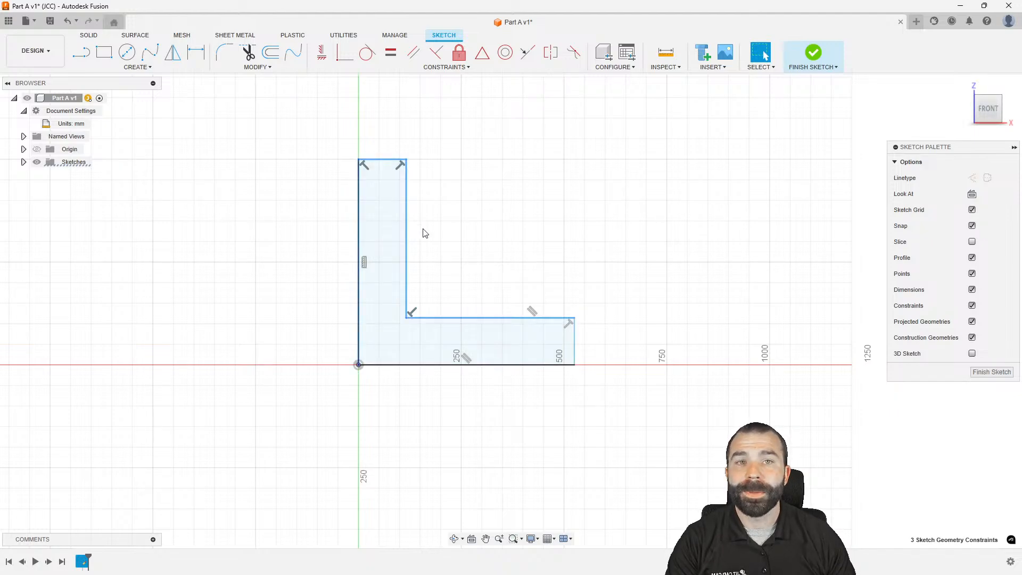
key(Escape)
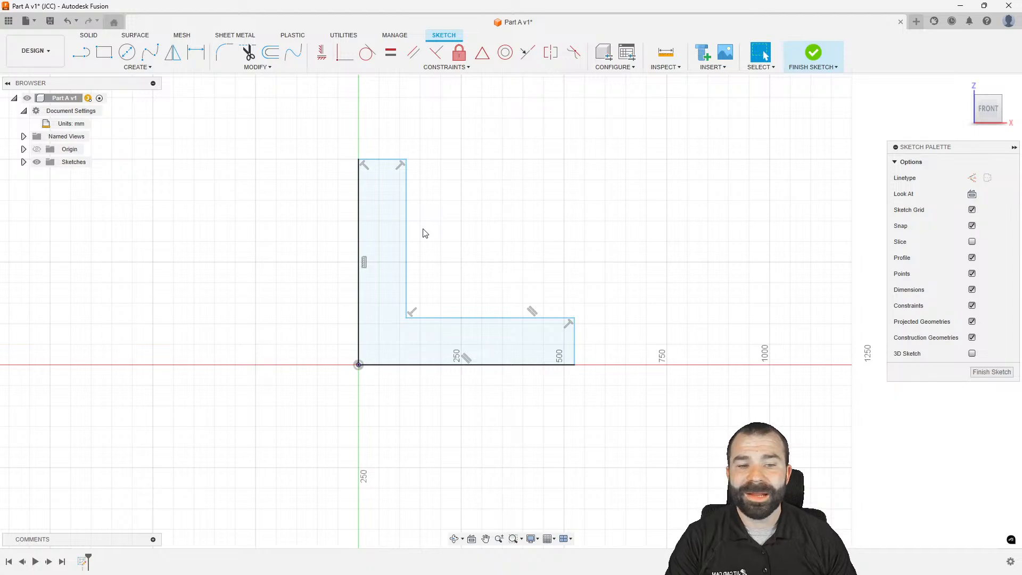
key(ctrl+z)
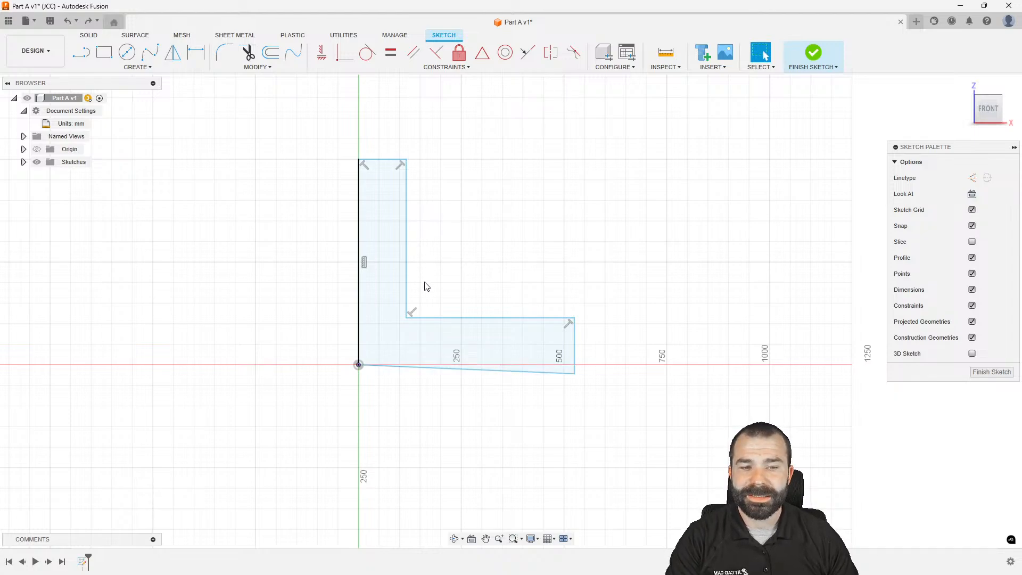
Delete the perpendicular constraints at the L's inner corner and at the foot's upper outer corner
click(414, 313)
shift+click(568, 326)
key(Delete)
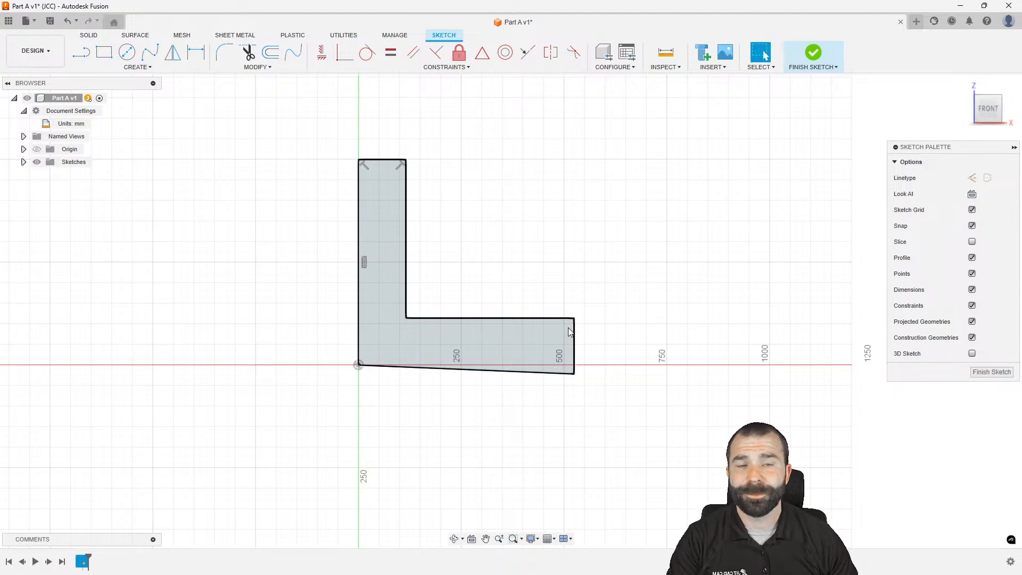
Apply a Parallel constraint between the bottom edge and the now unconstrained inner horizontal edge
click(414, 52)
click(491, 361)
click(490, 319)
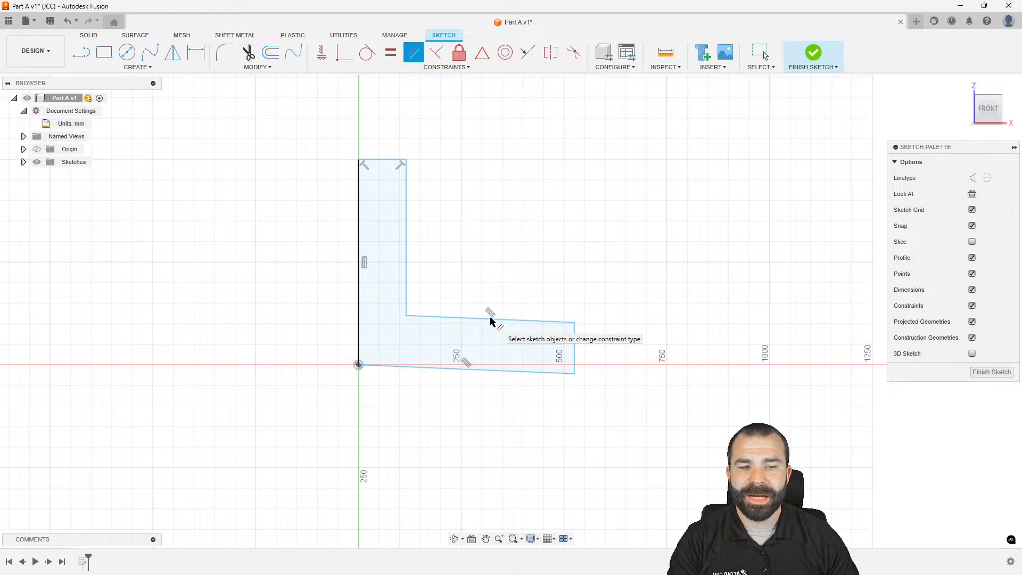
key(Escape)
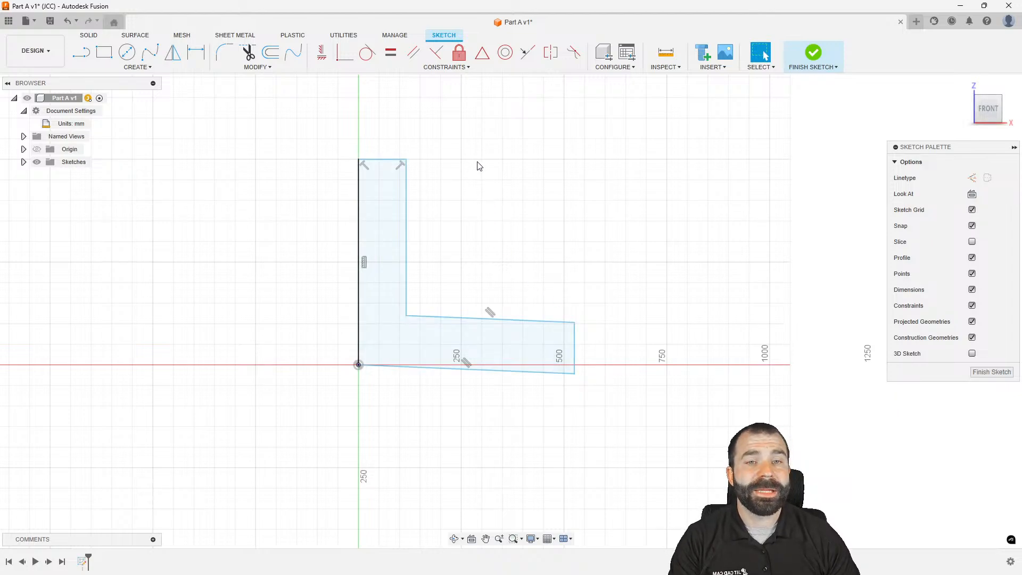
Constrain the inner horizontal edge perpendicular to the upright's inner vertical edge
click(437, 56)
click(431, 317)
click(406, 281)
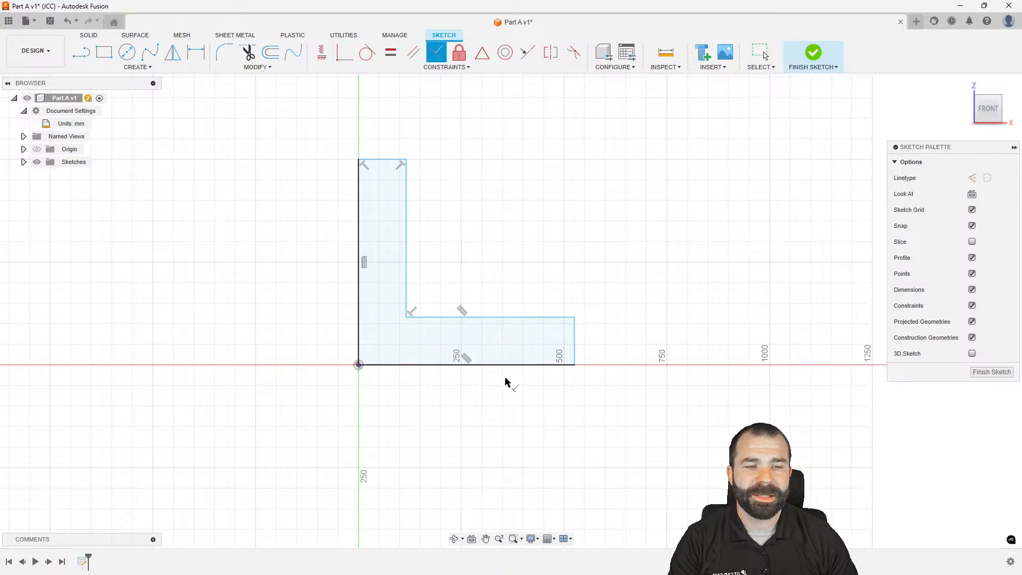
key(Escape)
Move the foot's upper outer corner to about X 624, Z 230 mm so the end edge slants outward, and finish the sketch
mouse_move(574, 319)
mouse_down()
mouse_move(623, 314)
mouse_move(580, 300)
mouse_move(551, 310)
mouse_move(552, 250)
mouse_move(537, 263)
mouse_up()
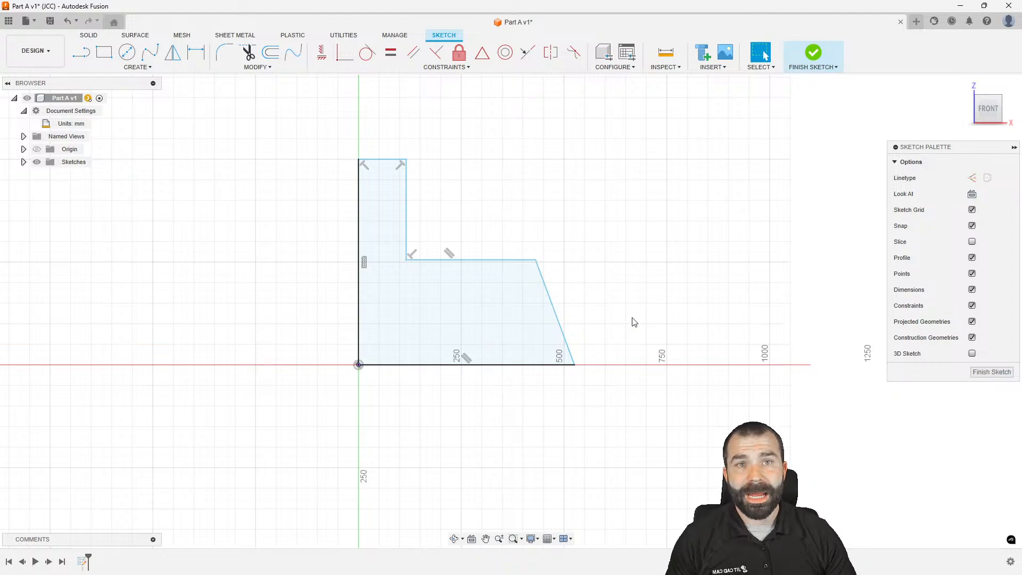
drag(538, 264, 614, 271)
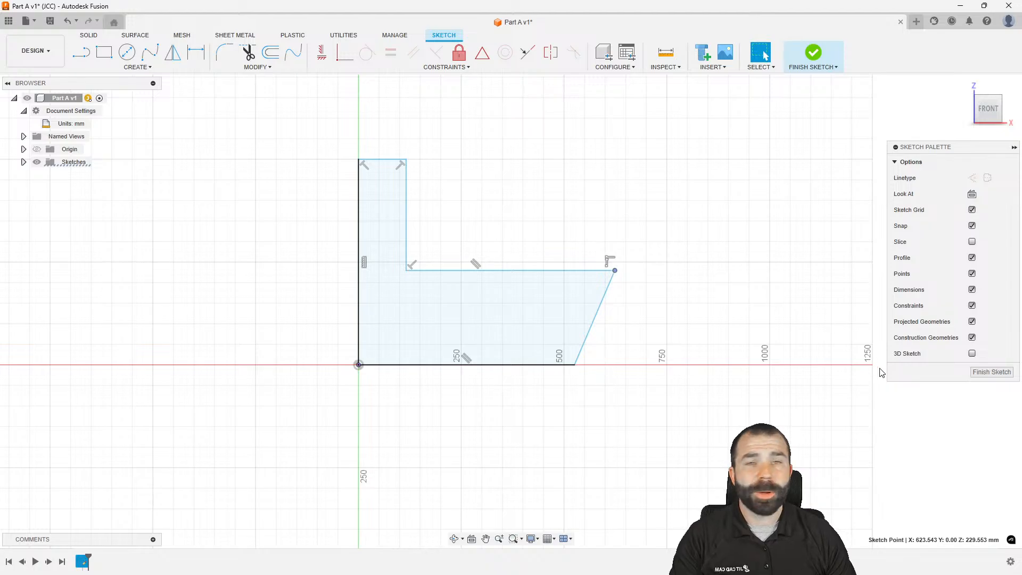
click(989, 371)
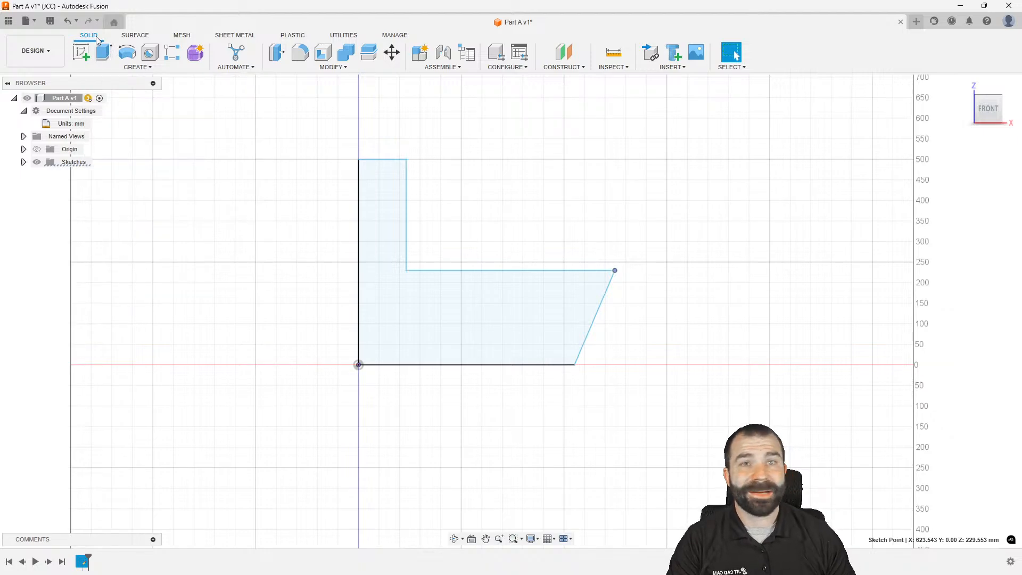
double_click(83, 561)
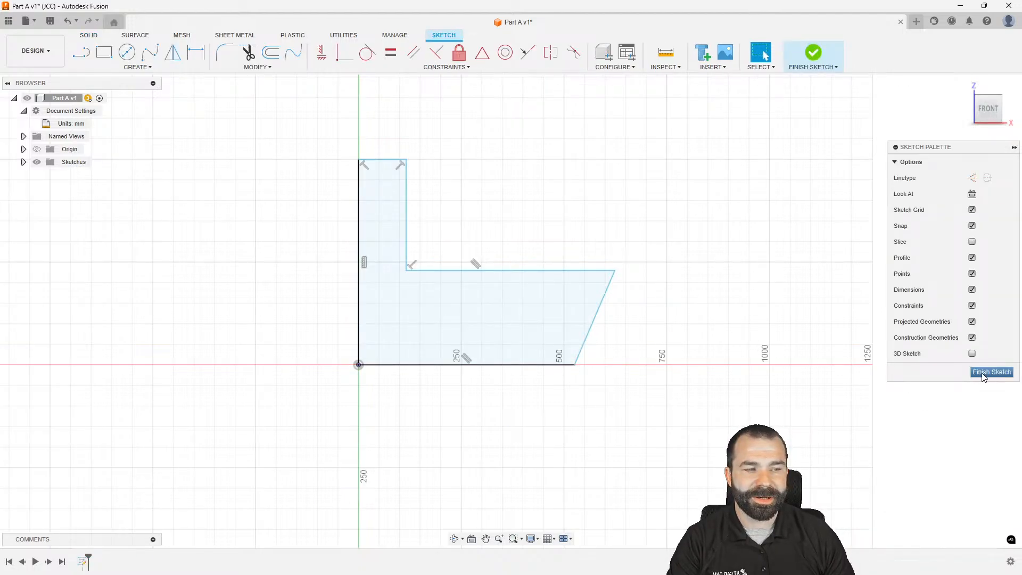
click(814, 52)
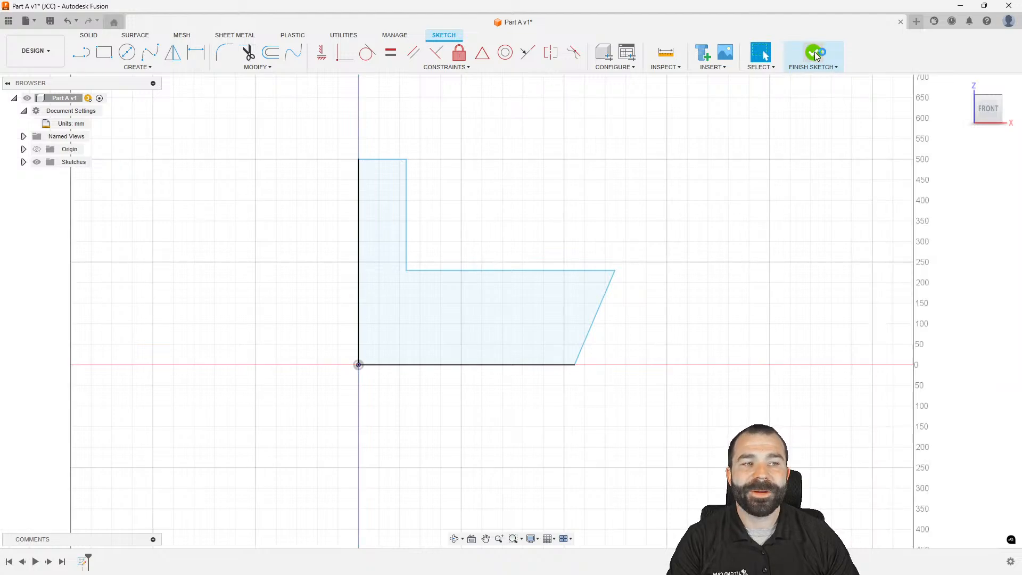
Extrude the closed L profile 400 mm to one side as a new body
click(368, 327)
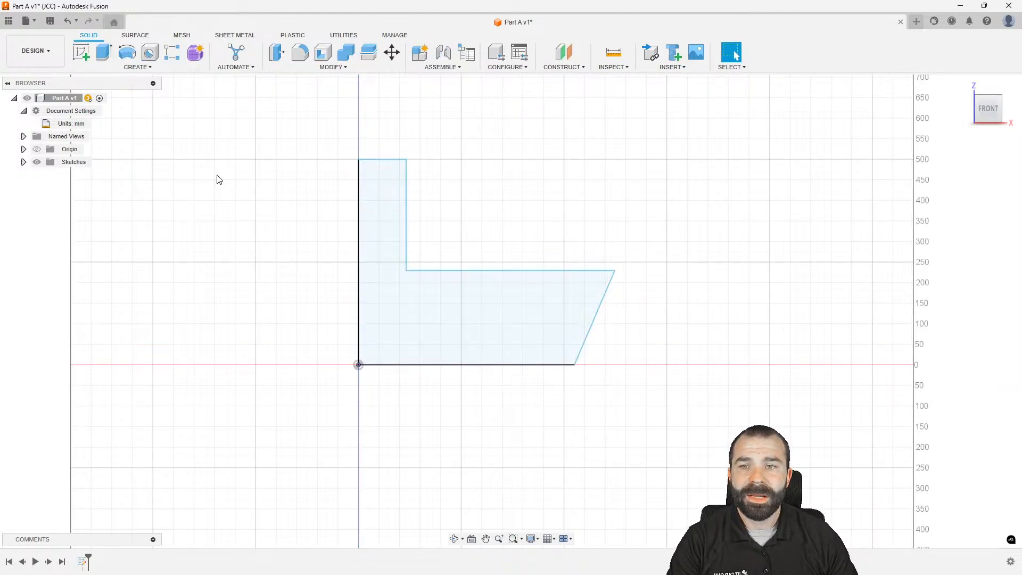
click(109, 57)
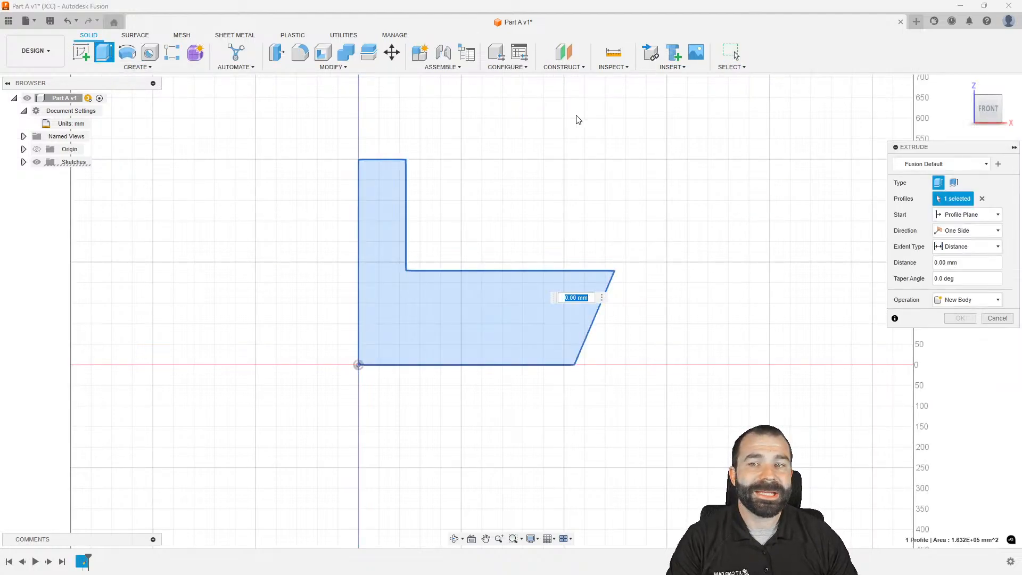
click(994, 104)
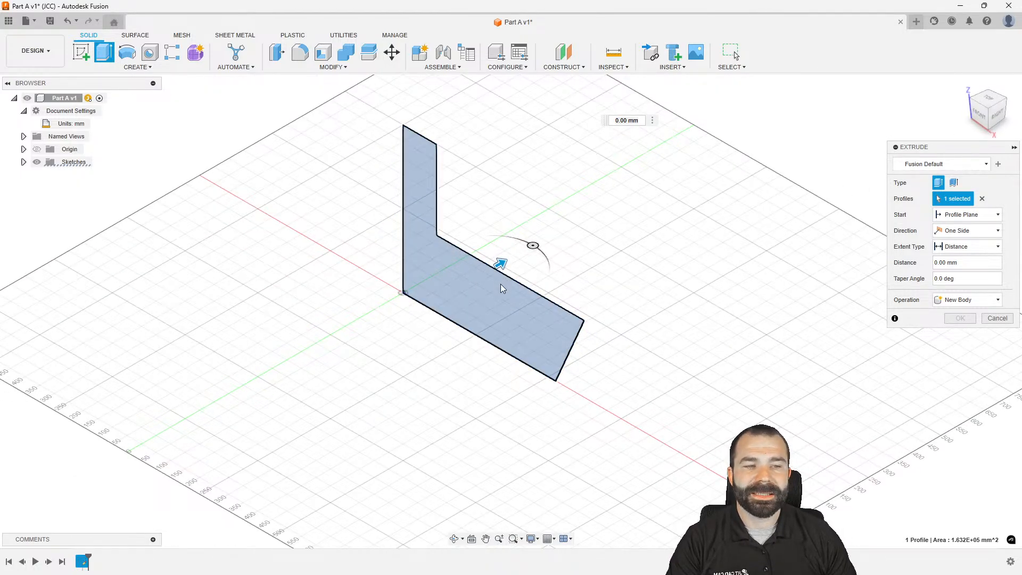
drag(496, 264, 618, 200)
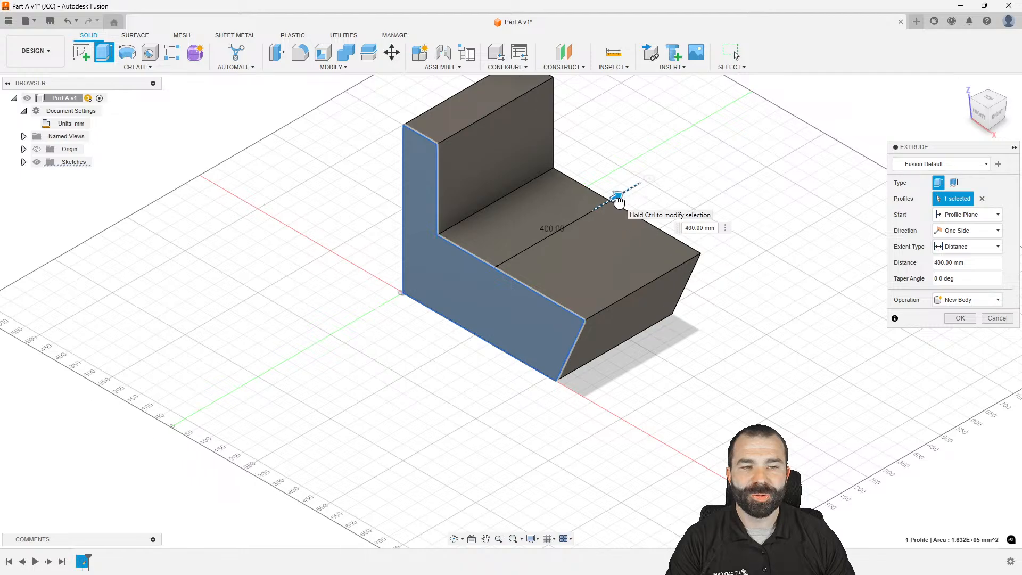
click(959, 318)
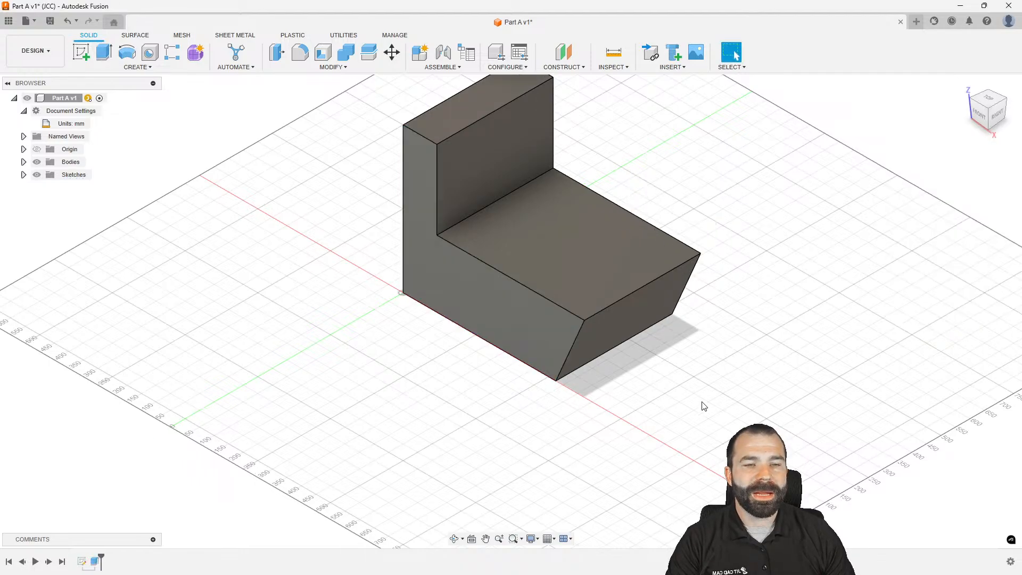
Show Sketch1 on the body and pull the foot's outer corners outward, placing the upper one at about X 863, Z 286 mm
scroll(454, 424, down, 2)
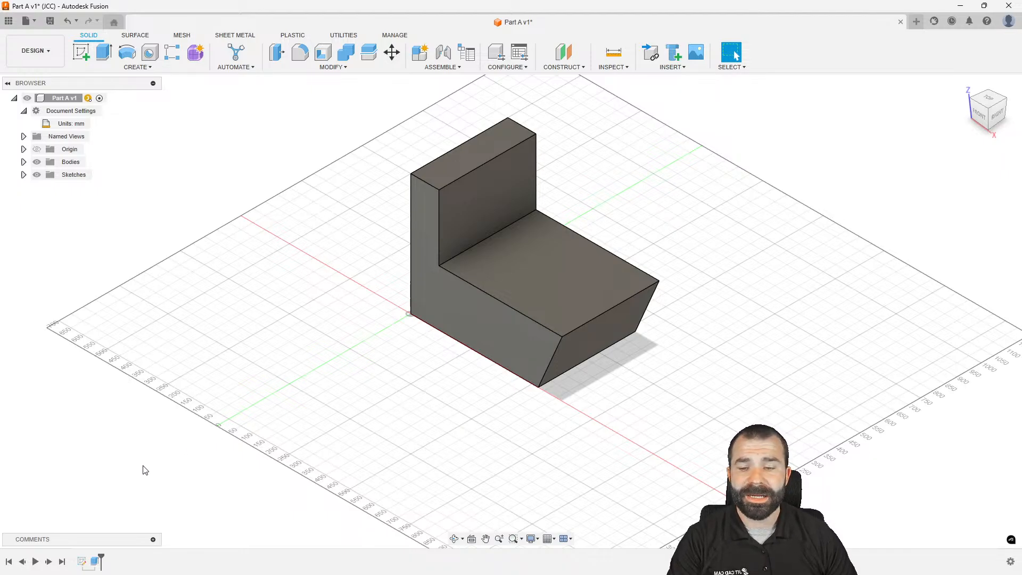
click(24, 174)
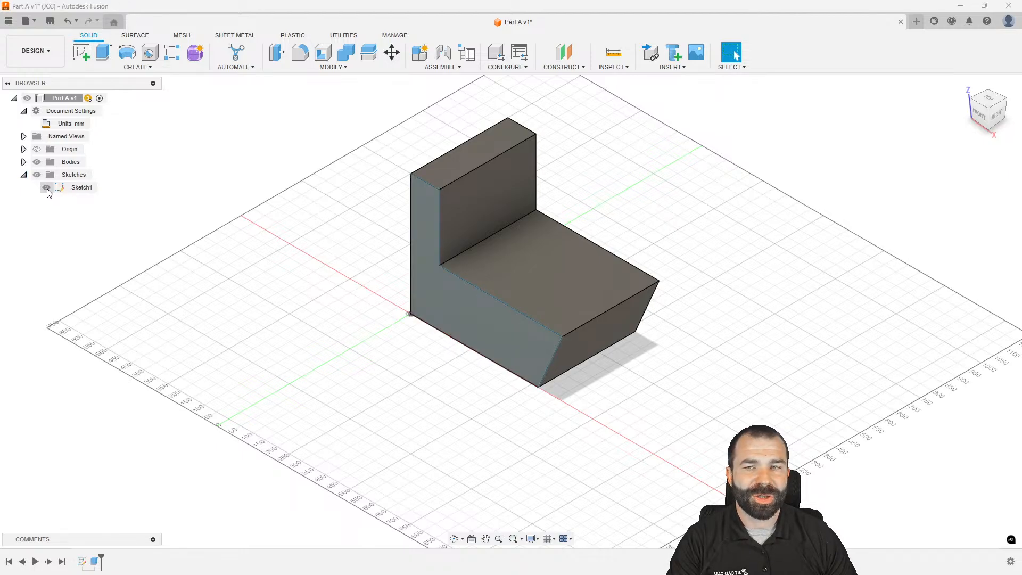
click(557, 338)
mouse_move(556, 339)
mouse_down()
mouse_move(512, 337)
mouse_move(548, 343)
mouse_move(560, 366)
mouse_move(595, 367)
mouse_move(584, 379)
mouse_move(611, 396)
mouse_move(620, 355)
mouse_up()
scroll(537, 397, down, 1)
mouse_move(537, 397)
middle_down()
mouse_move(534, 388)
mouse_move(518, 394)
middle_up()
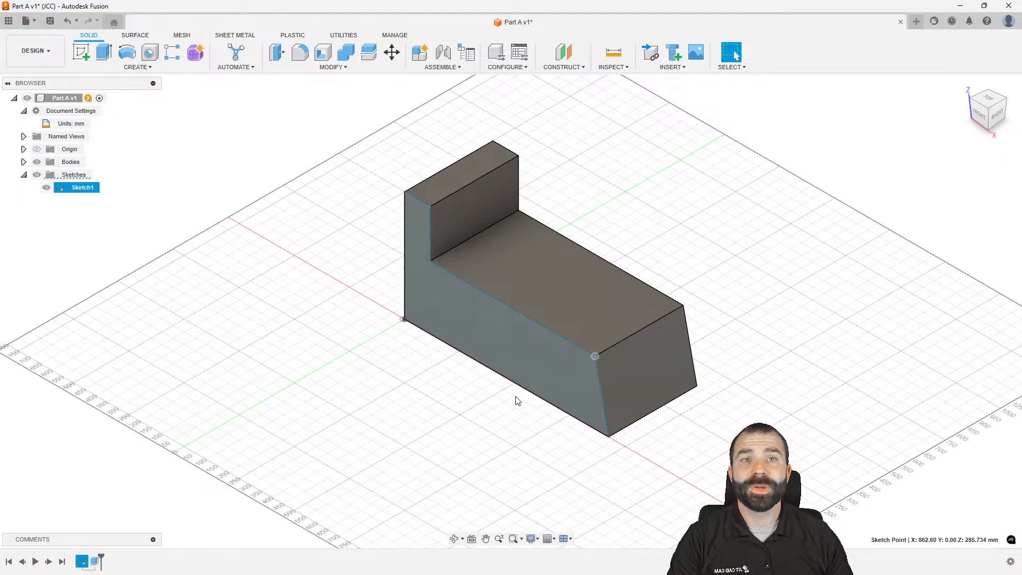
click(282, 371)
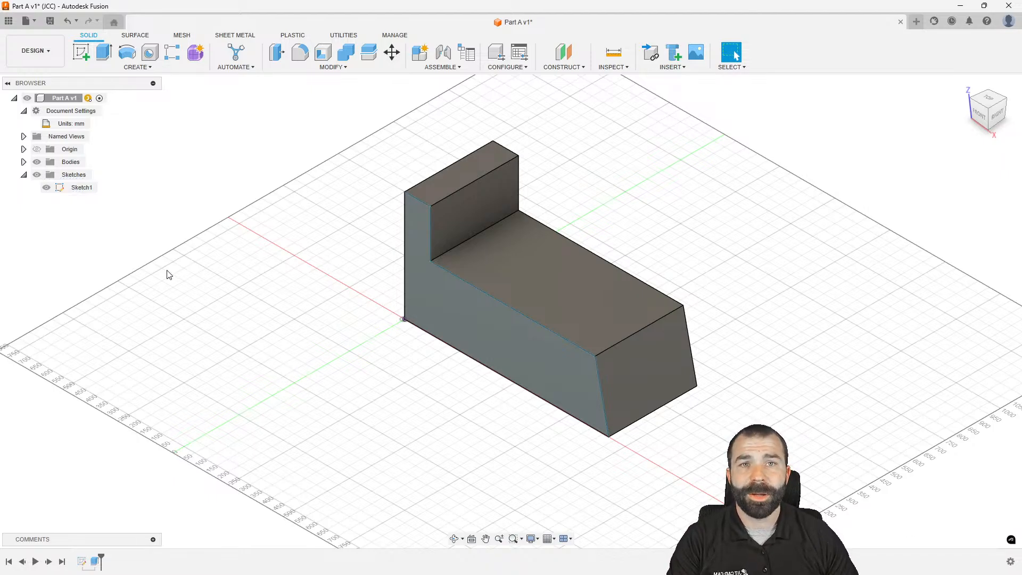
right_click(62, 188)
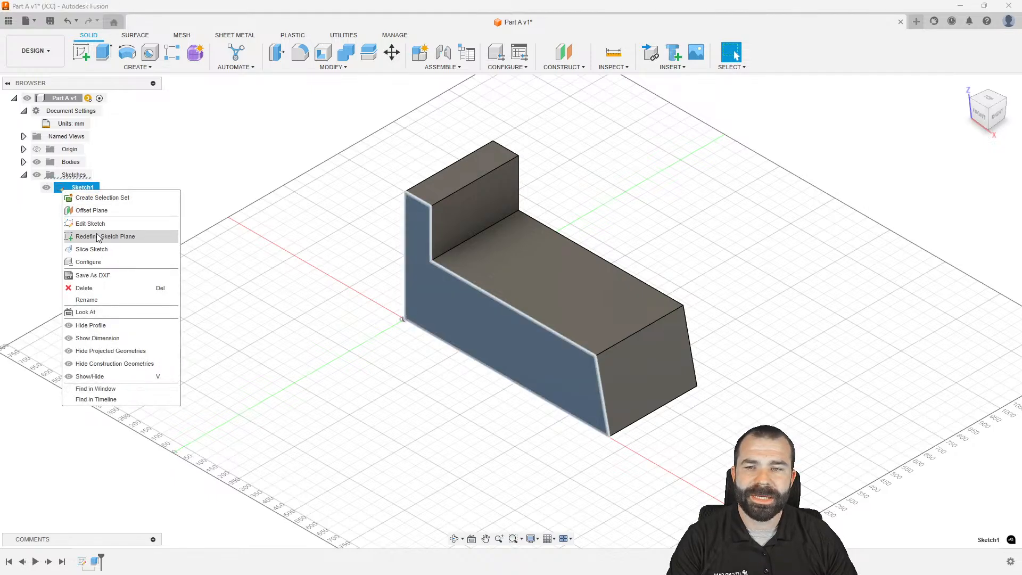
click(241, 271)
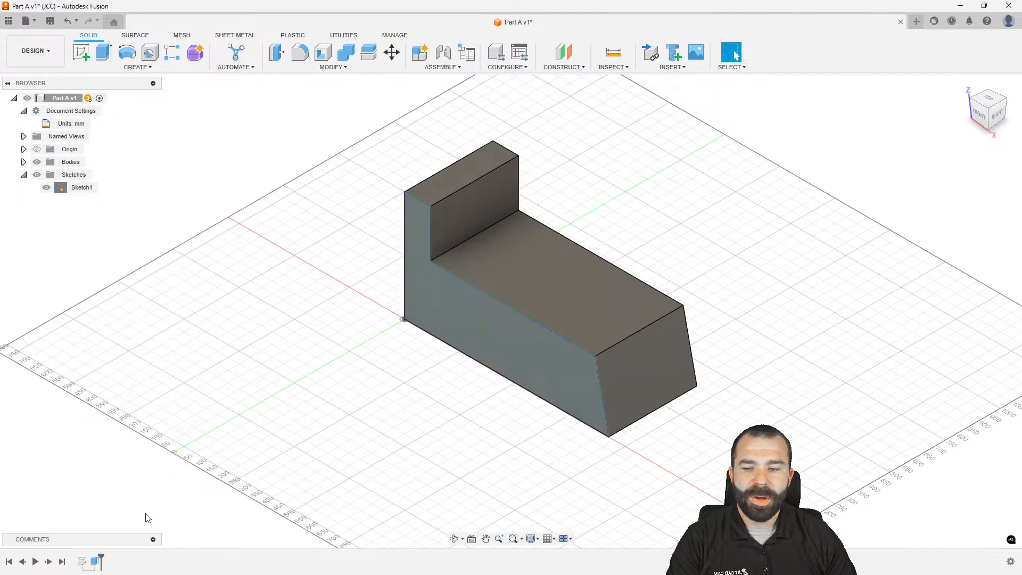
Reopen Sketch1 and constrain the foot's slanted end edge perpendicular to the foot's upper horizontal edge
double_click(81, 562)
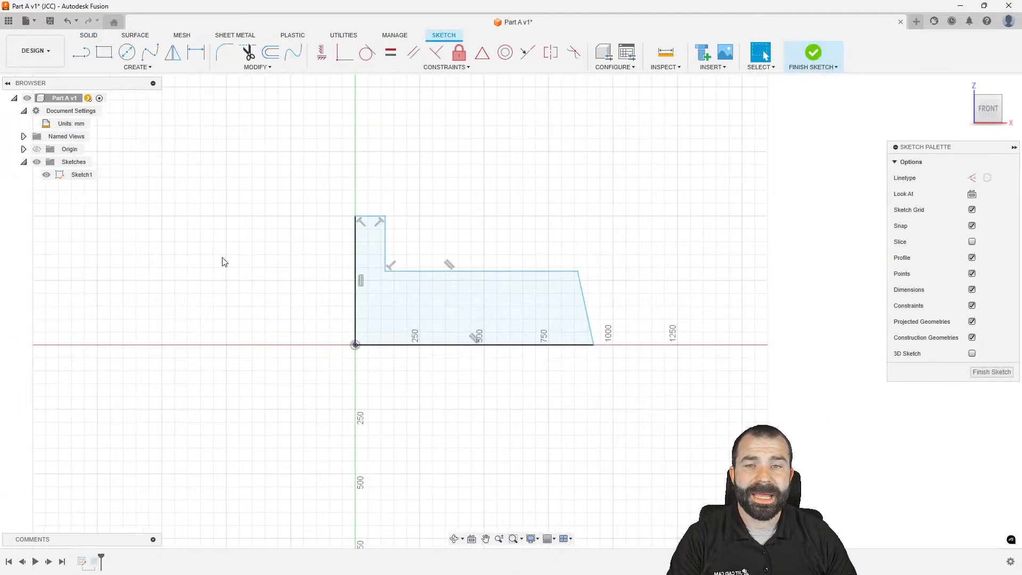
click(438, 55)
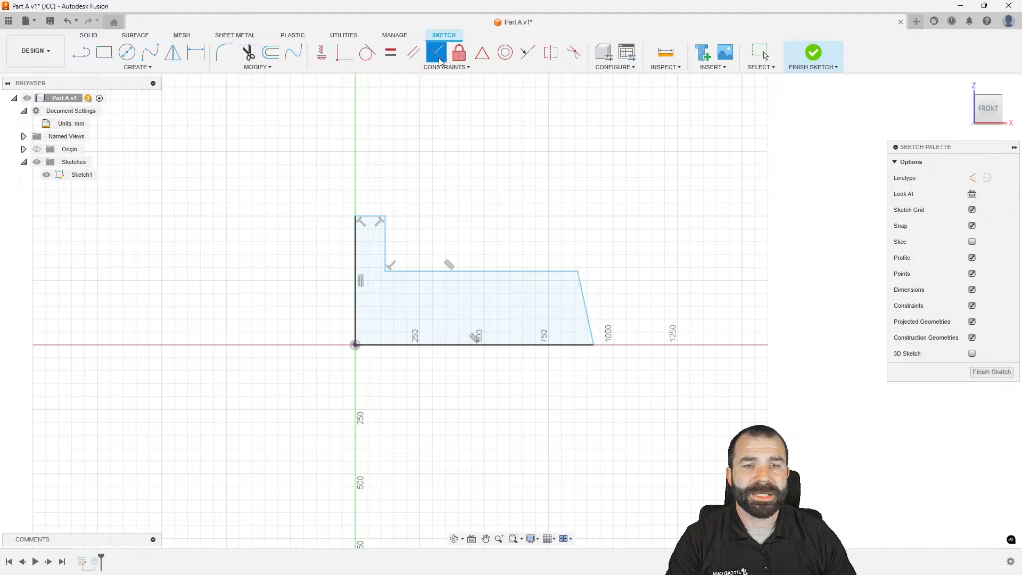
click(532, 271)
click(582, 299)
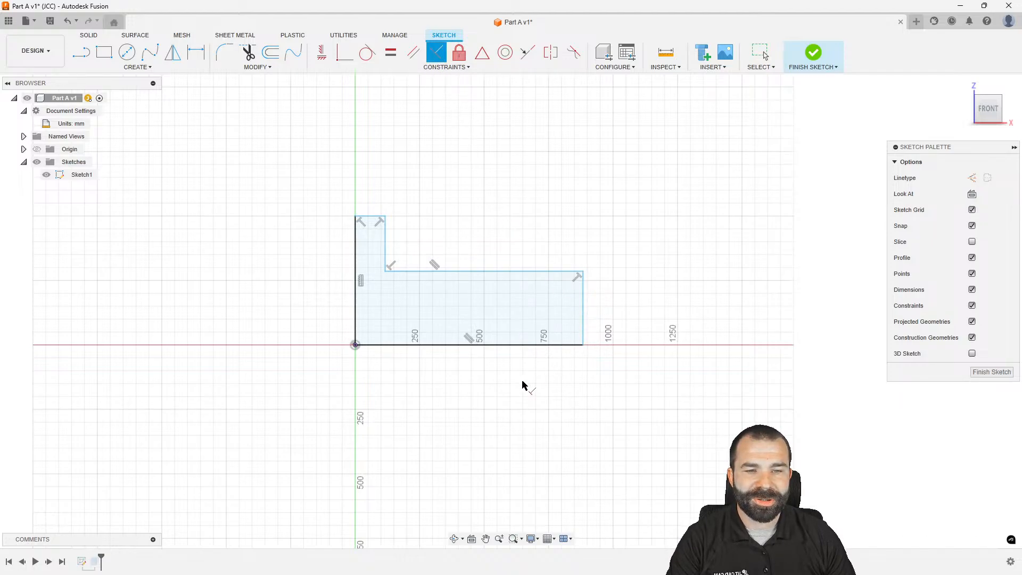
Dimension the foot's height between its upper and lower horizontal edges as 12 in
key(d)
click(529, 272)
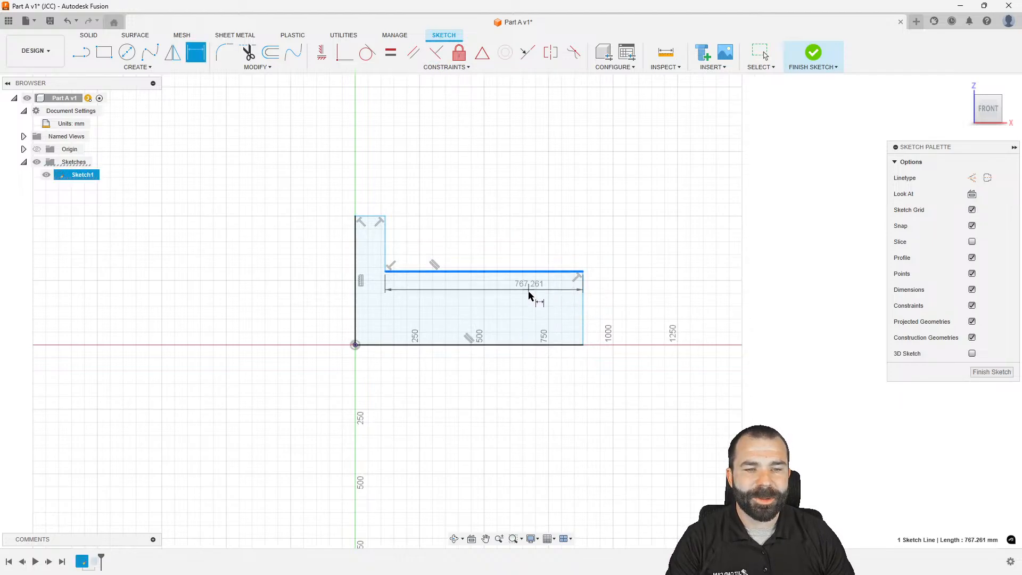
click(530, 345)
click(610, 346)
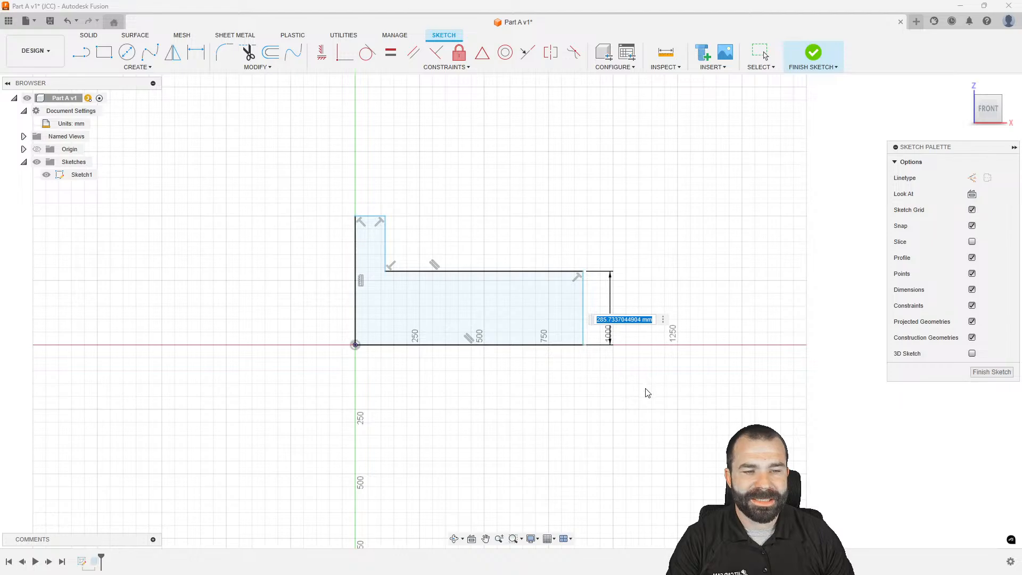
text(12in)
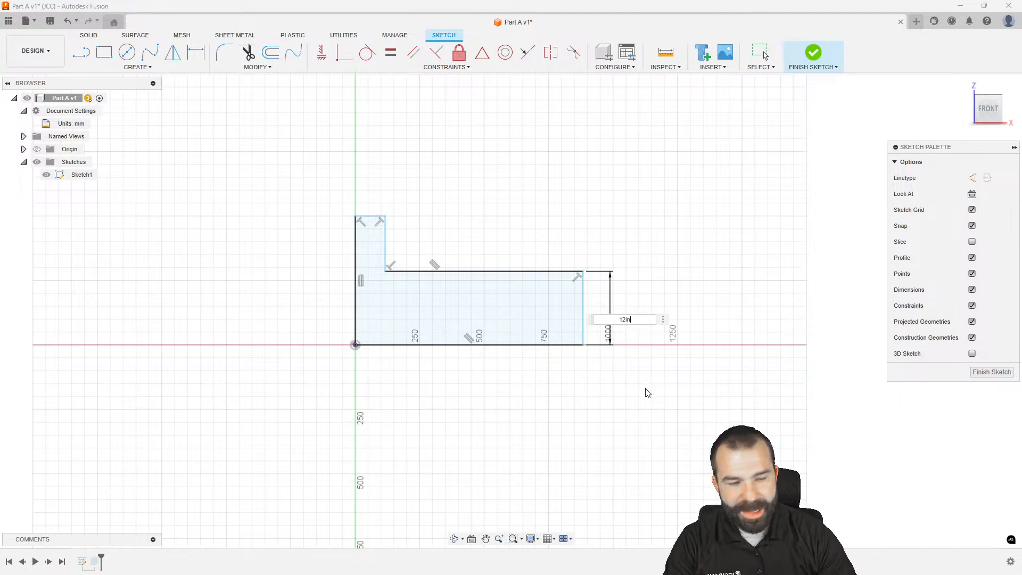
key(Return)
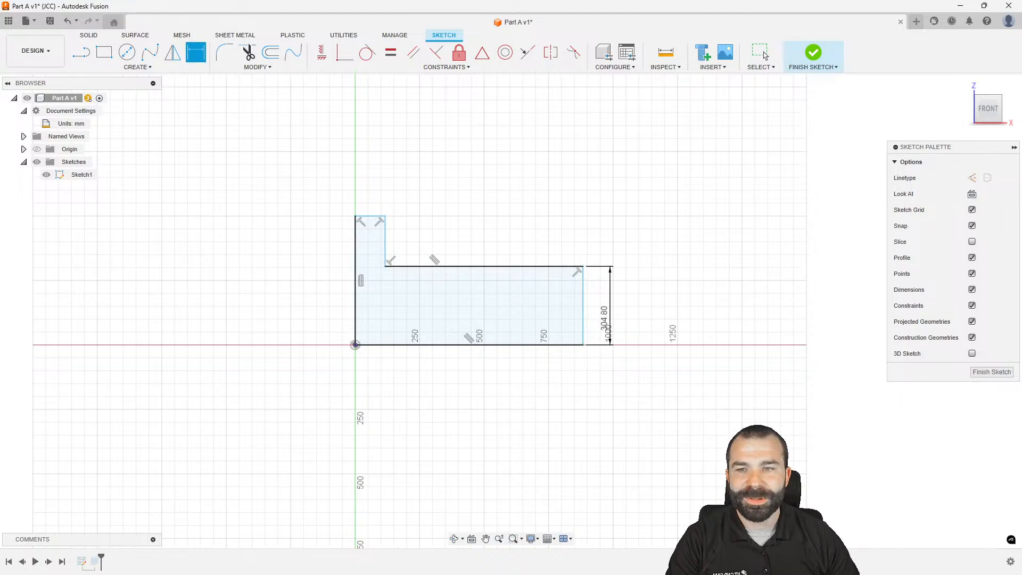
Change the document's units to inches
click(95, 123)
click(834, 162)
click(831, 208)
click(829, 196)
Dimension the upright's outer vertical edge as 3 in and set the foot's height to 1 in
key(d)
click(356, 262)
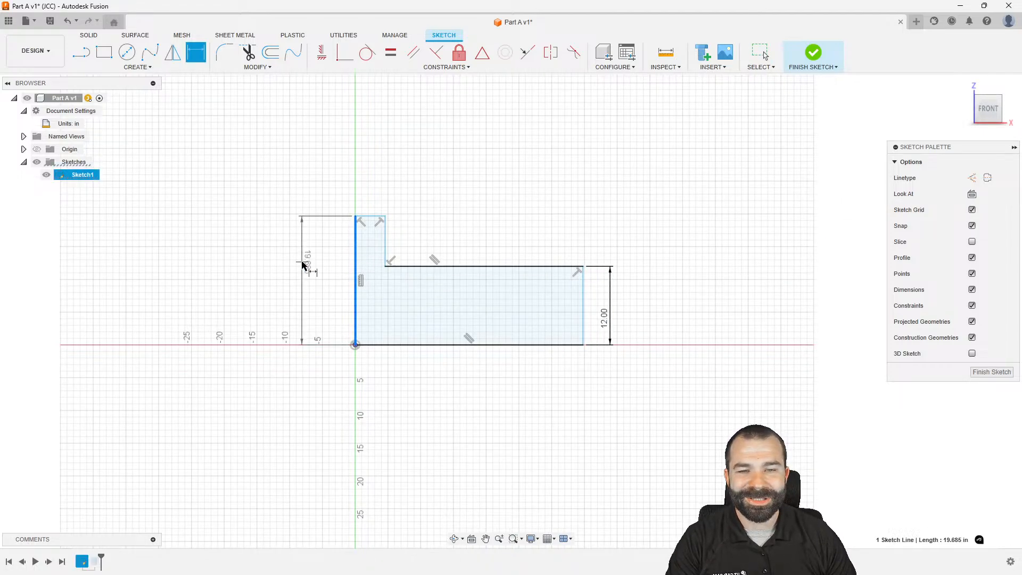
click(303, 261)
text(2)
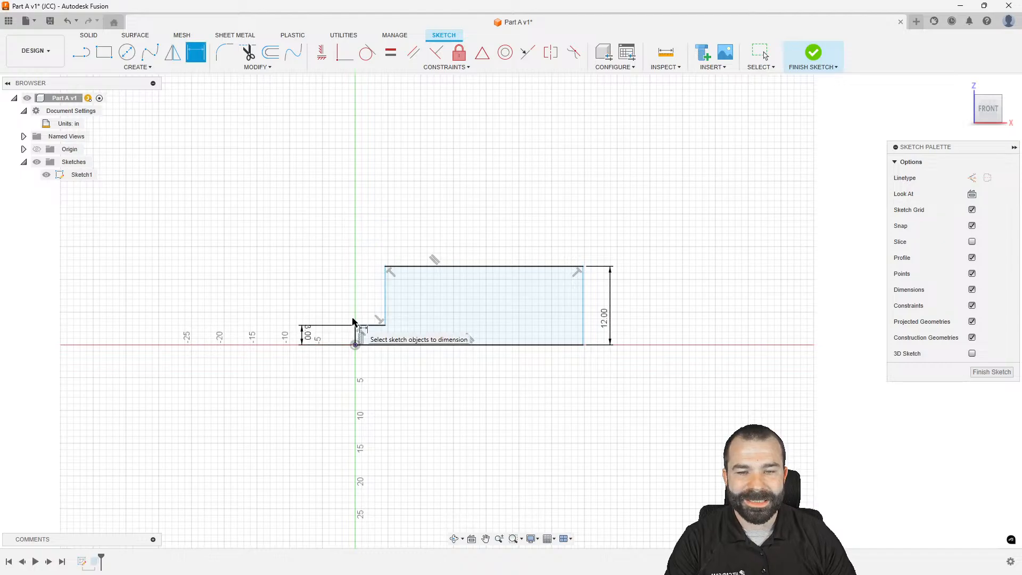
double_click(603, 317)
text(12)
key(Return)
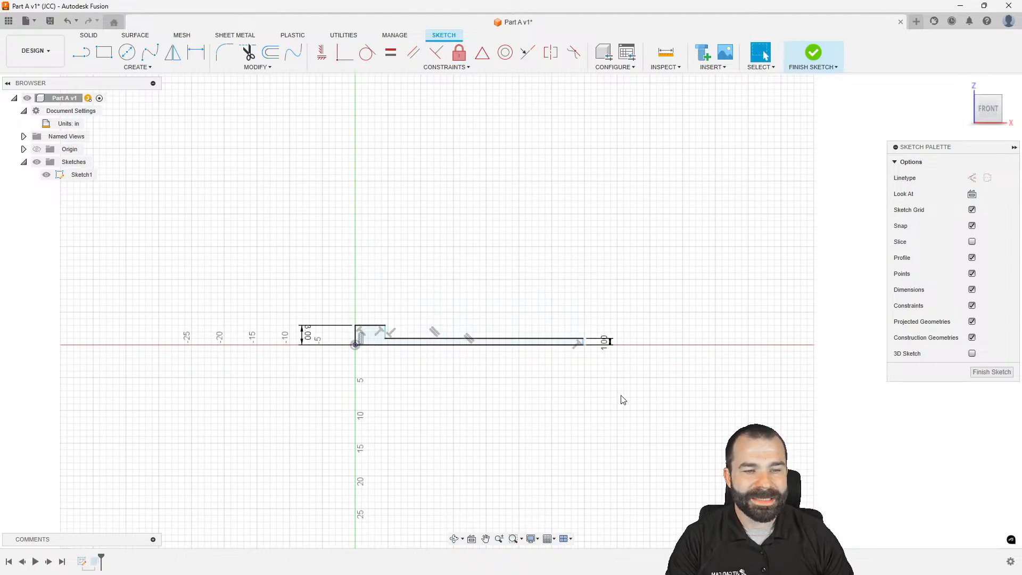
Dimension the profile's bottom edge as 2 in long
scroll(424, 351, up, 3)
key(d)
click(371, 345)
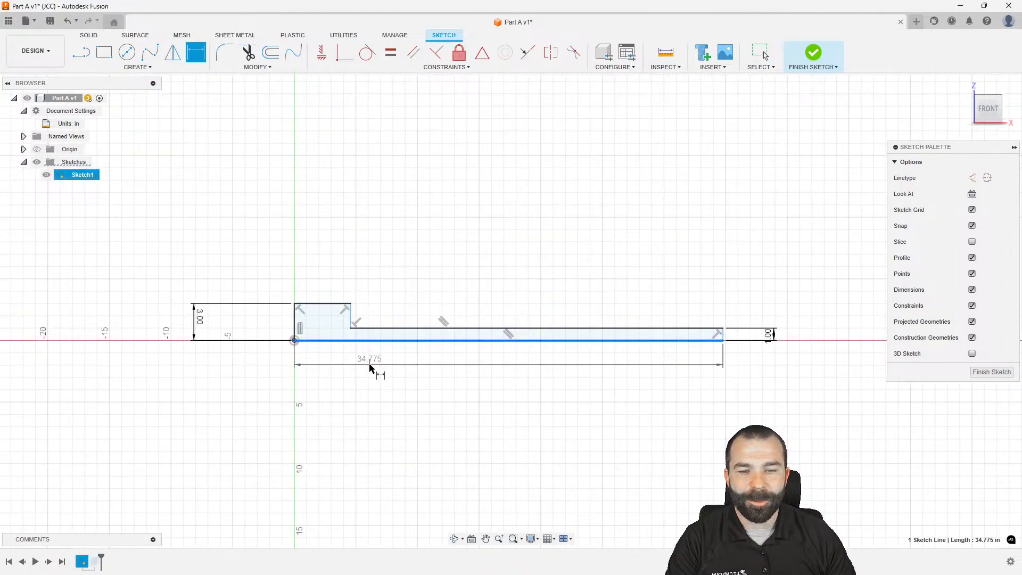
click(372, 365)
text(2)
key(Return)
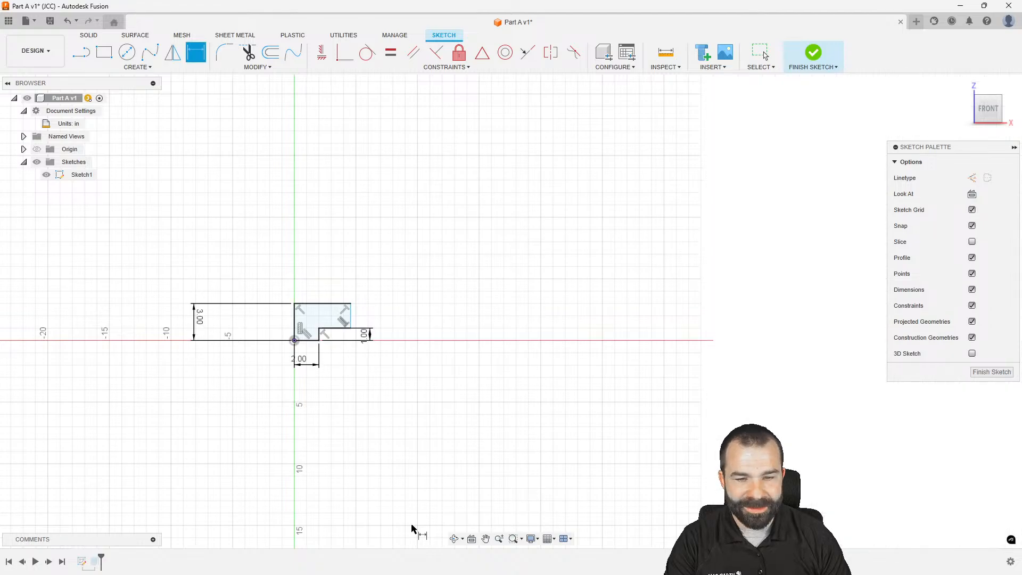
Dimension the upright's top edge as 0.5 in wide
scroll(325, 456, up, 2)
scroll(310, 278, up, 3)
click(274, 166)
click(303, 128)
text(0.5)
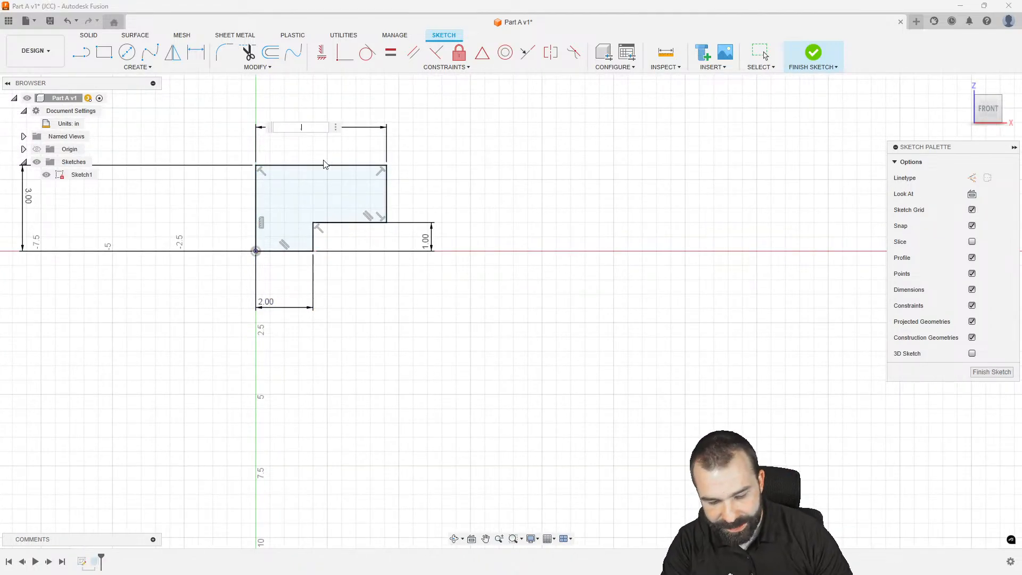
key(Return)
scroll(461, 228, up, 1)
scroll(502, 250, down, 2)
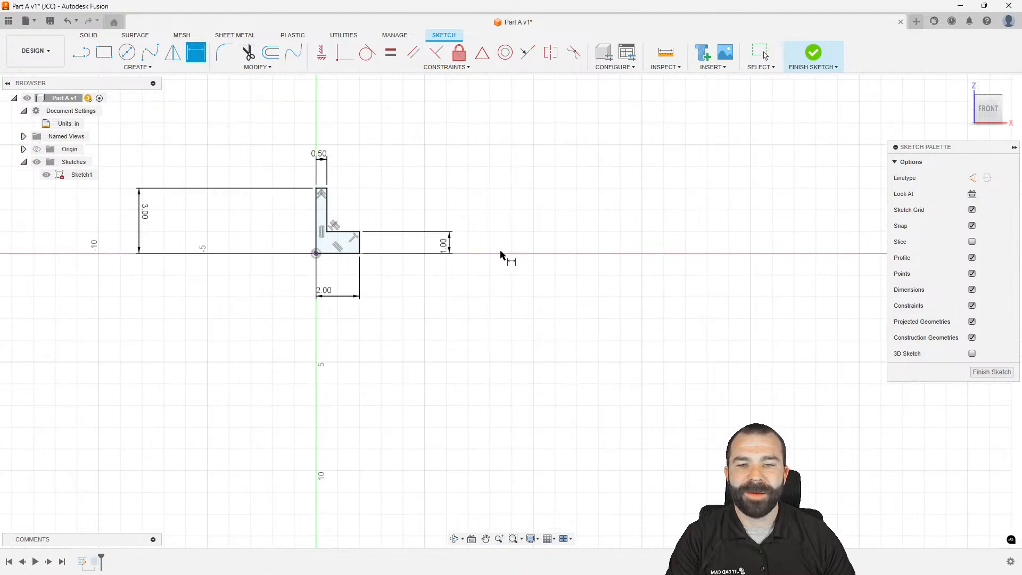
Move the upright height, foot height and bottom length dimensions closer to the L profile, and finish the sketch
key(Escape)
drag(145, 216, 287, 216)
drag(451, 249, 383, 250)
drag(331, 294, 337, 280)
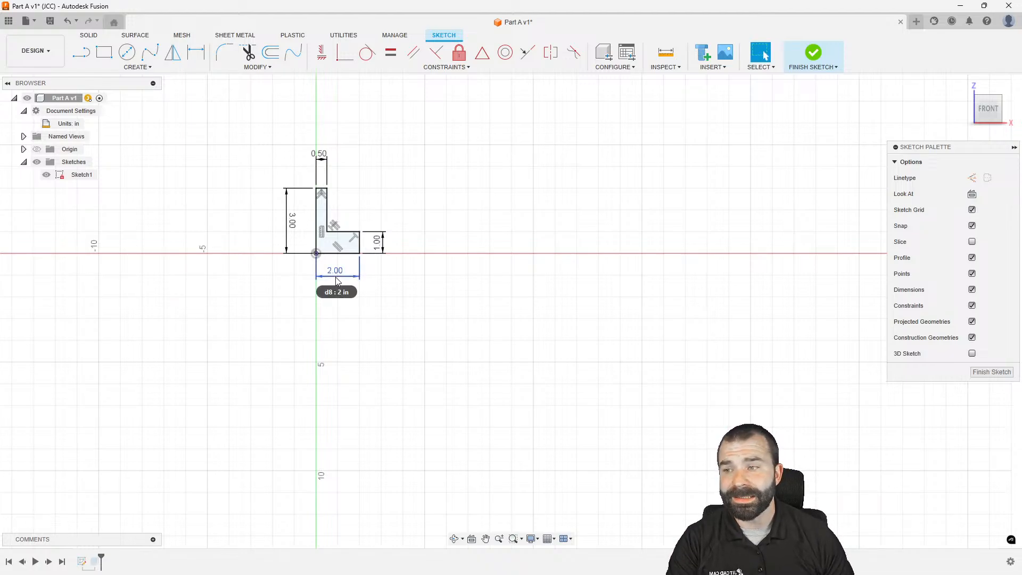
click(983, 374)
Edit the extrusion of the L profile, shortening its distance to 2 in
scroll(346, 163, up, 2)
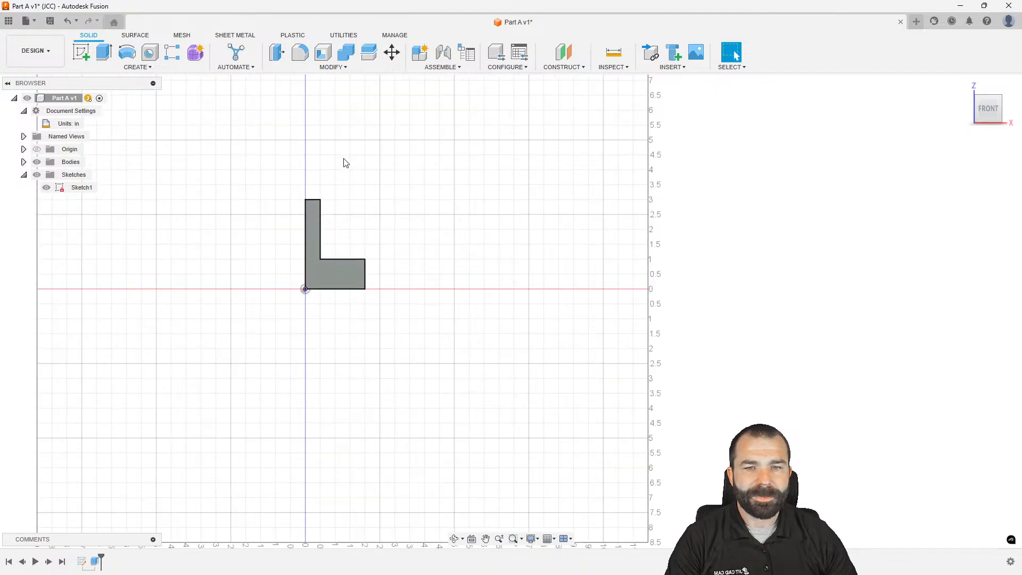
middle_drag(360, 229, 351, 227)
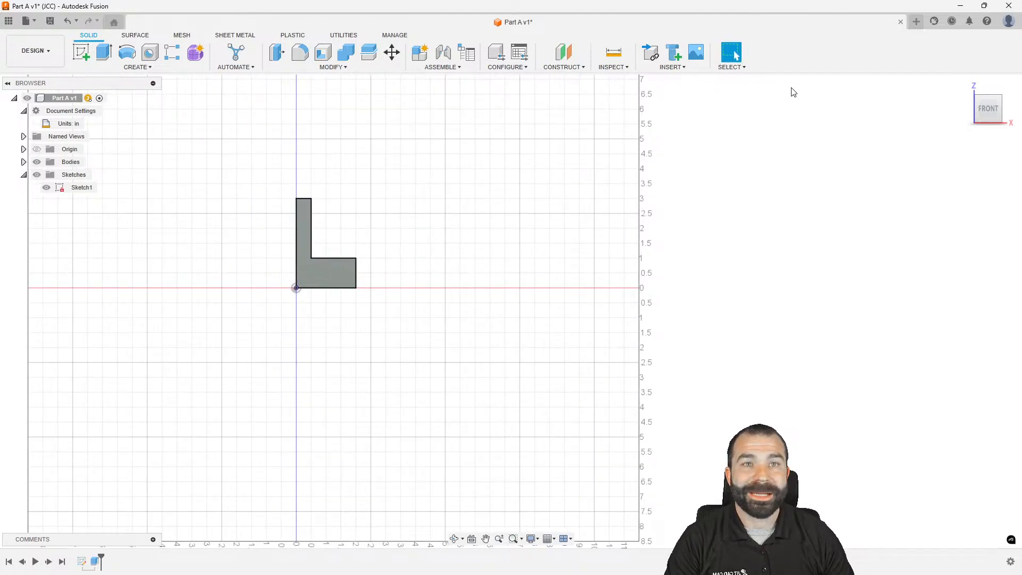
click(1001, 96)
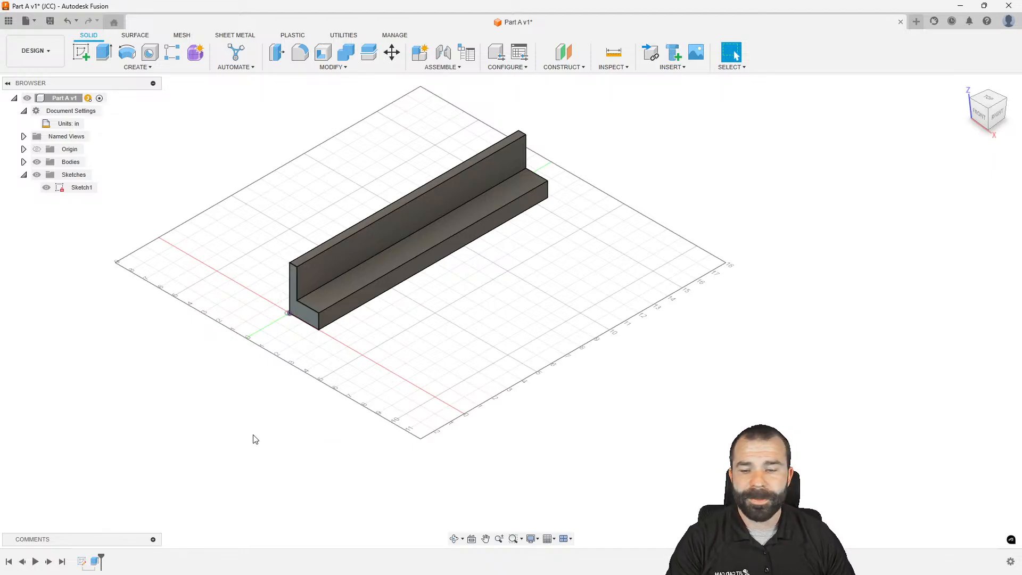
double_click(96, 562)
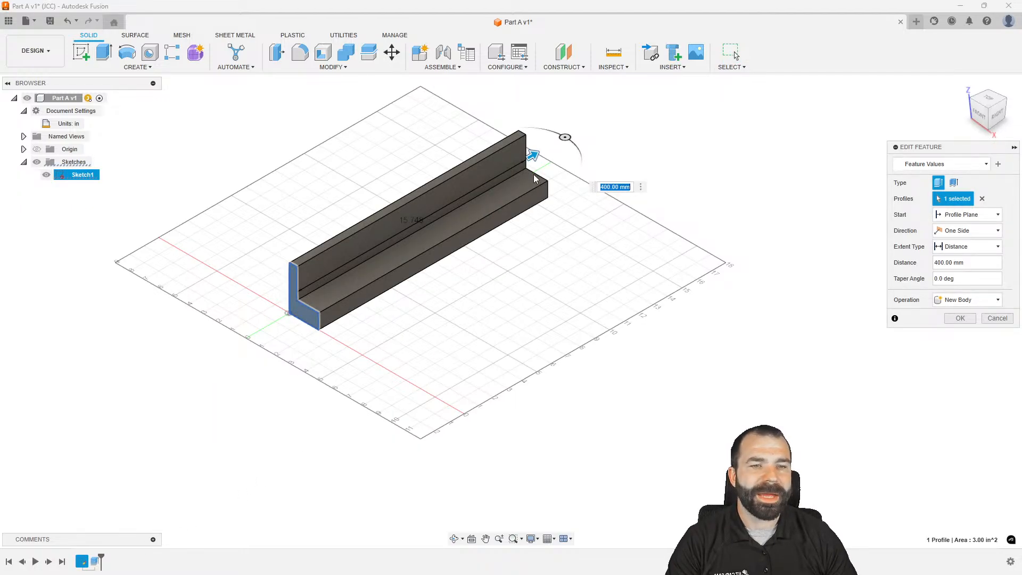
drag(533, 156, 335, 271)
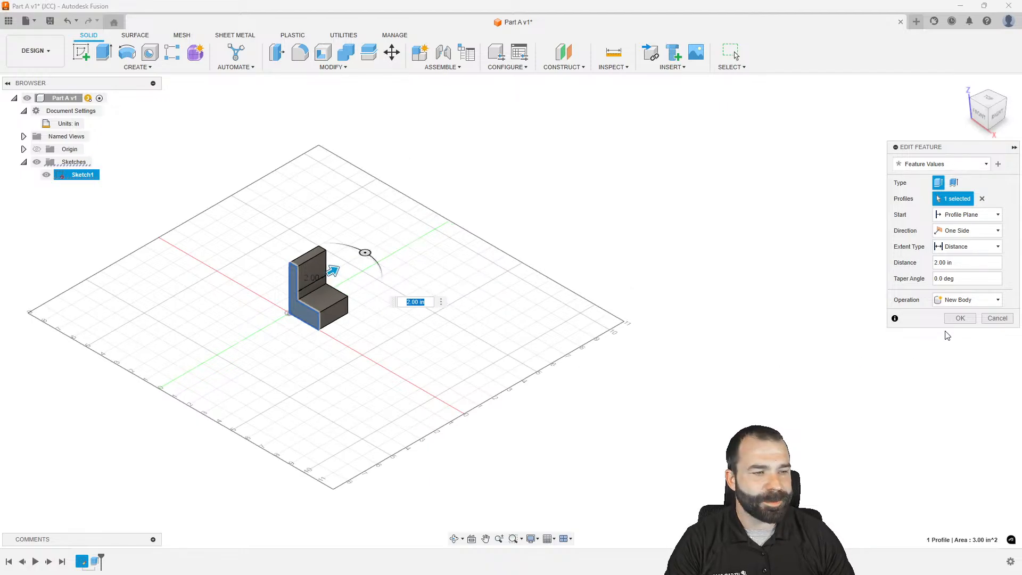
click(958, 317)
scroll(233, 291, up, 3)
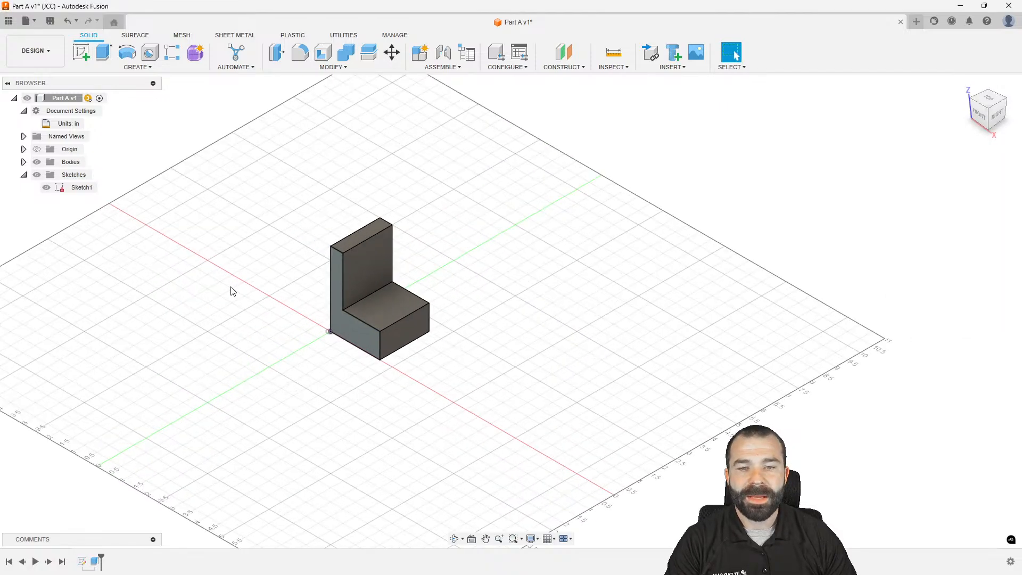
scroll(233, 290, up, 2)
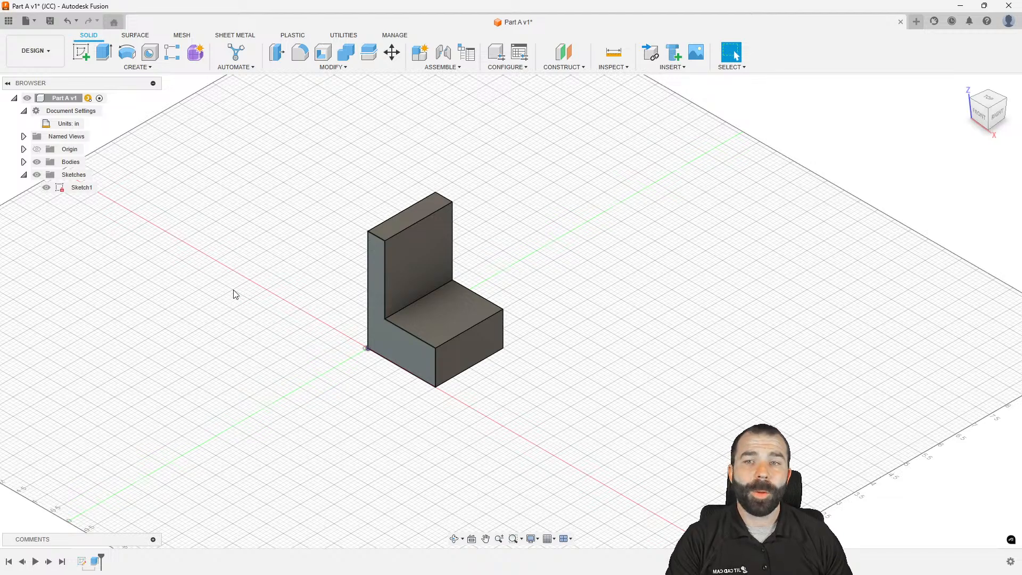
Reopen Sketch1 and fillet the inner corner between the upright and the foot with a 0.40 in radius
double_click(83, 561)
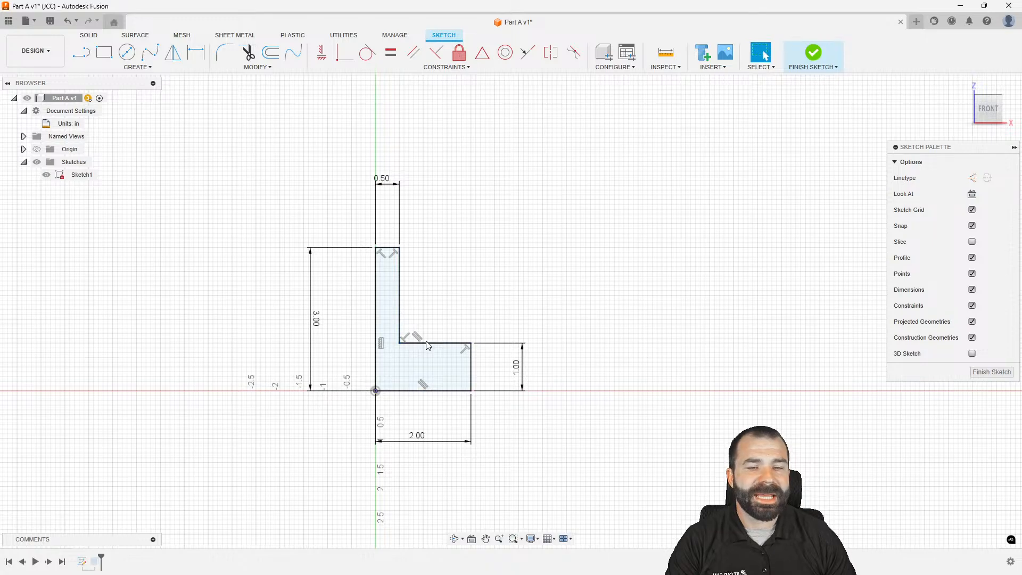
click(225, 56)
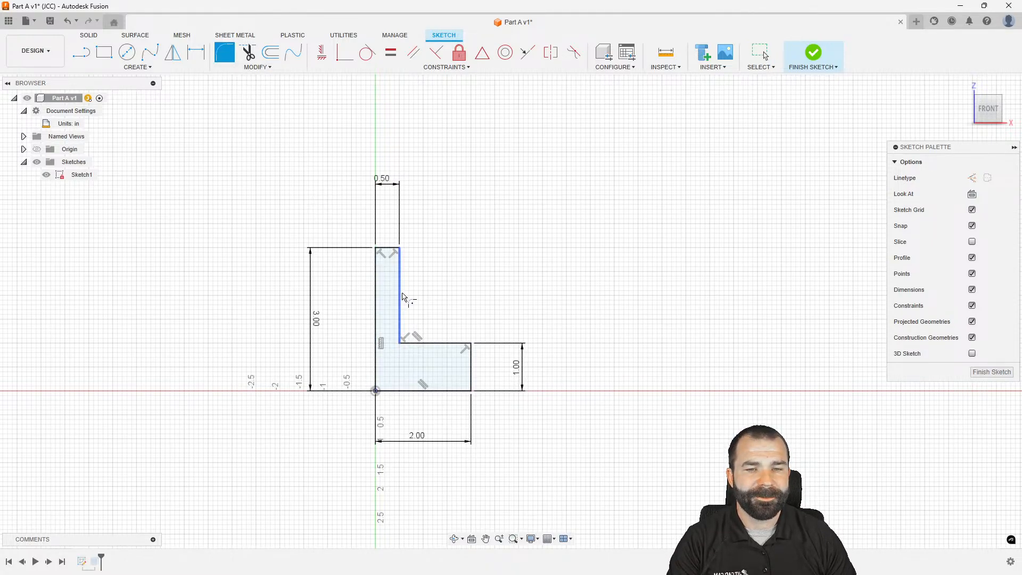
click(401, 310)
click(434, 344)
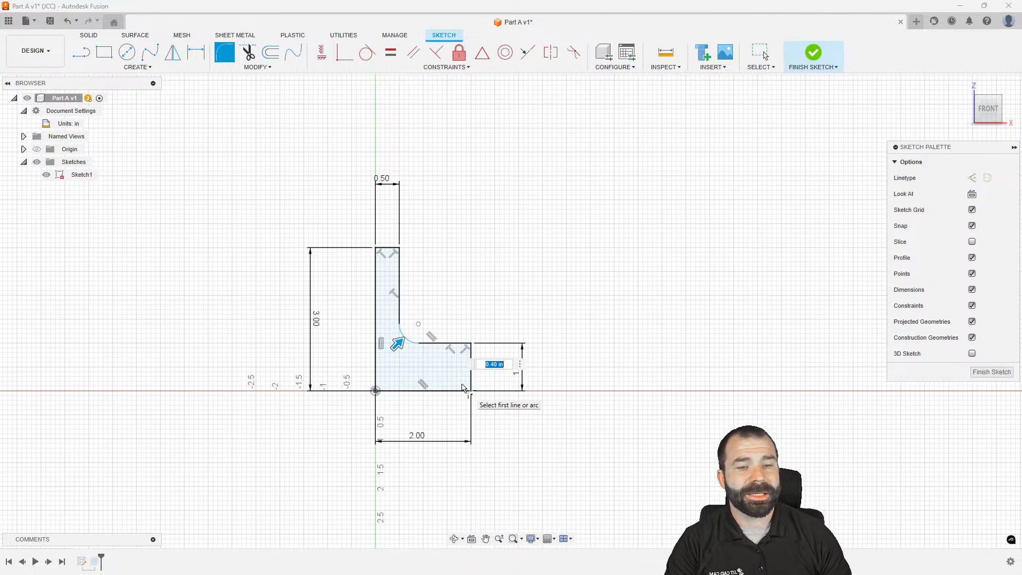
key(Return)
scroll(381, 325, up, 4)
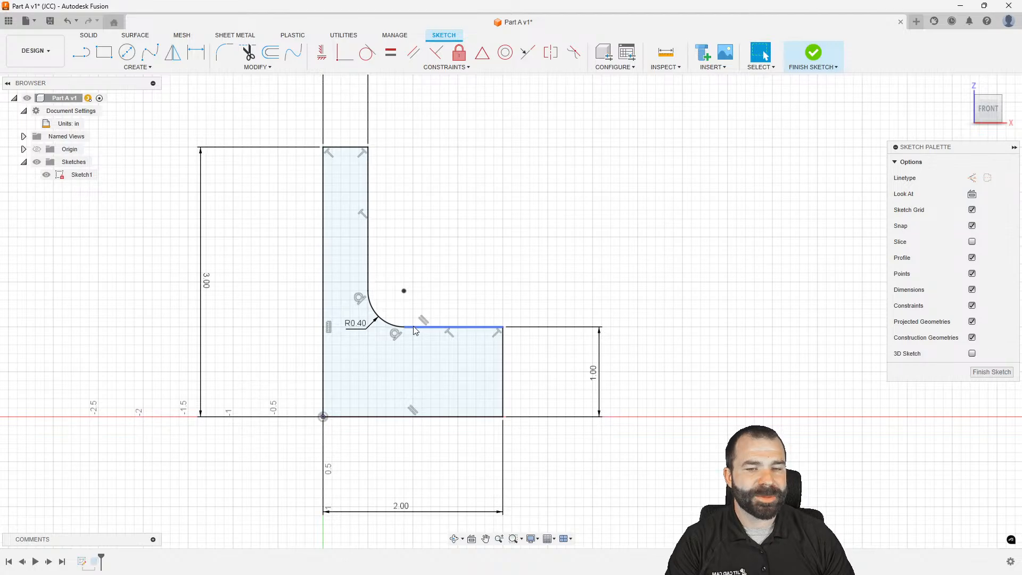
scroll(302, 377, down, 3)
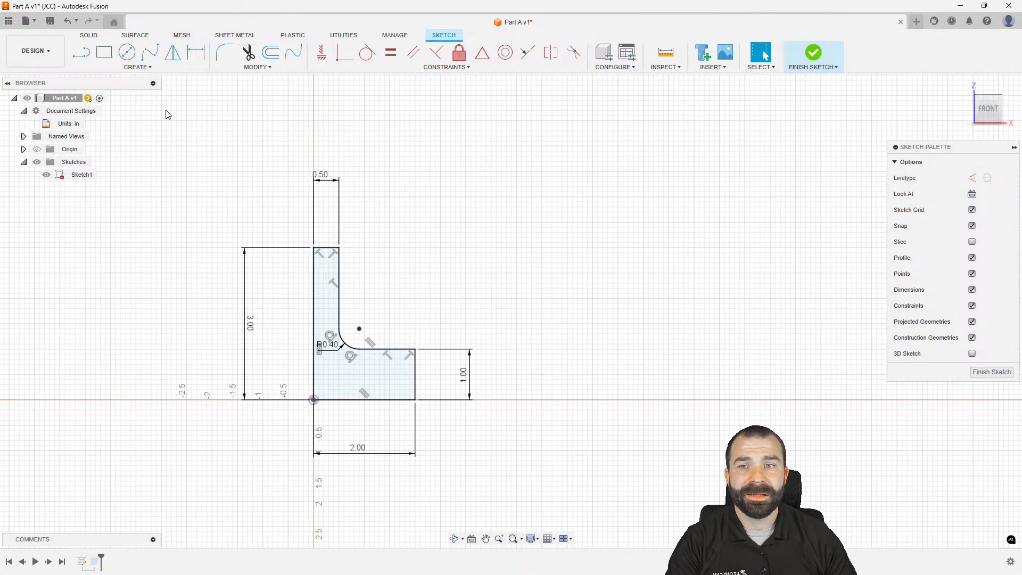
Draw a separate two-point rectangle 3 in wide and 1 in high, above and to the right of the L profile
click(104, 52)
click(501, 151)
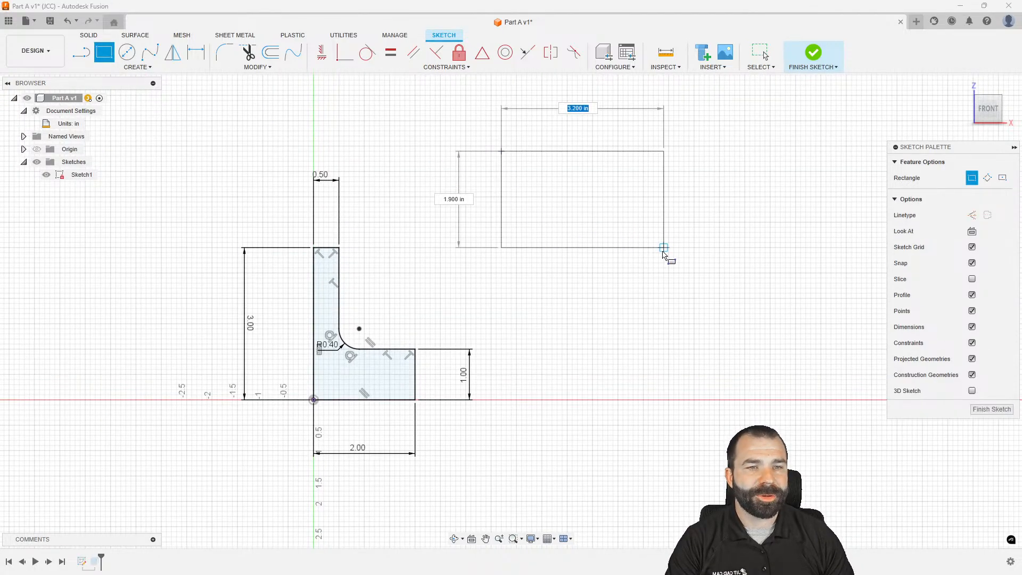
text(3)
key(Tab)
text(1)
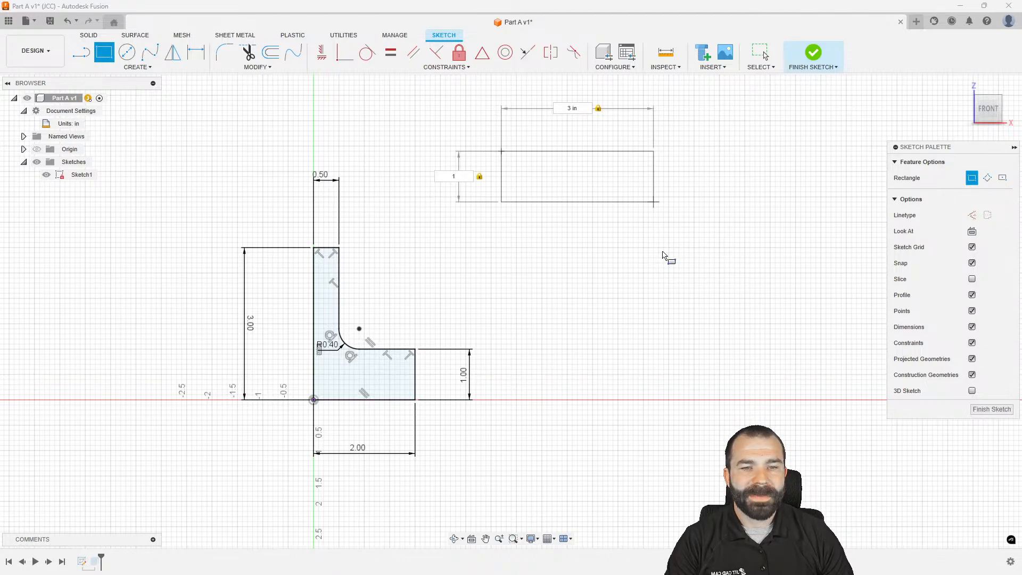
key(Return)
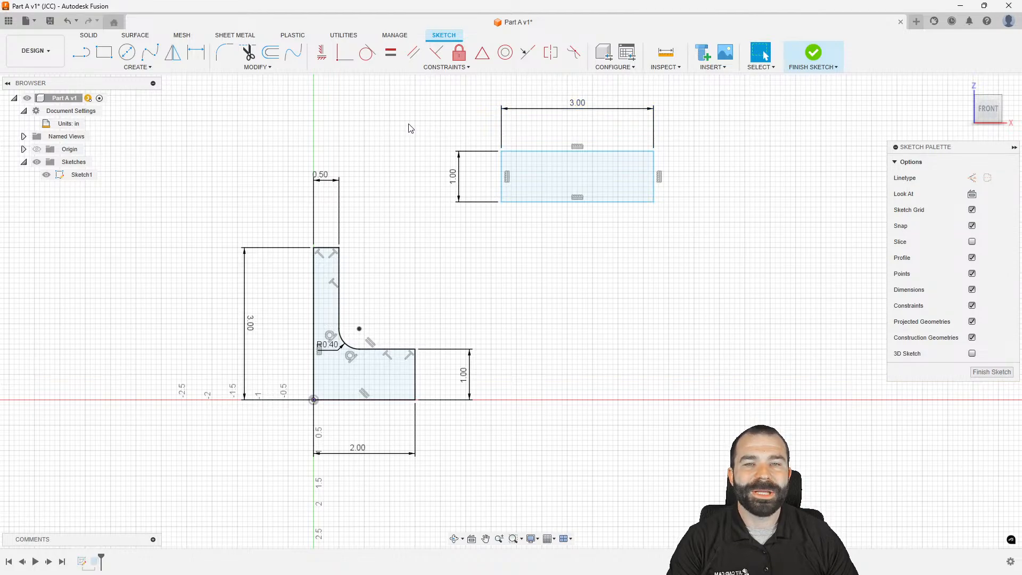
Fillet the rectangle's upper-left corner with a 0.20 in radius
key(f)
click(501, 152)
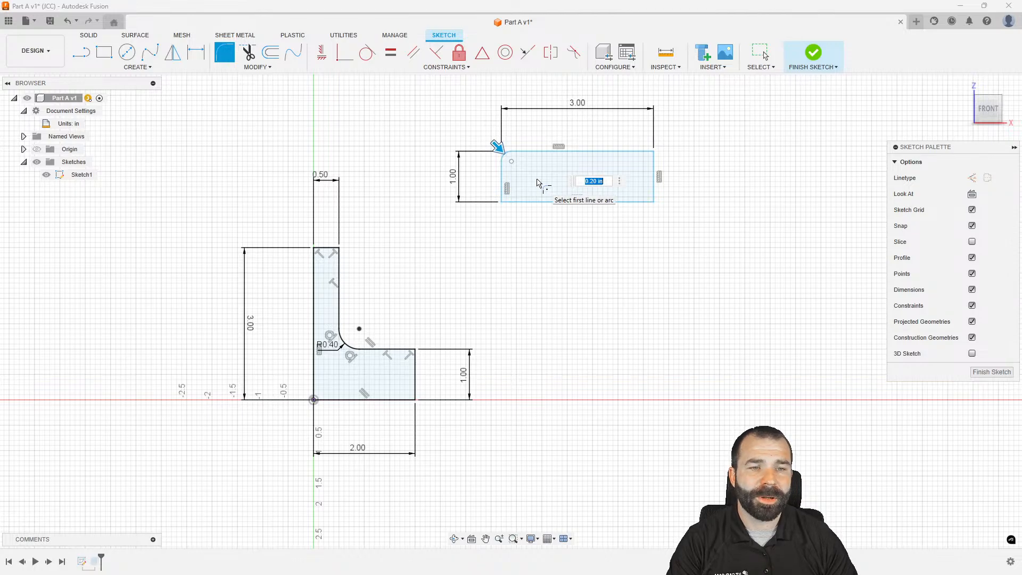
key(Return)
scroll(558, 186, up, 2)
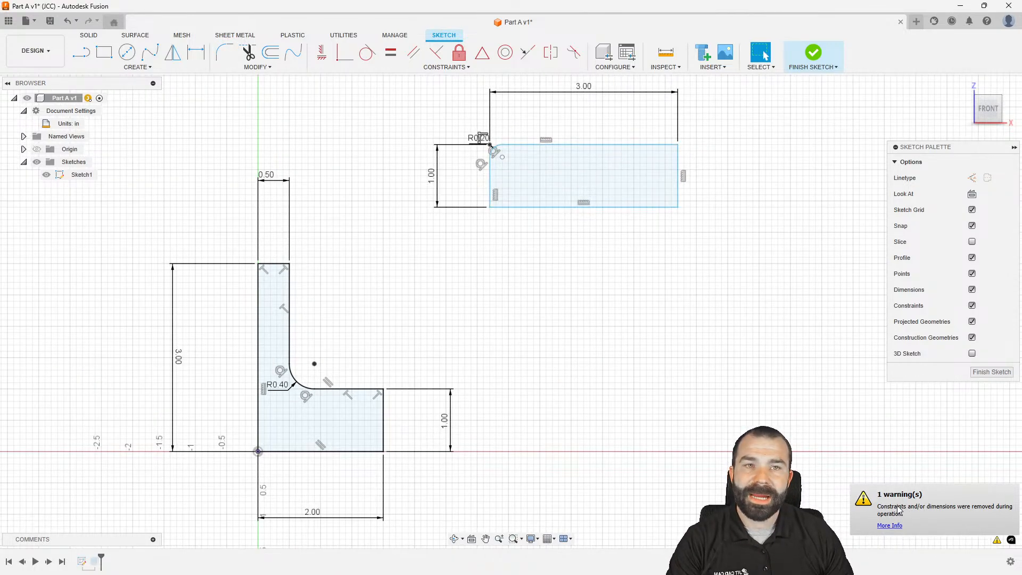
scroll(493, 147, up, 4)
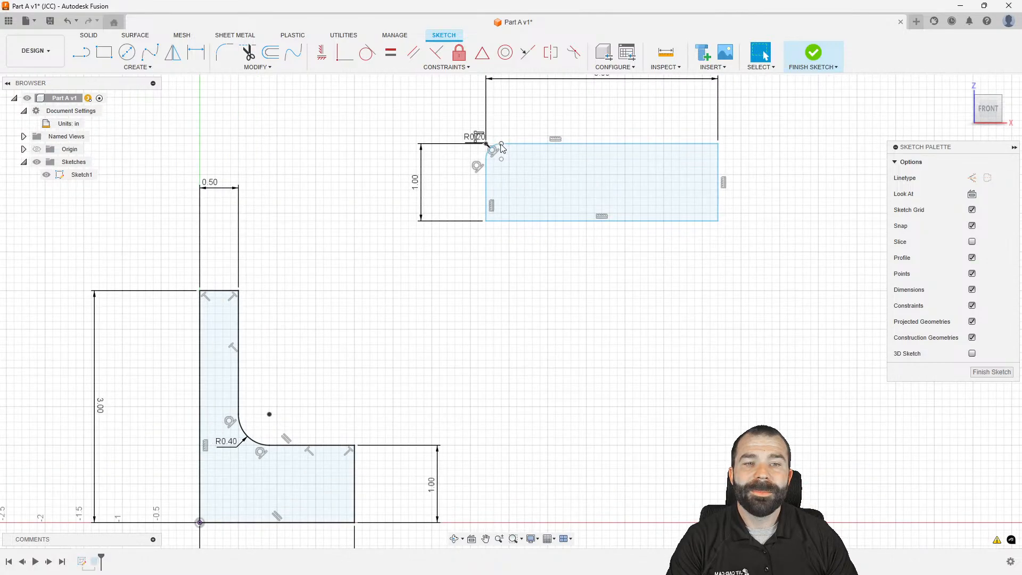
scroll(481, 276, down, 1)
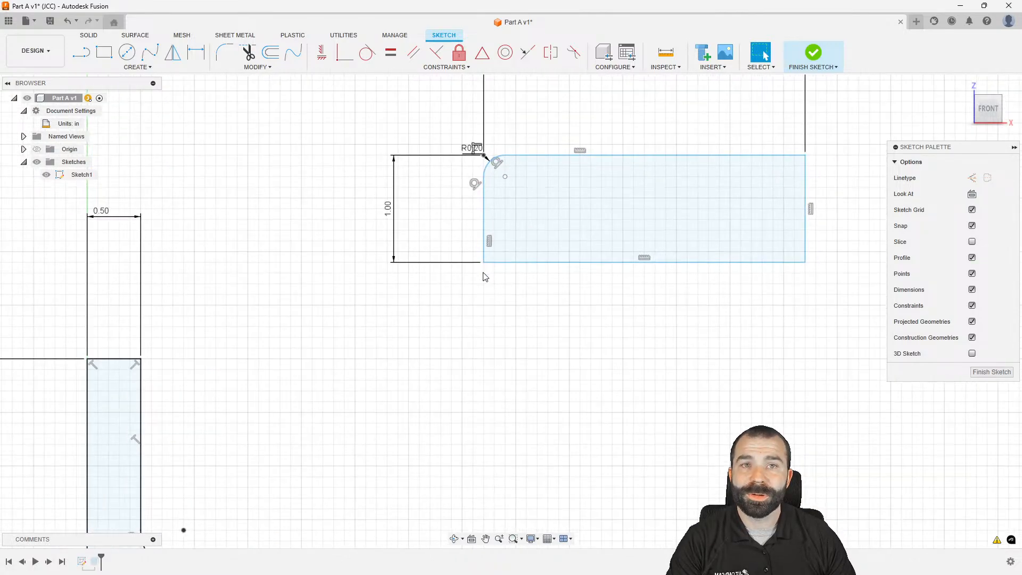
scroll(443, 251, down, 2)
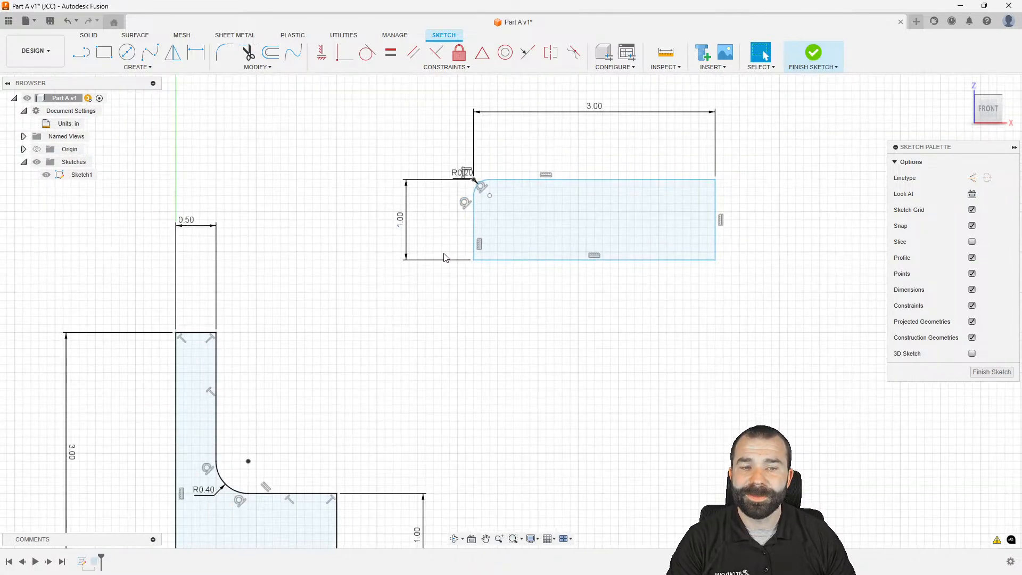
Delete the separate filleted rectangle together with its dimensions from Sketch1
scroll(446, 294, down, 1)
drag(379, 113, 706, 334)
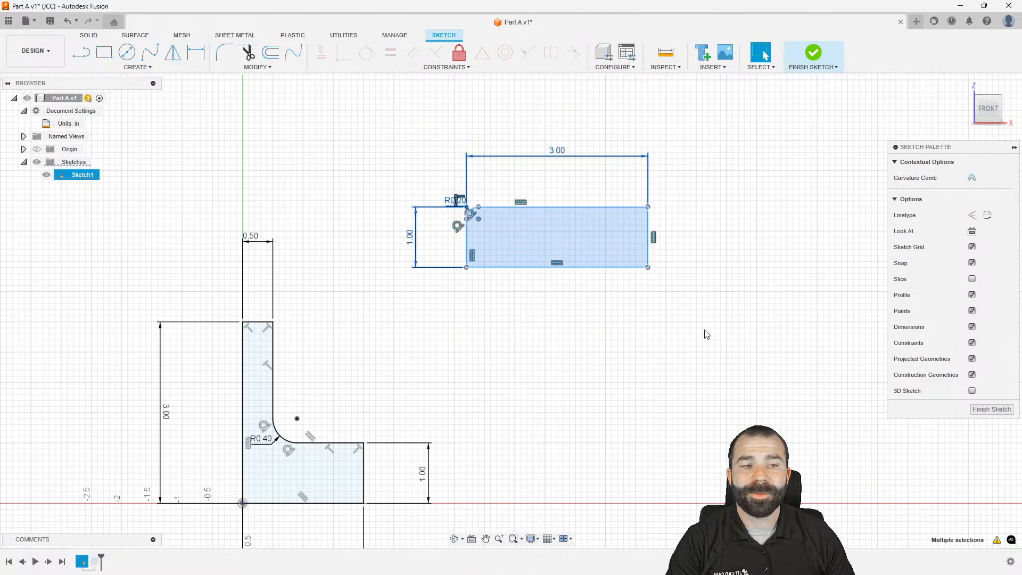
key(Delete)
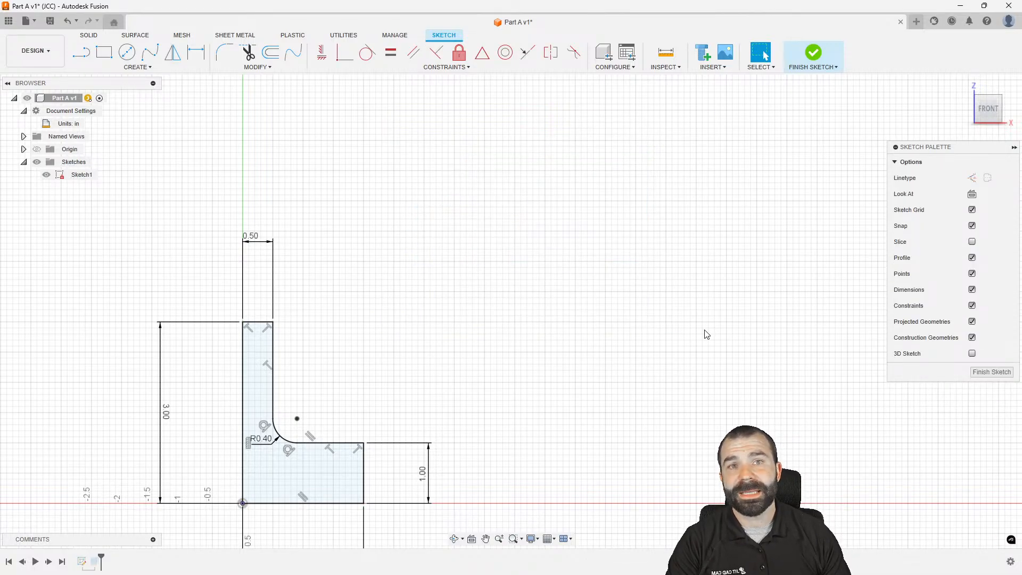
Undo the recent Sketch1 edits back to the plain L profile without its corner fillet, and finish the sketch
key(ctrl+z)
key(ctrl+z)
key(ctrl+z)
key(ctrl+z)
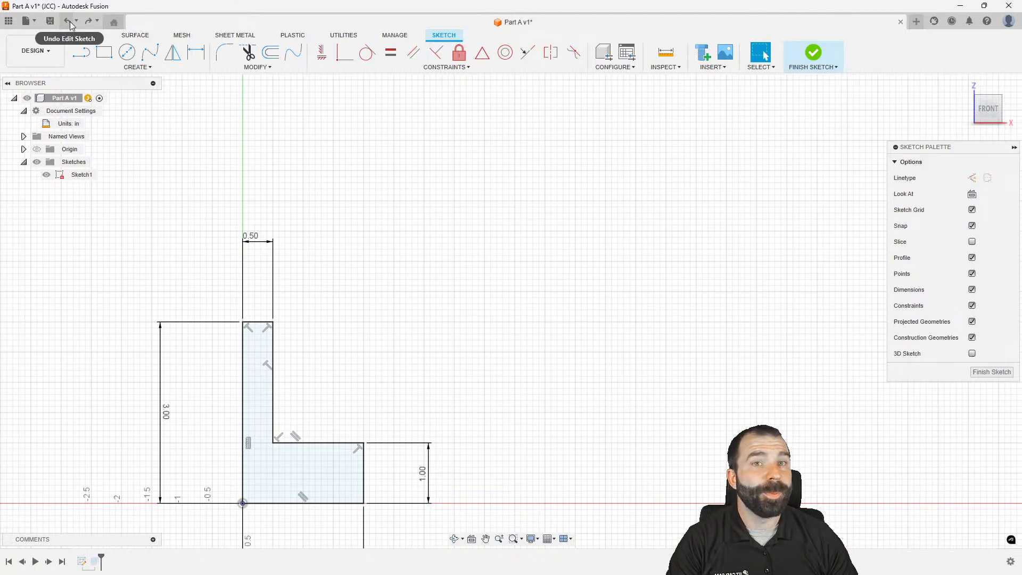
scroll(418, 173, down, 2)
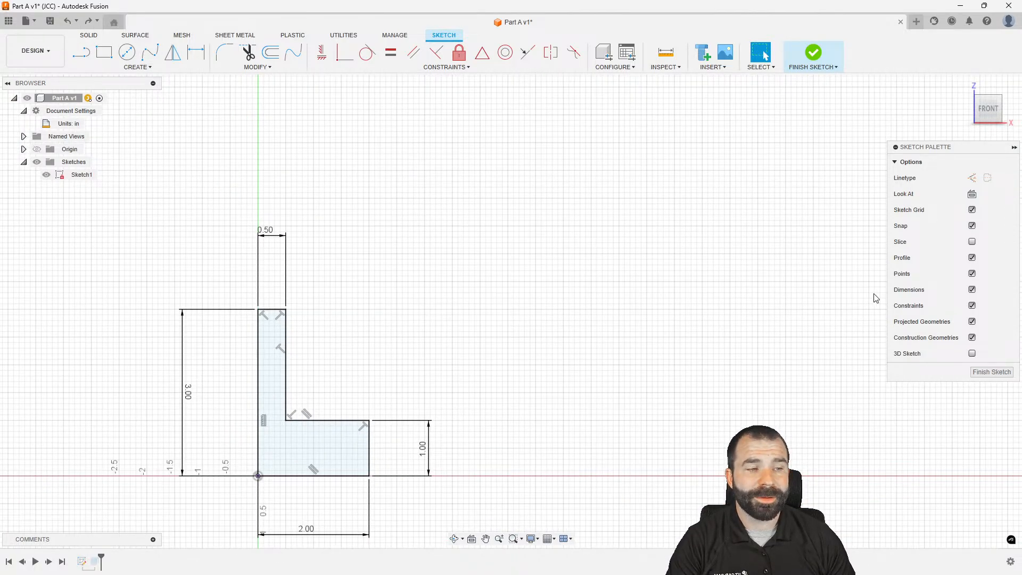
click(991, 371)
Fillet the solid's inner edge between the upright and the foot with a 0.4 in radius
scroll(531, 278, down, 1)
scroll(530, 275, down, 1)
middle_drag(530, 275, 520, 274)
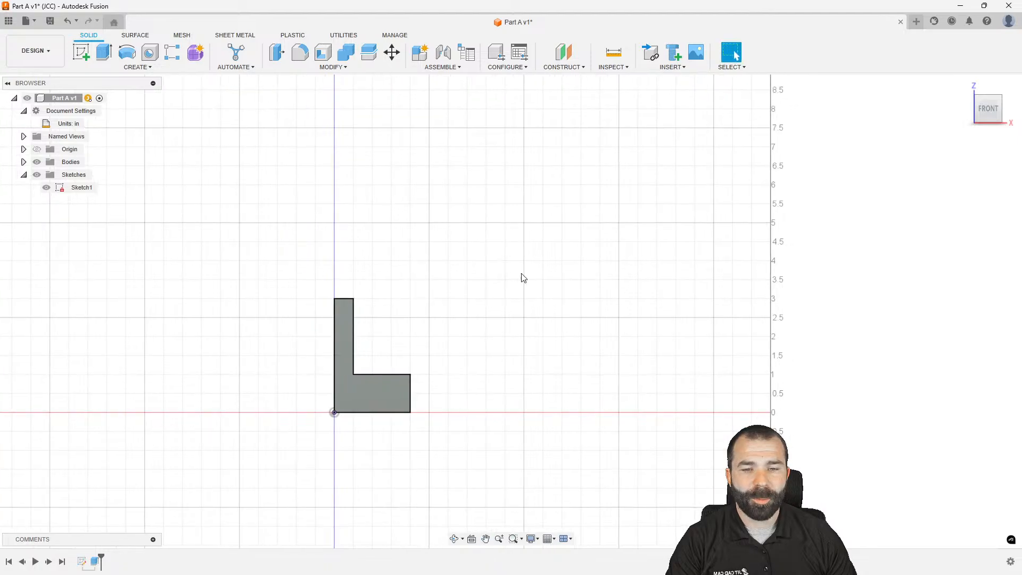
click(999, 98)
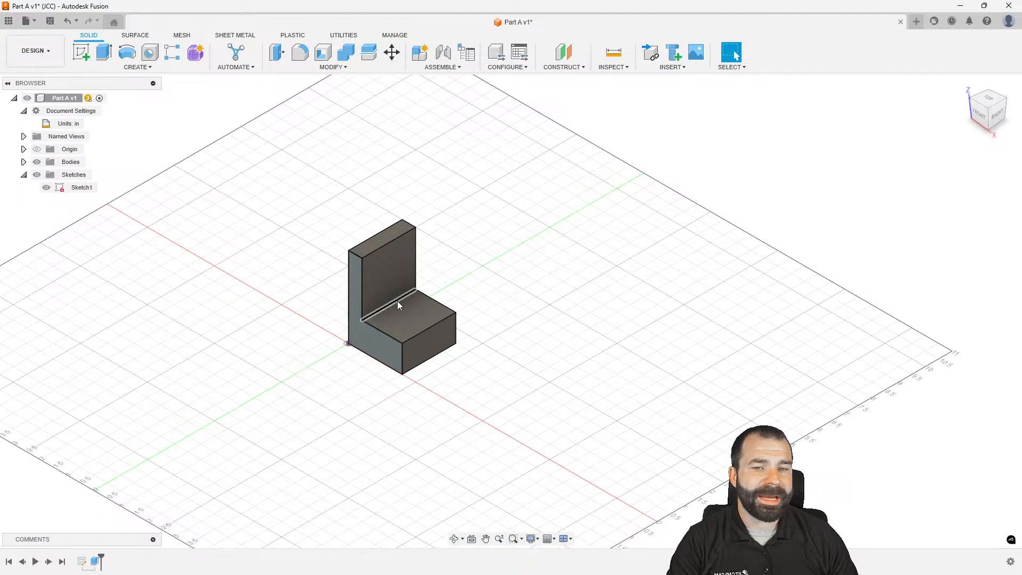
click(138, 68)
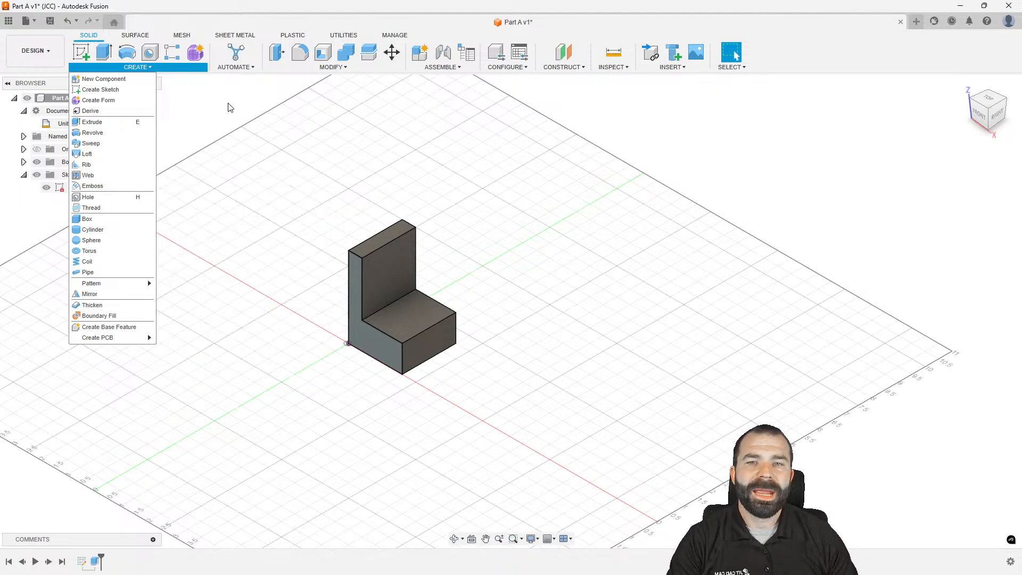
click(317, 67)
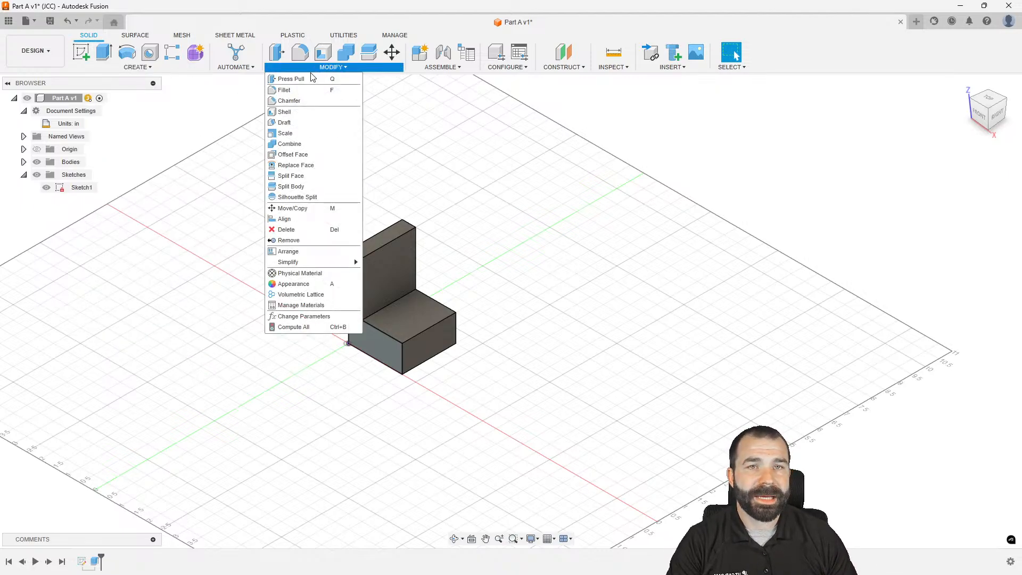
click(301, 92)
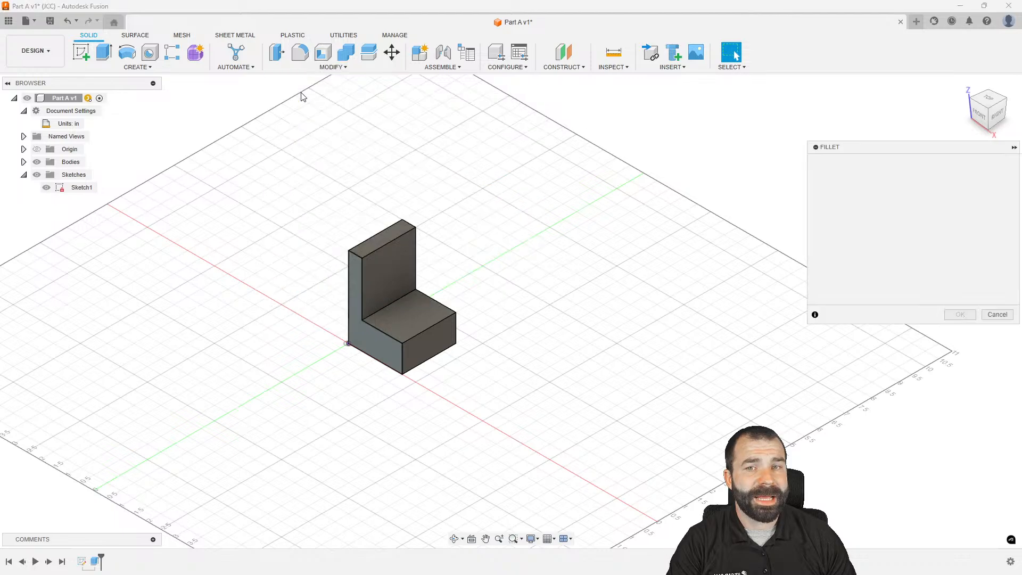
click(397, 300)
key(BackSpace)
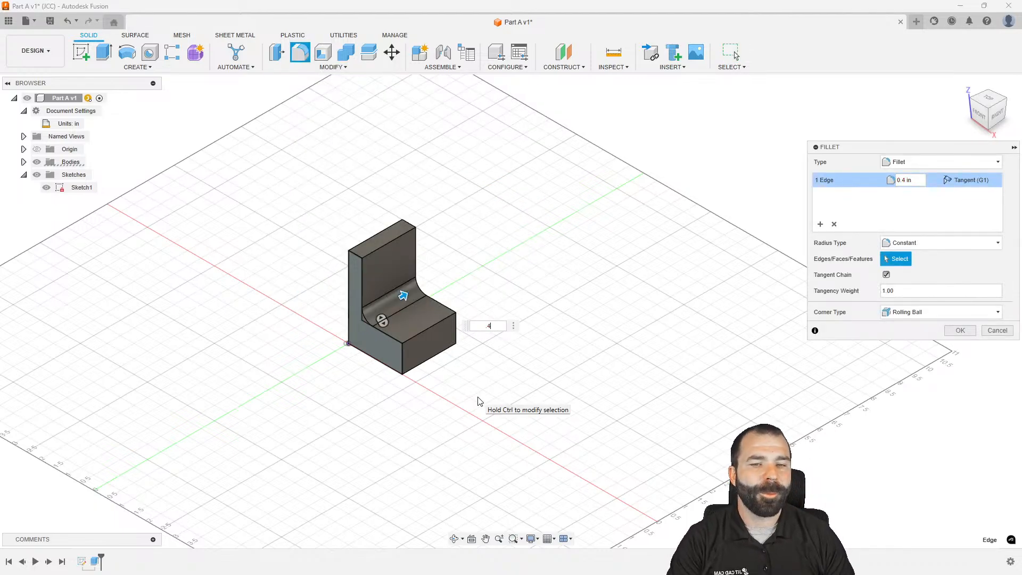
key(Return)
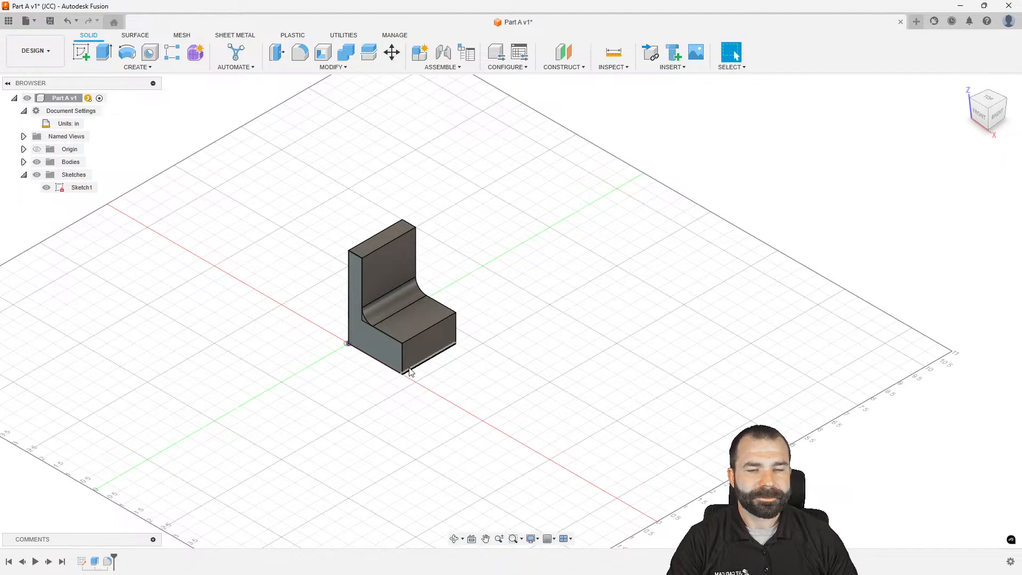
Toggle the visibility of Sketch1 to compare it with the filleted body, and leave it hidden
scroll(369, 331, up, 10)
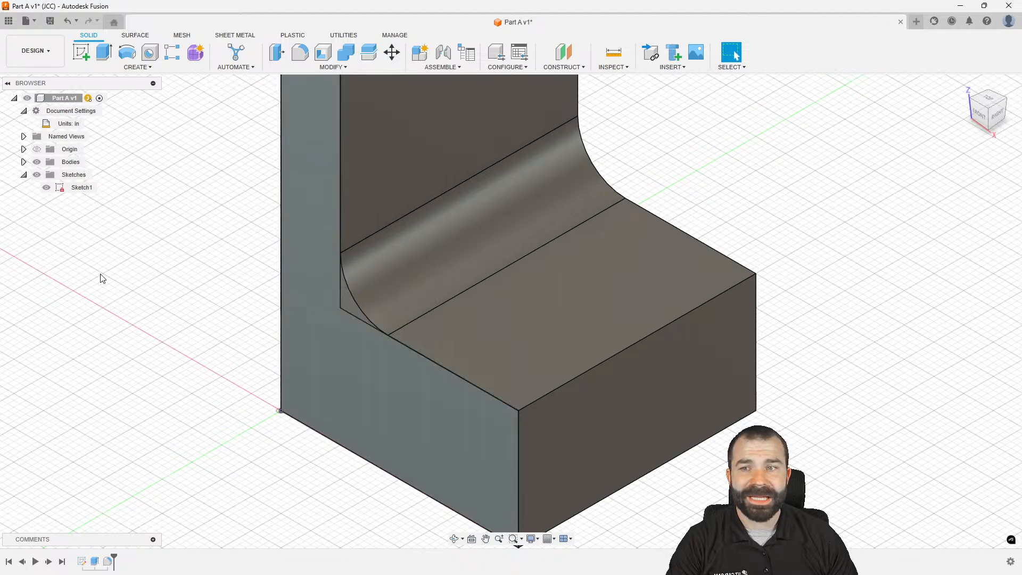
click(47, 189)
click(46, 188)
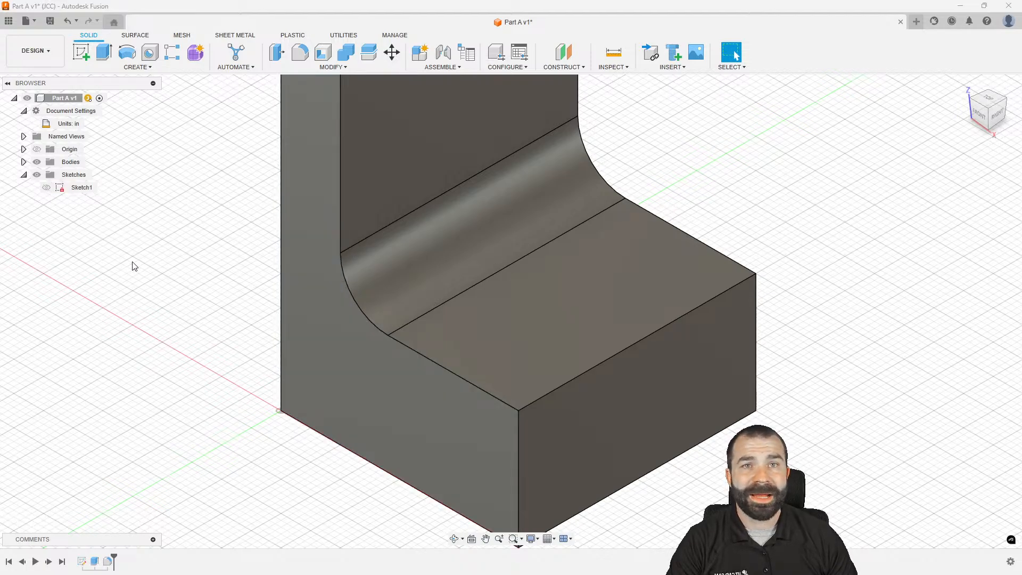
scroll(287, 336, down, 3)
click(50, 192)
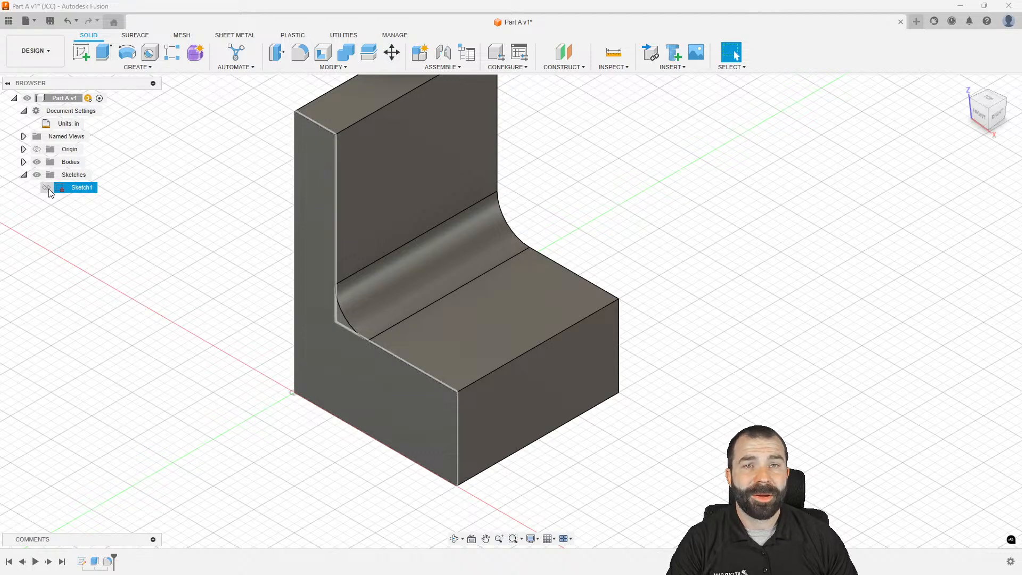
click(49, 189)
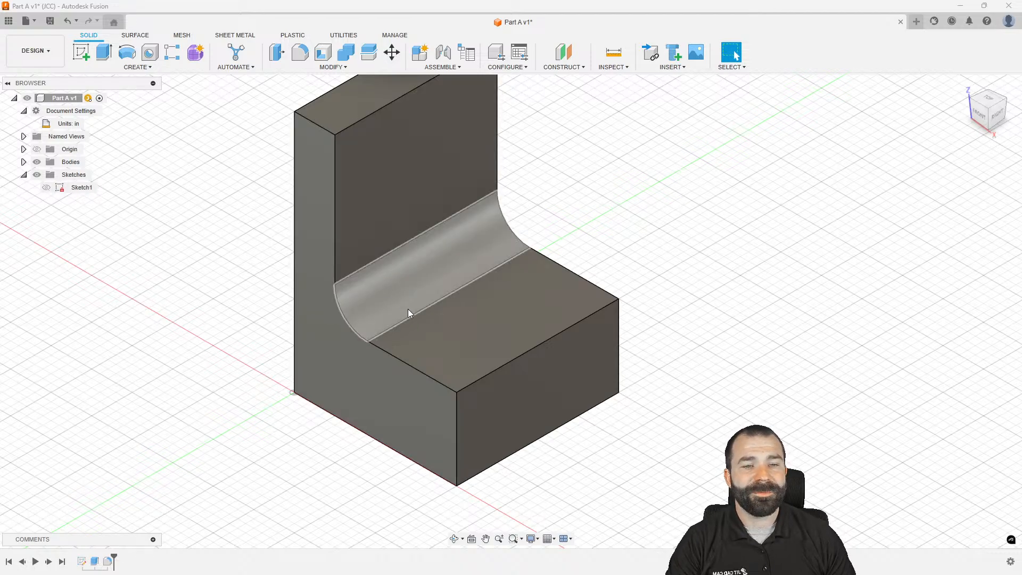
Edit the fillet feature, adding a second selection set of the upright's two short top end edges with a 0.250 in radius
scroll(429, 325, down, 2)
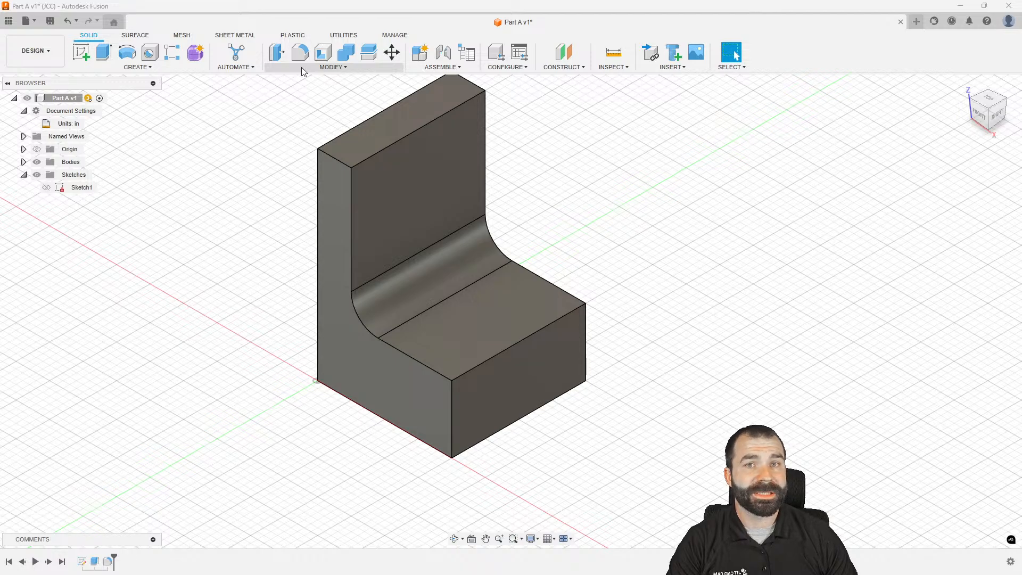
double_click(109, 562)
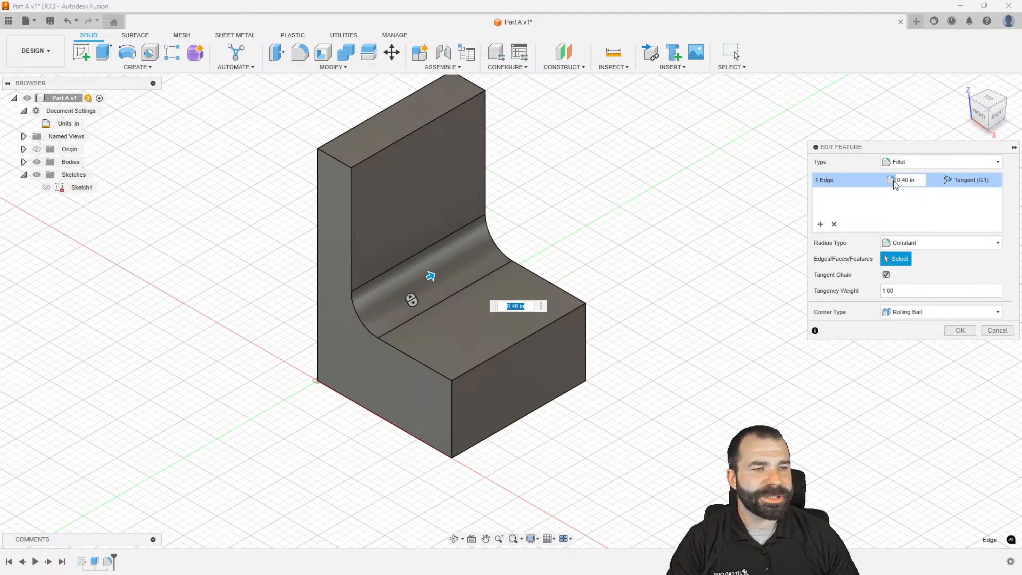
click(820, 224)
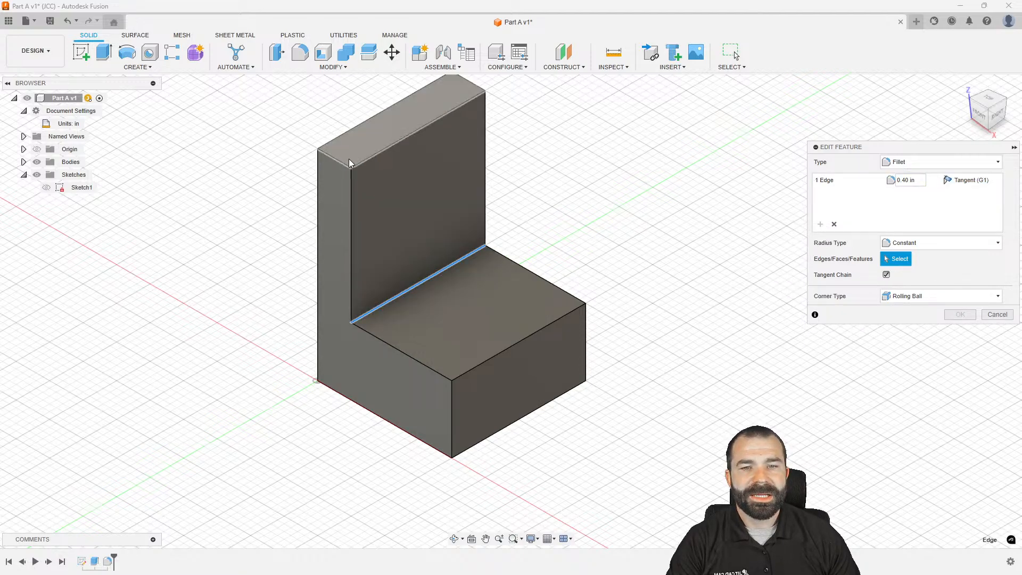
click(334, 158)
click(467, 85)
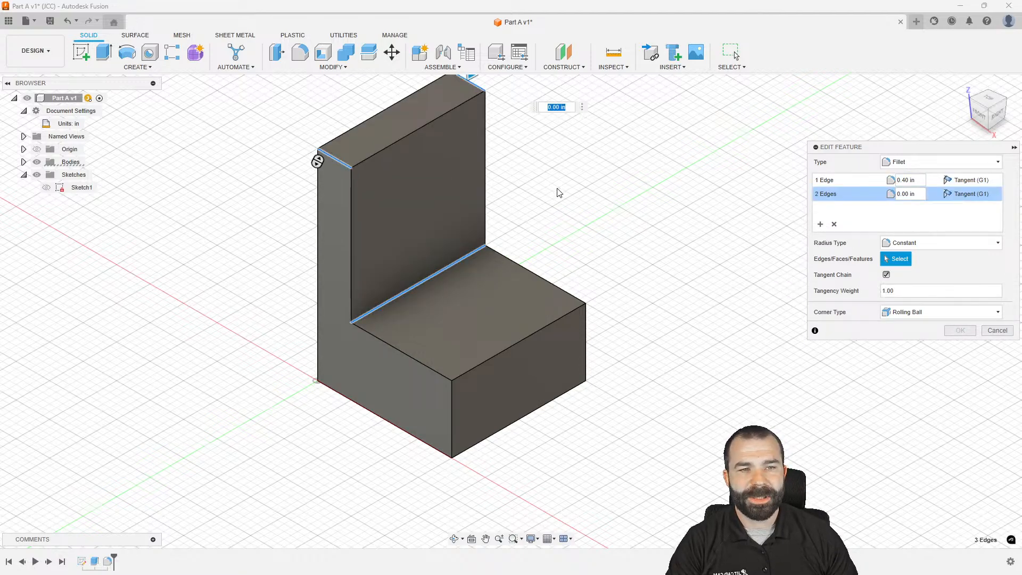
text(.250)
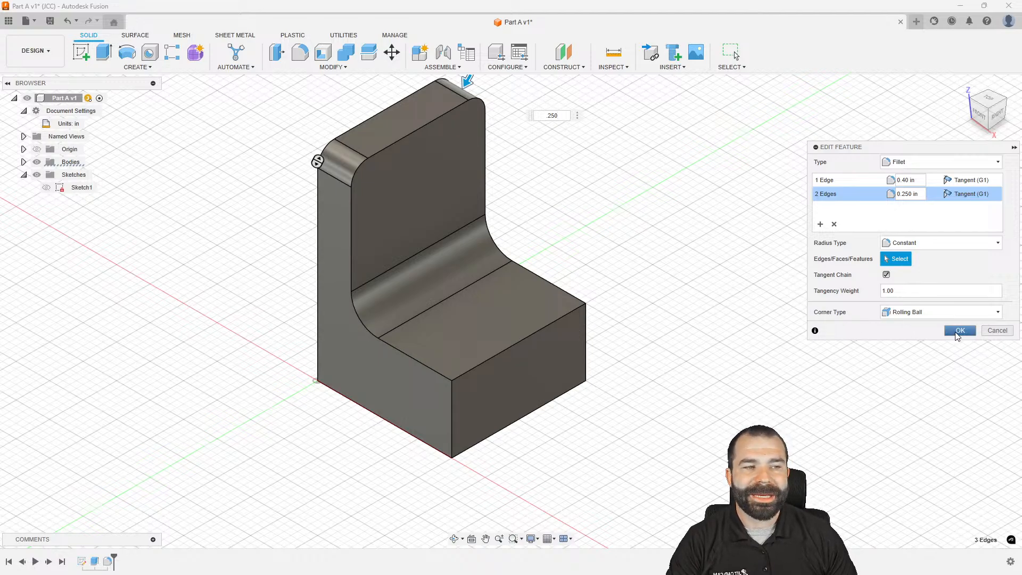
click(958, 332)
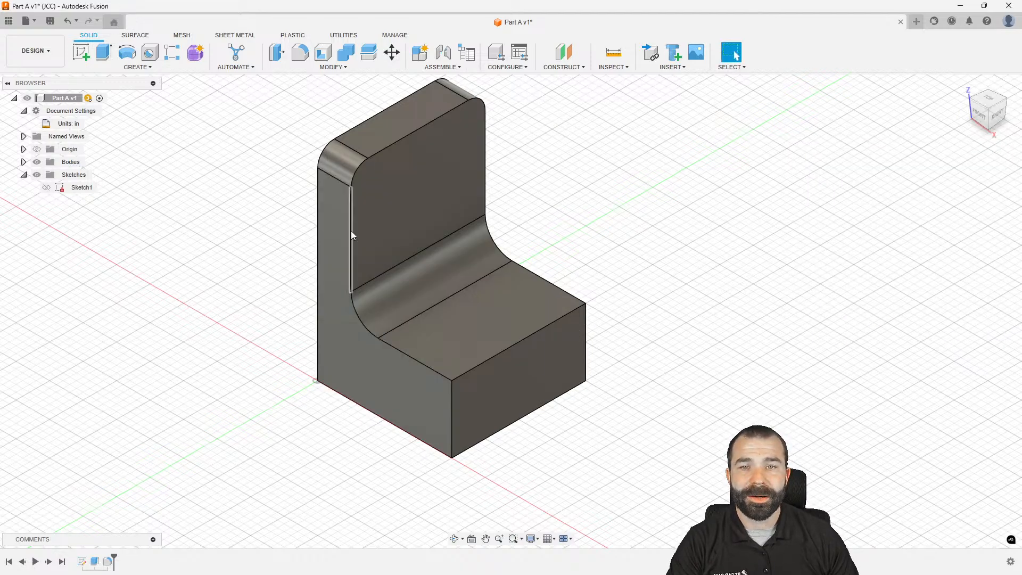
Chamfer all edges around the upright's back face with an equal distance of 0.02 in
click(318, 68)
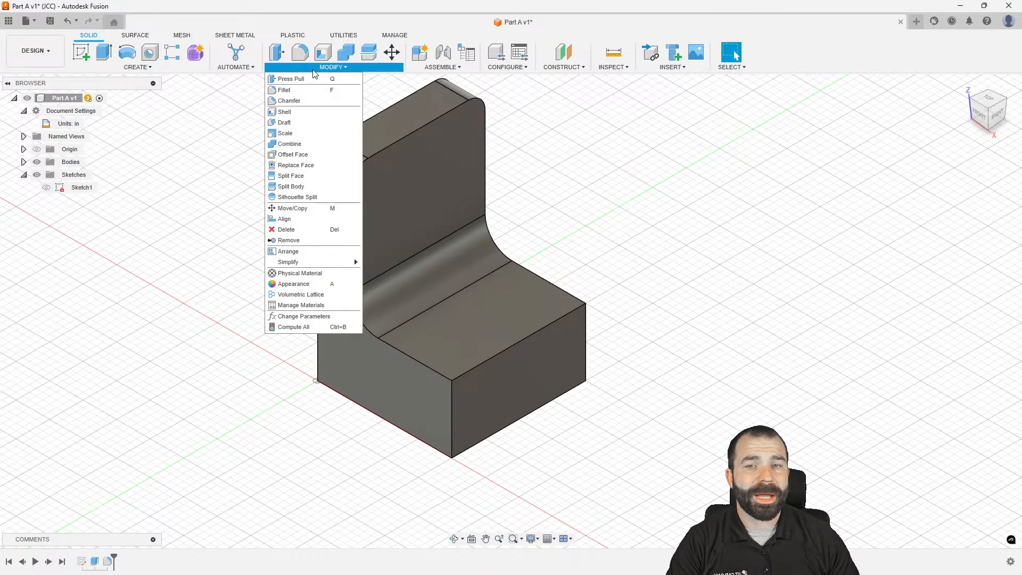
click(309, 105)
shift+middle_drag(312, 158, 430, 163)
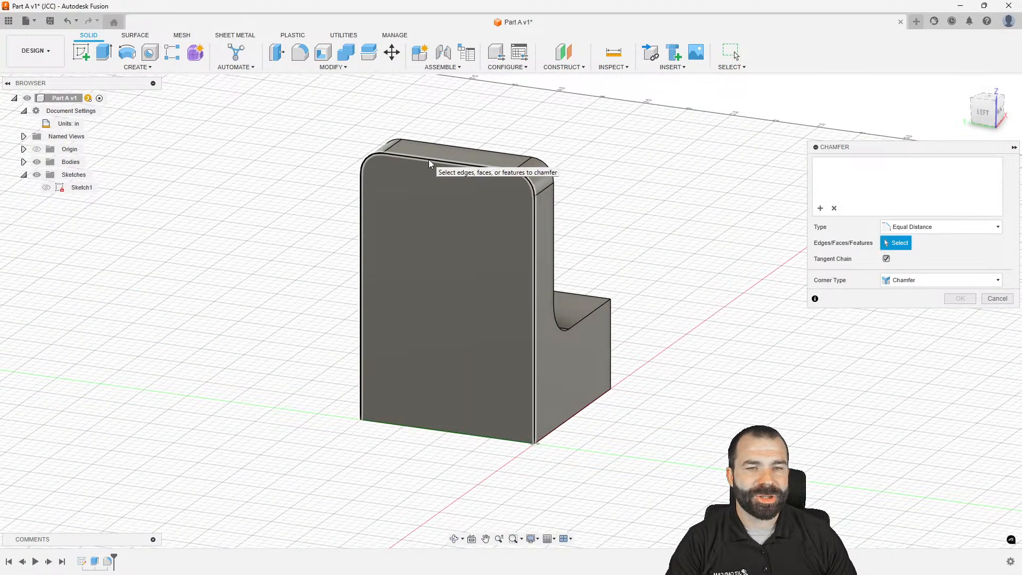
click(430, 164)
click(452, 432)
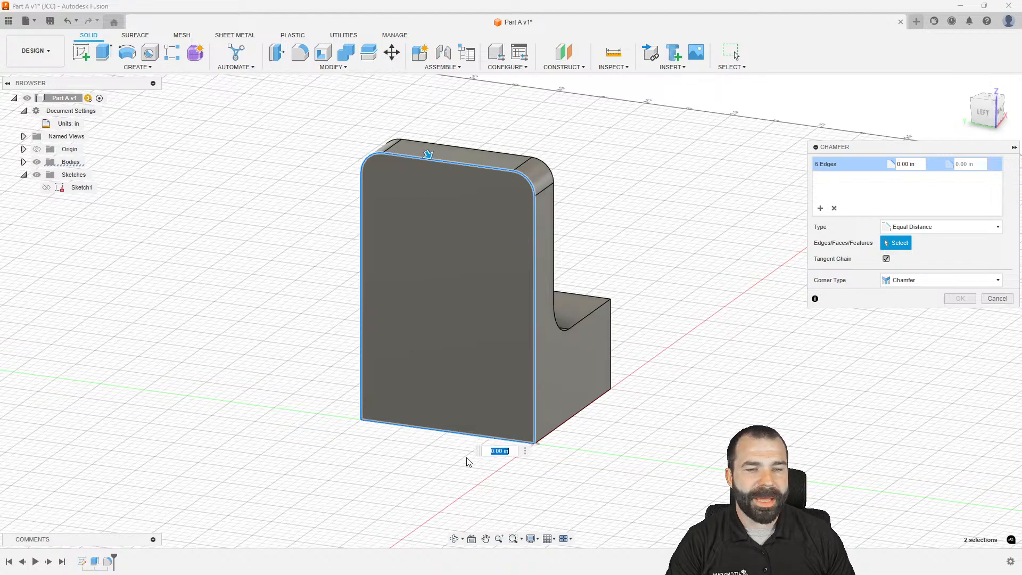
text(.02)
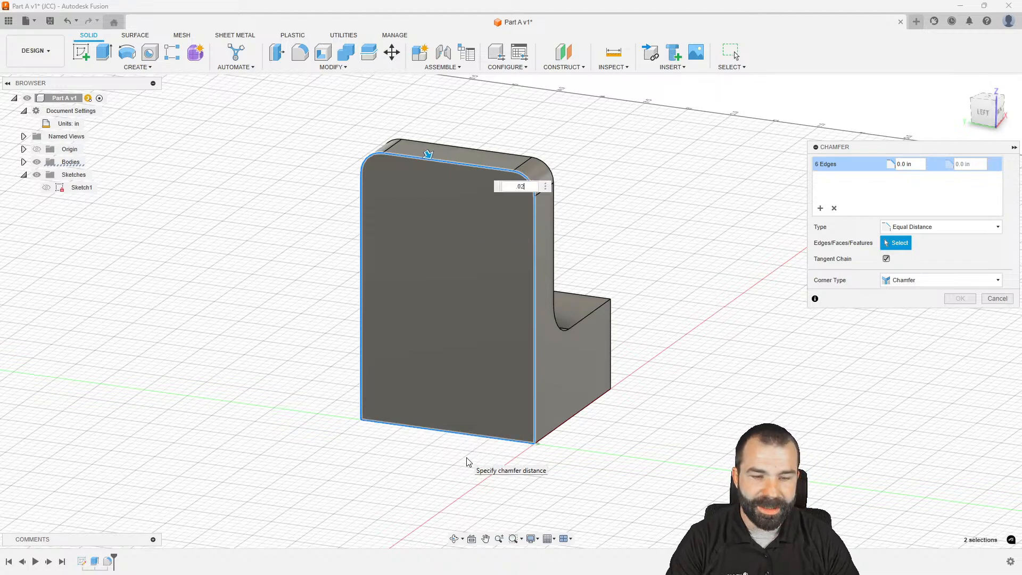
key(Return)
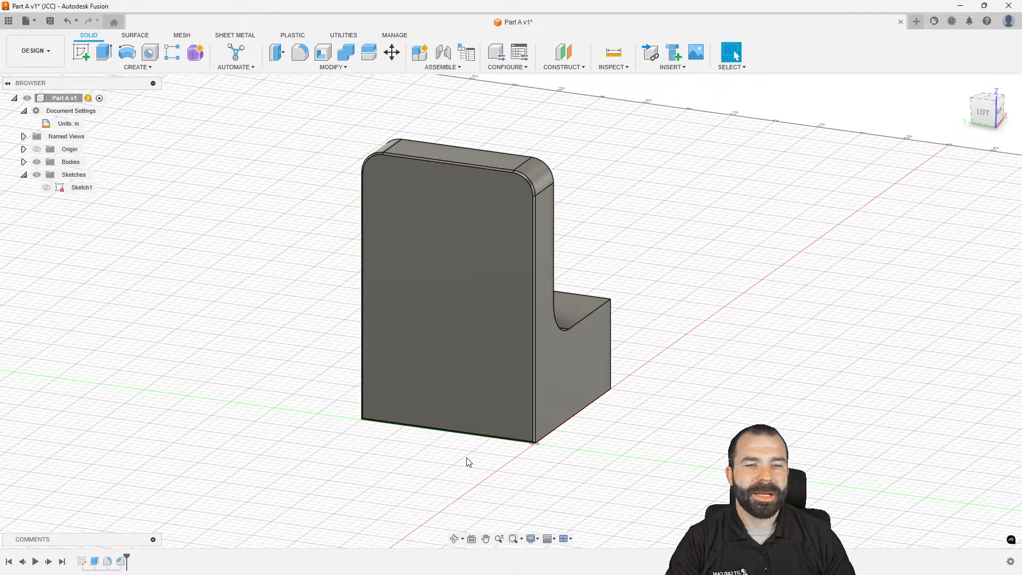
Edit the fillet feature, reducing the radius of the upright's two top corners, and inspect the part
double_click(107, 561)
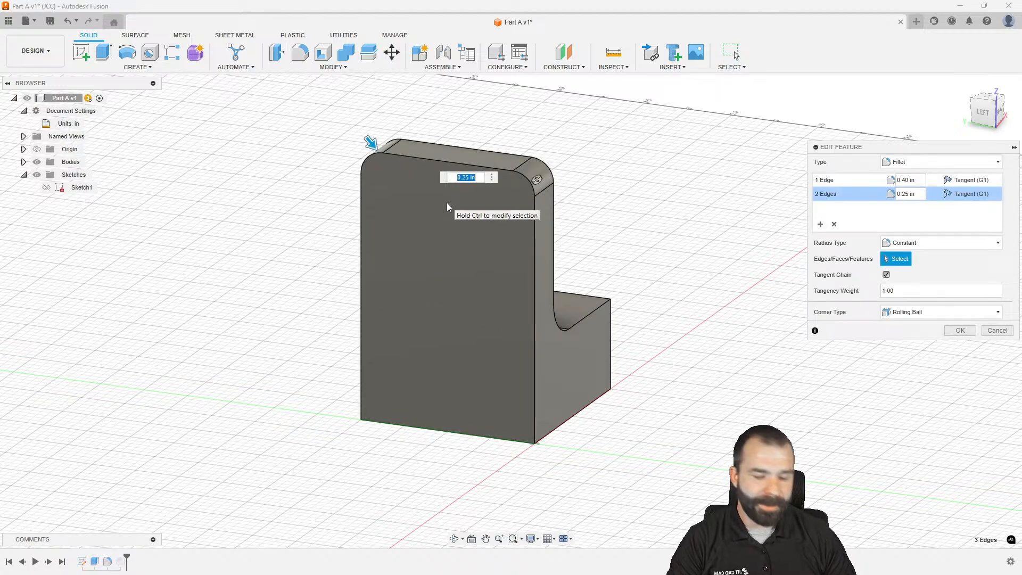
key(Return)
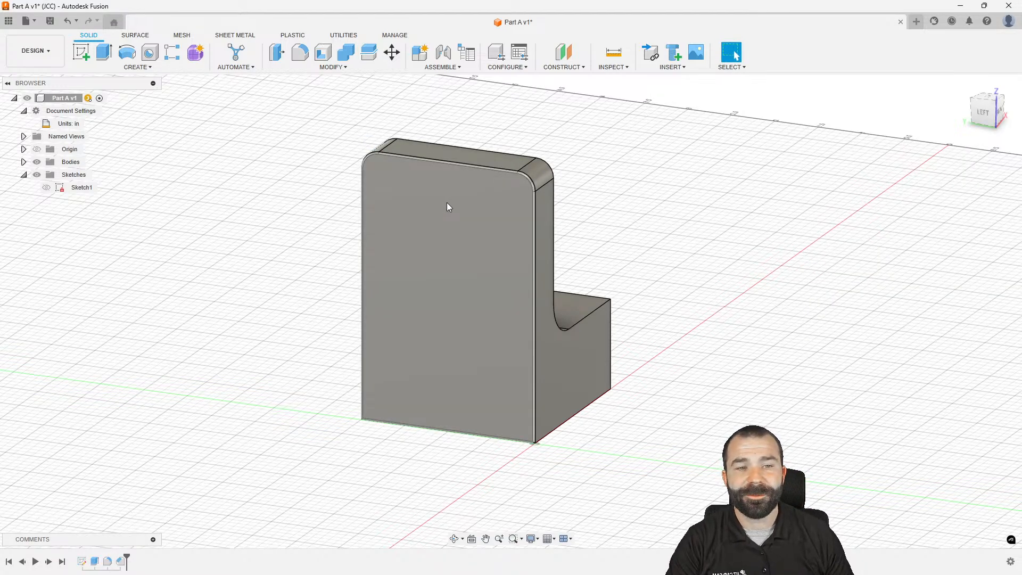
shift+middle_drag(400, 258, 351, 278)
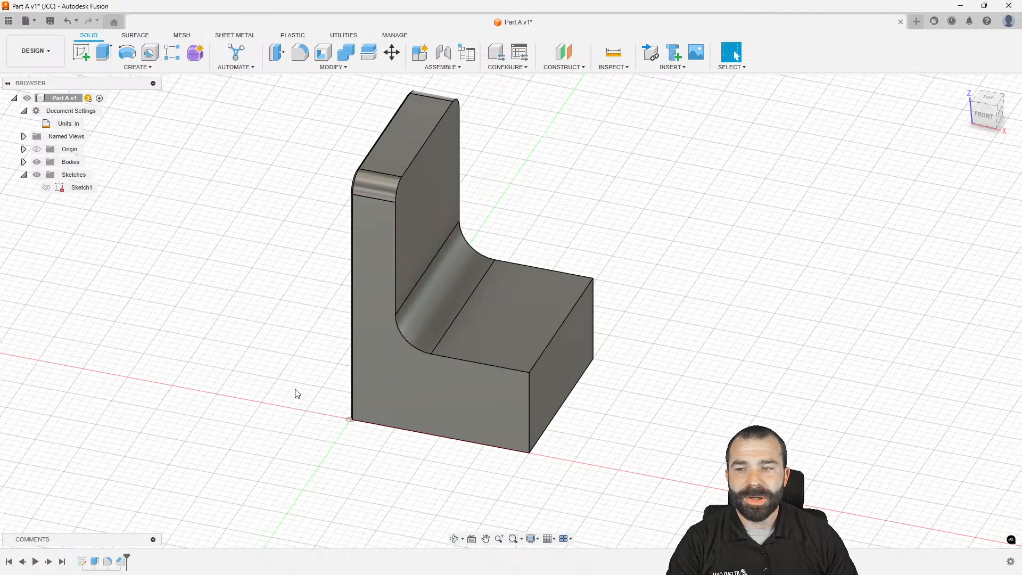
middle_drag(313, 310, 302, 347)
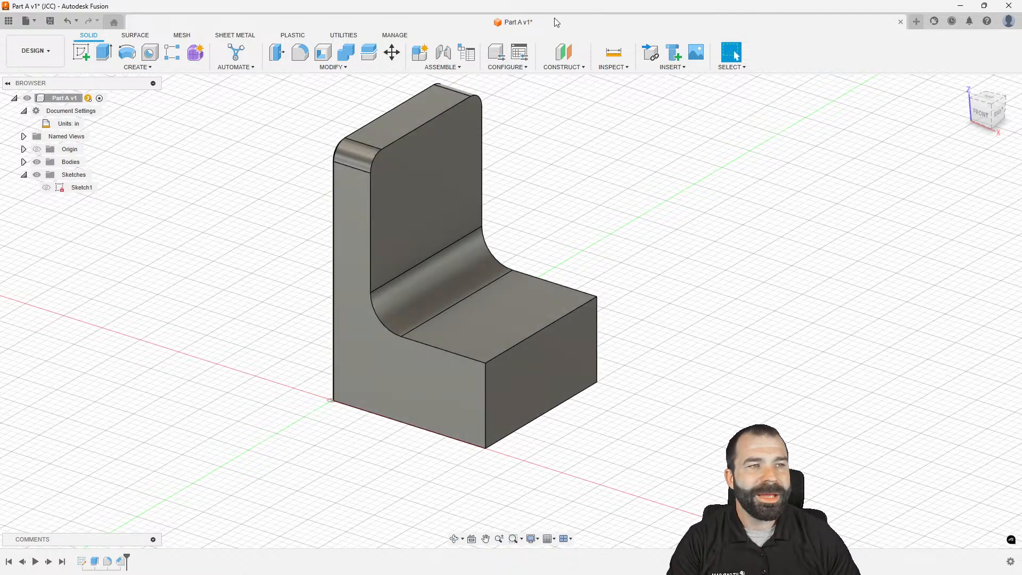
Create a new design and save it as Assm A in the Customer B folder of the JCC project
click(916, 21)
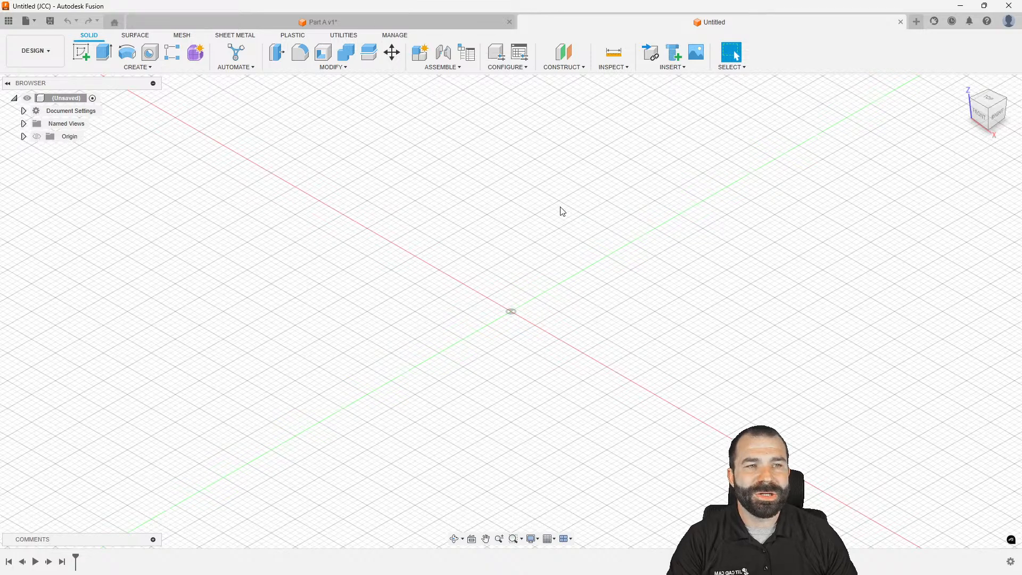
key(ctrl+s)
text(Assm )
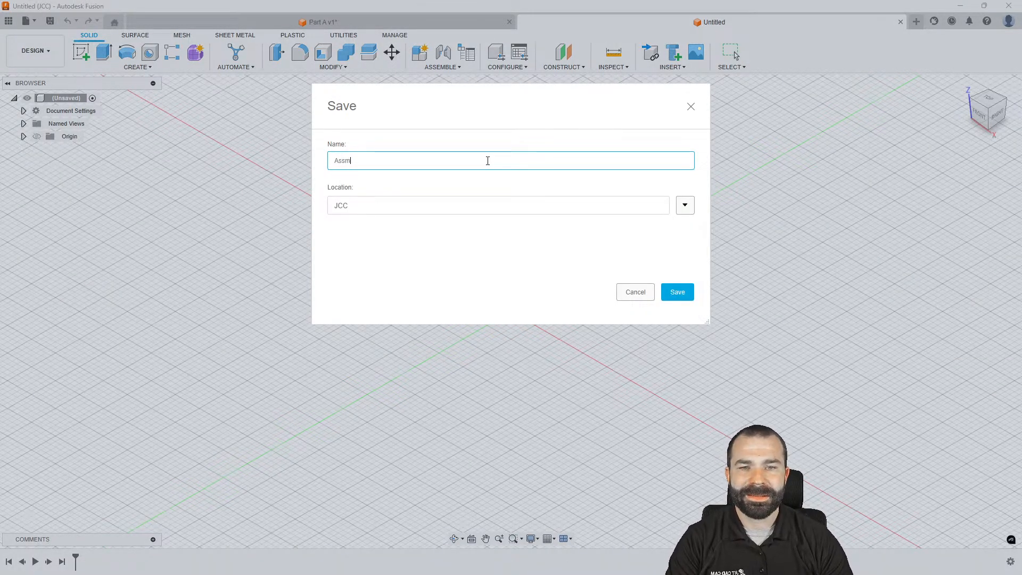
text(A)
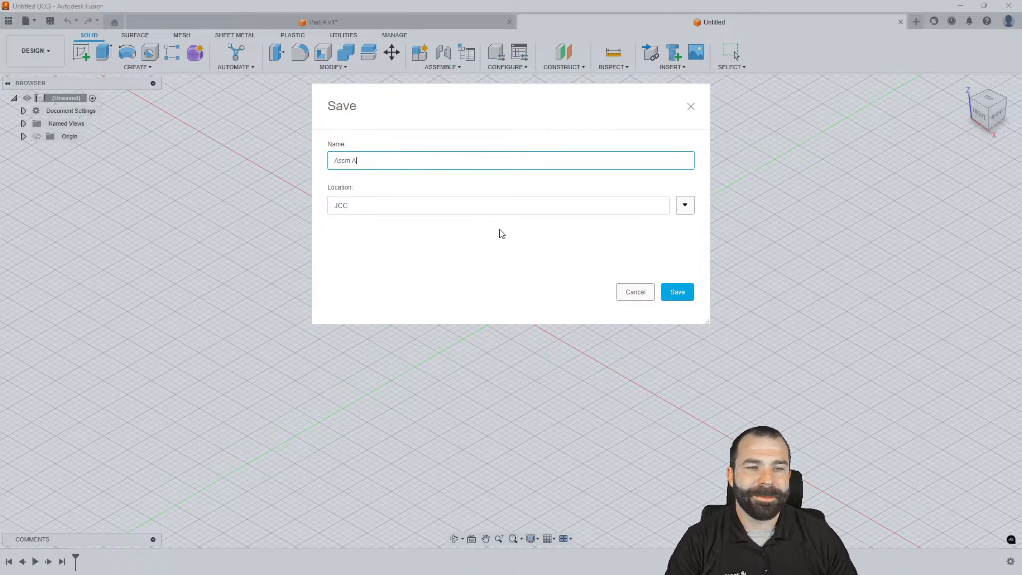
click(685, 207)
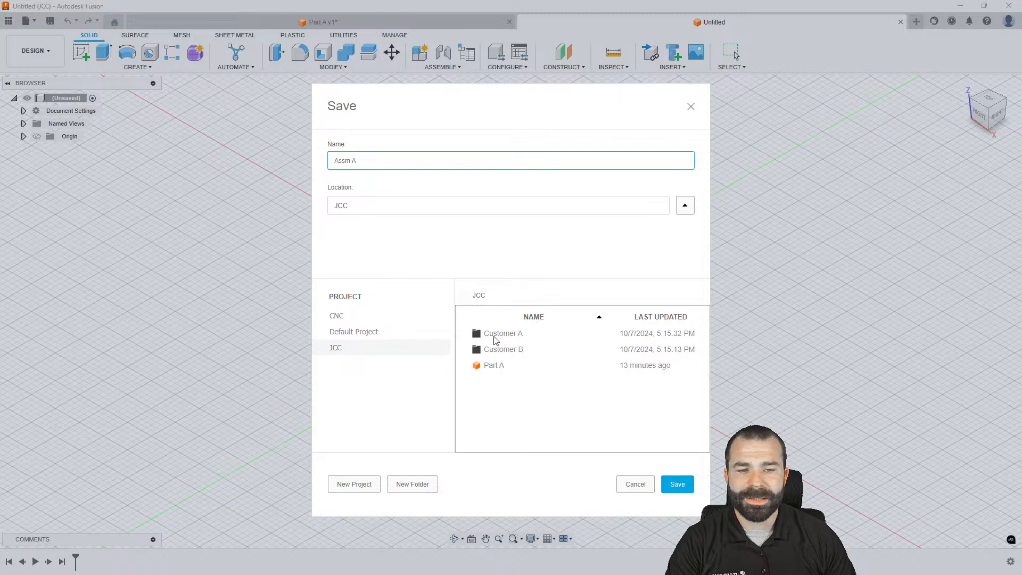
double_click(511, 351)
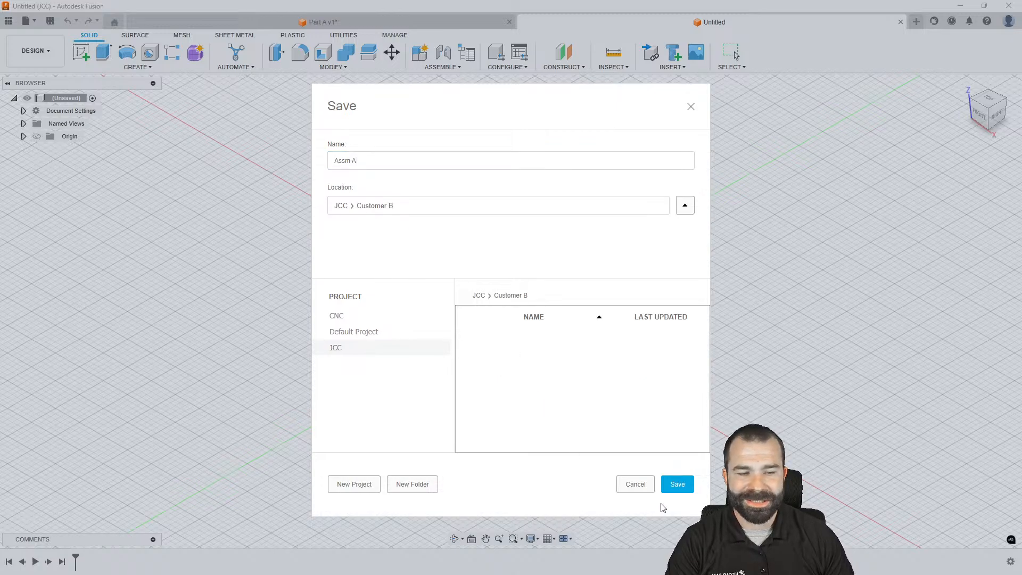
click(676, 484)
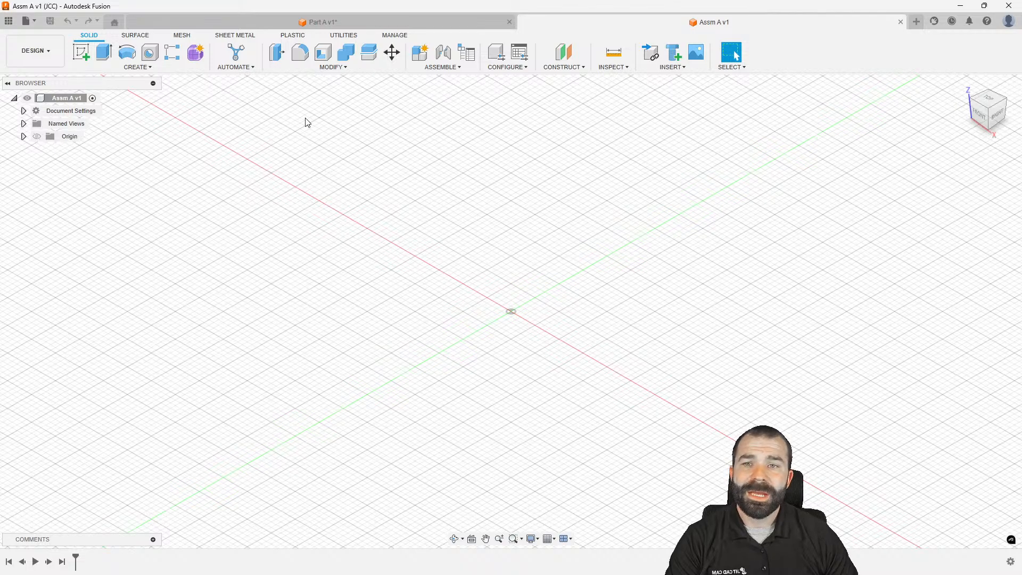
Review Sketch1 and the root component in the Part A design, and return to the Assm A design
click(307, 24)
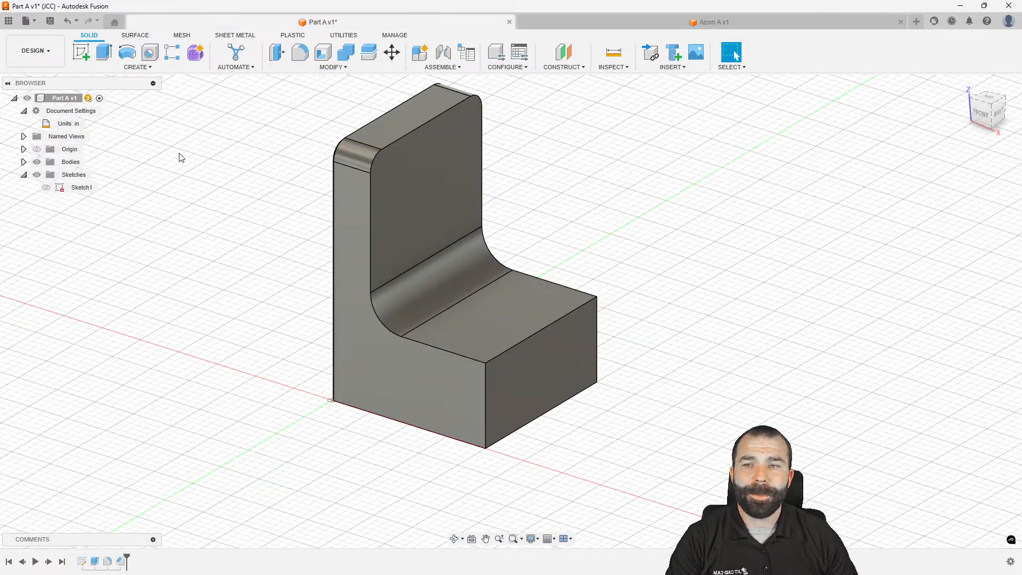
click(67, 188)
ctrl+click(60, 100)
click(527, 22)
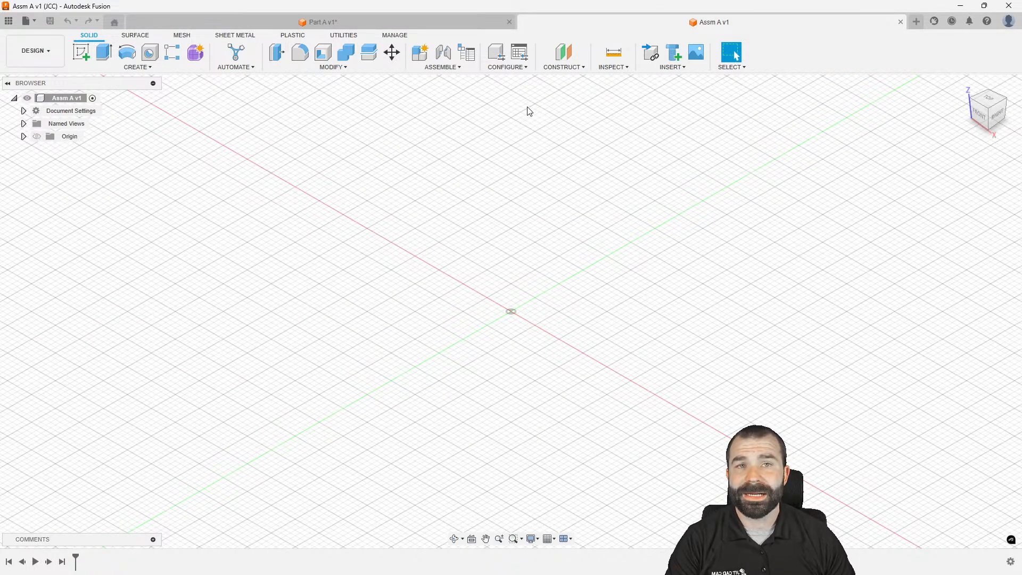
Pin the New Component command to the toolbar and place it first among the Create tools
click(141, 69)
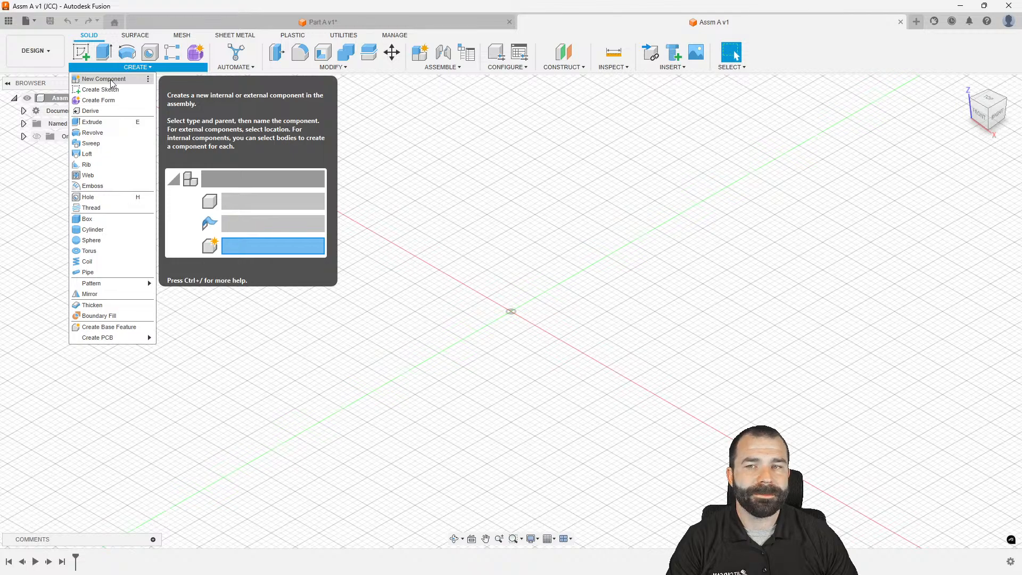
mouse_move(149, 81)
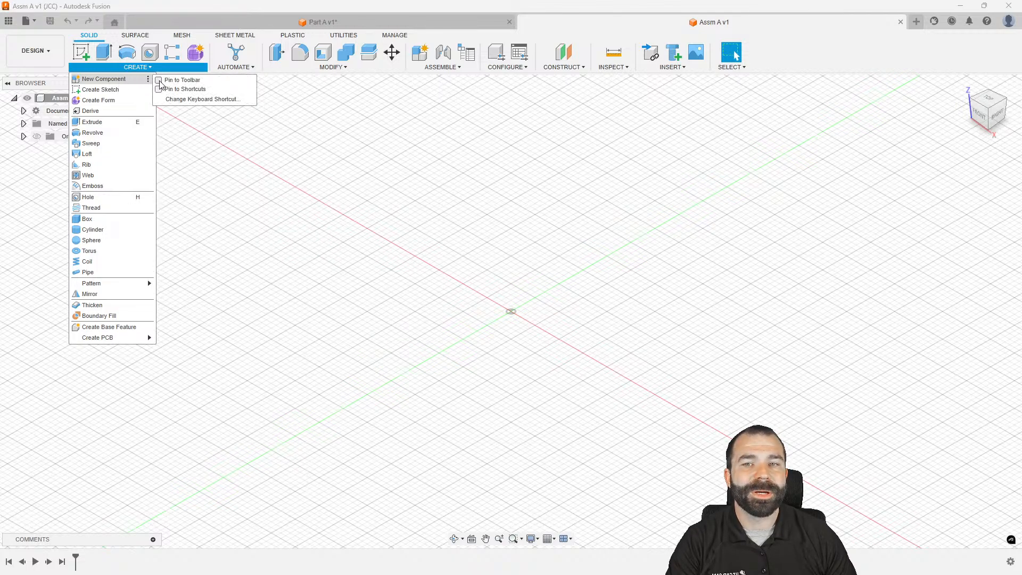
click(161, 83)
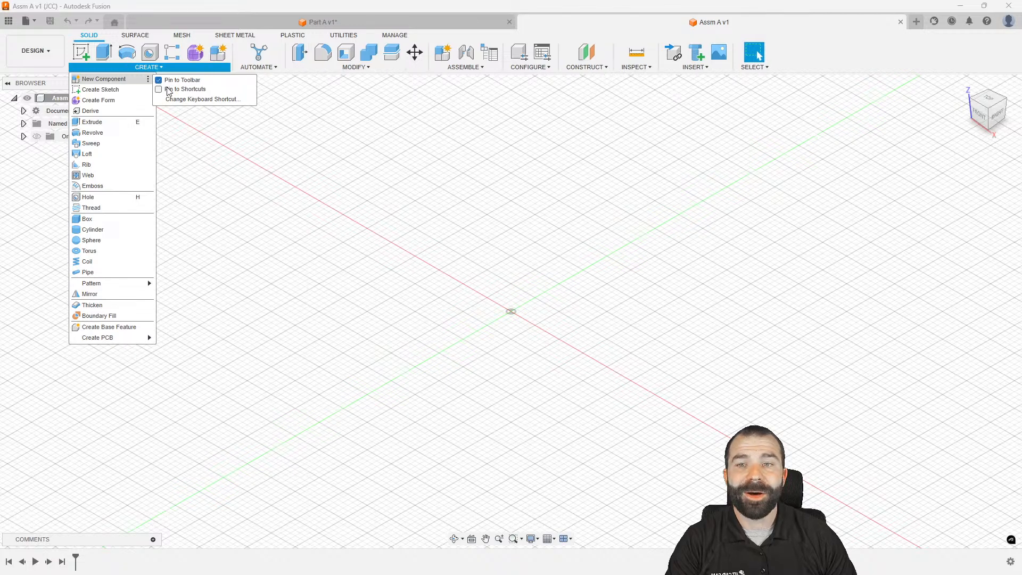
click(280, 166)
drag(219, 57, 79, 55)
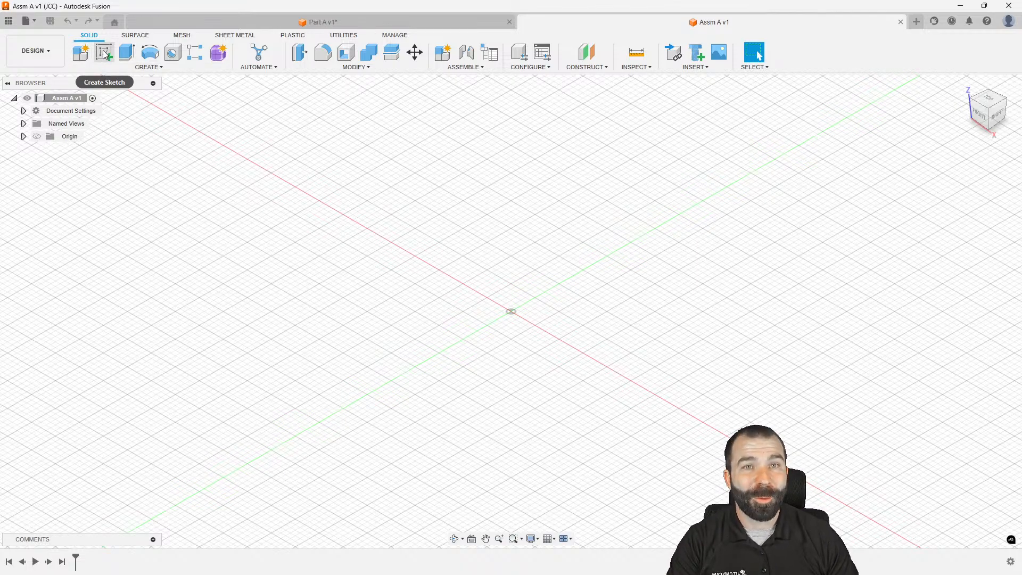
Create and activate an internal standard component named Part B under the parent Assm A
click(84, 55)
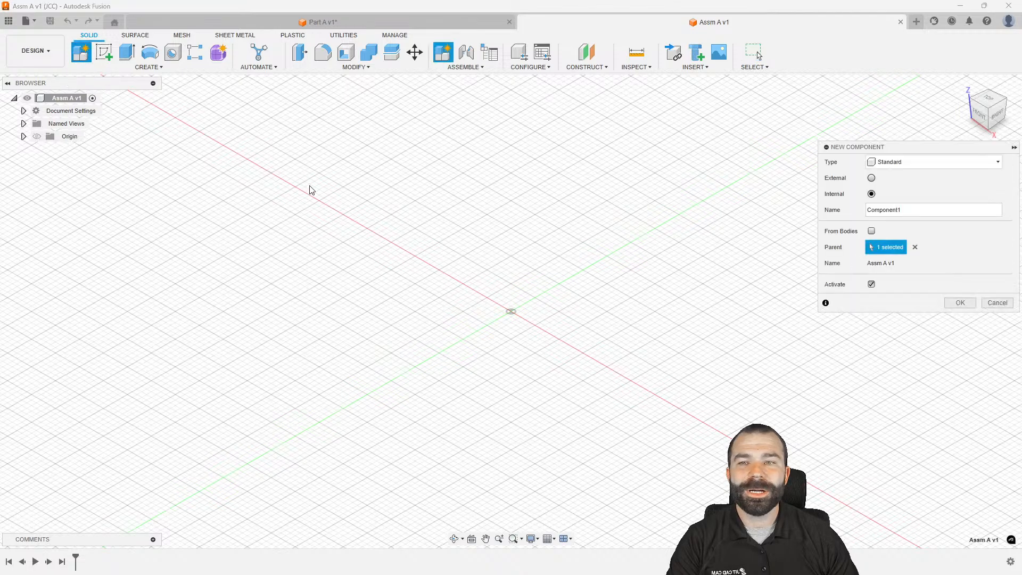
double_click(873, 210)
text(Part B)
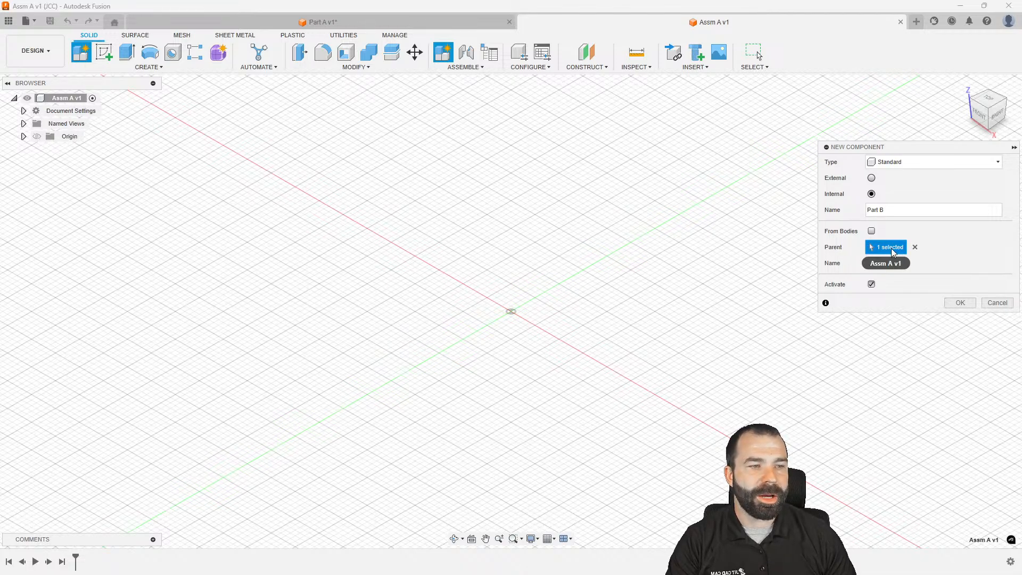
click(960, 303)
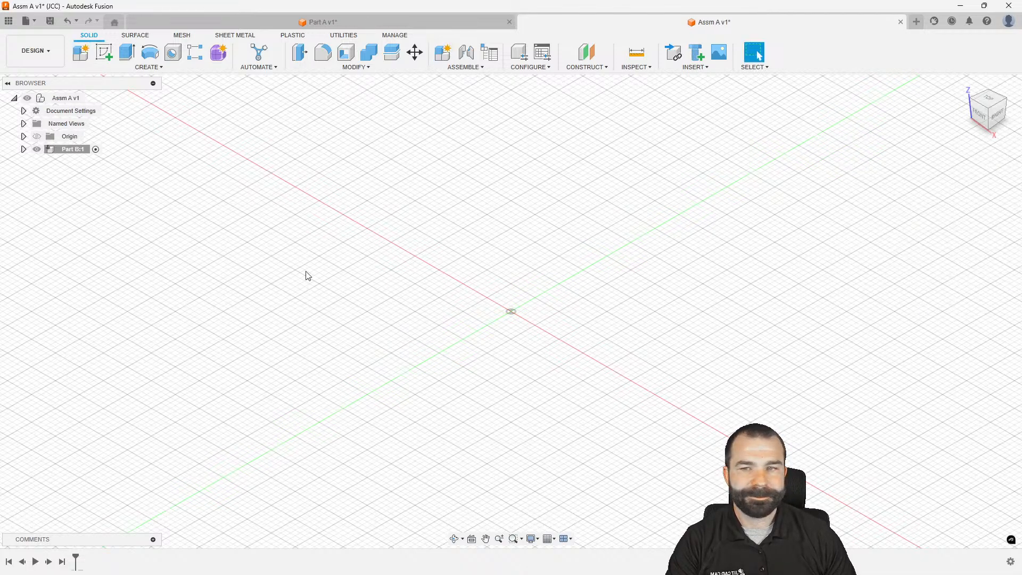
Create an internal standard component named Part C, changing its parent from Part B to the top-level Assm A
click(85, 53)
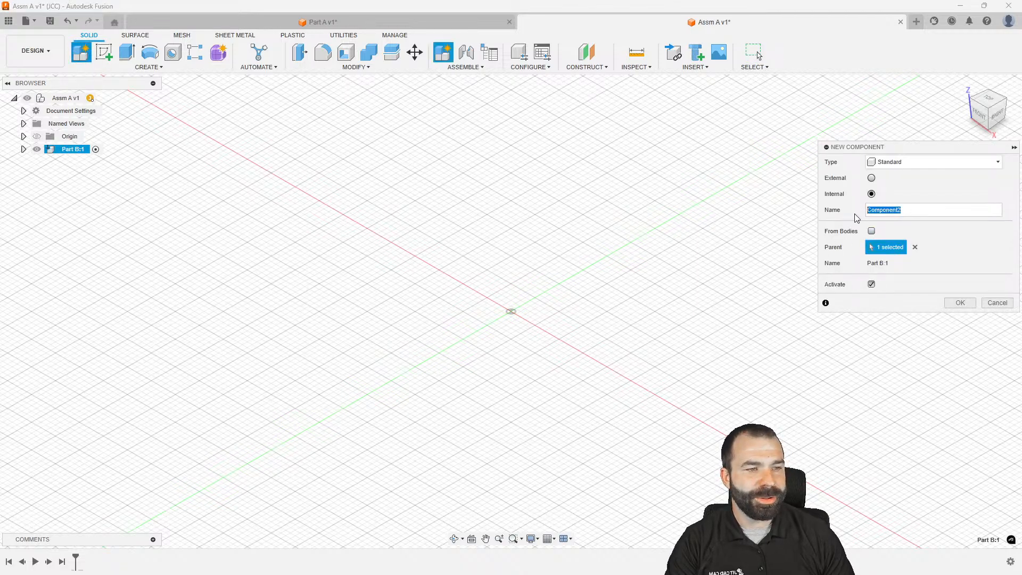
text(Part B)
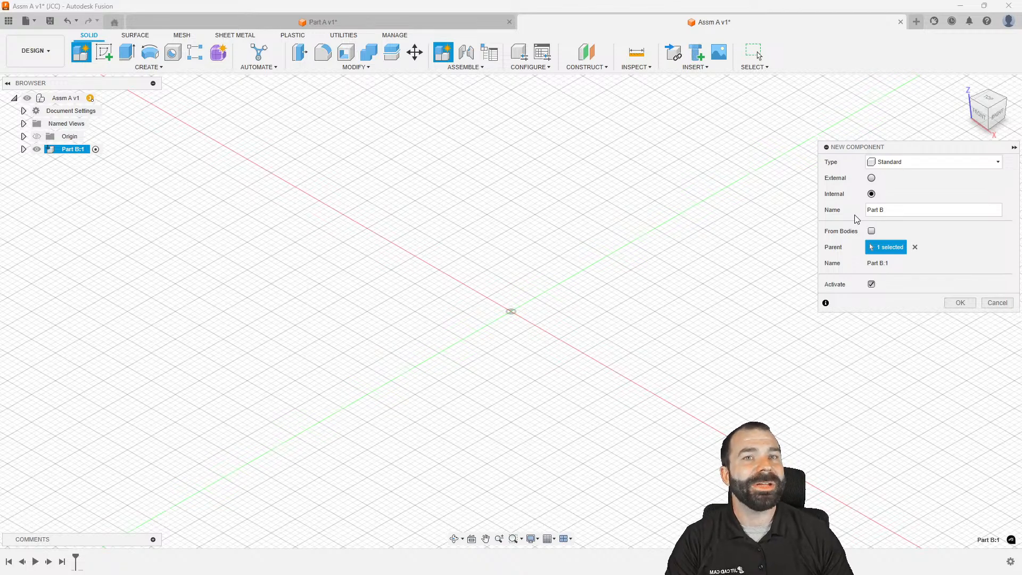
key(BackSpace)
text(C)
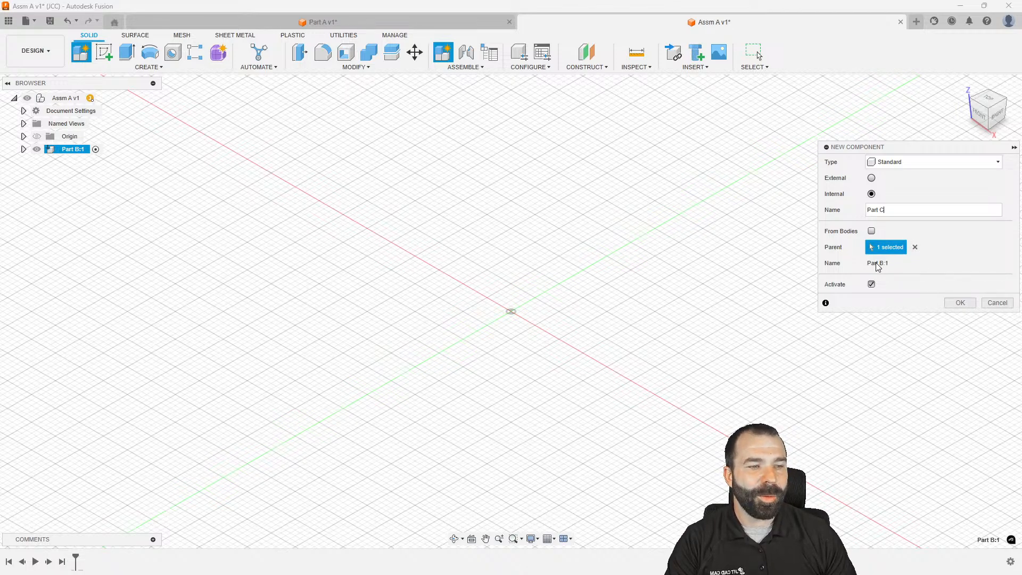
click(914, 247)
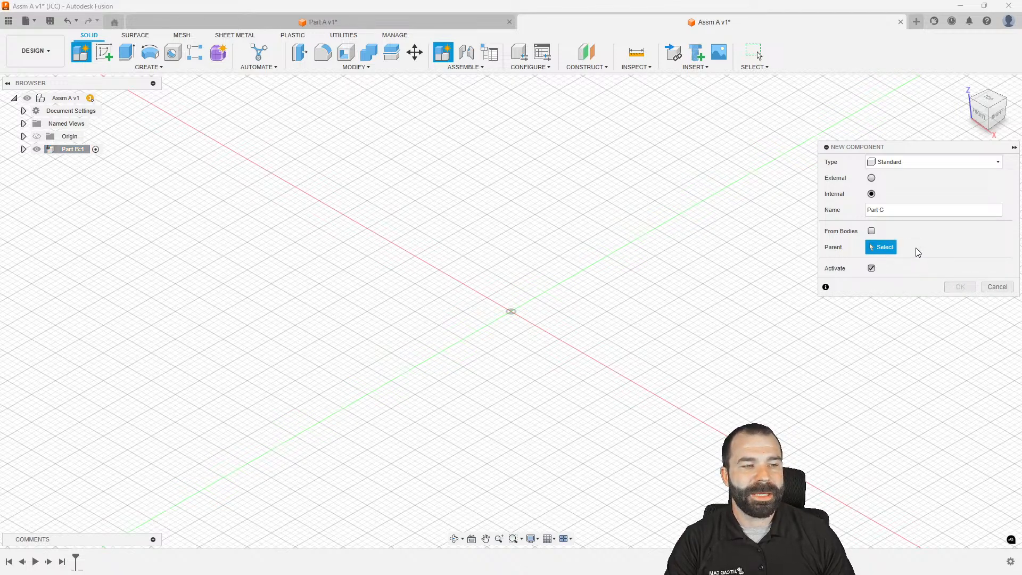
click(65, 98)
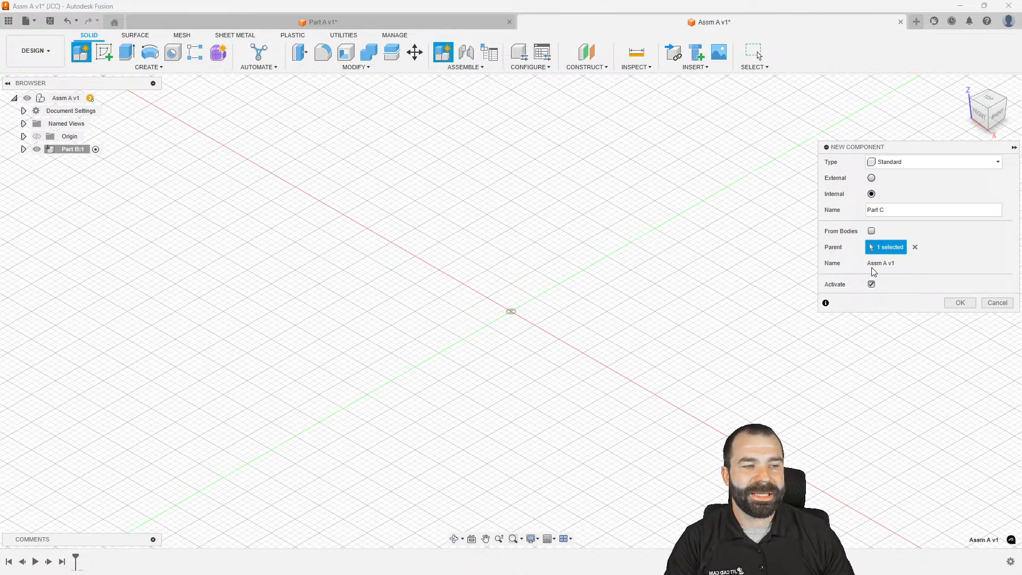
click(955, 302)
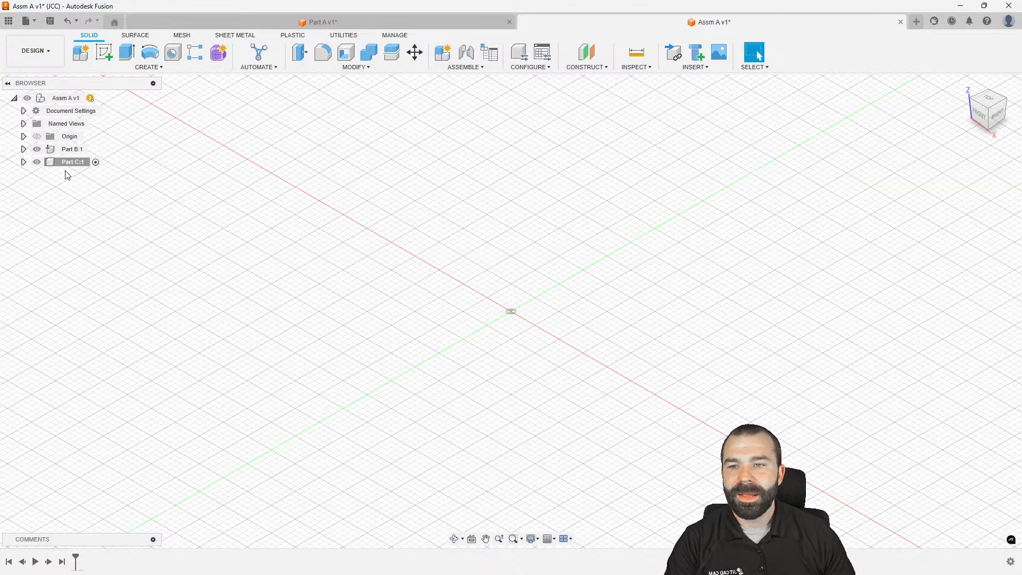
Compare the Assm A and Part B entries in the component tree and make Part B the active component
click(62, 151)
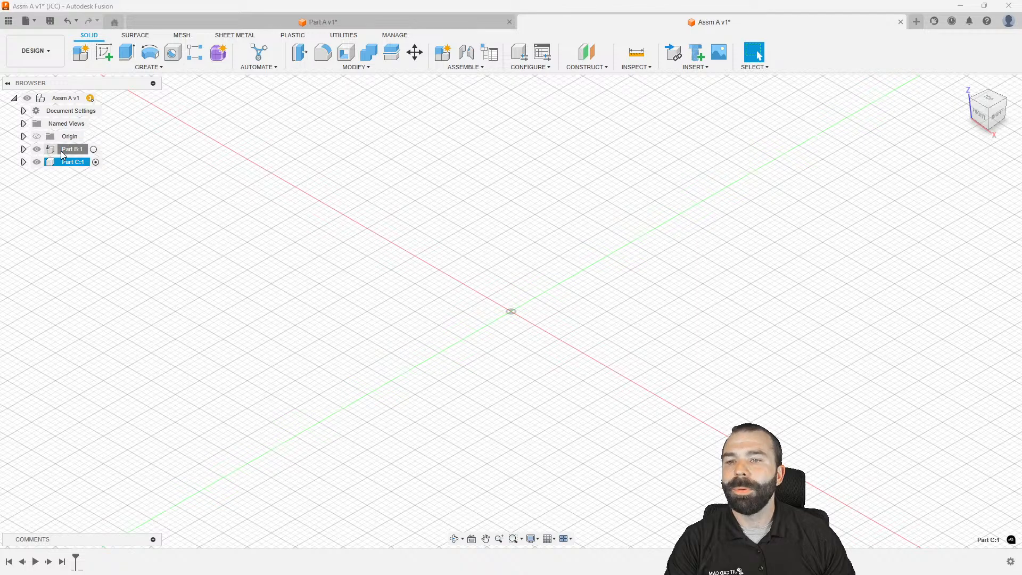
click(59, 99)
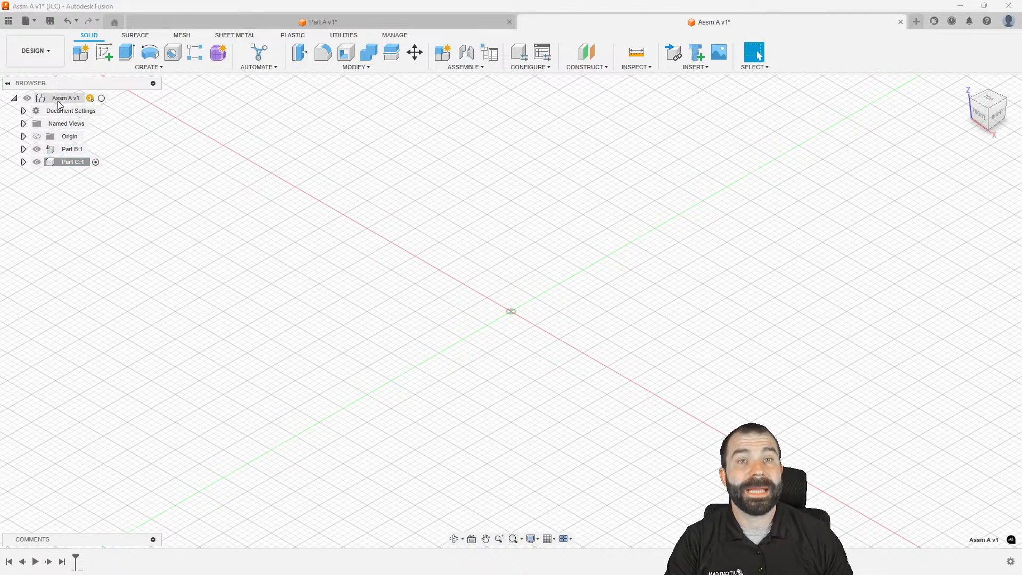
click(68, 150)
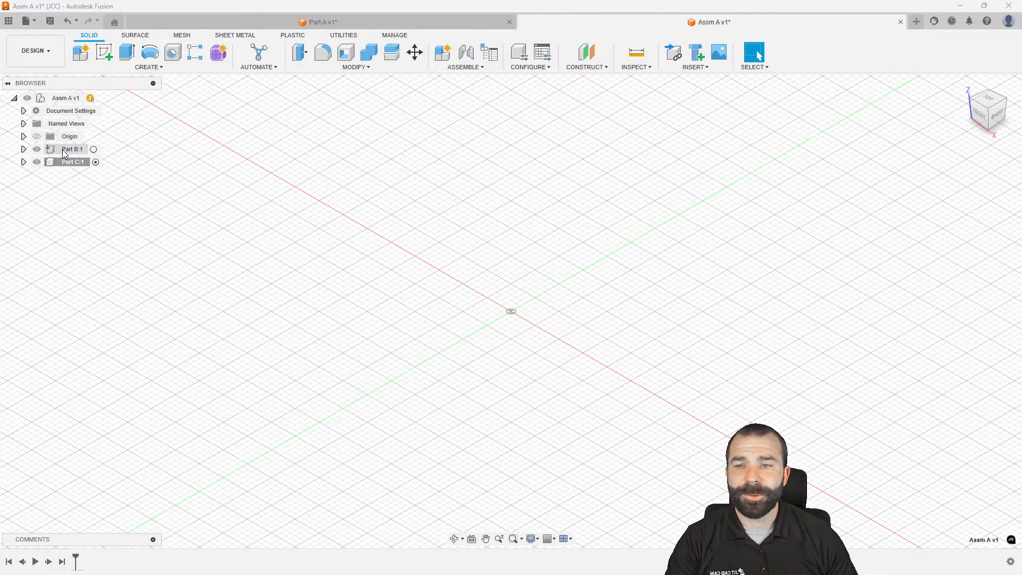
click(94, 151)
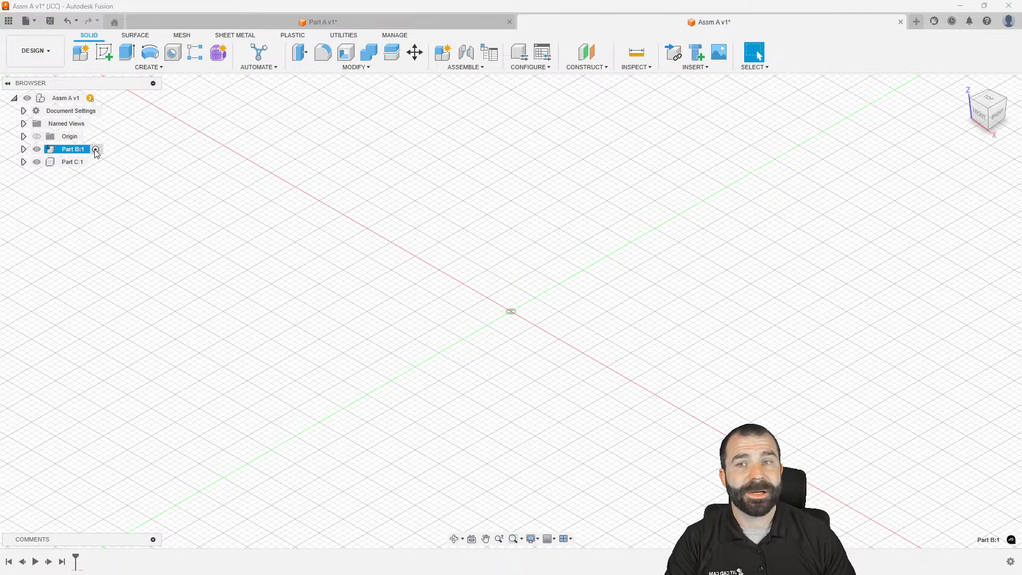
Sketch a circle about 2 in in diameter, centred on the origin, on the horizontal plane in Part B
click(105, 53)
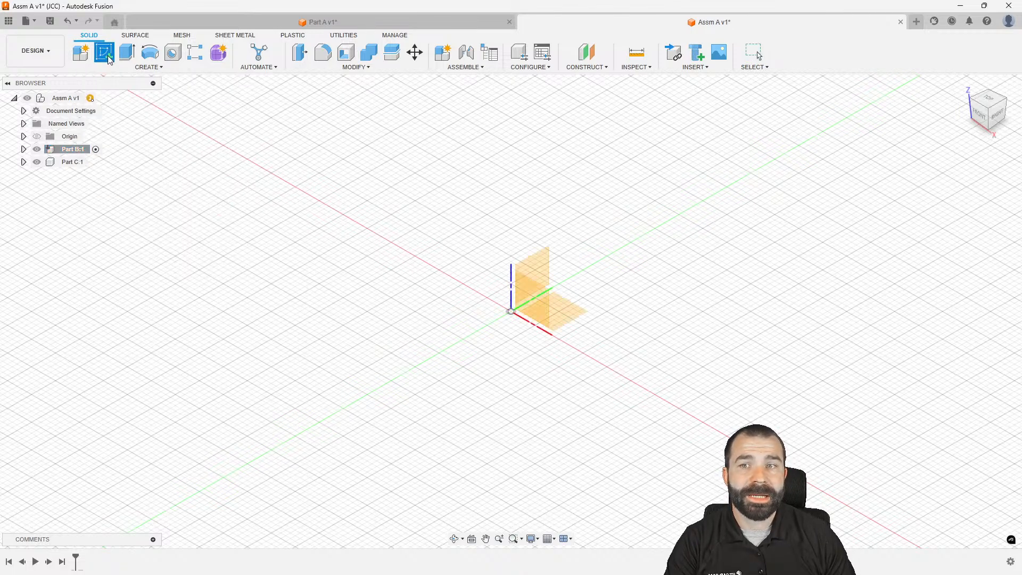
click(24, 149)
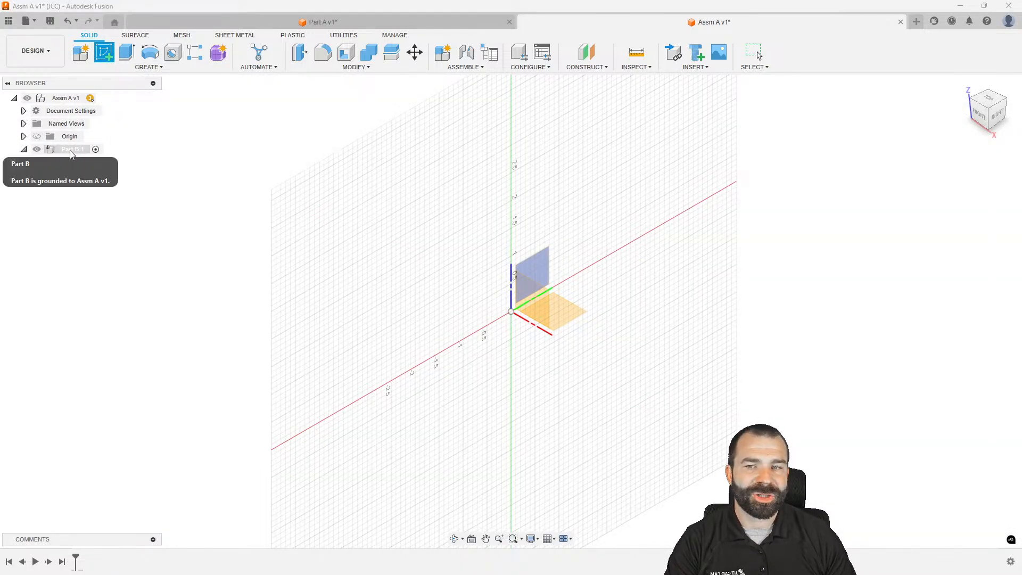
click(522, 296)
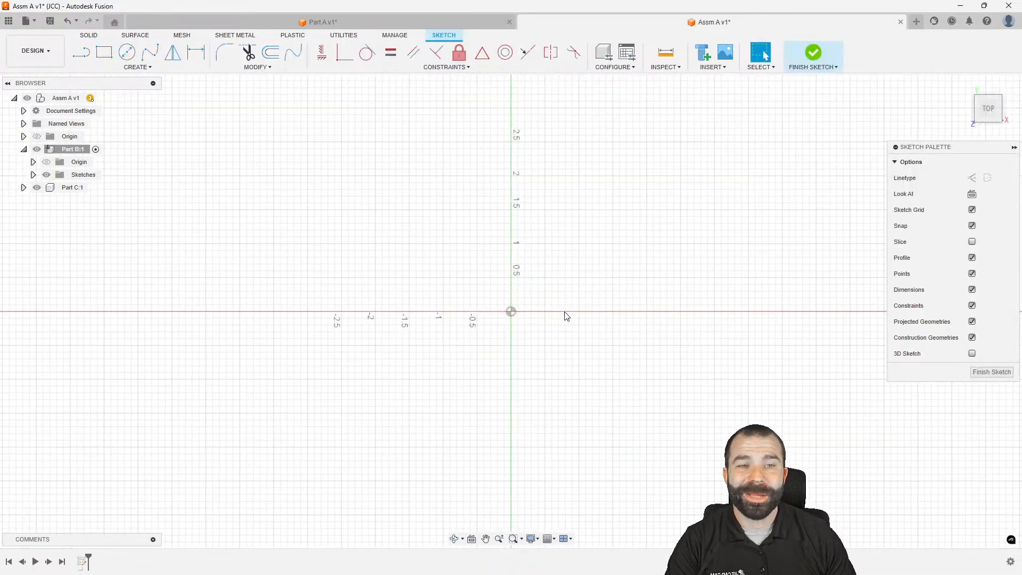
click(33, 174)
key(c)
click(511, 311)
click(471, 257)
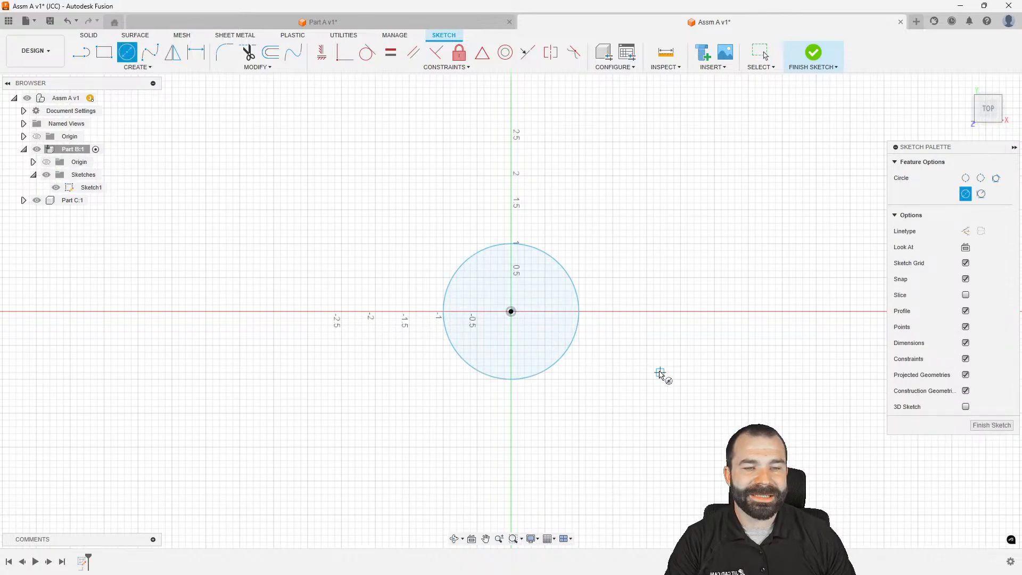
Extrude the circle upward about 2.60 in as a new body
key(e)
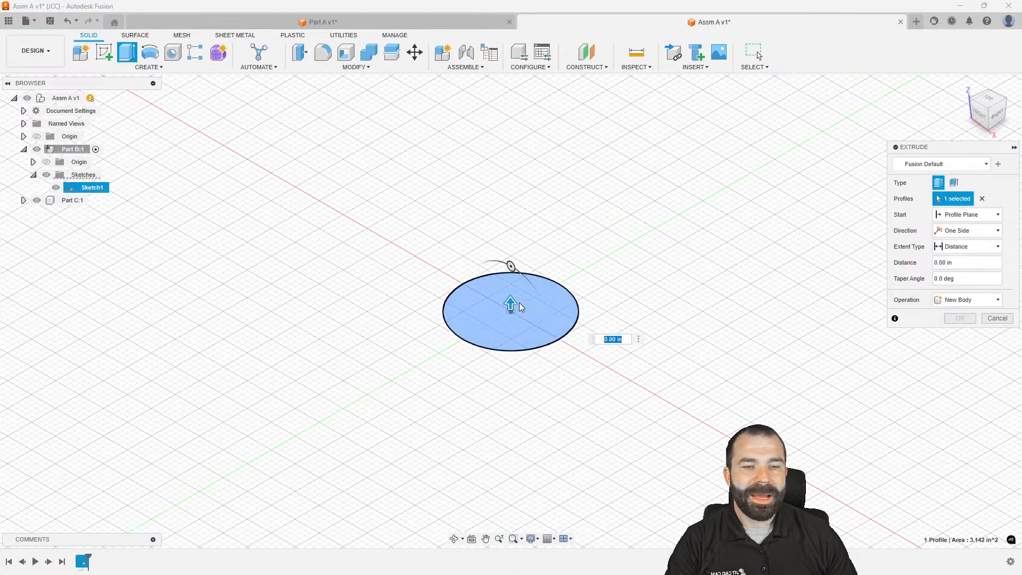
drag(510, 303, 496, 157)
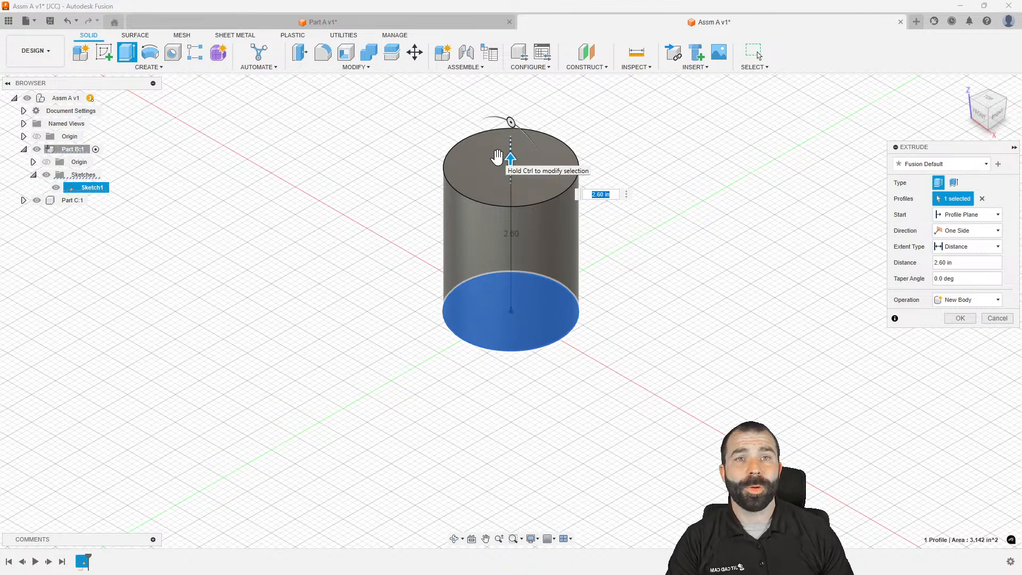
key(Return)
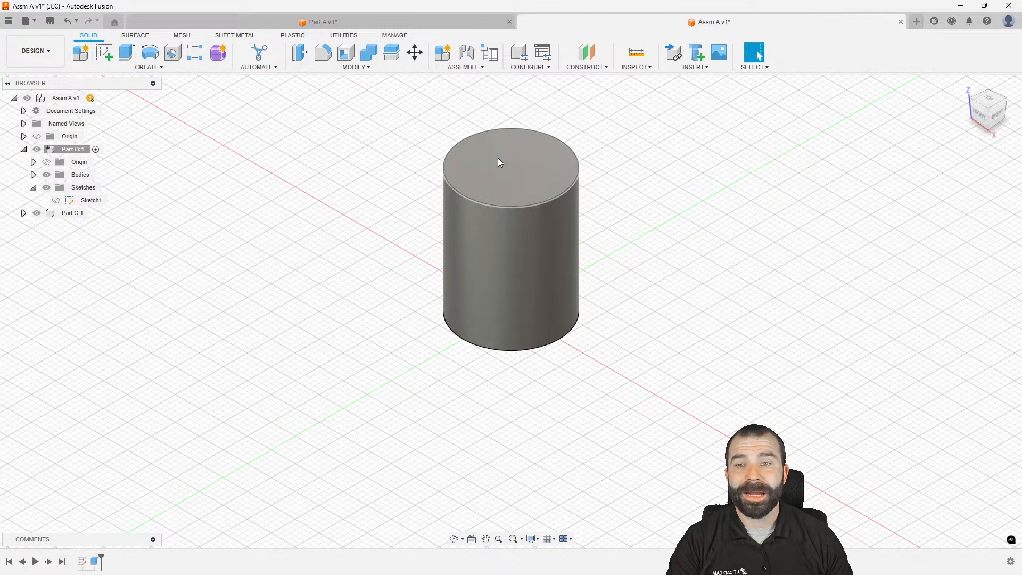
Inspect the cylinder's body and sketch stored under Part B, and highlight the whole component
click(33, 174)
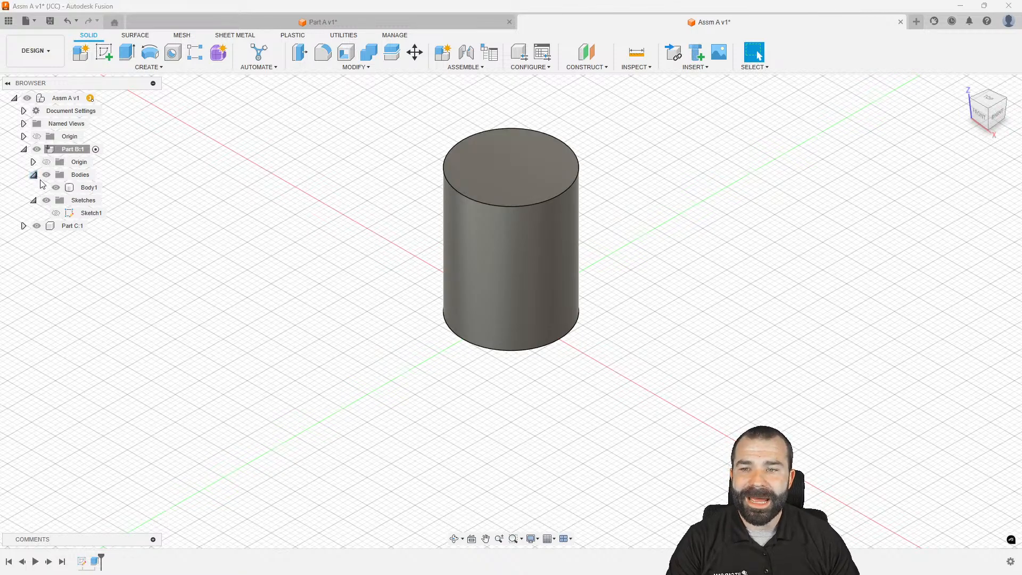
click(88, 188)
ctrl+click(91, 213)
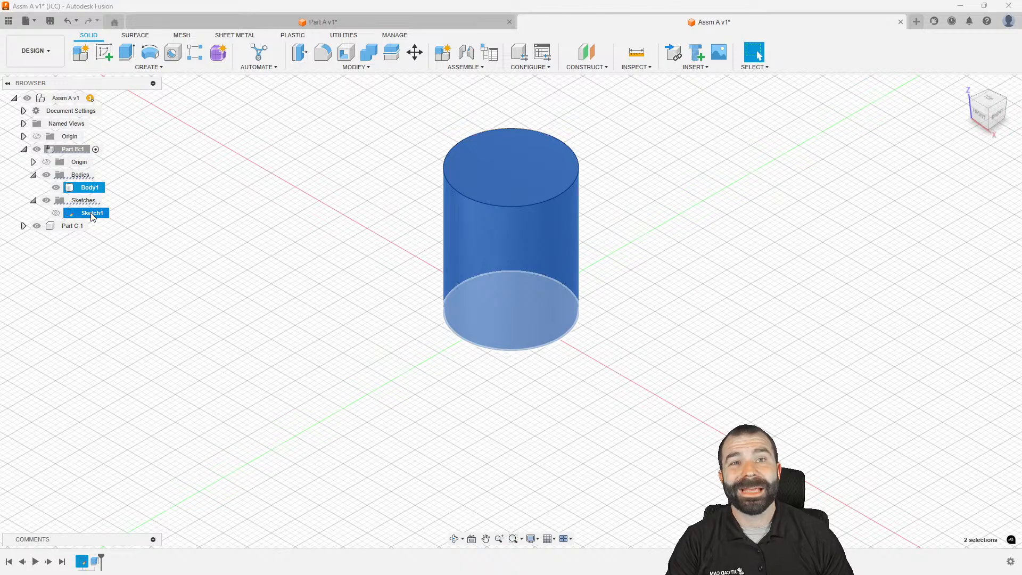
click(74, 151)
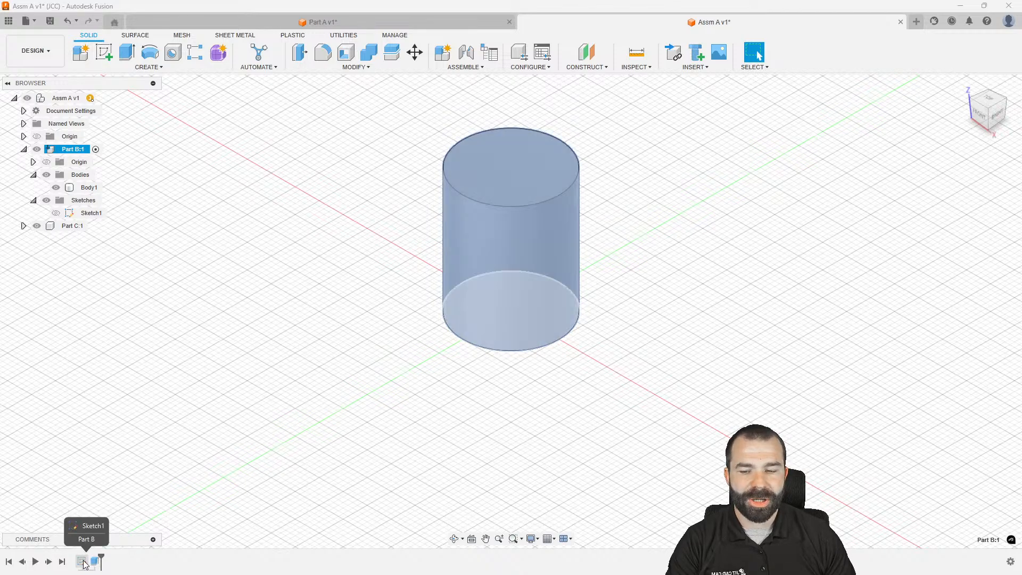
Make the top-level Assm A active and inspect which component or body each timeline feature belongs to
click(101, 99)
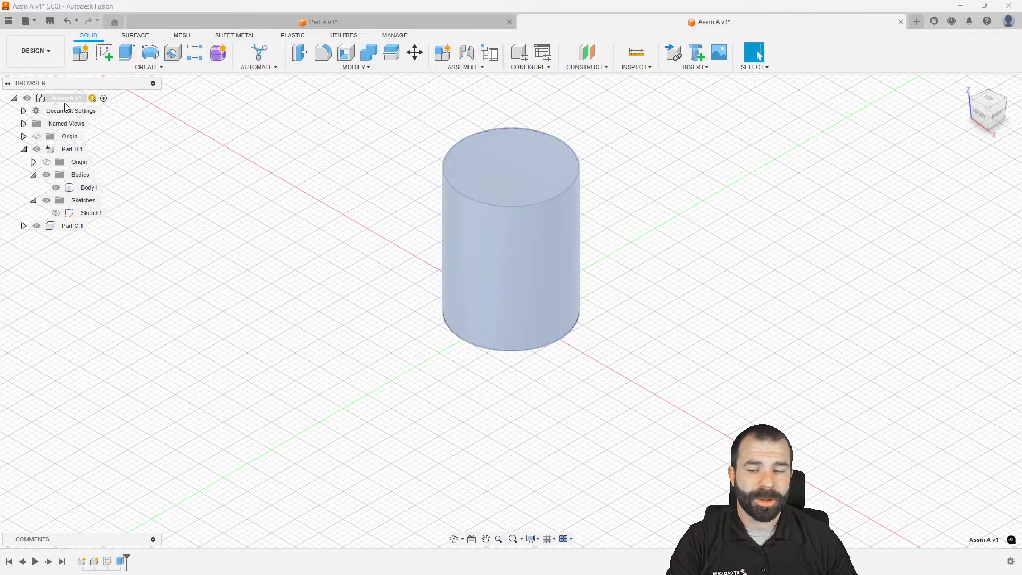
click(82, 562)
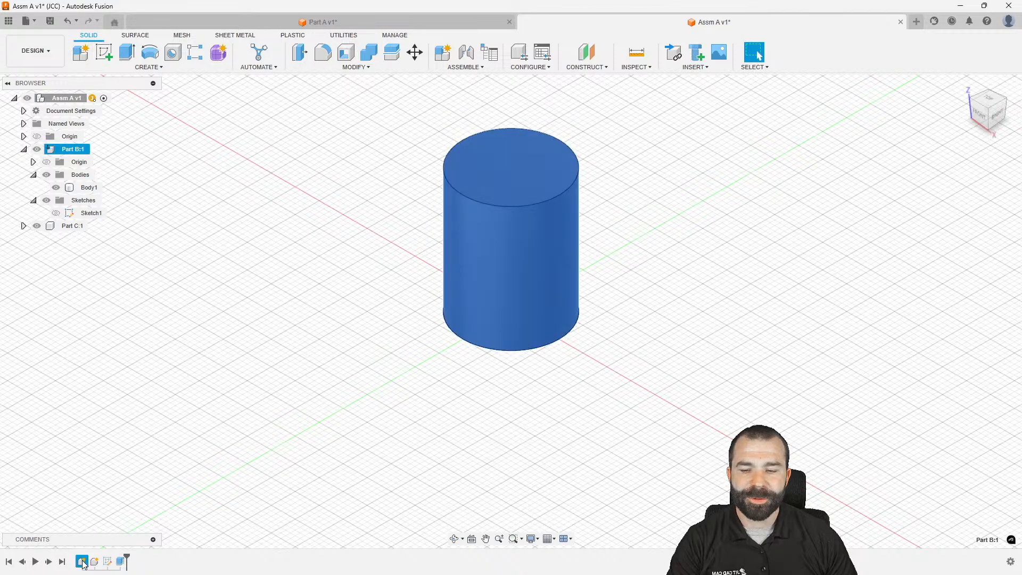
click(94, 562)
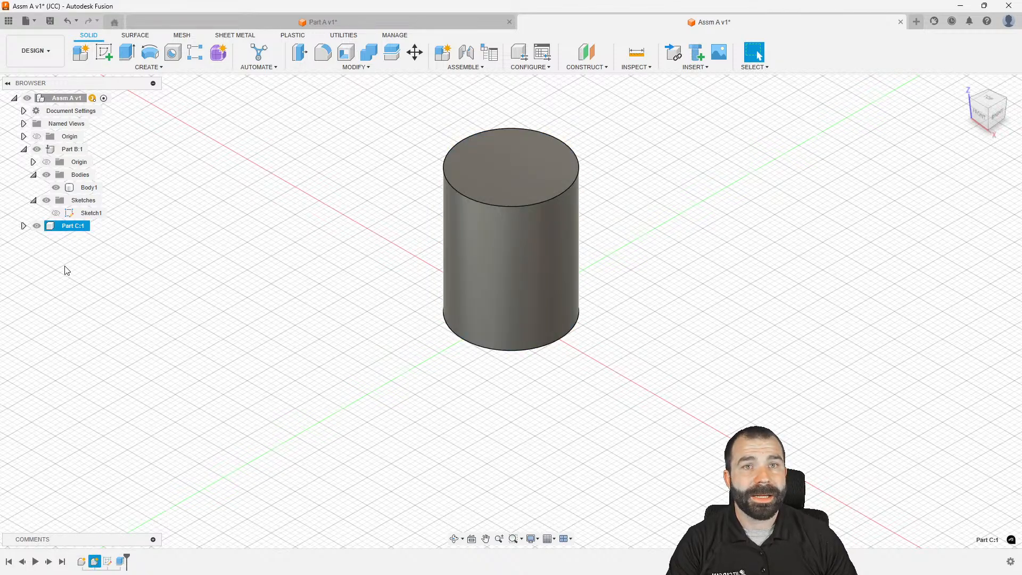
click(107, 561)
click(121, 562)
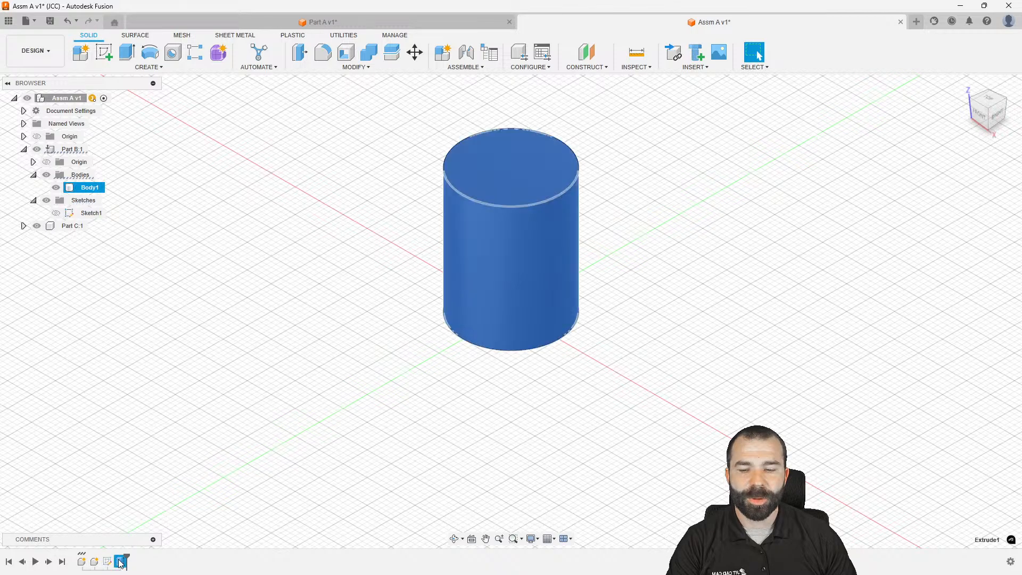
click(132, 324)
Make Part C the active component
click(79, 227)
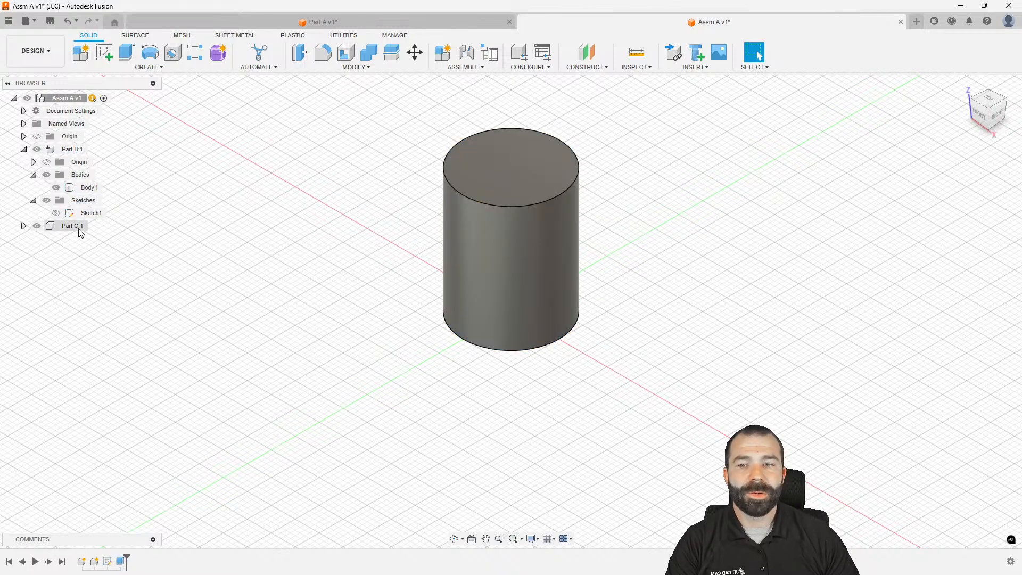
click(94, 226)
scroll(208, 219, down, 1)
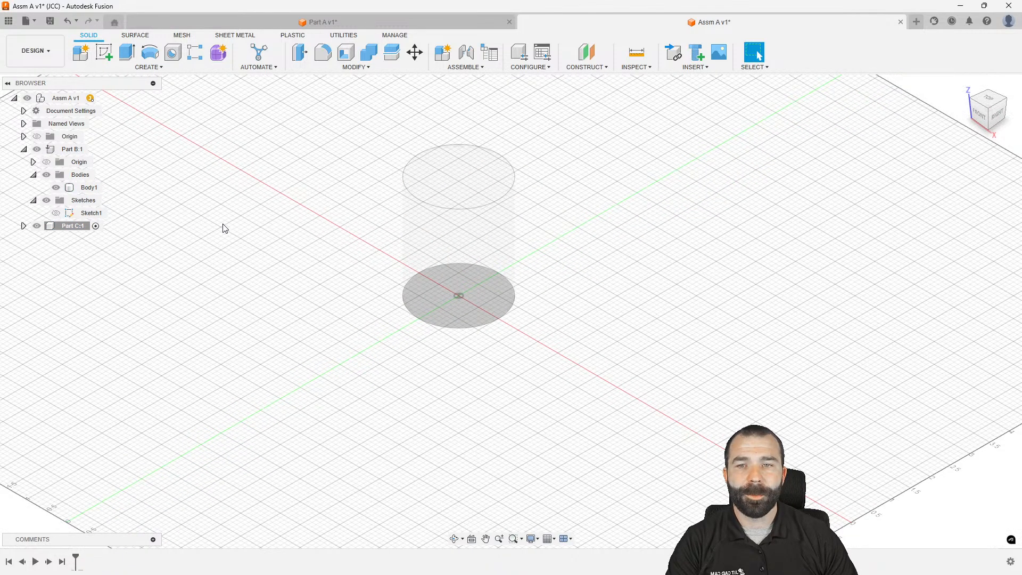
click(105, 52)
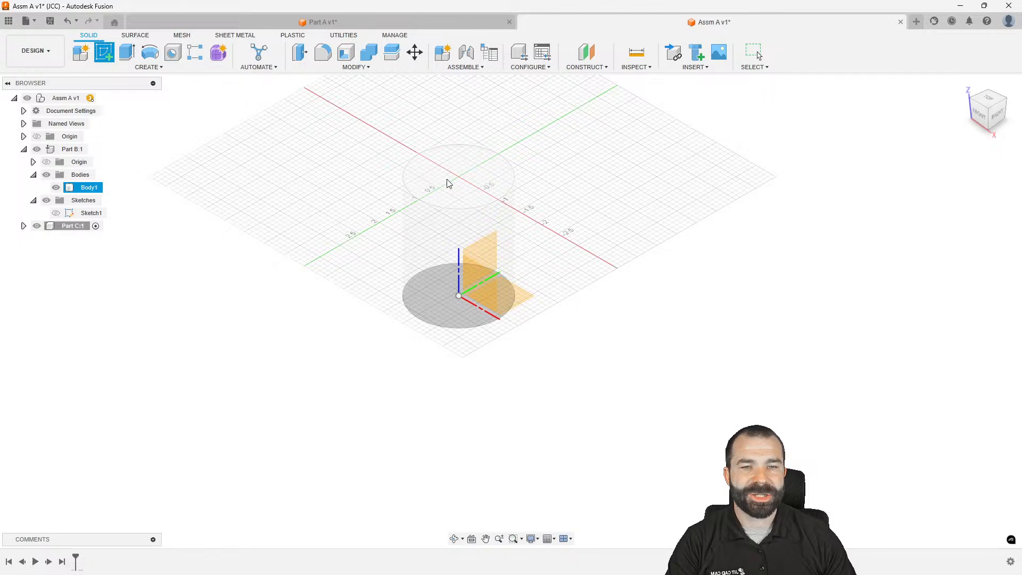
click(458, 174)
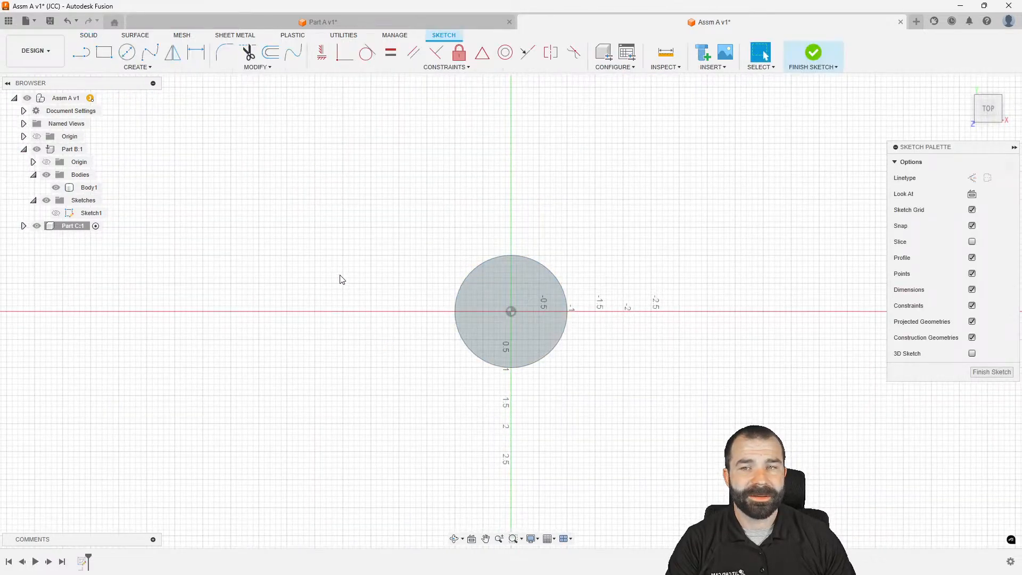
click(104, 52)
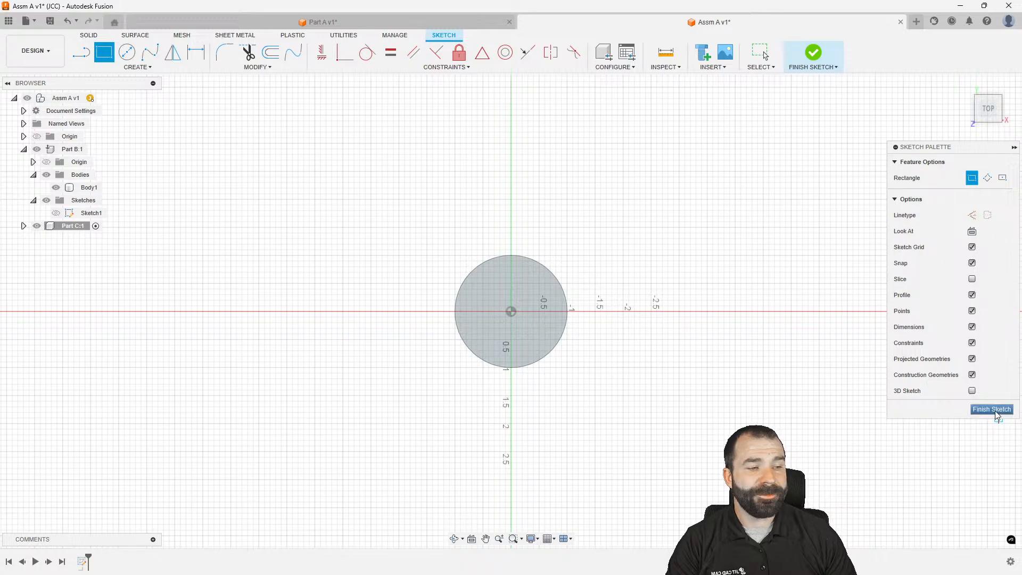
click(972, 375)
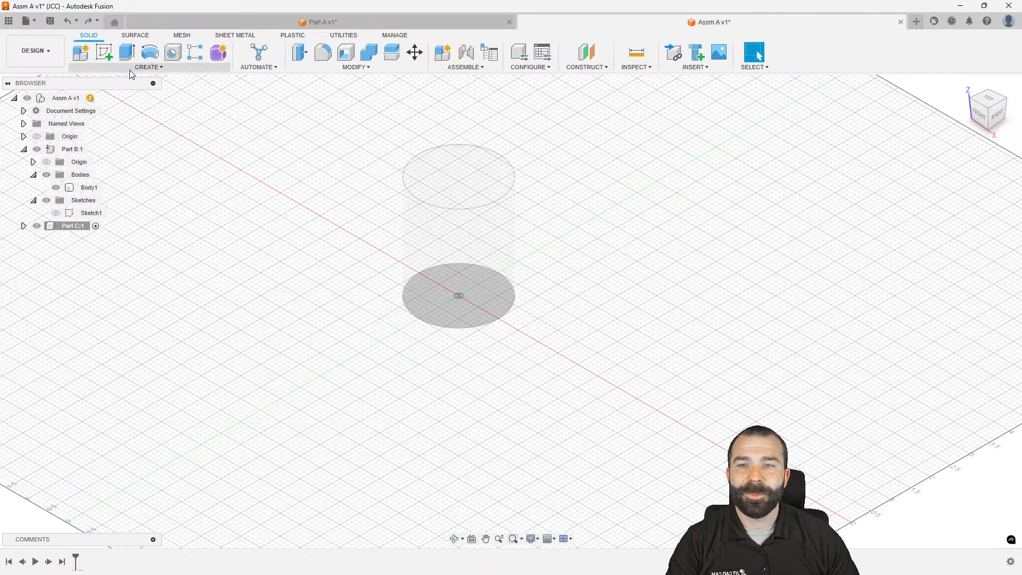
Start a sketch for Part C on the cylinder's top face
click(104, 53)
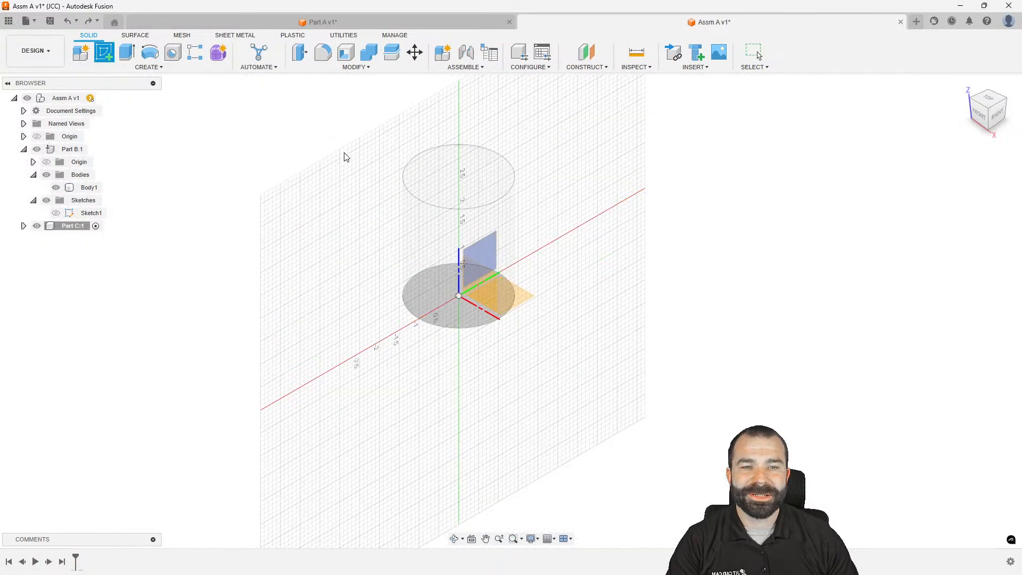
click(439, 185)
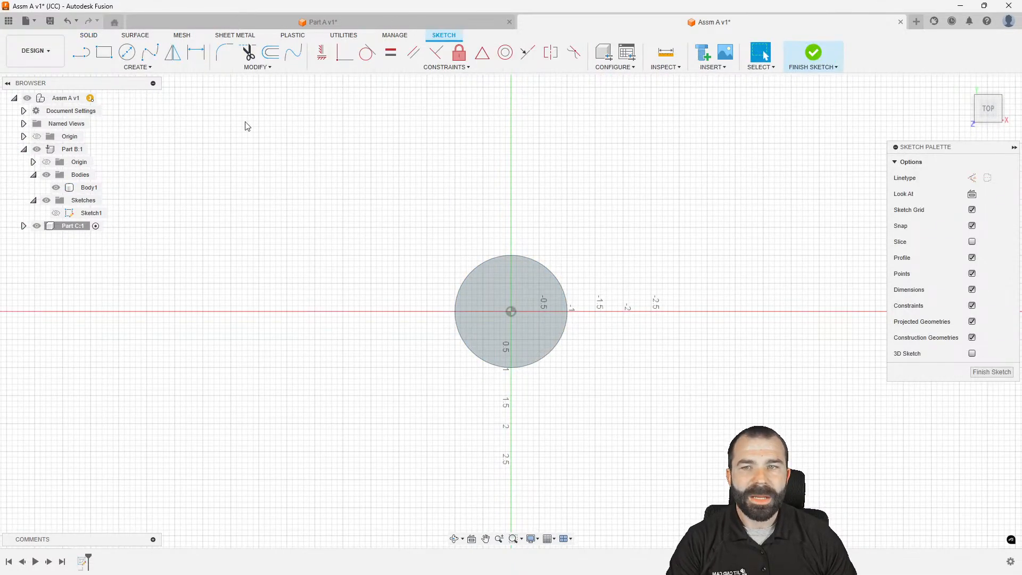
Compare the 2-point, 3-point and center rectangle options and look over the sketch creation commands
click(137, 68)
mouse_move(132, 91)
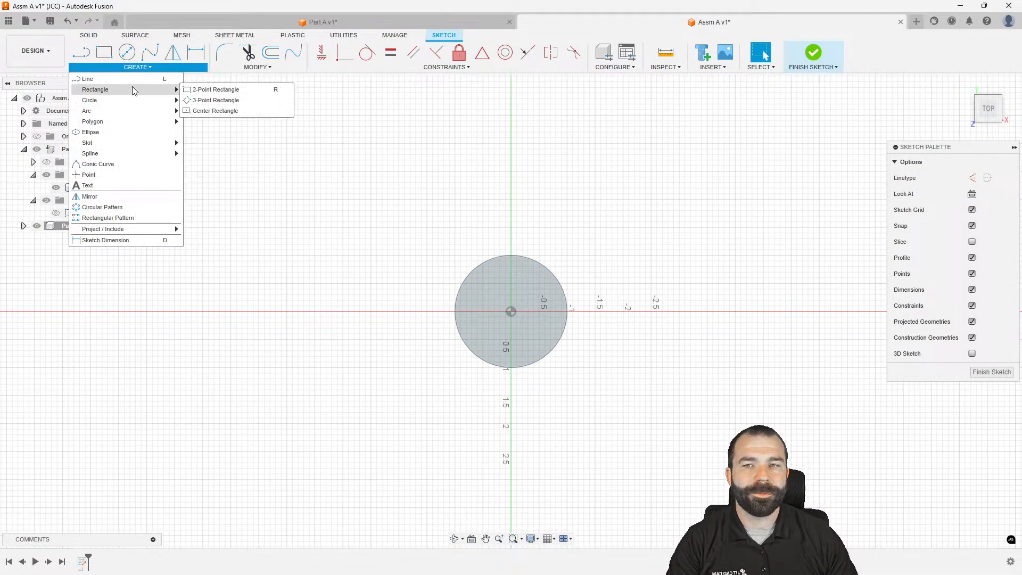
click(207, 116)
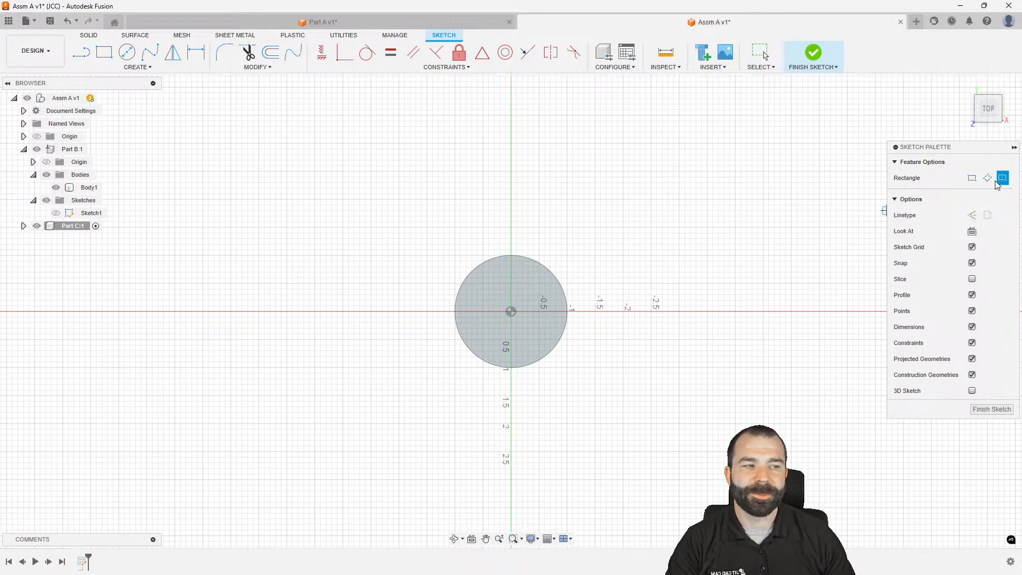
click(971, 177)
click(987, 178)
click(1002, 177)
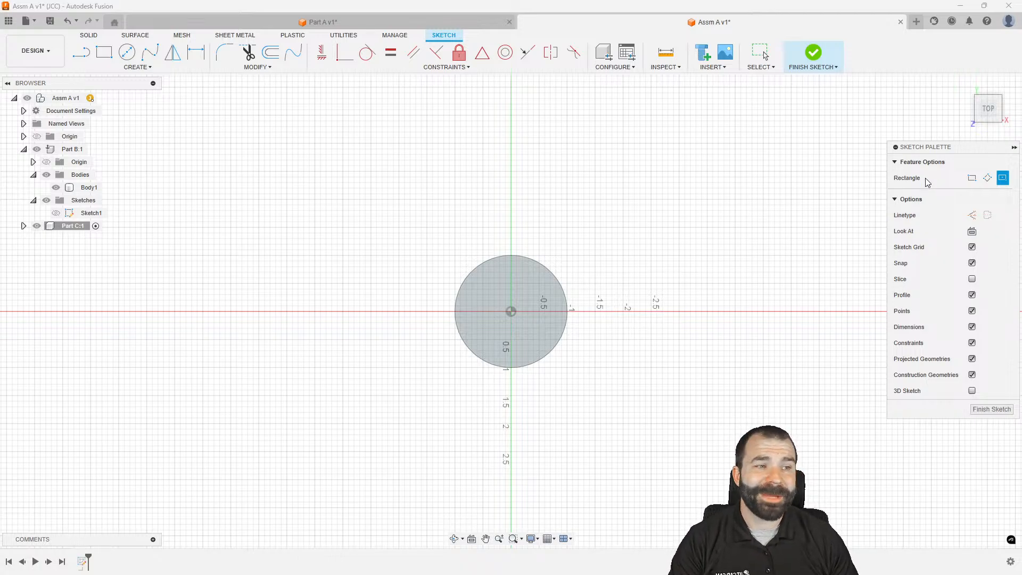
key(Escape)
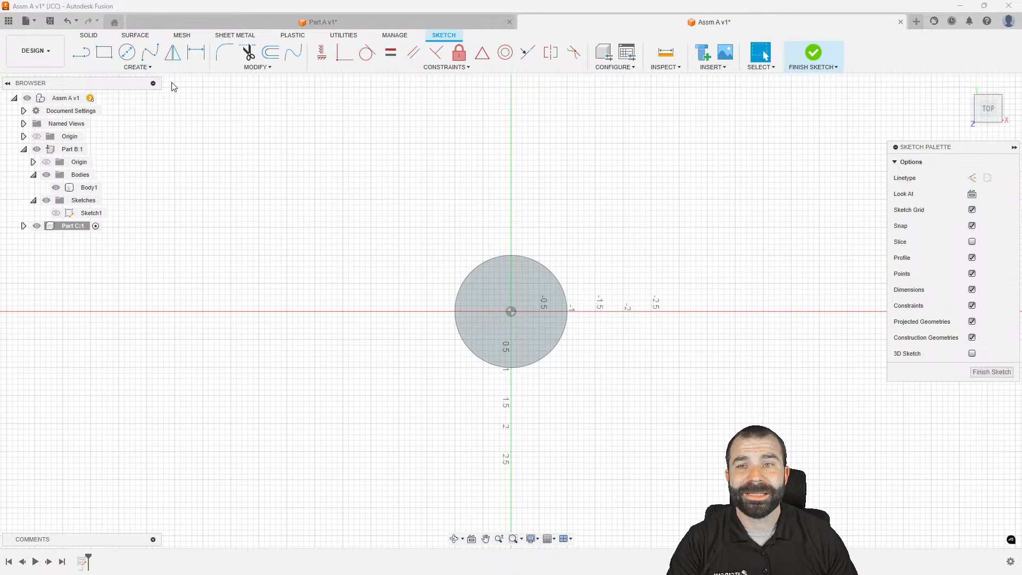
click(138, 67)
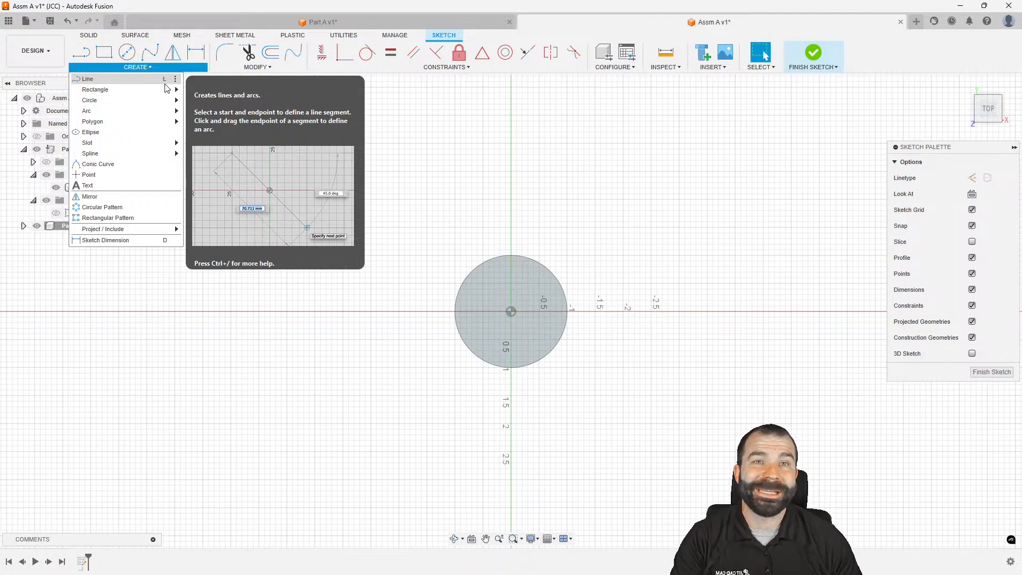
click(338, 111)
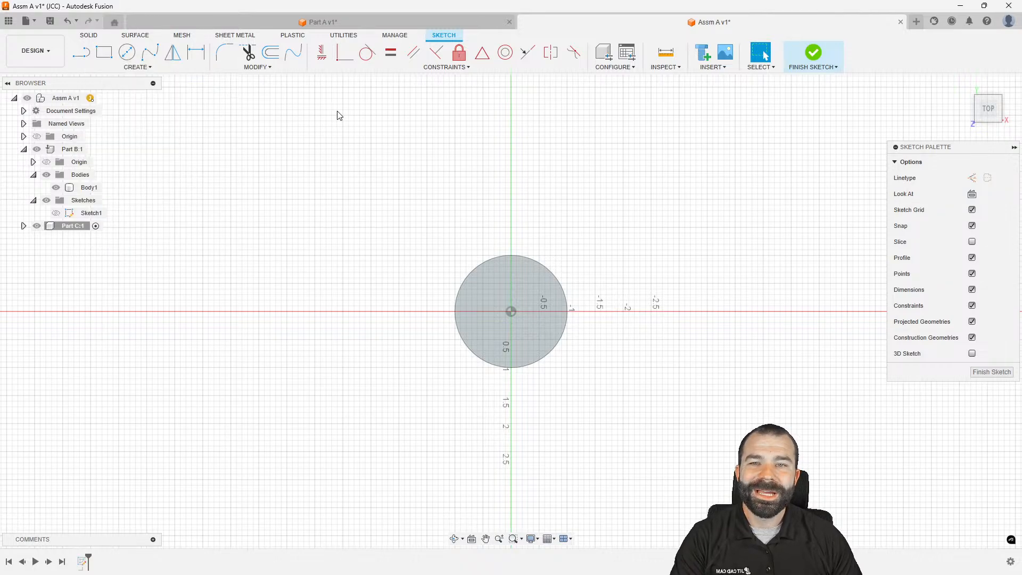
Sketch a center rectangle about 4.4 by 3.6 in, centred on the origin, and finish the sketch
key(r)
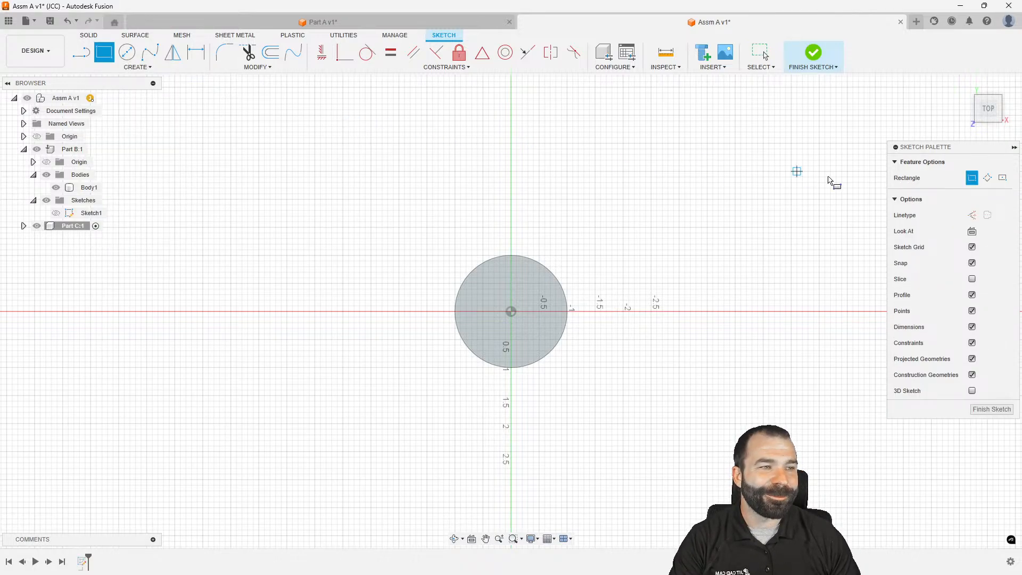
click(511, 312)
click(635, 211)
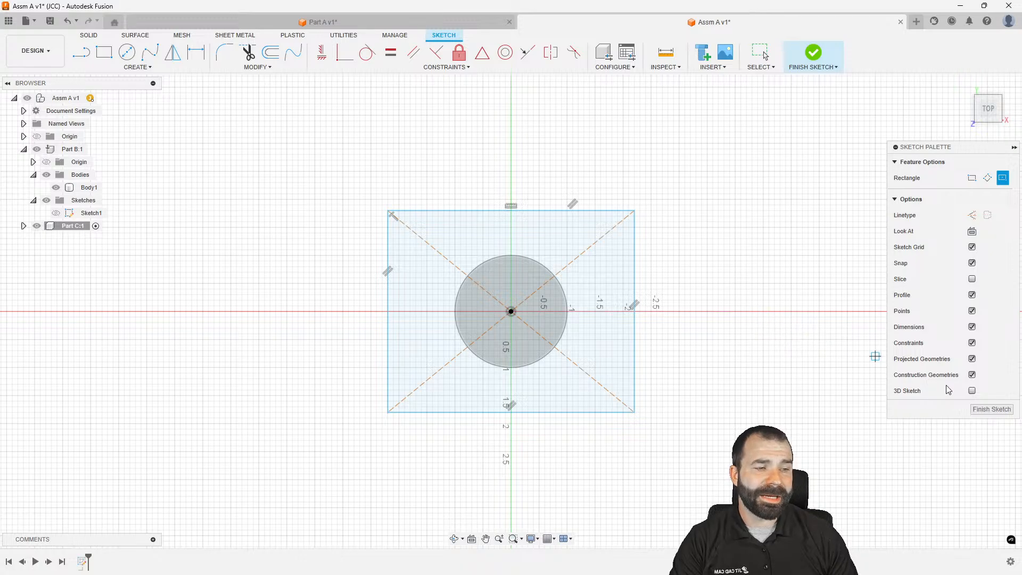
click(990, 409)
Extrude the whole rectangle, including its inner circular area, 1.00 in upward as a new body in Part C
key(e)
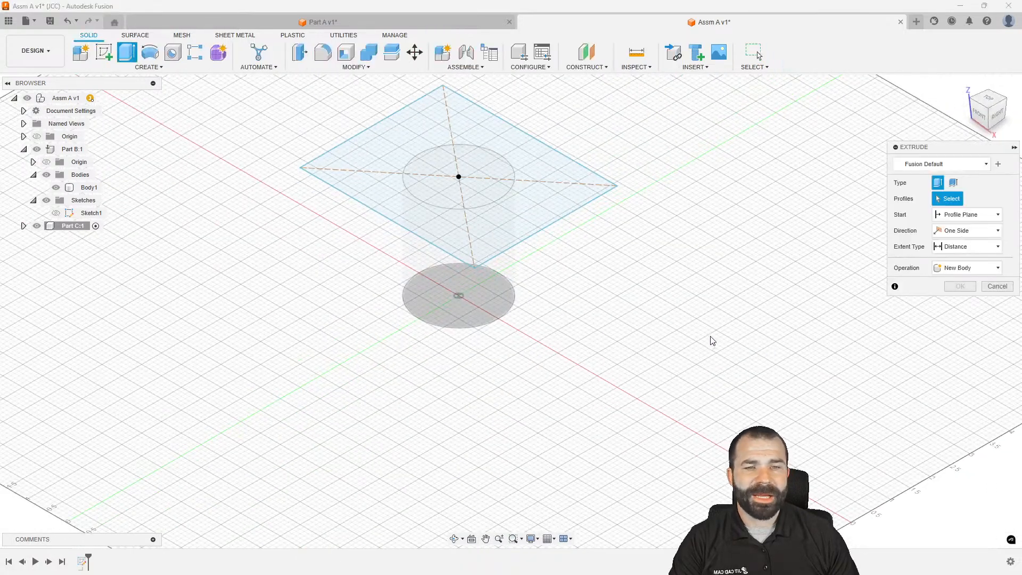
click(517, 227)
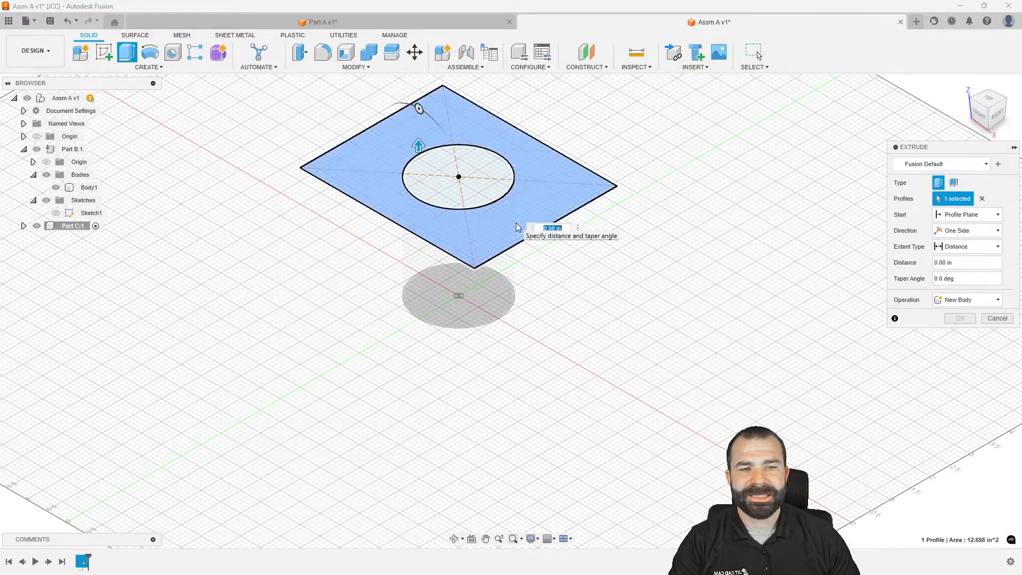
click(481, 192)
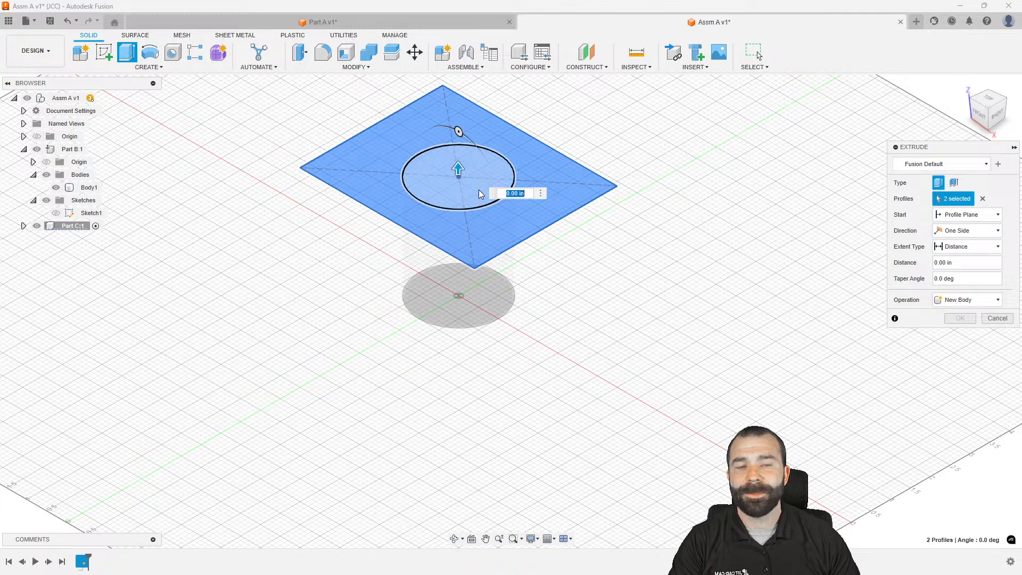
scroll(367, 394, down, 2)
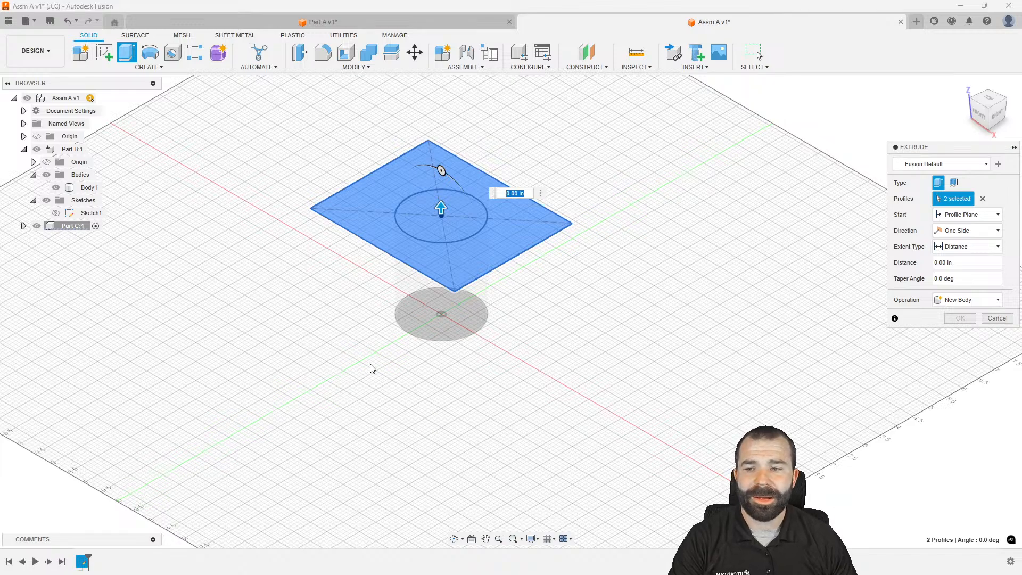
drag(441, 209, 442, 166)
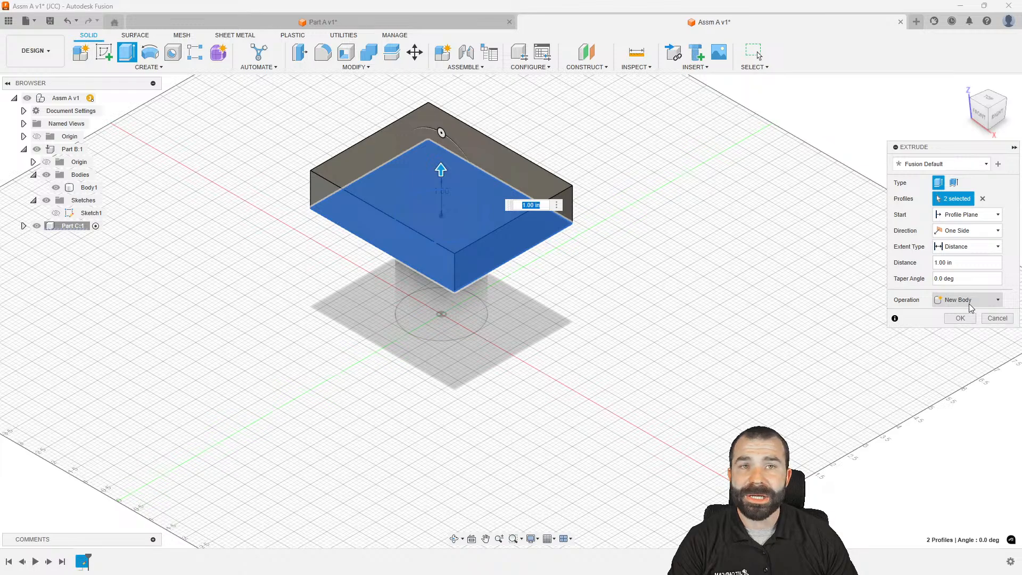
click(960, 319)
scroll(612, 353, up, 1)
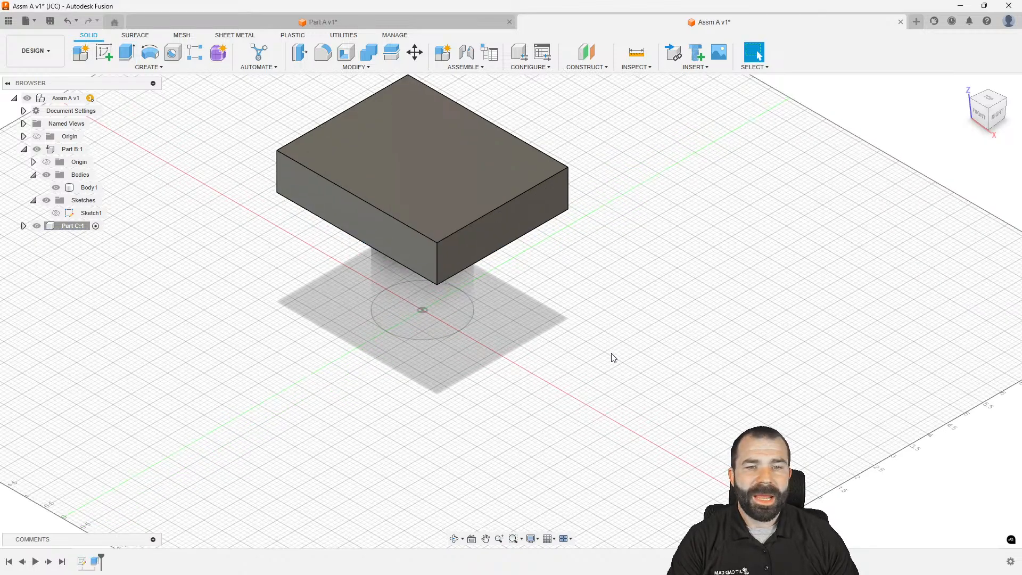
Make the top-level Assm A active and inspect where the cylinder meets the block from underneath
scroll(547, 381, down, 2)
click(90, 98)
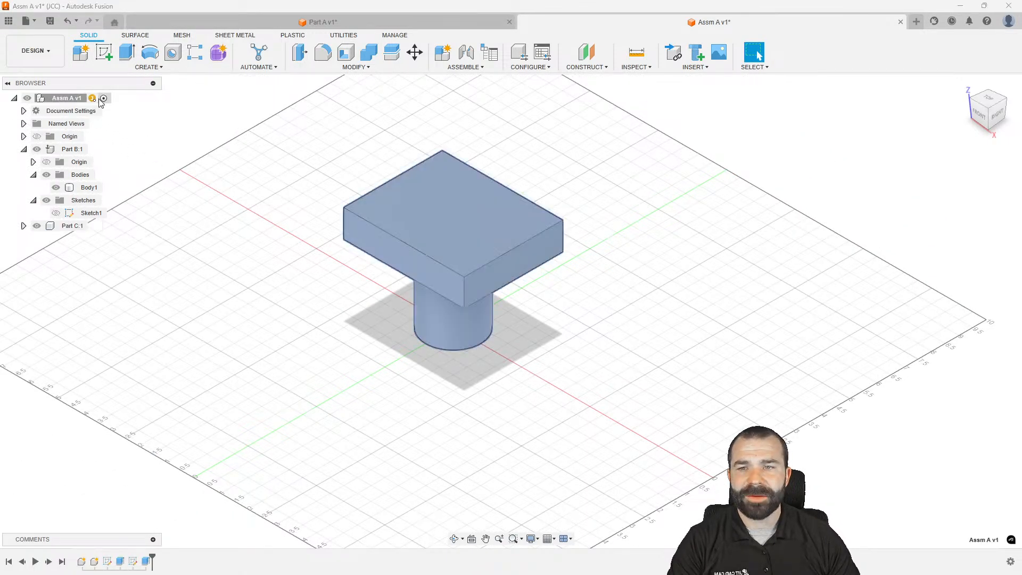
shift+middle_drag(219, 294, 452, 218)
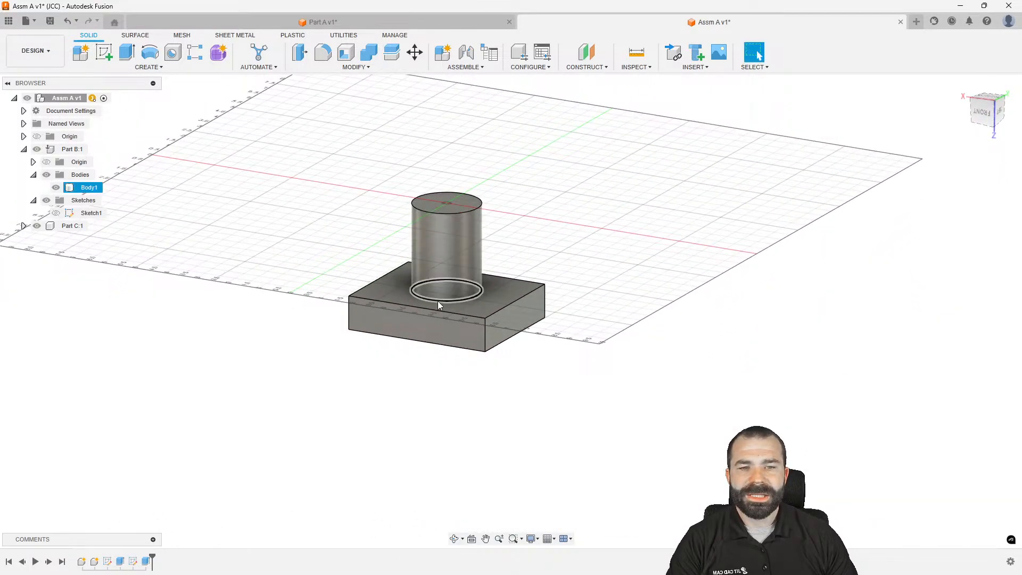
click(440, 270)
click(449, 324)
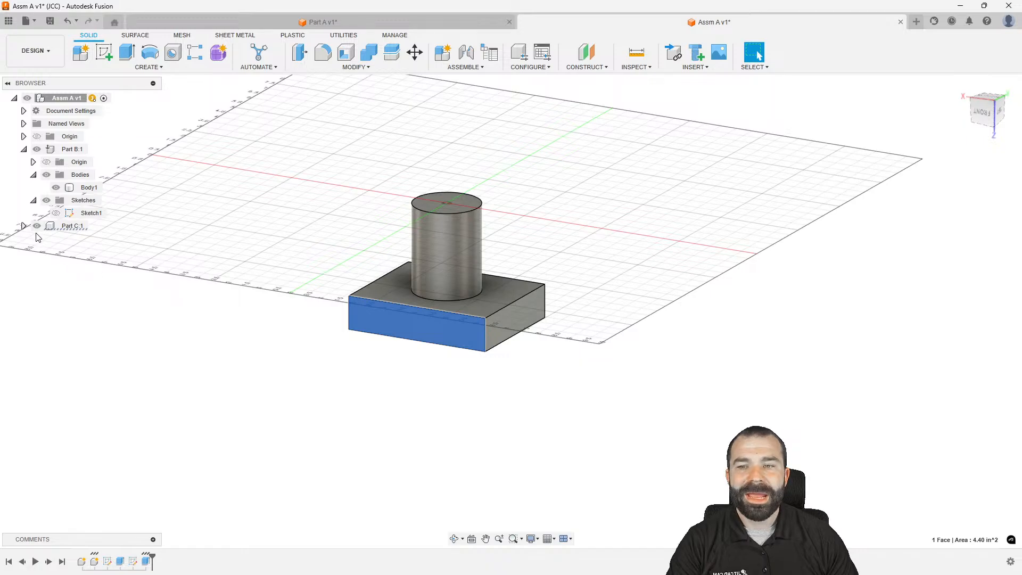
Collapse Part B in the component tree and highlight Part B and Part C in turn
click(24, 149)
click(67, 150)
click(68, 164)
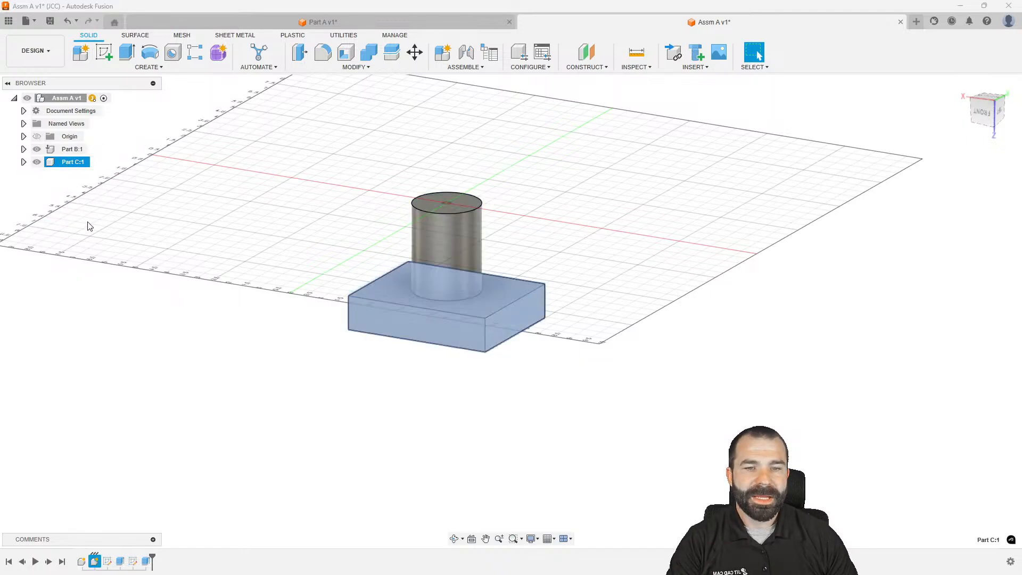
click(102, 345)
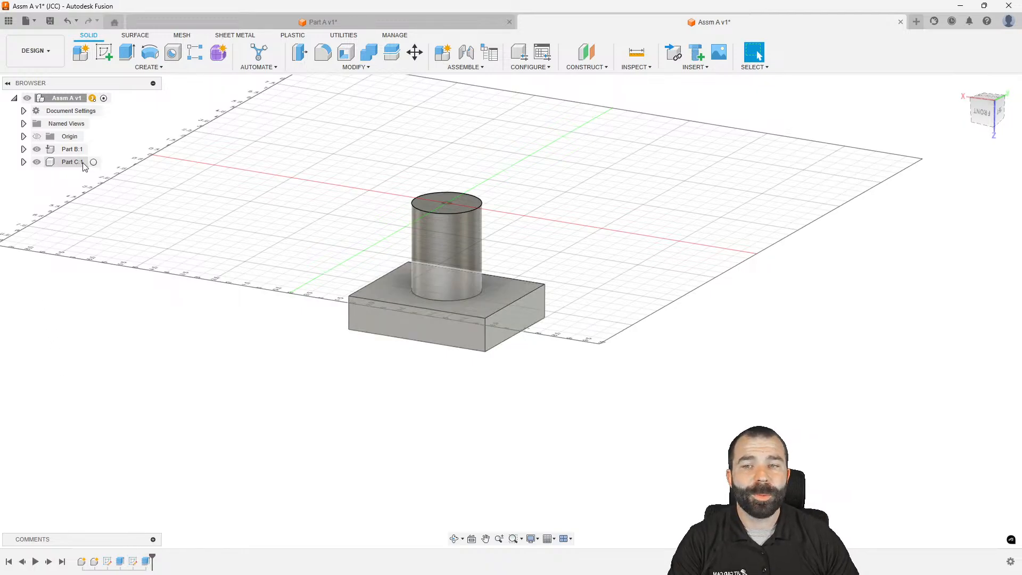
Make Part B active and fillet the cylinder's circular edge opposite the block with a 0.1 in radius
click(94, 161)
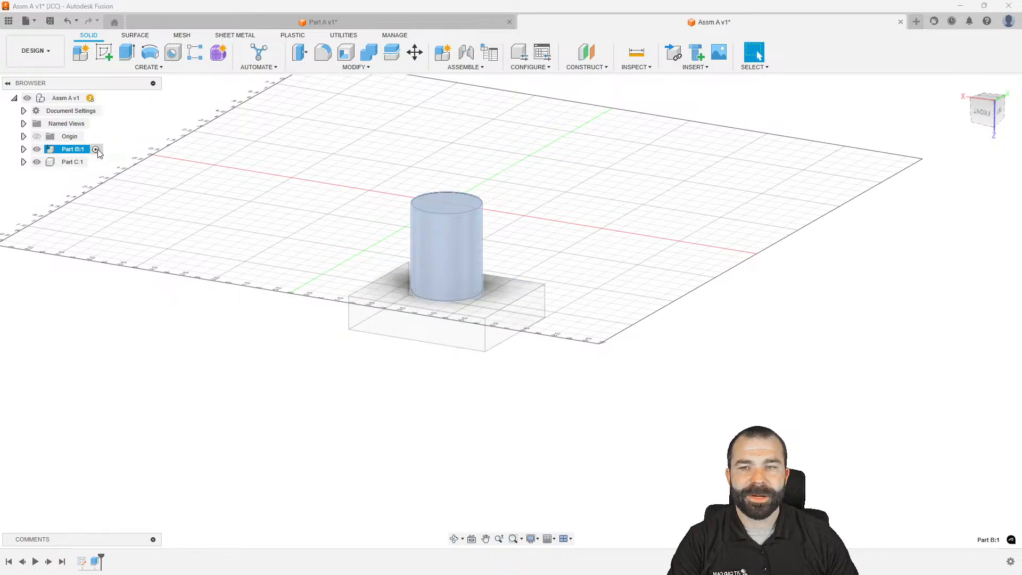
click(95, 149)
click(323, 52)
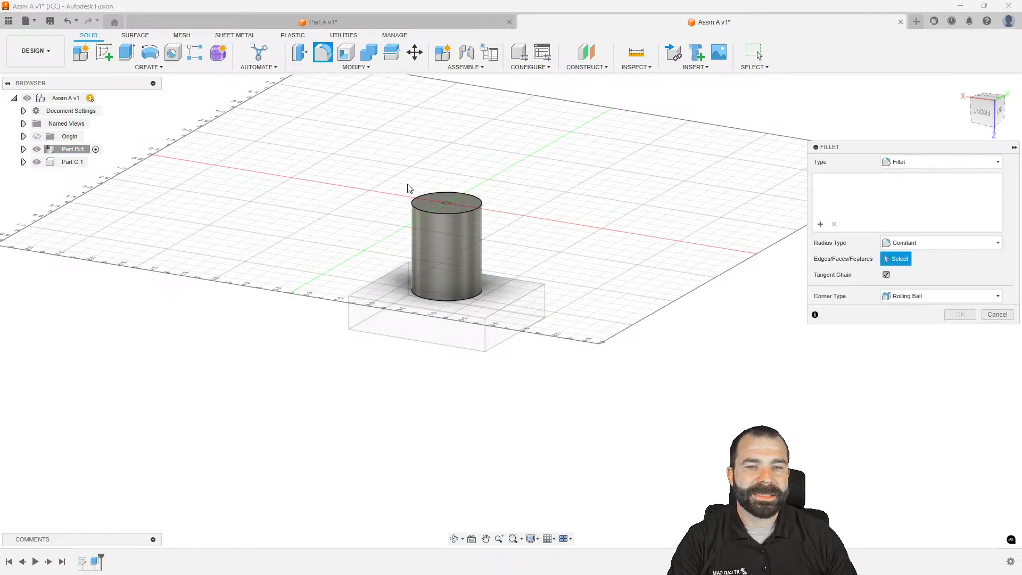
click(416, 206)
text(0.1)
key(Return)
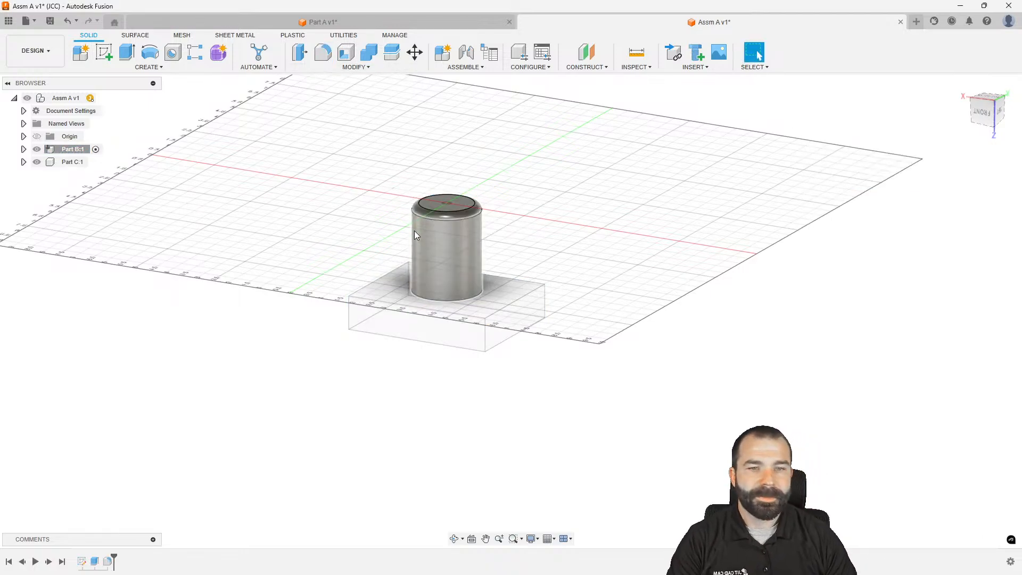
Make Part C active and chamfer the edges of the block face touching the cylinder by 0.05 in
click(95, 161)
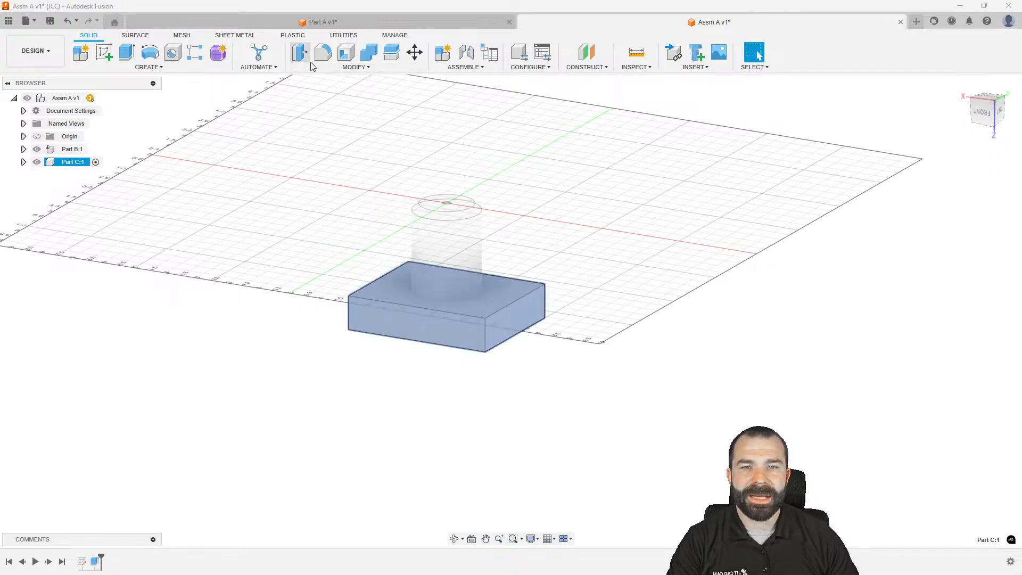
click(355, 68)
click(325, 117)
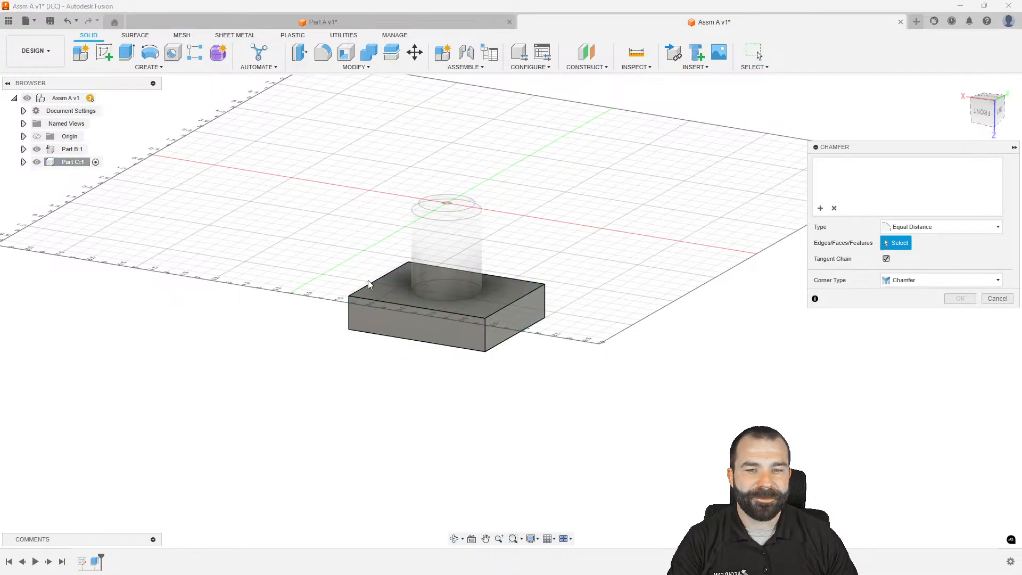
click(378, 289)
text(.05)
key(Return)
scroll(445, 337, down, 1)
scroll(379, 250, up, 2)
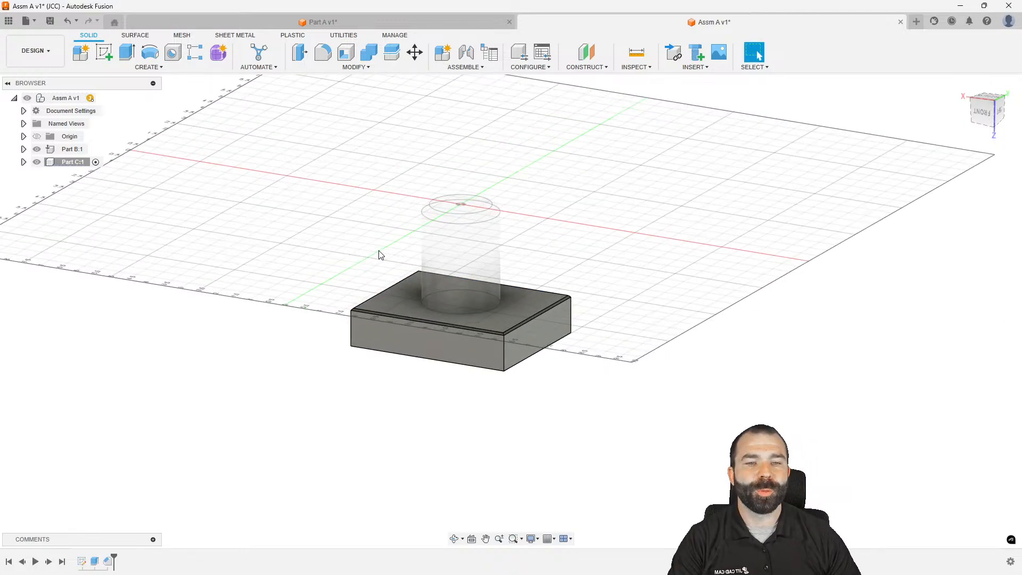
scroll(388, 256, up, 2)
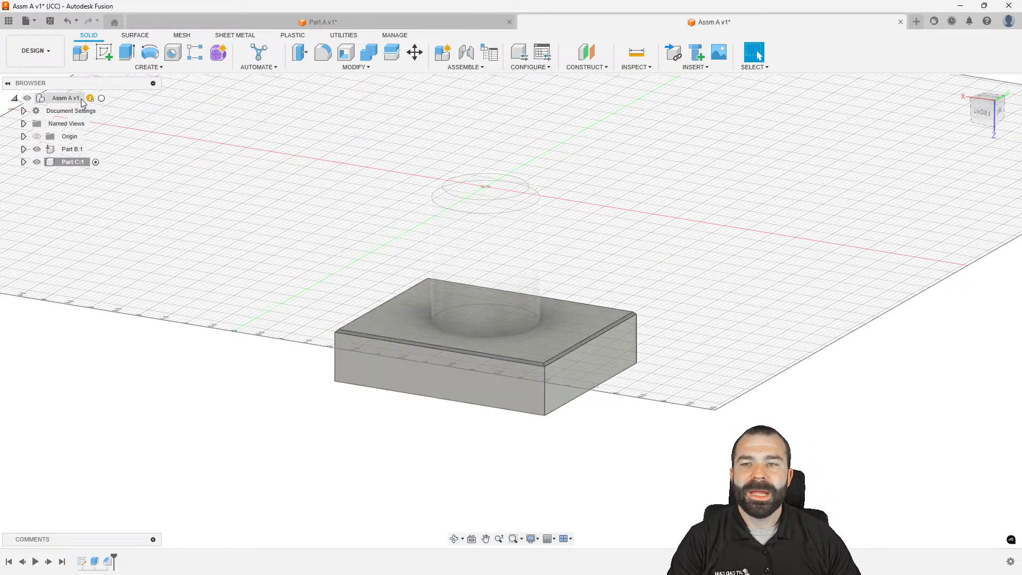
Make the top-level Assm A active and turn off the layout grid and snap to grid
click(103, 99)
scroll(195, 238, down, 2)
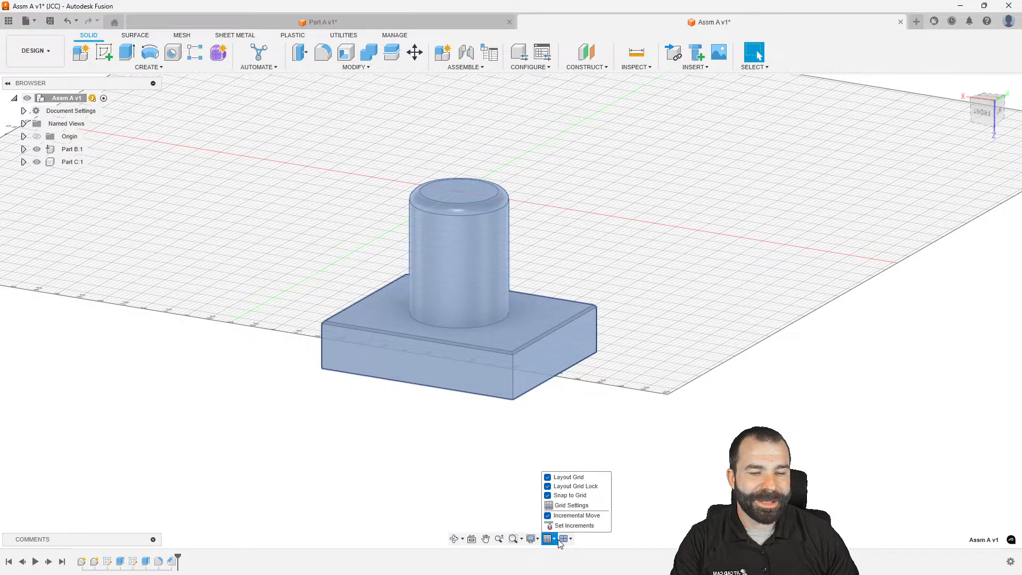
click(547, 477)
click(548, 495)
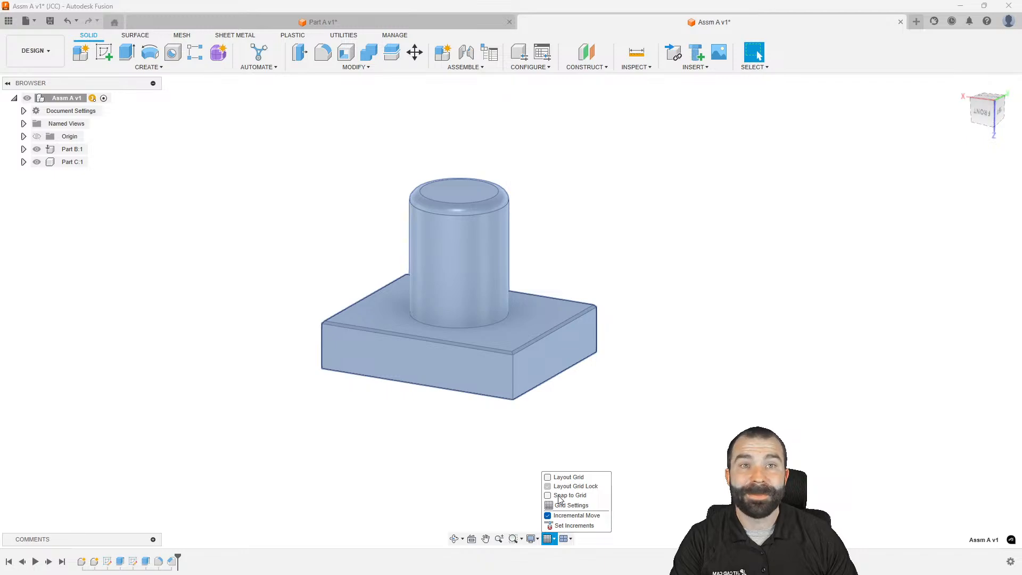
click(502, 474)
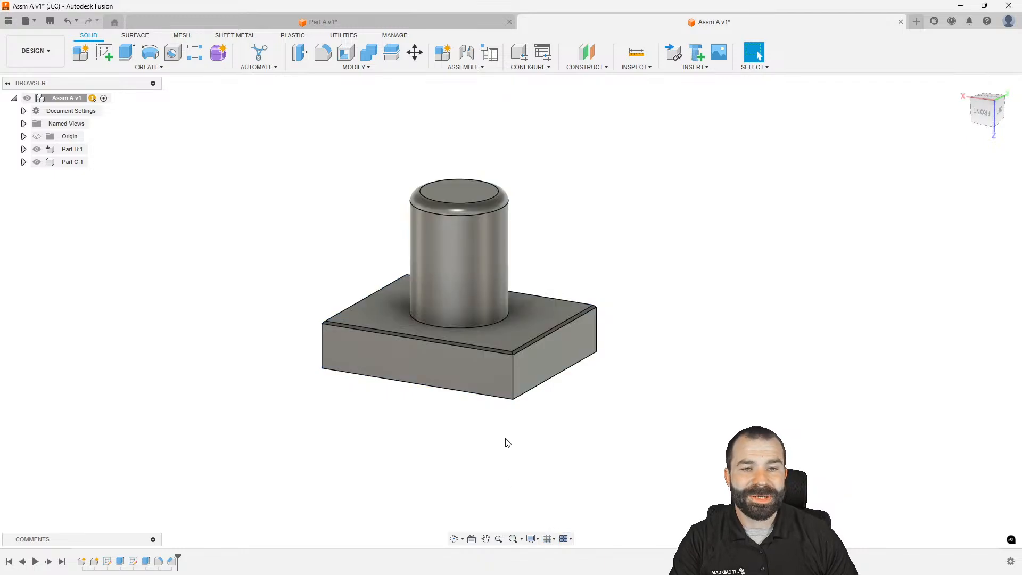
scroll(503, 442, down, 3)
scroll(500, 441, up, 2)
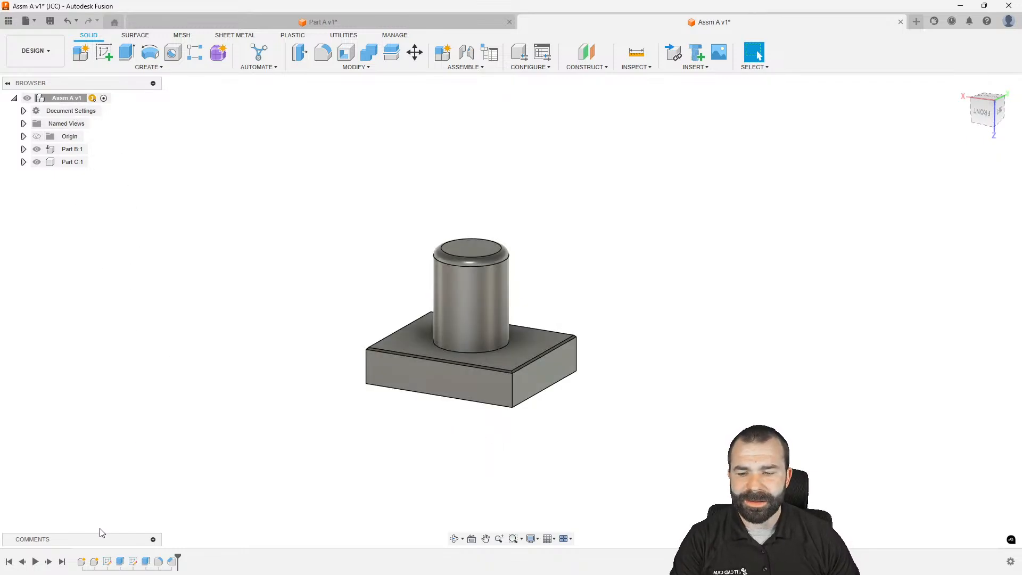
Highlight the Part C component, the cylinder's fillet and the block's chamfer through the assembly's feature history
click(94, 561)
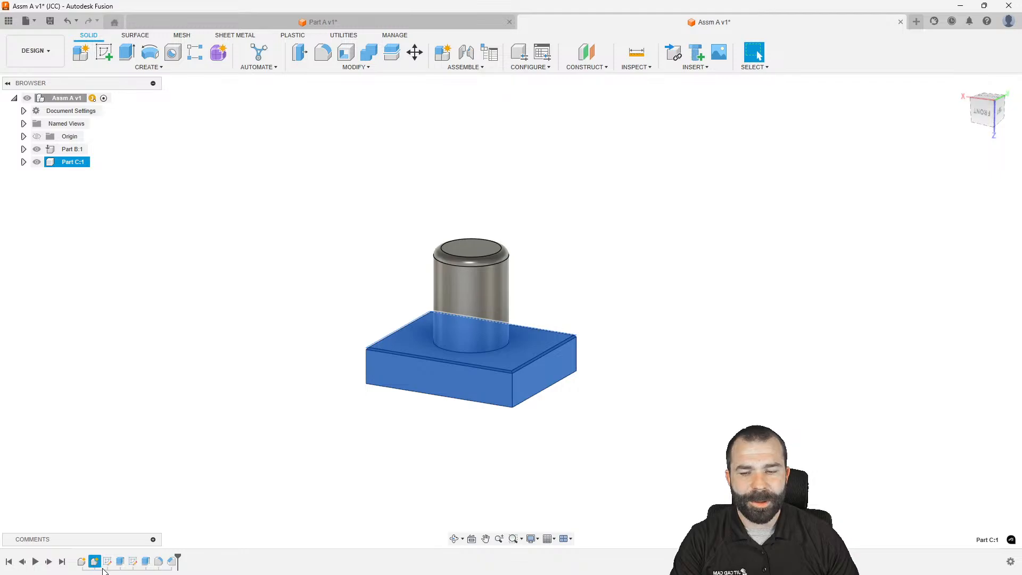
drag(106, 570, 151, 567)
click(158, 563)
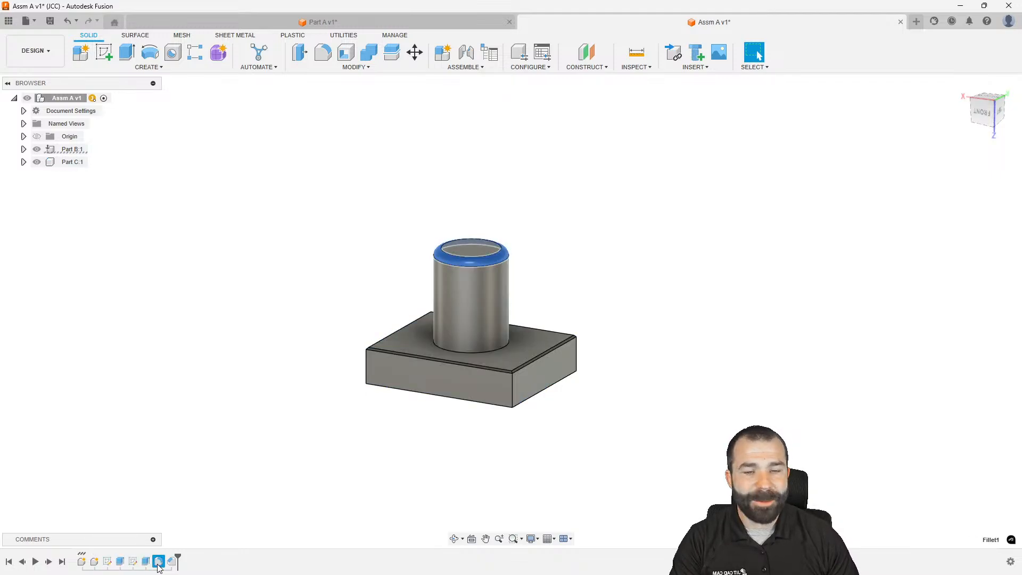
click(172, 561)
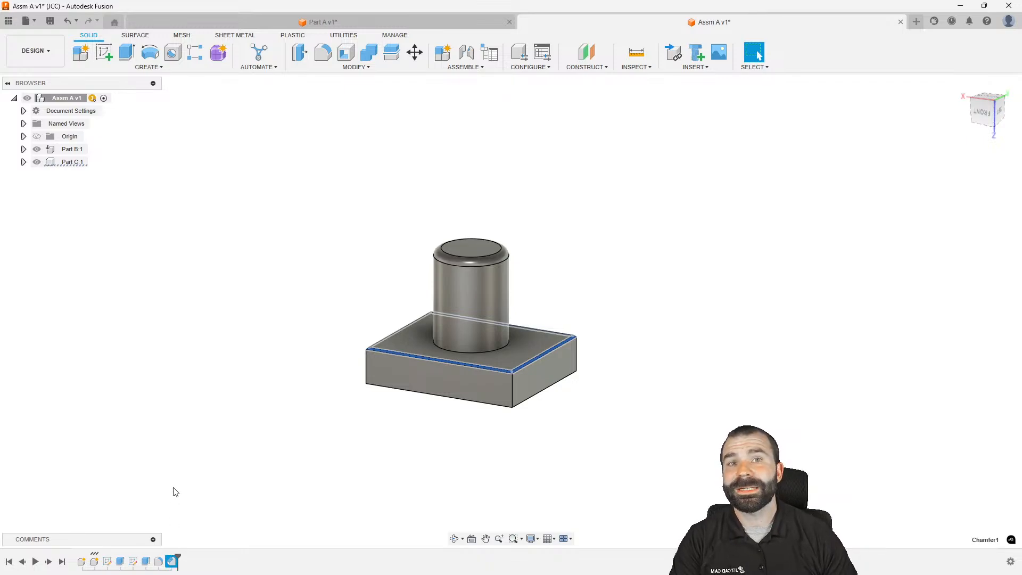
Activate Part C to examine its own feature history, and return to the top-level Assm A
click(95, 161)
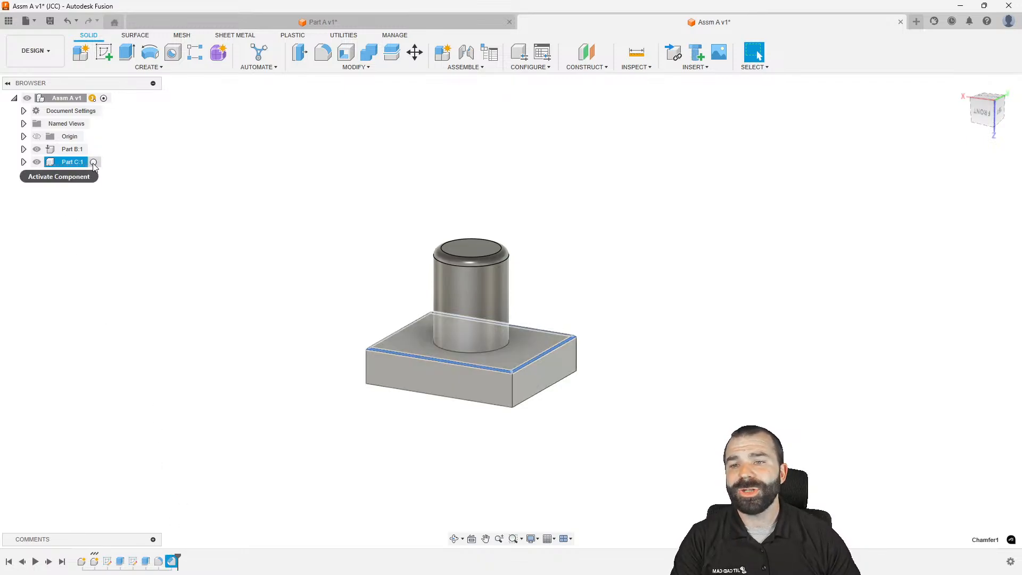
click(138, 299)
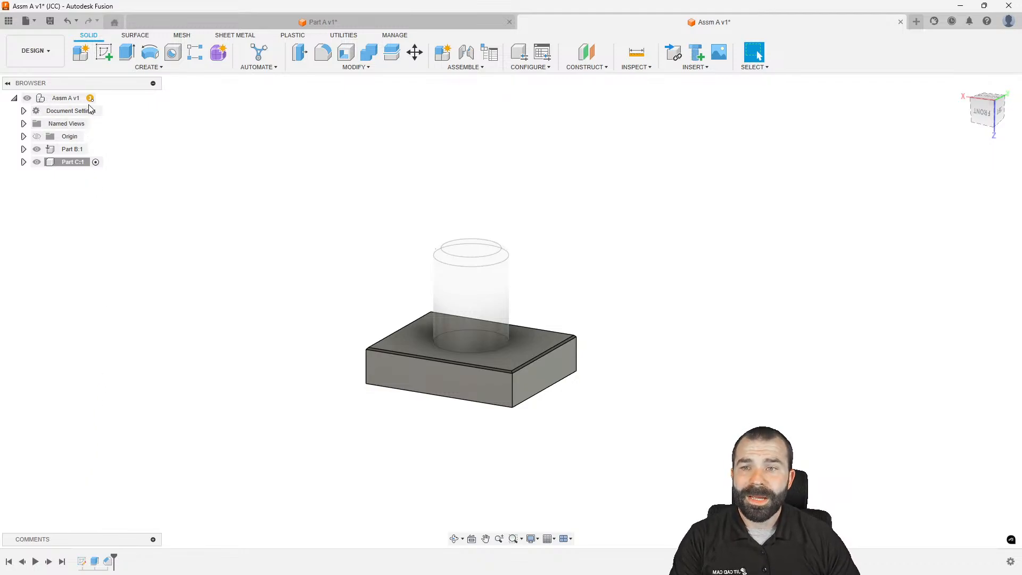
click(103, 98)
click(144, 171)
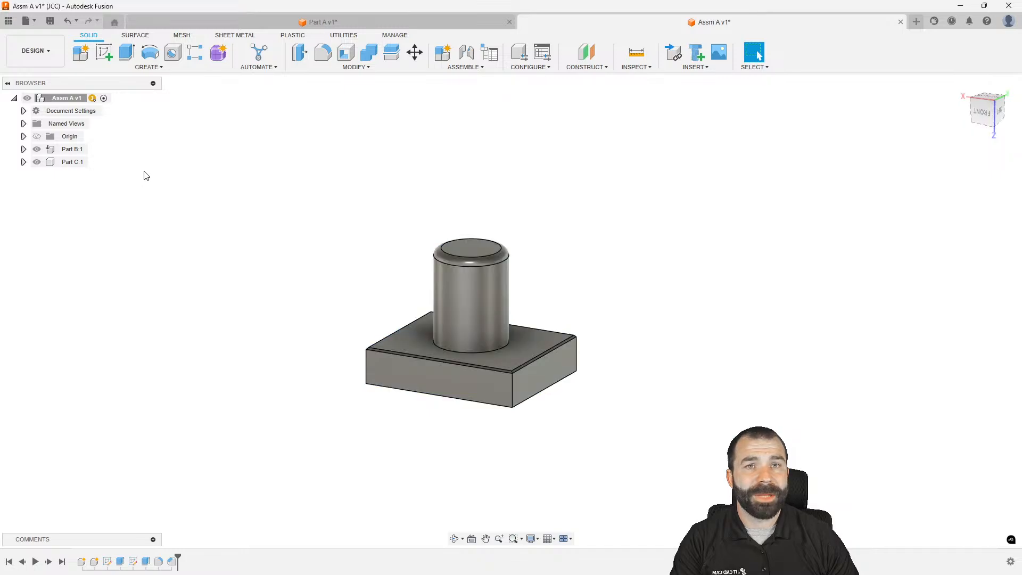
Insert the saved Part A from the JCC project into Assm A and move it -4.00 in along Z
click(10, 24)
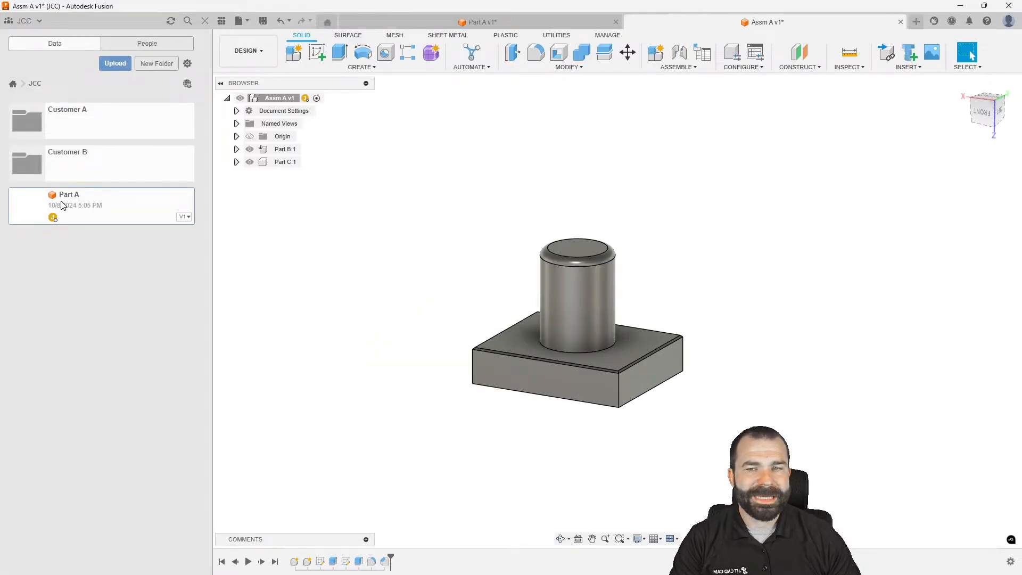
drag(61, 205, 297, 201)
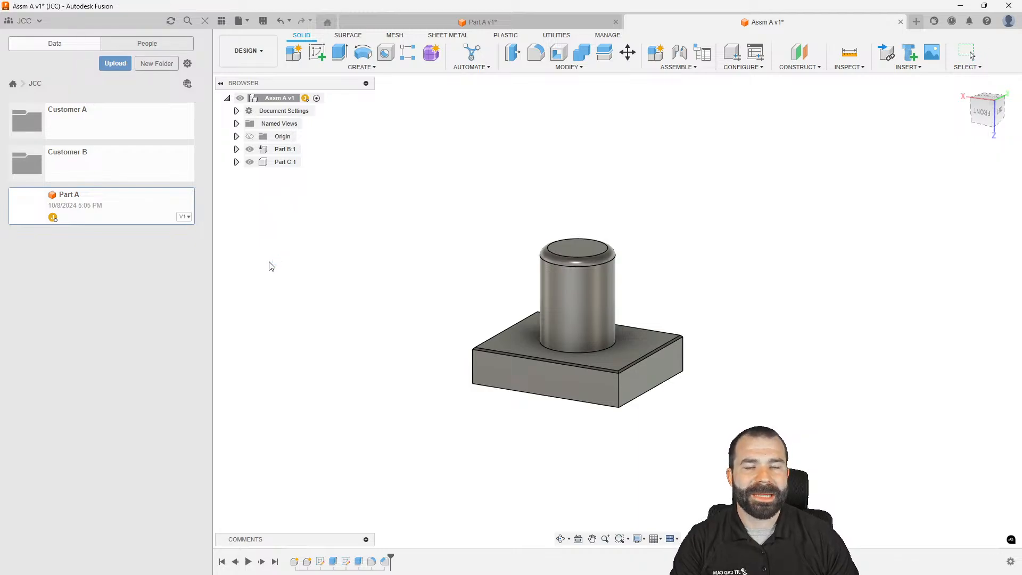
scroll(426, 255, down, 4)
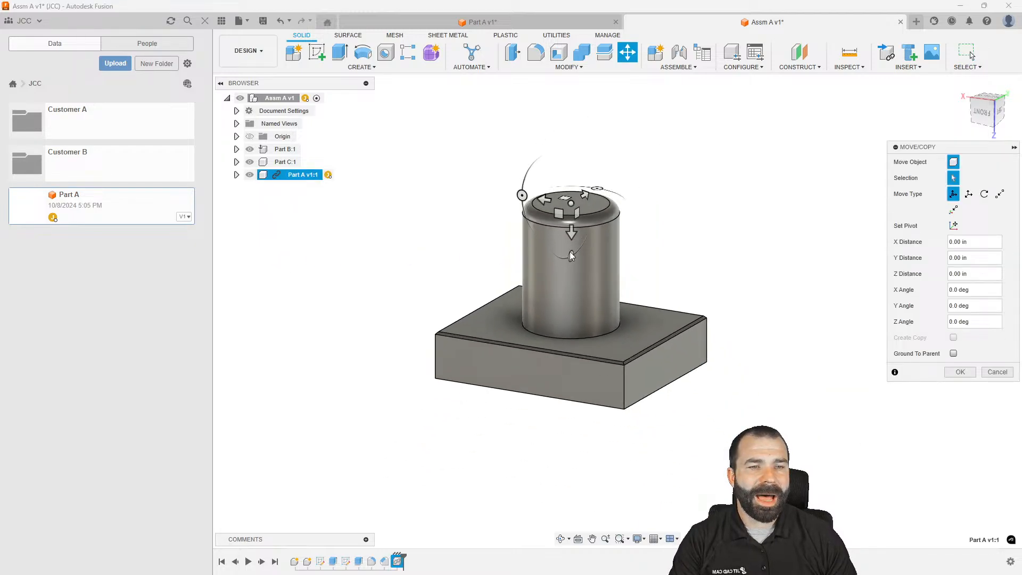
drag(570, 240, 589, 102)
text(-4)
key(Return)
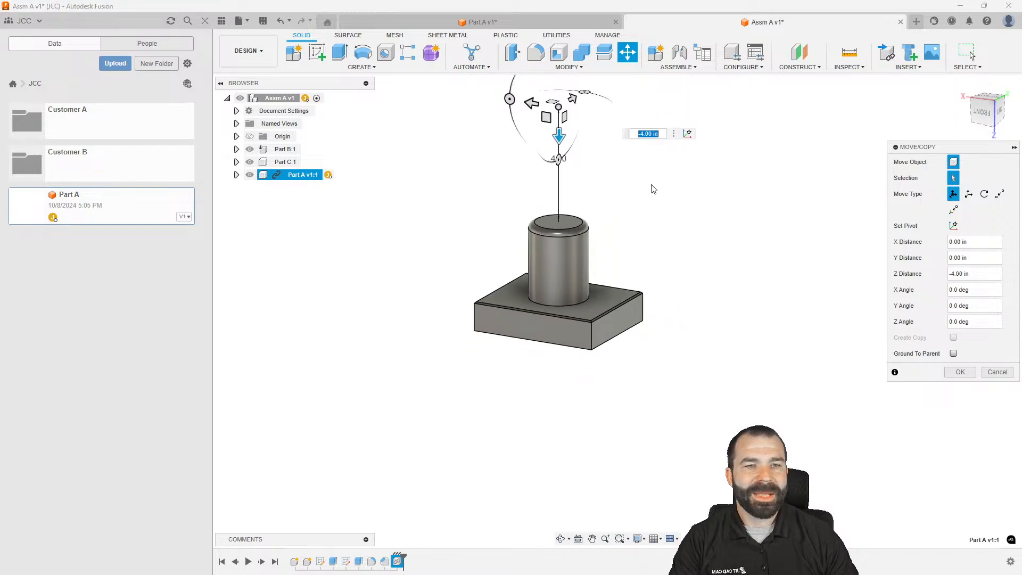
click(956, 372)
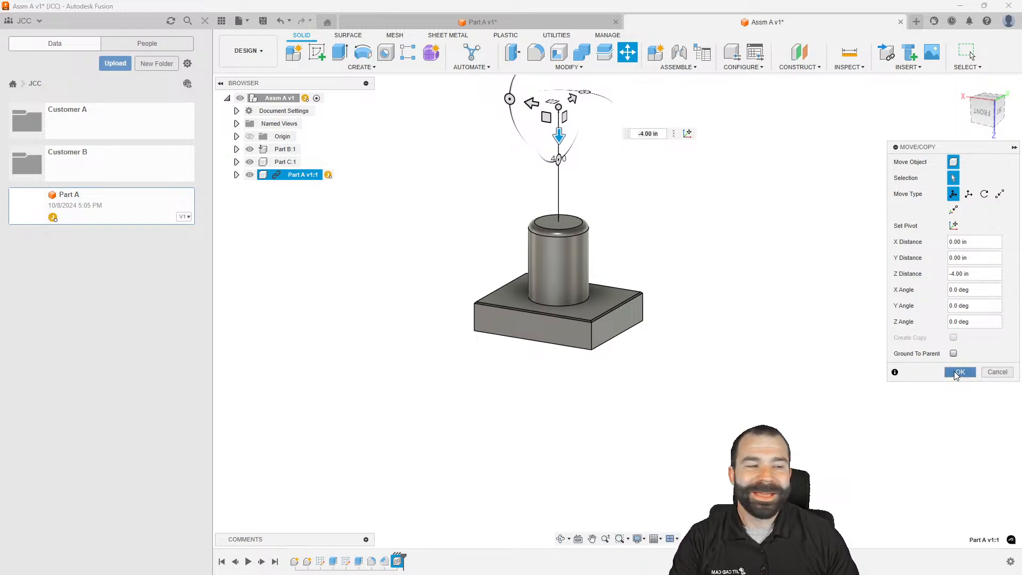
scroll(428, 384, down, 2)
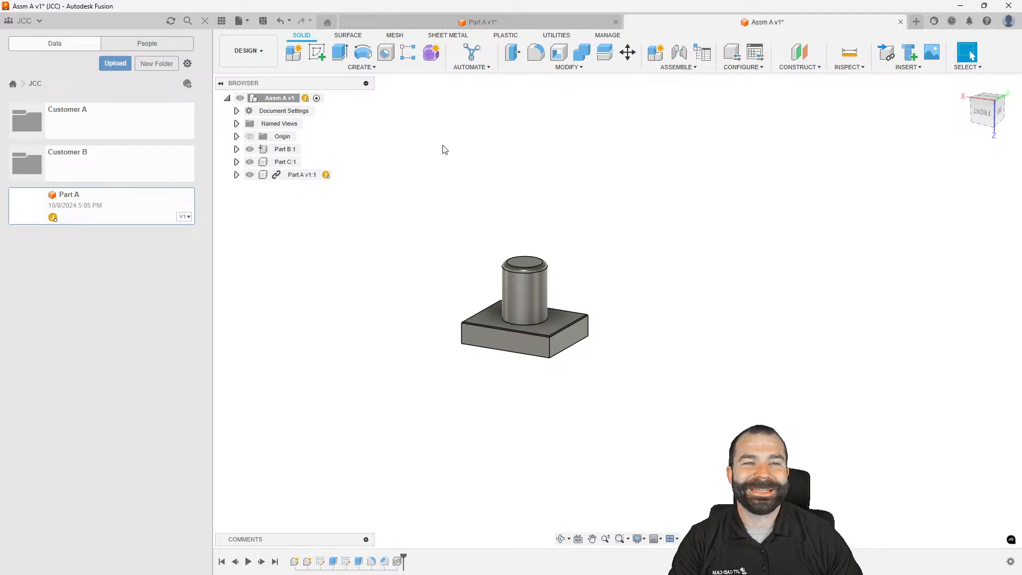
Switch to the Part A design, clear its selection and save it as a new version
click(471, 22)
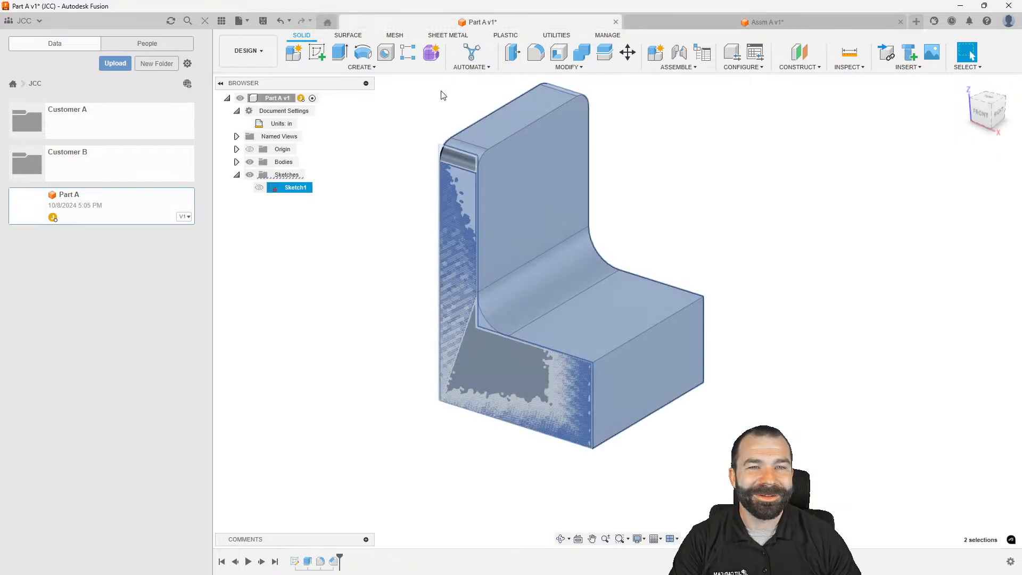
click(375, 347)
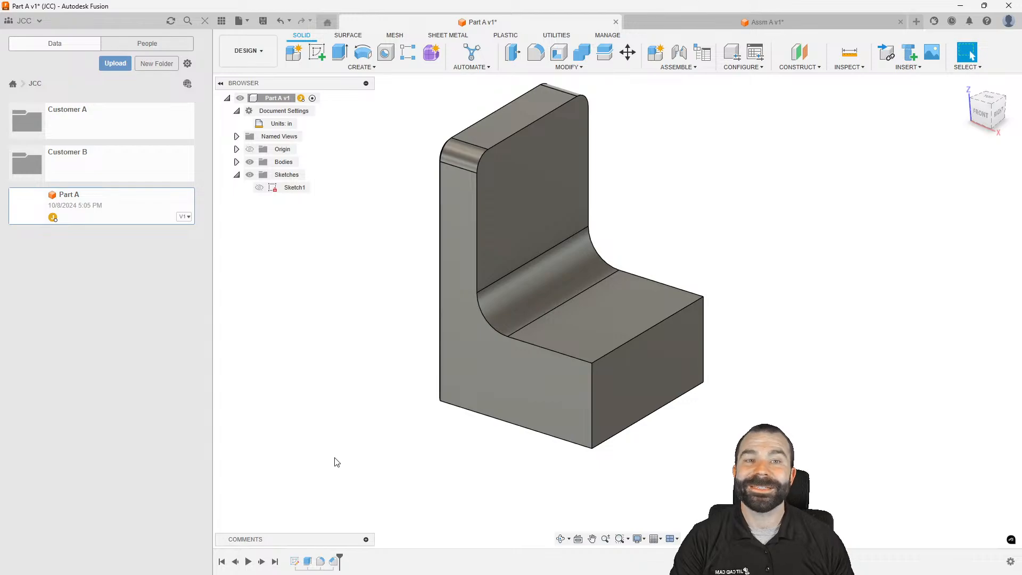
click(263, 22)
click(506, 316)
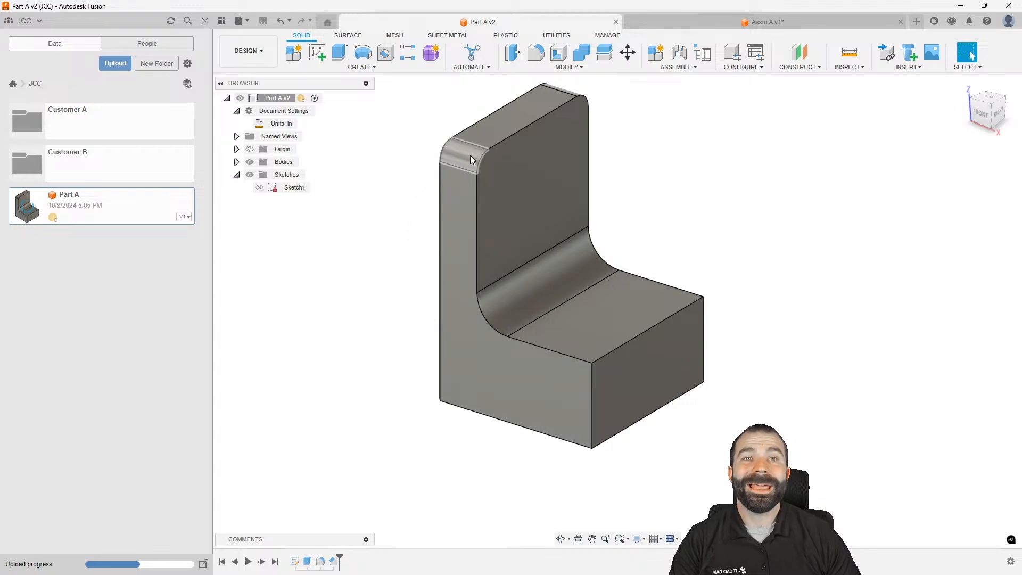
Return to Assm A and update the out-of-date Part A reference to its latest version
click(646, 23)
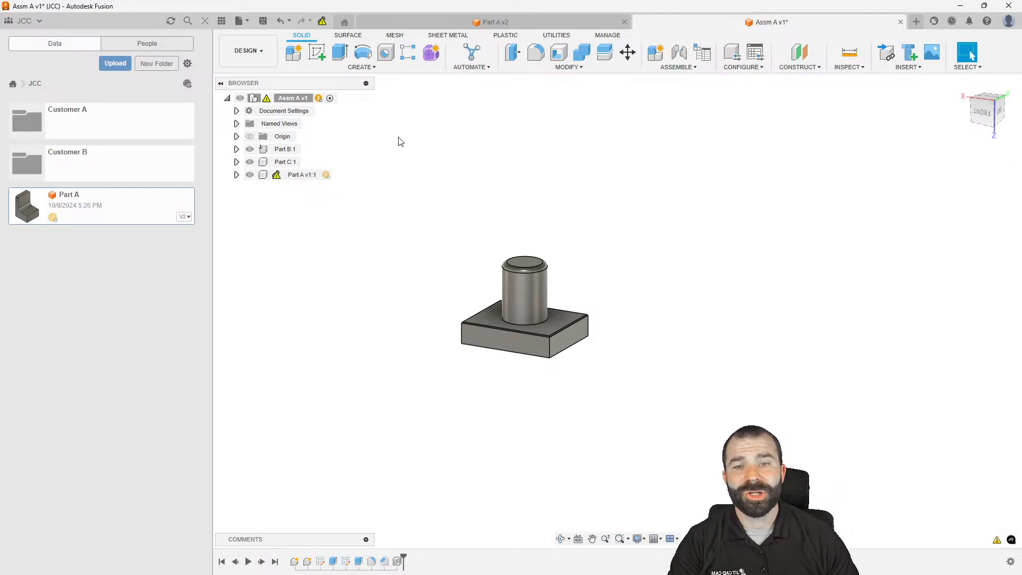
mouse_move(277, 178)
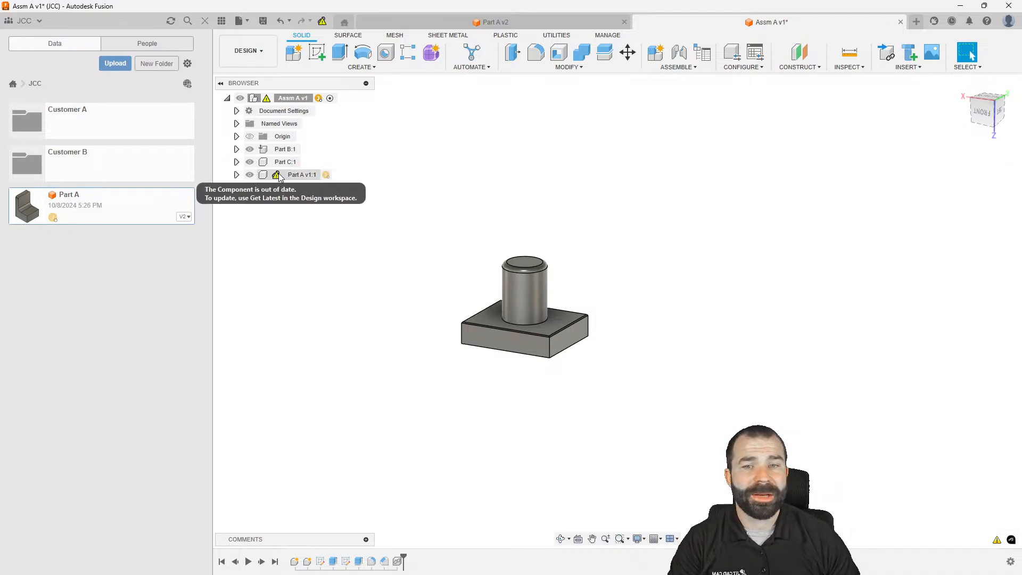
click(322, 23)
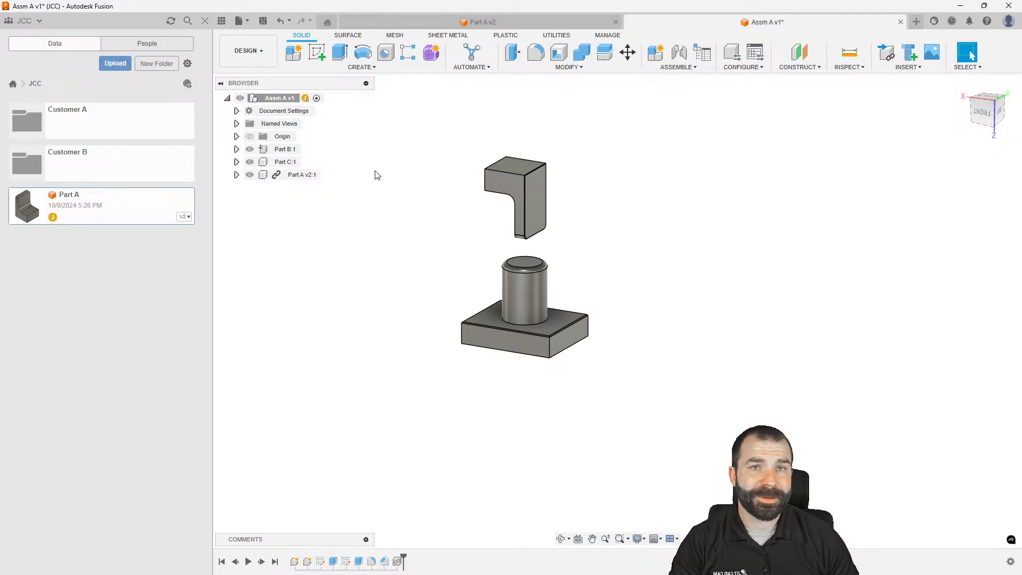
Open the linked Part A for editing in place within Assm A, acknowledging the associativity notice
click(311, 179)
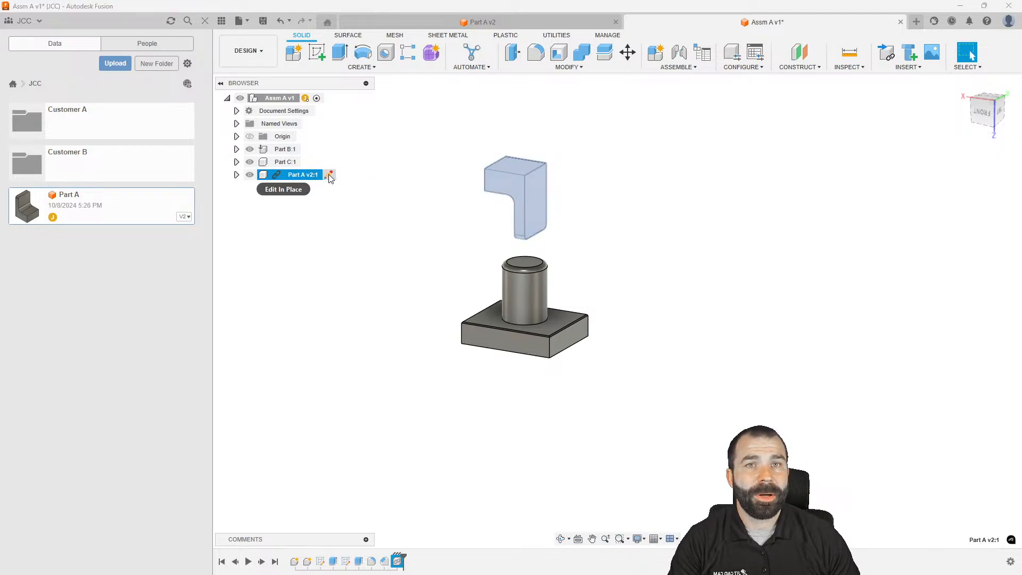
click(377, 192)
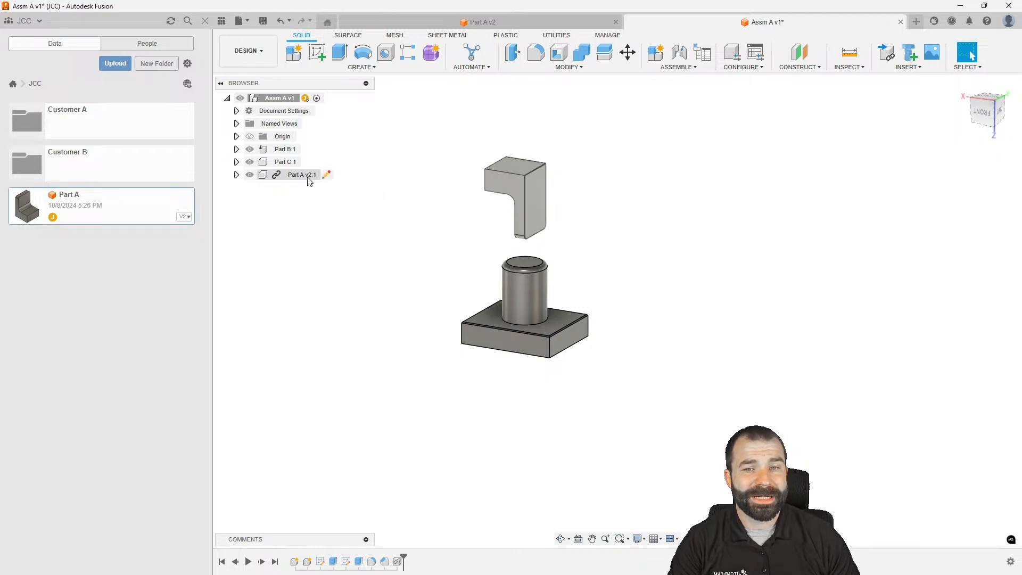
mouse_move(277, 176)
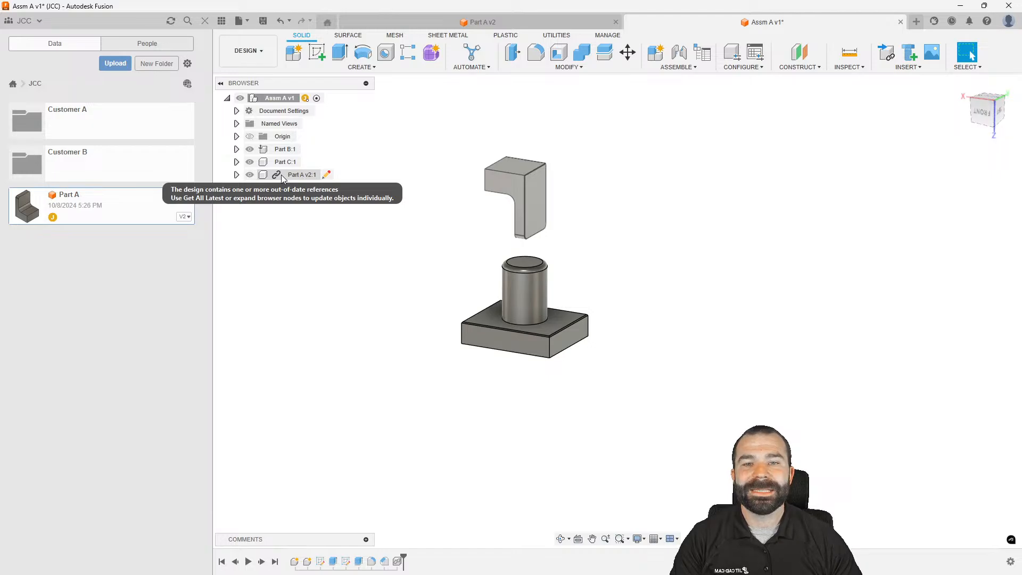
click(326, 176)
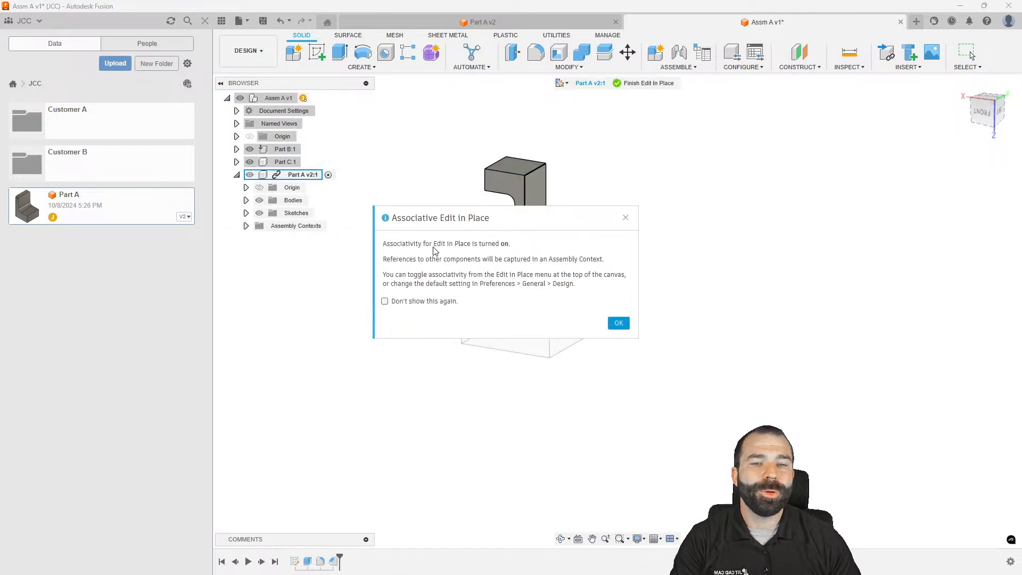
click(617, 324)
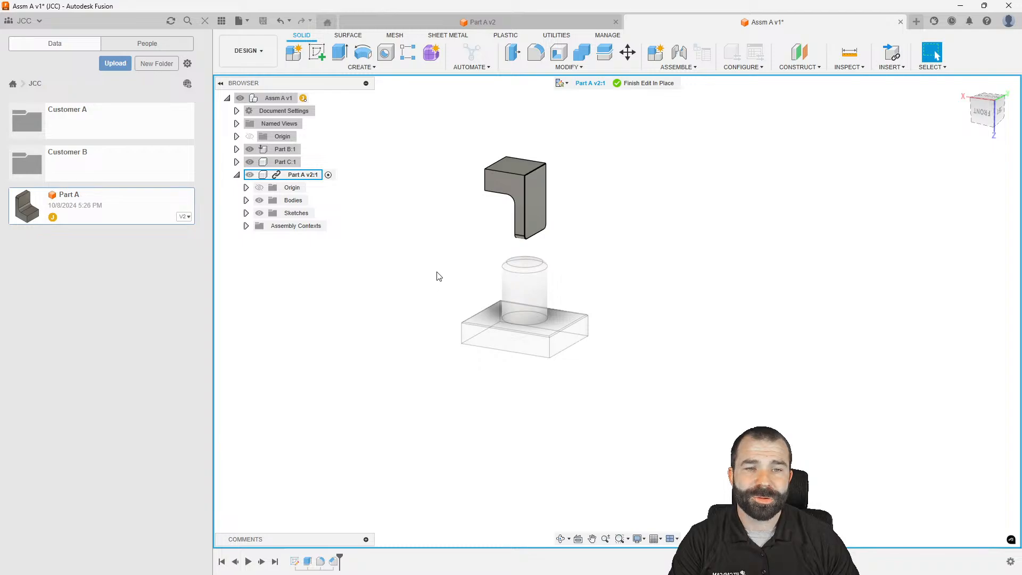
Edit Part A's fillet feature, setting the two end edges to 0.55 in and enlarging the inner corner radius
double_click(321, 561)
scroll(537, 226, up, 4)
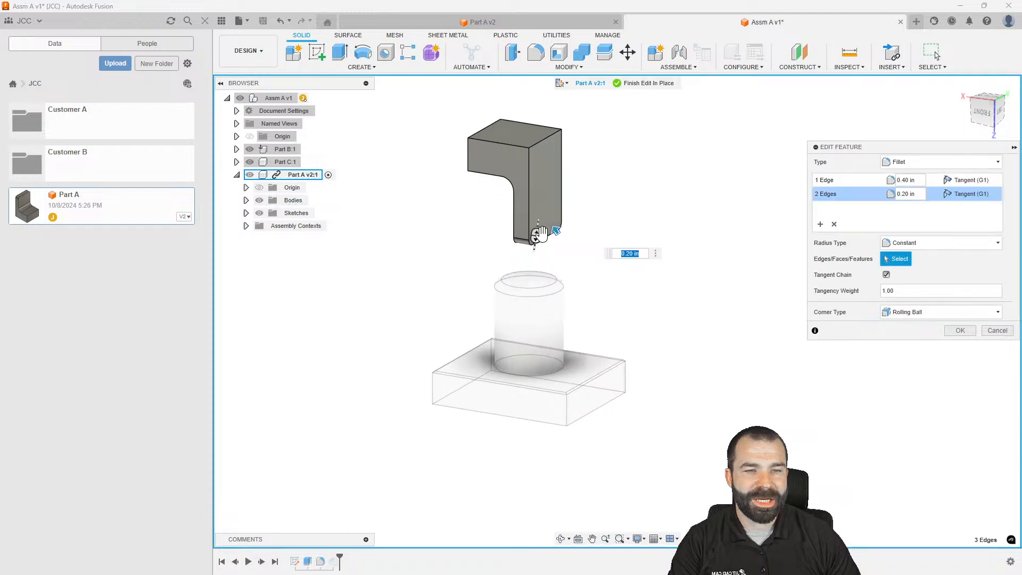
drag(556, 223, 540, 249)
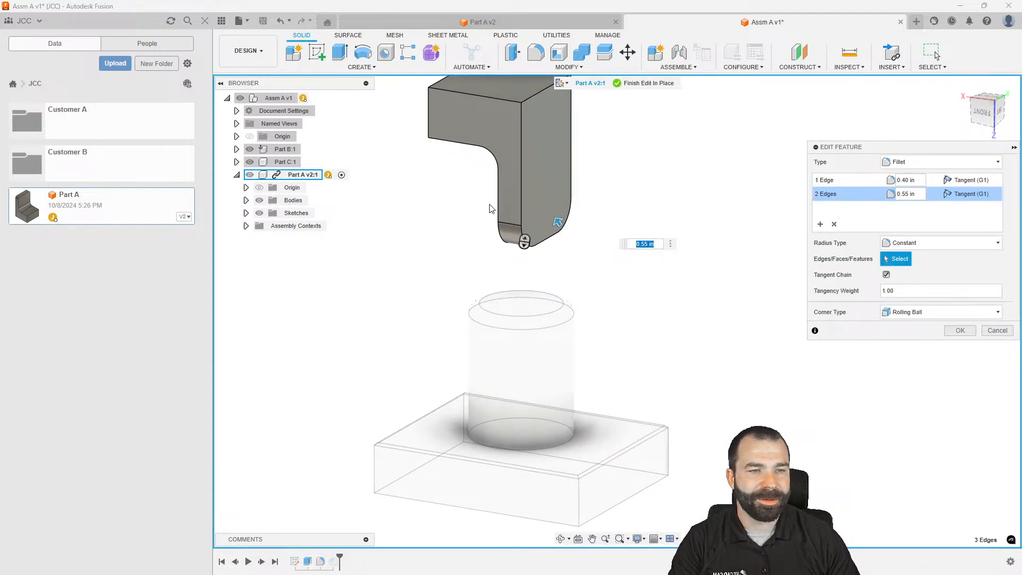
click(826, 180)
drag(520, 143, 646, 238)
click(959, 330)
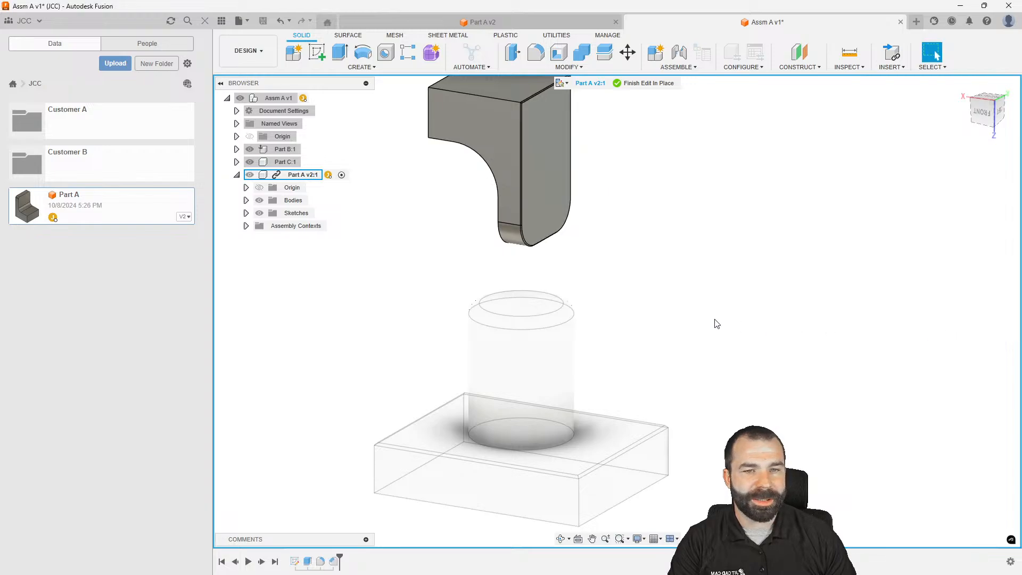
scroll(552, 286, down, 3)
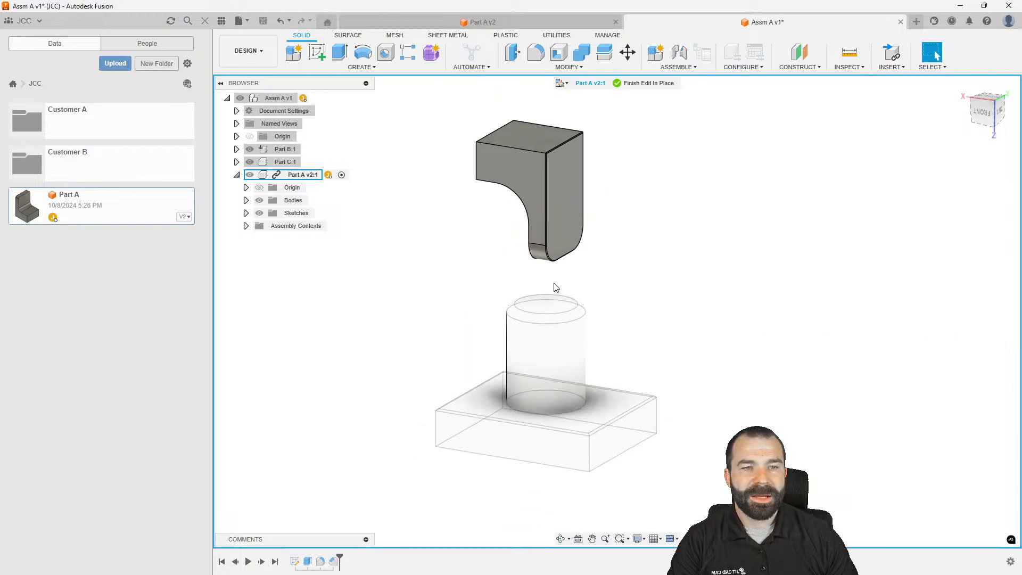
Finish editing Part A in place and save both designs with the version description "Build Up for Testing"
click(631, 84)
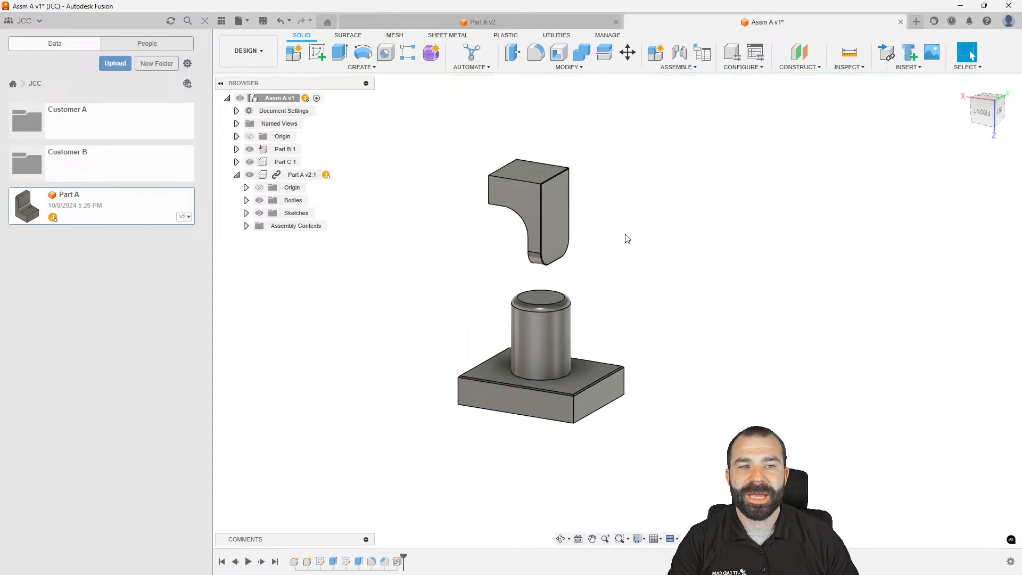
click(263, 22)
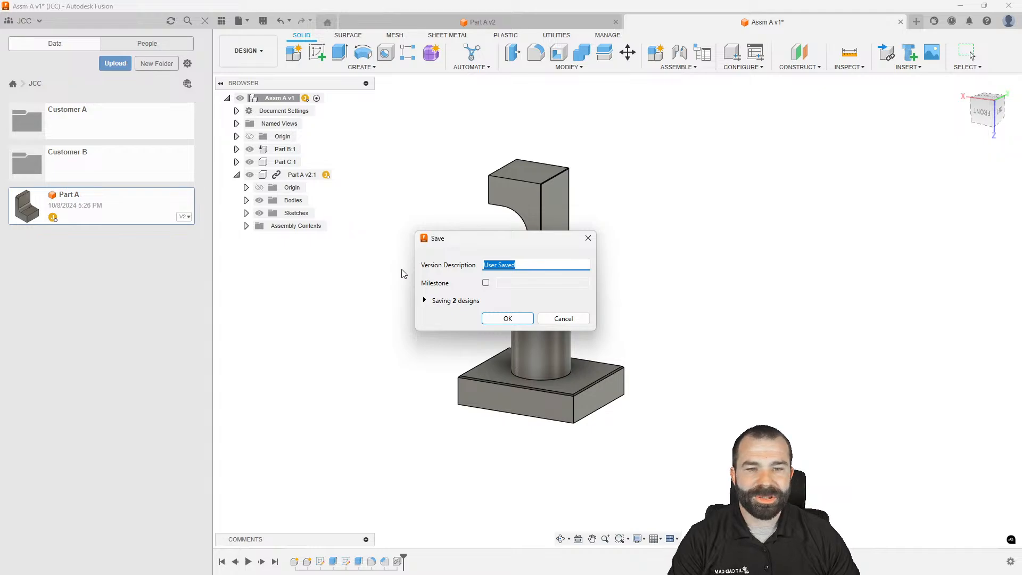
click(425, 302)
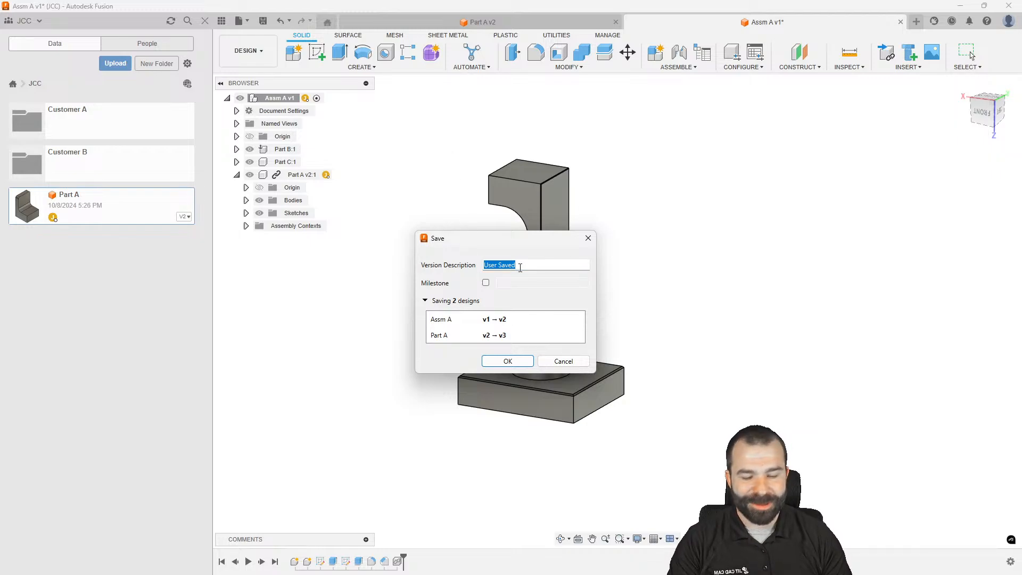
text(Build )
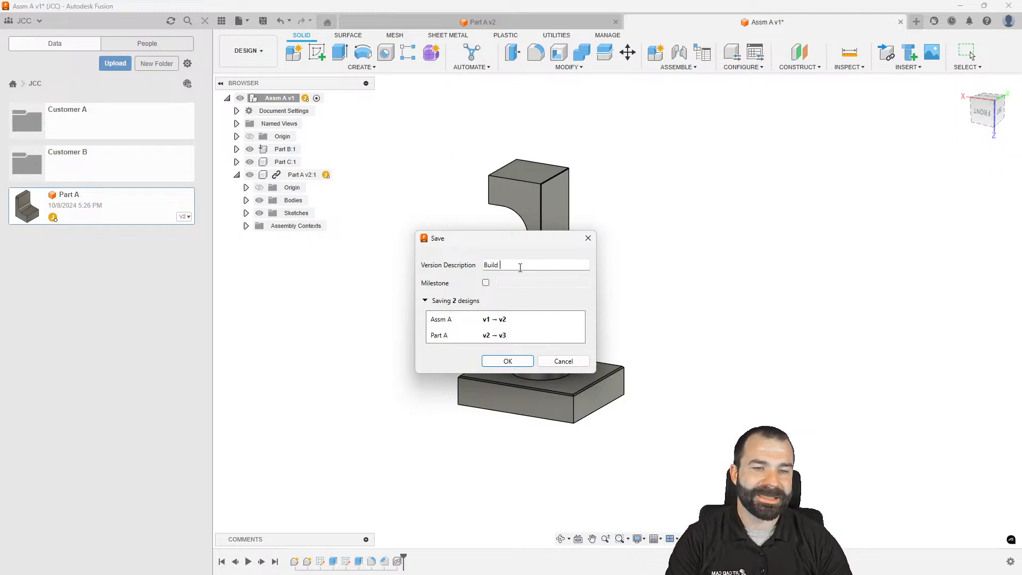
text(Up for Testing)
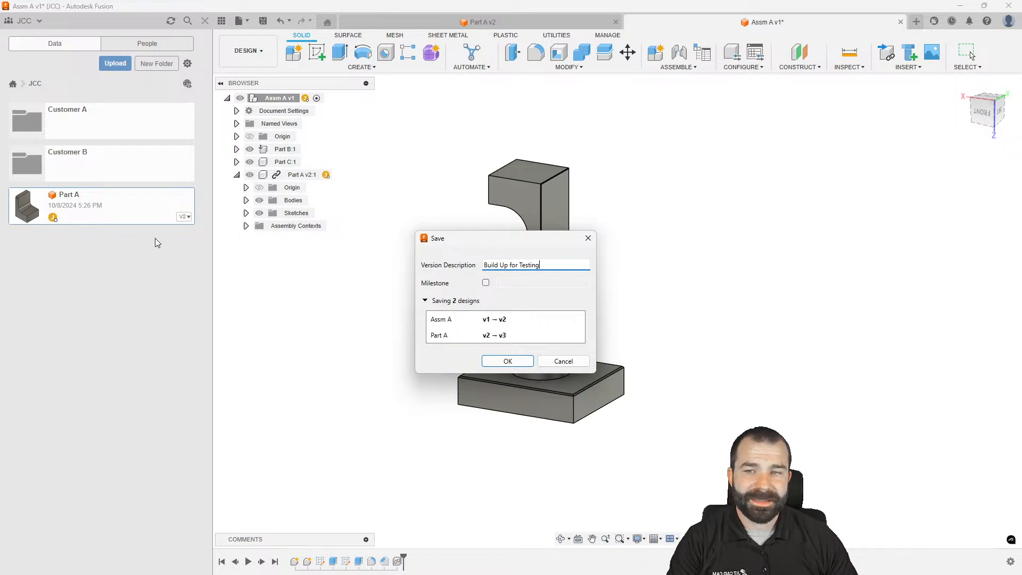
click(508, 362)
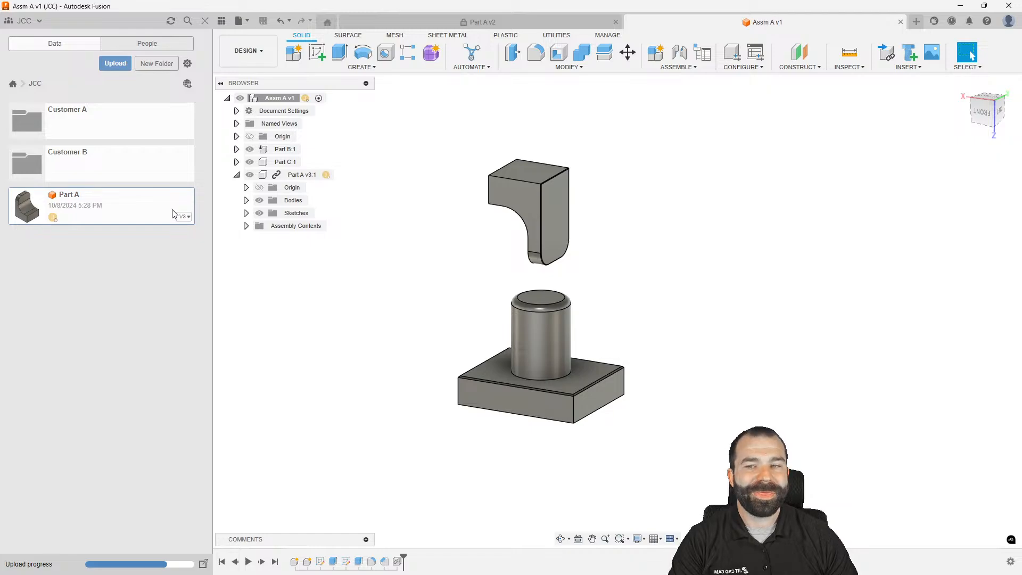
Switch to the Part A design, update it to its latest version and highlight its three filleted faces for inspection
click(468, 22)
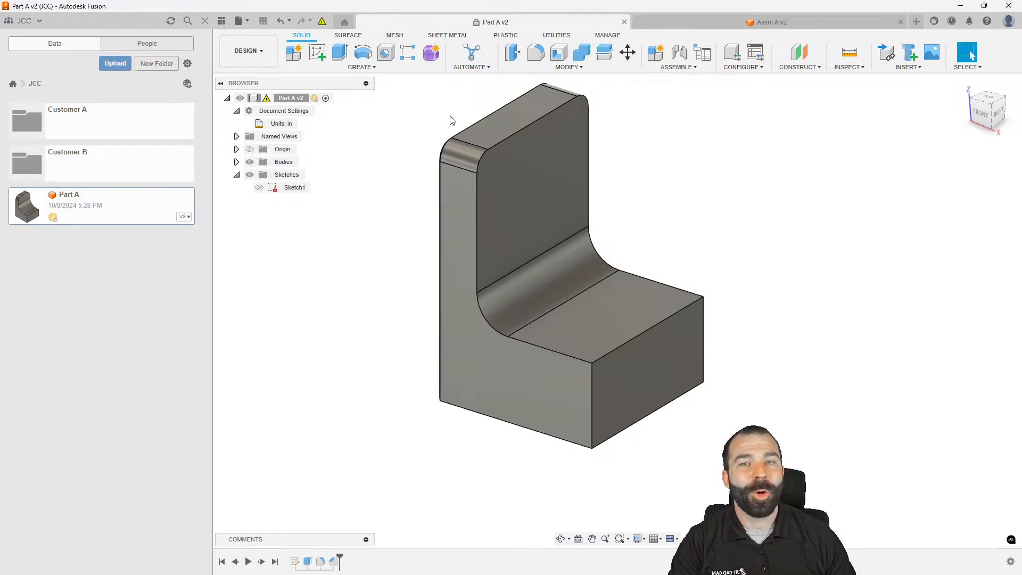
click(322, 20)
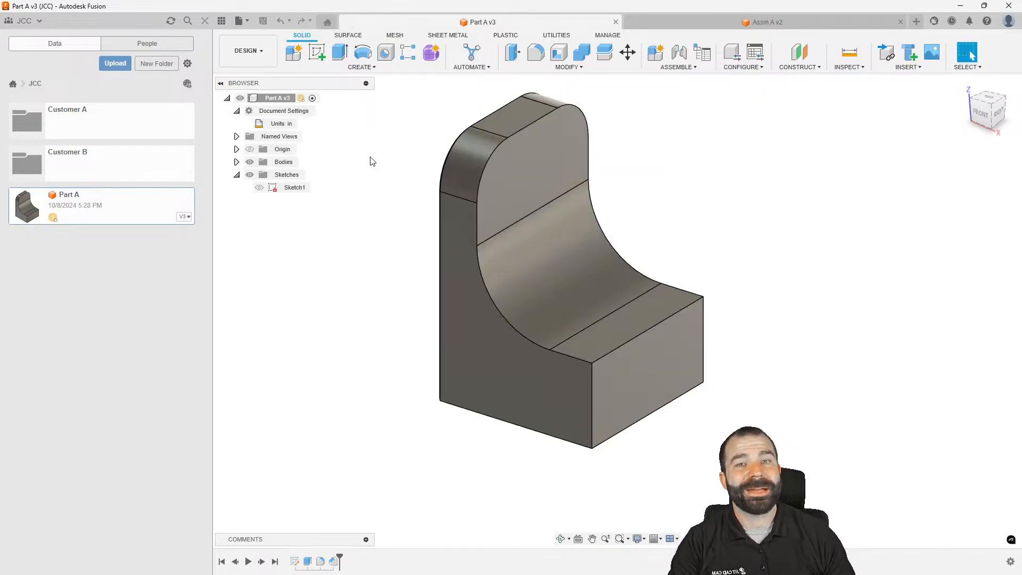
click(528, 257)
ctrl+click(471, 163)
ctrl+click(552, 102)
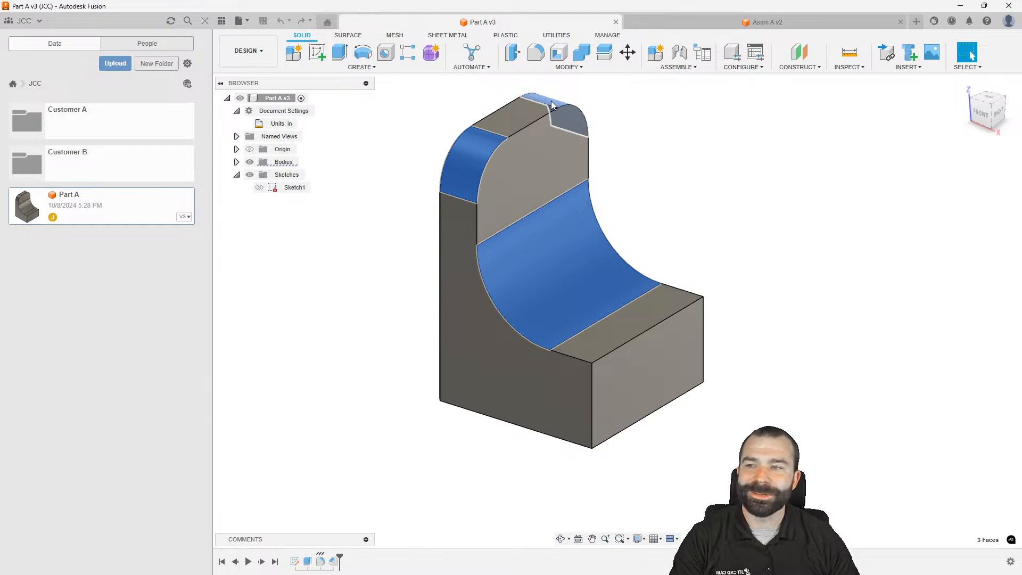
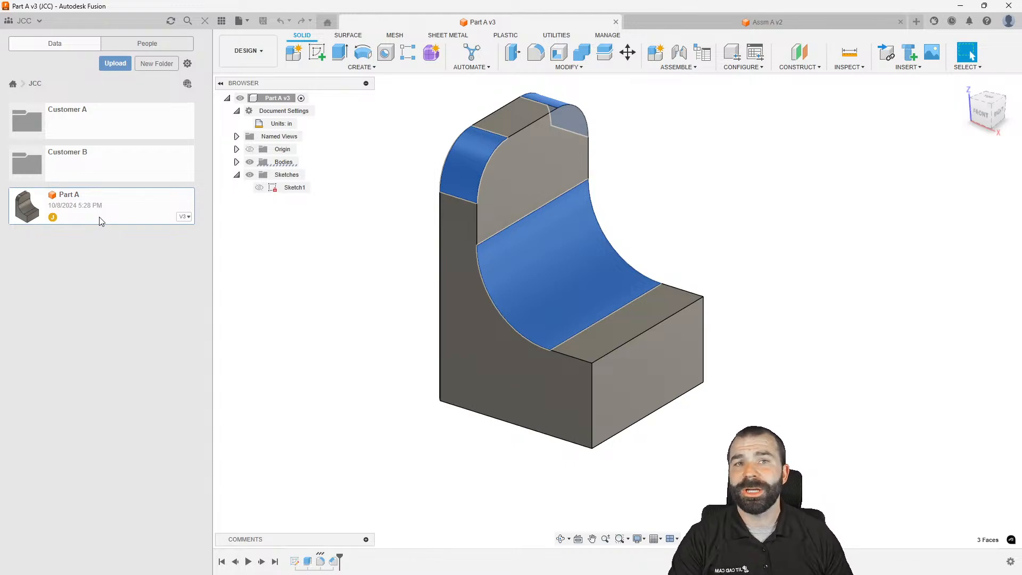
click(338, 223)
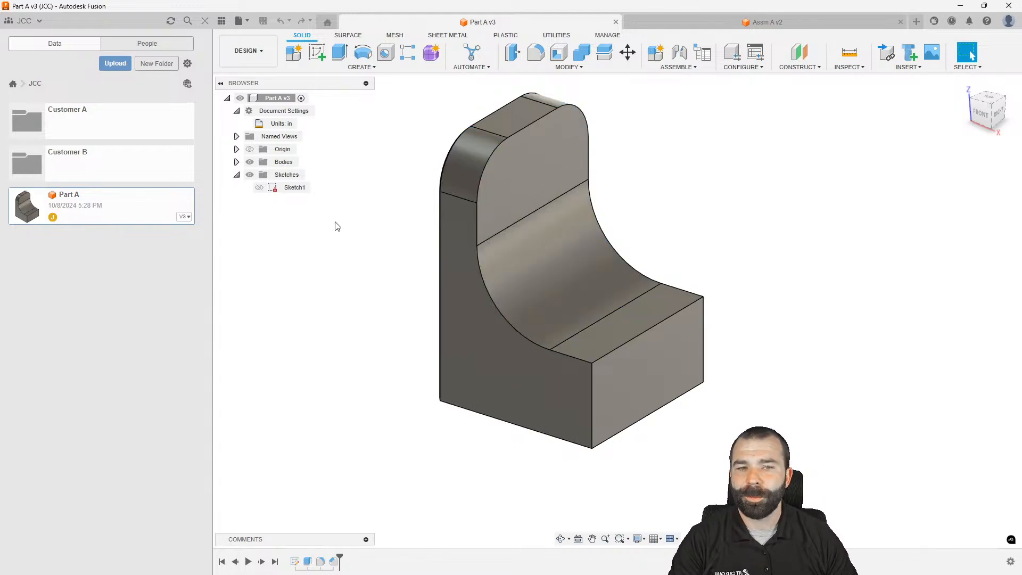
Show Part A's version history from Assm A and view the Part A design again
click(693, 24)
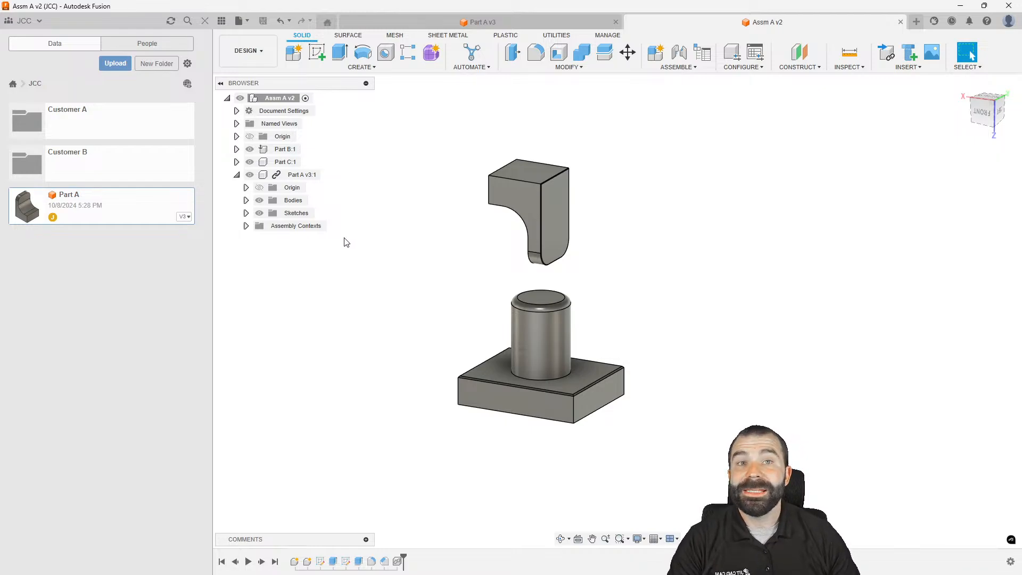
click(181, 221)
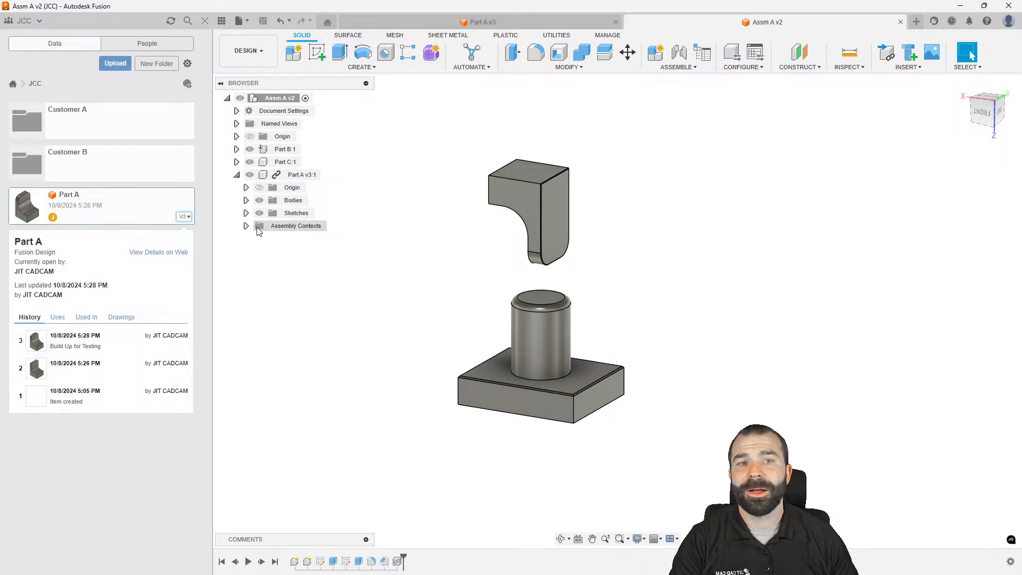
click(458, 23)
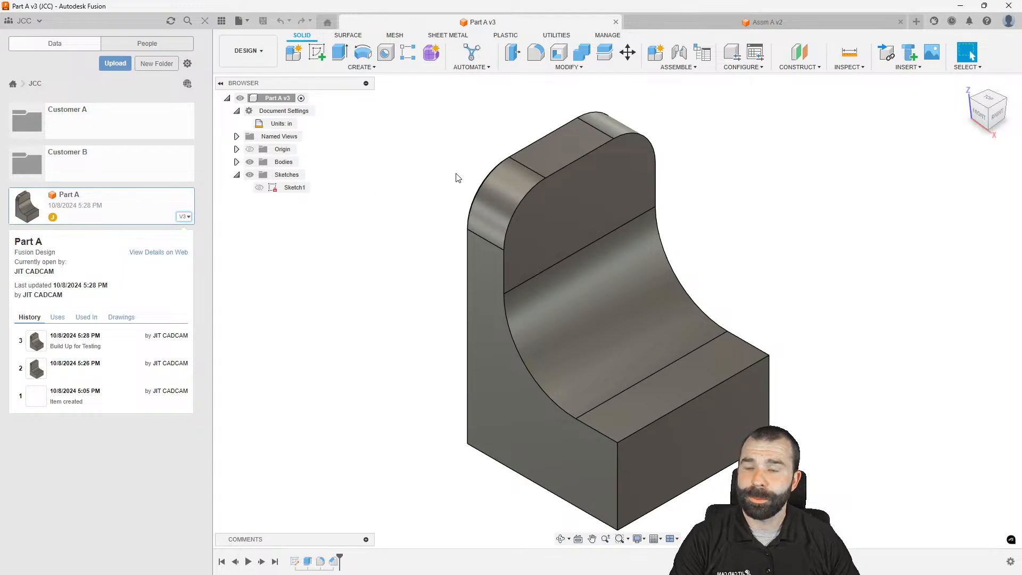
Return to Assm A and break the link of the Part A component
click(695, 23)
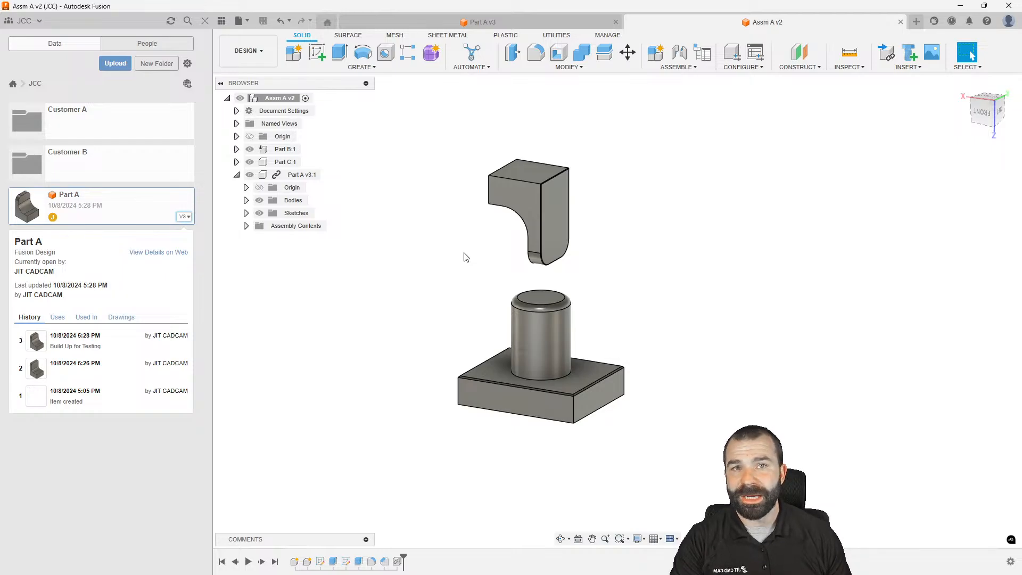
right_click(287, 175)
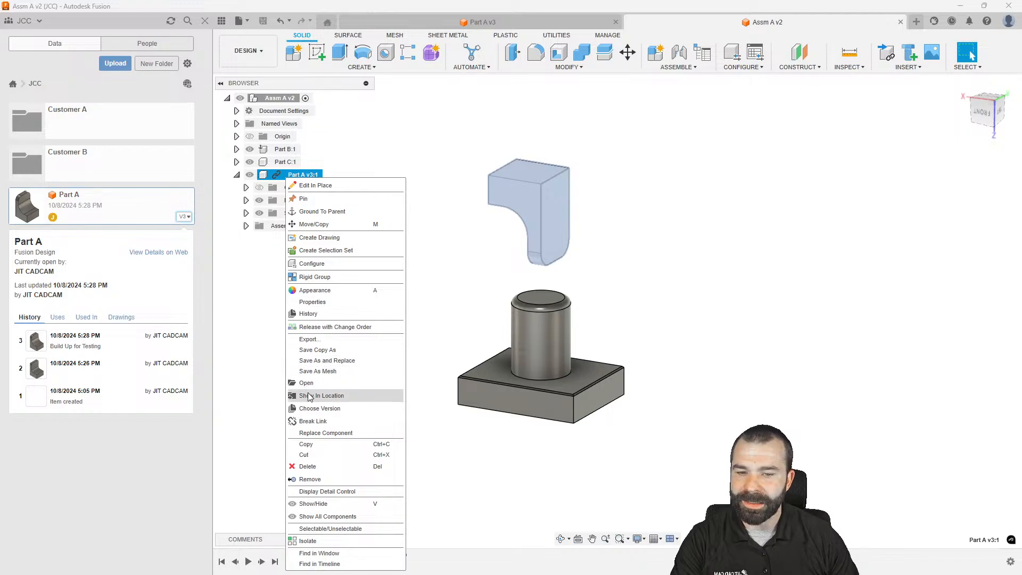
click(311, 421)
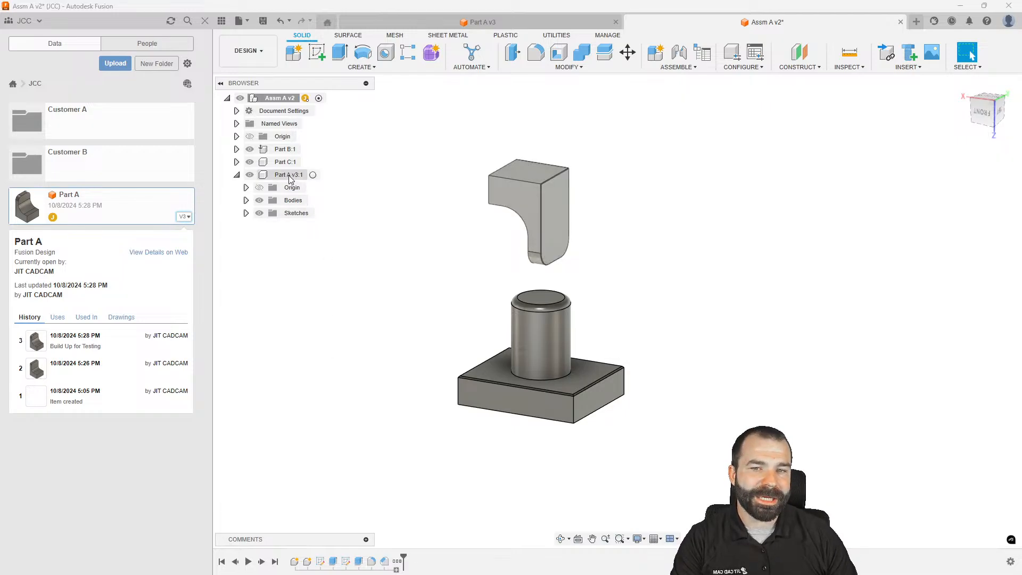
Activate Part A to expand its timeline group, reactivate Assm A and inspect Part A's component entry in the full timeline
click(312, 174)
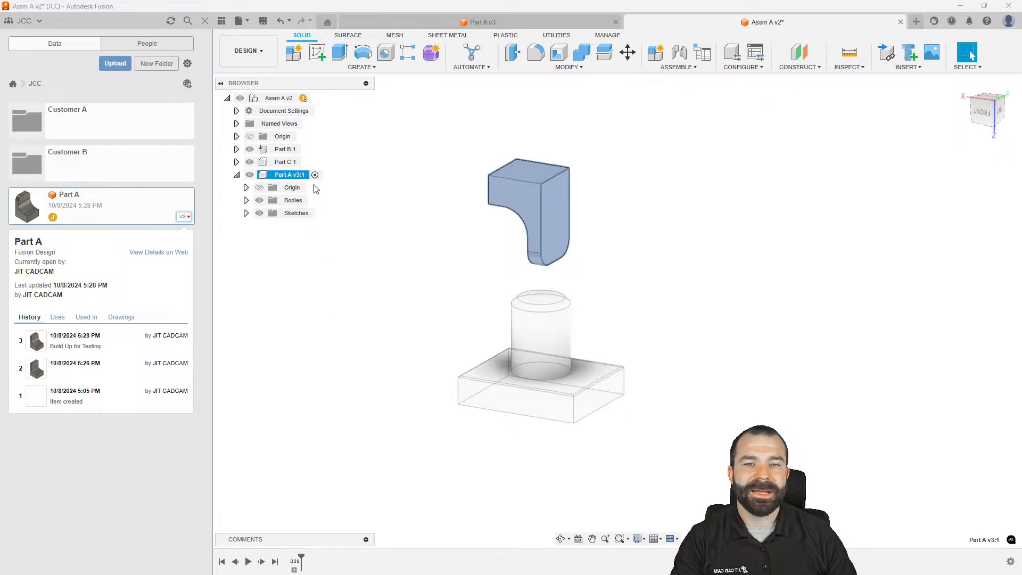
click(326, 287)
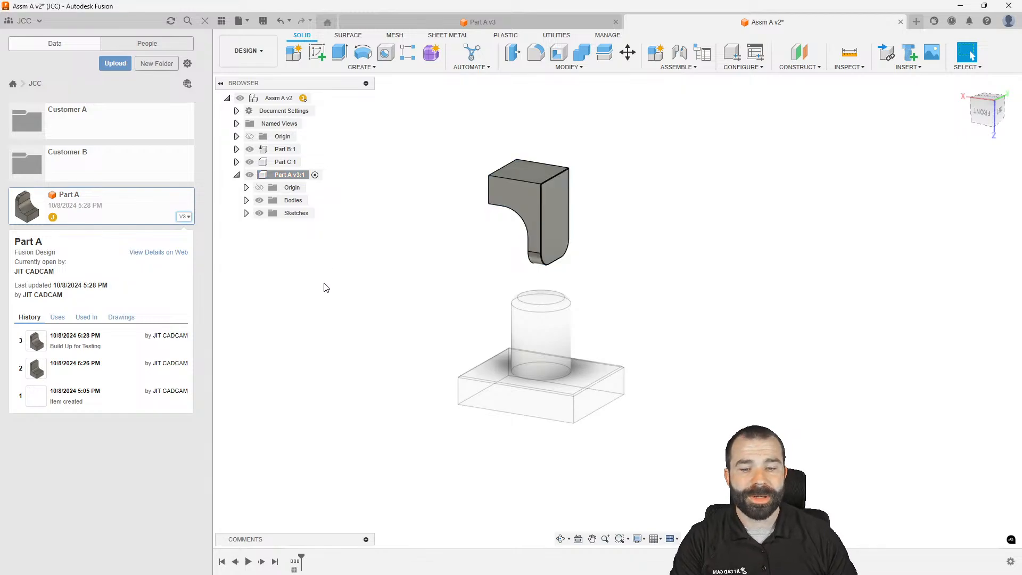
click(294, 569)
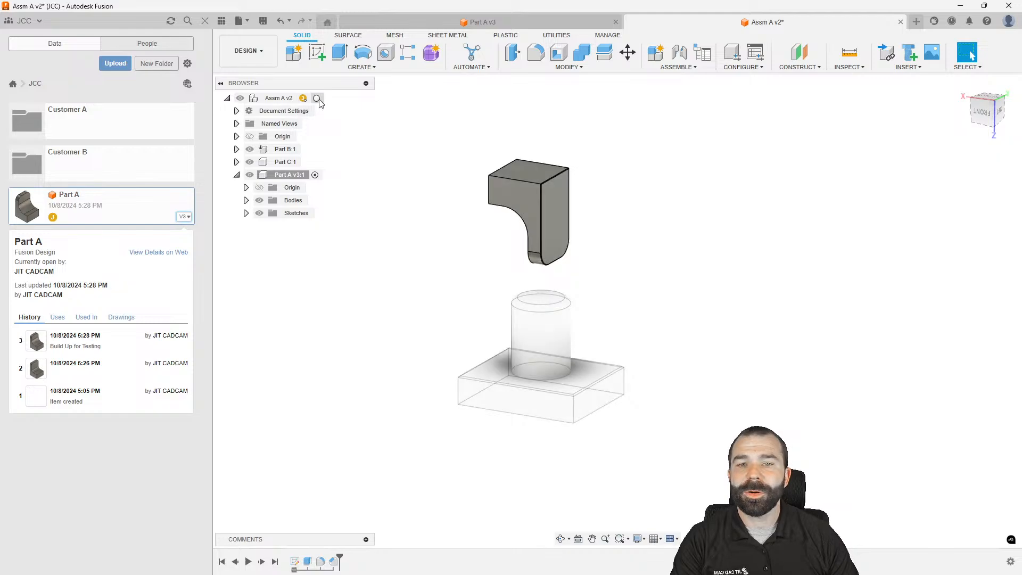
click(318, 99)
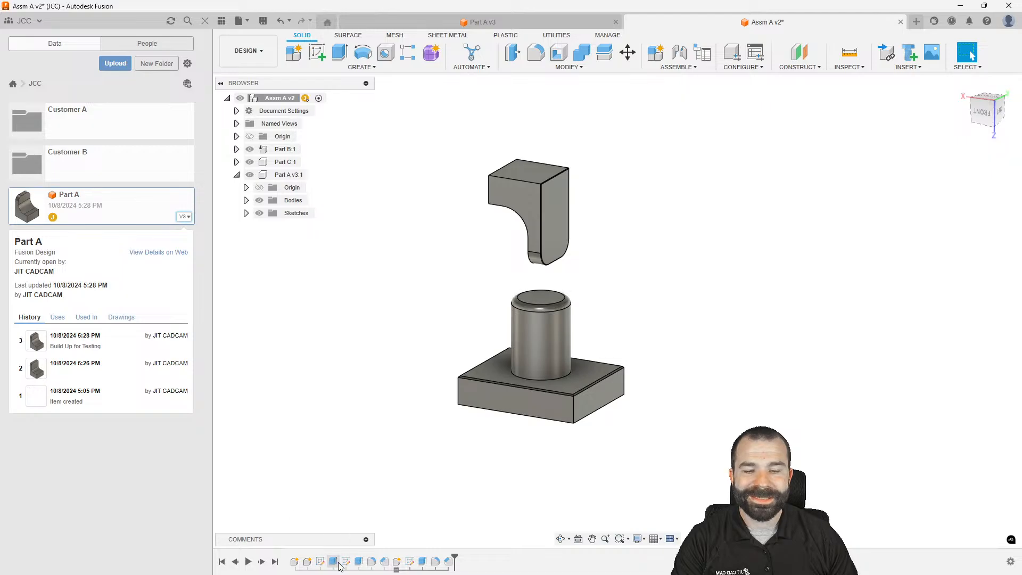
click(397, 563)
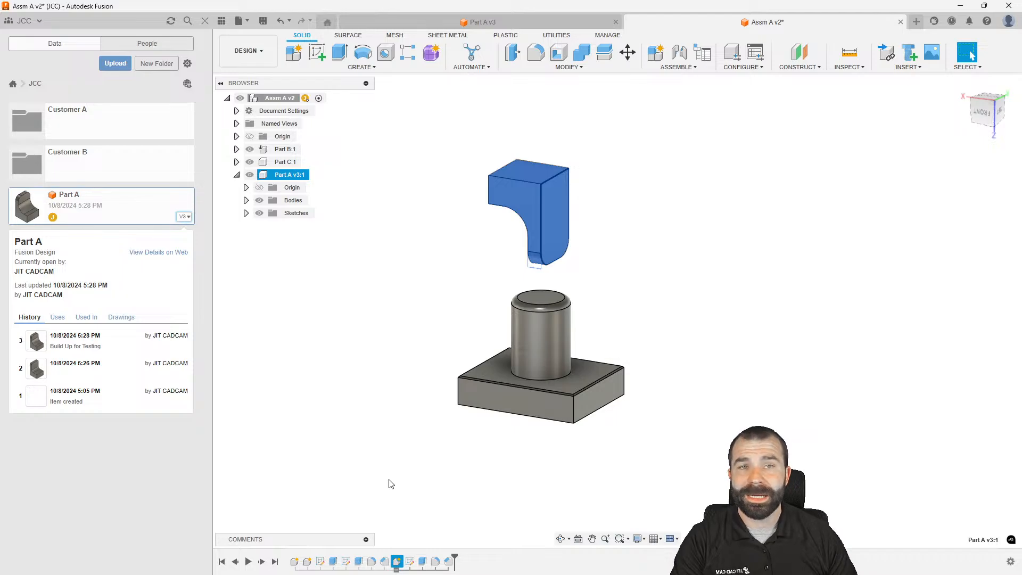
key(Escape)
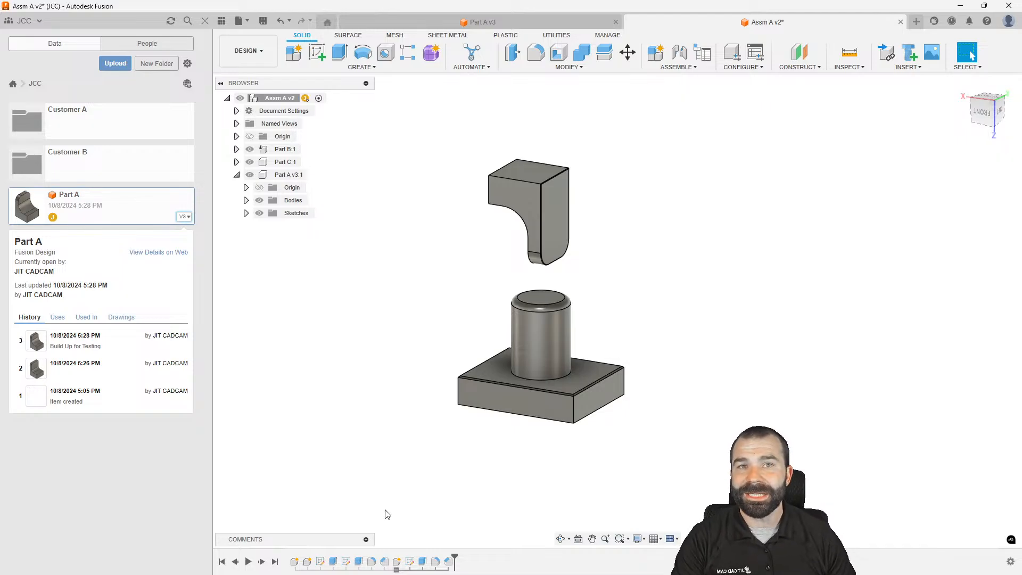
Reorder Part B's fillet in the timeline to directly follow Part B's extrude, and check both features
click(371, 561)
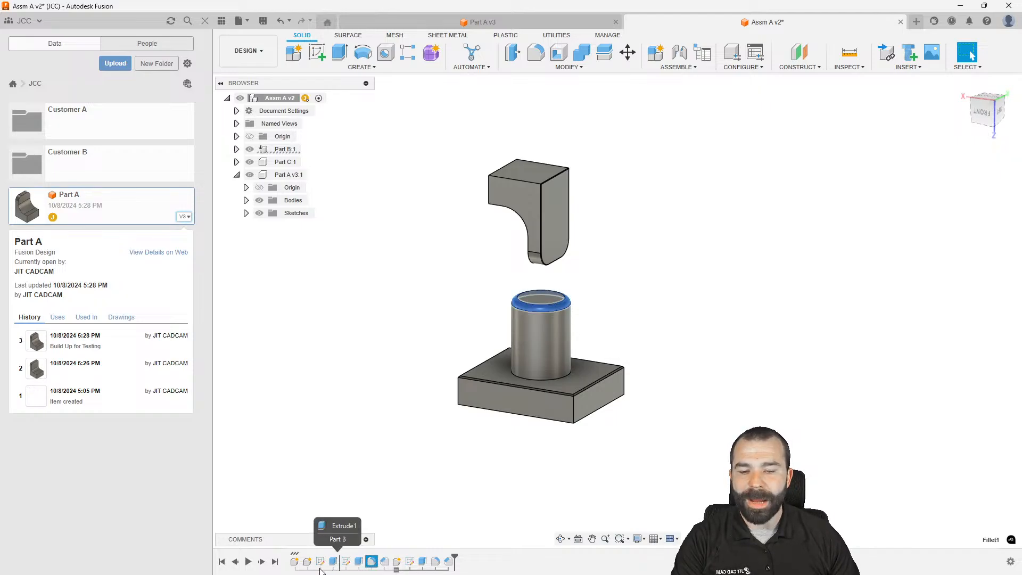
drag(311, 572, 319, 569)
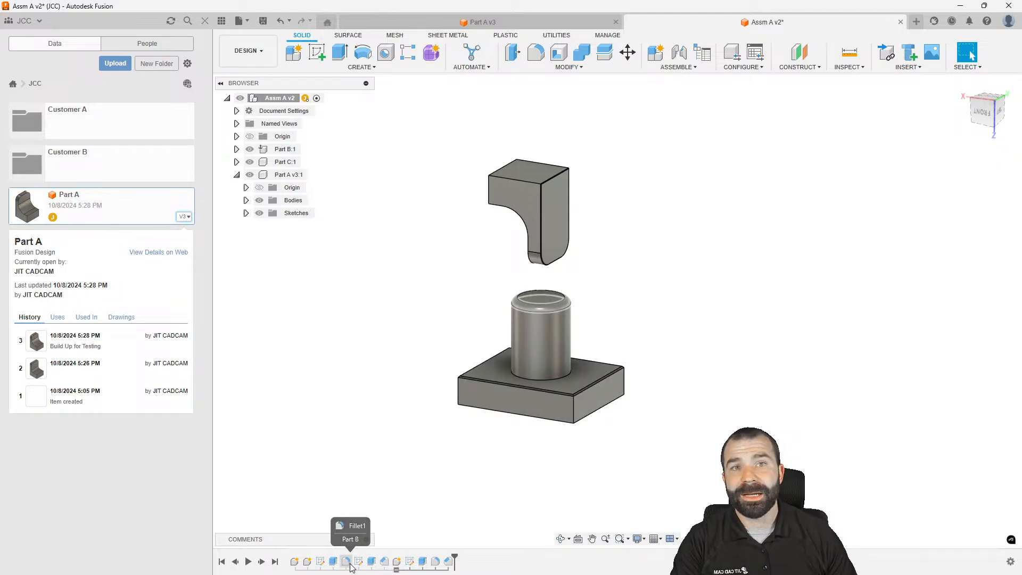
click(321, 562)
click(333, 562)
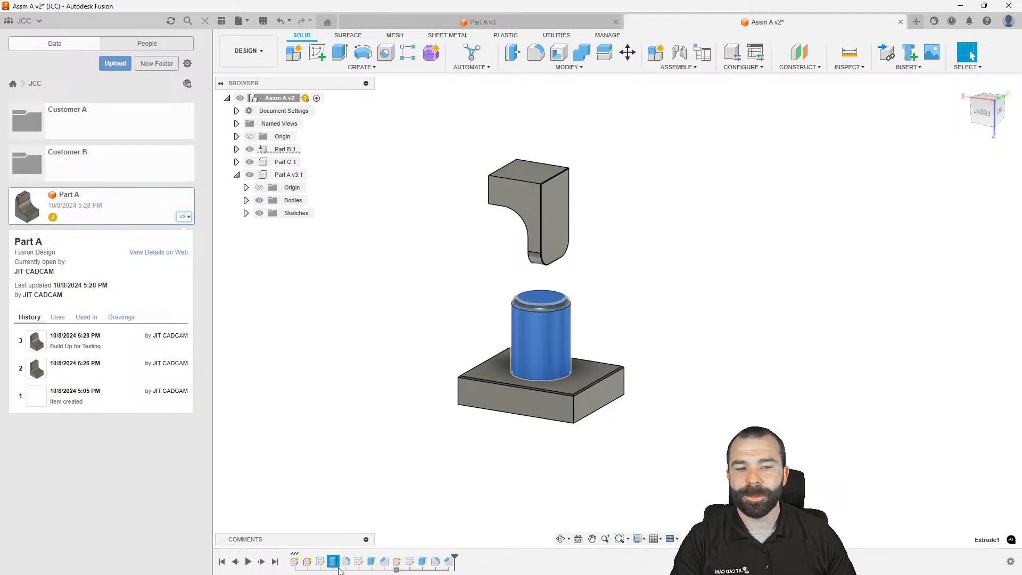
click(346, 563)
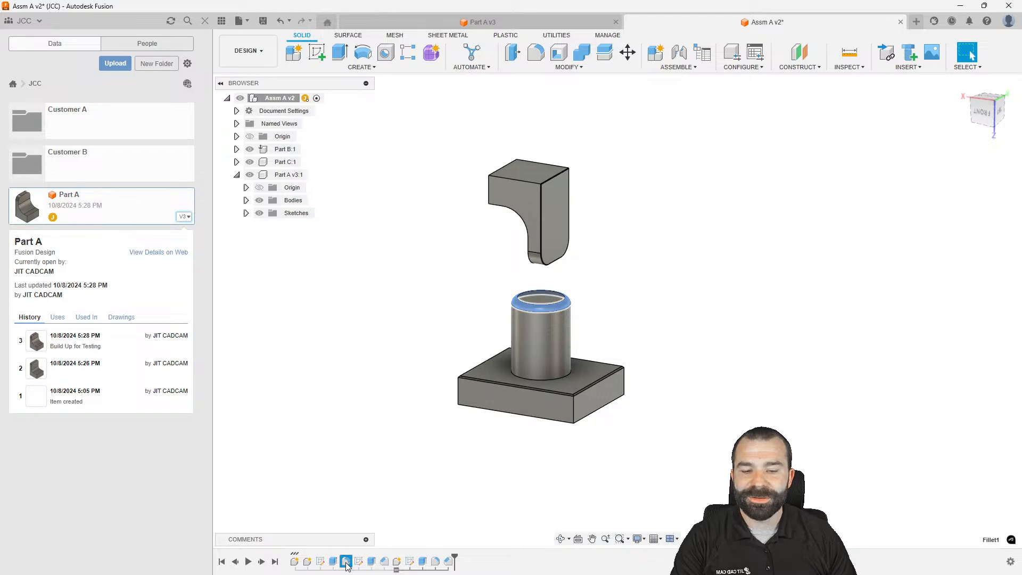
Move Part B's fillet to the end of the timeline and return it to its place before the chamfer
click(463, 571)
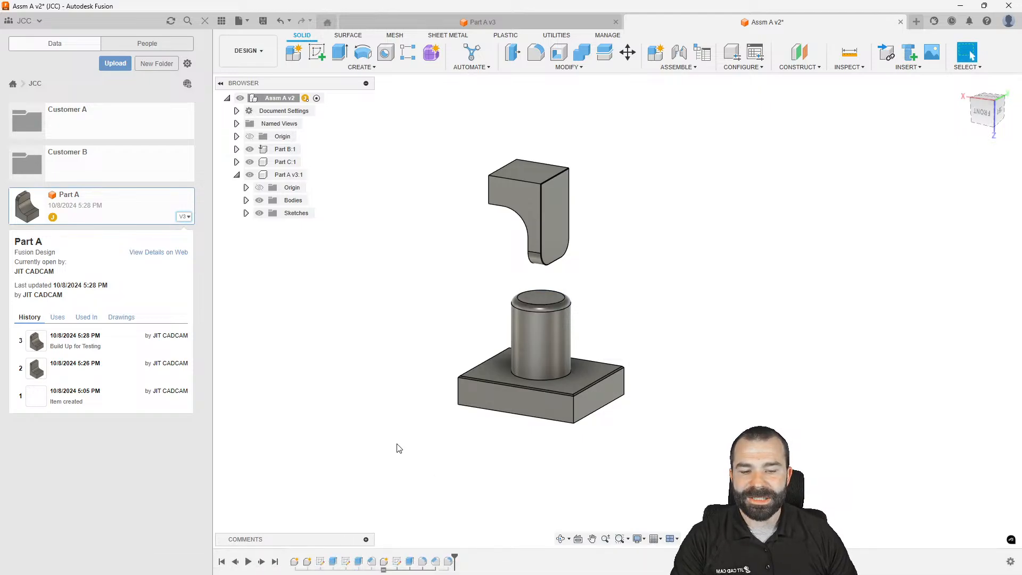
click(450, 560)
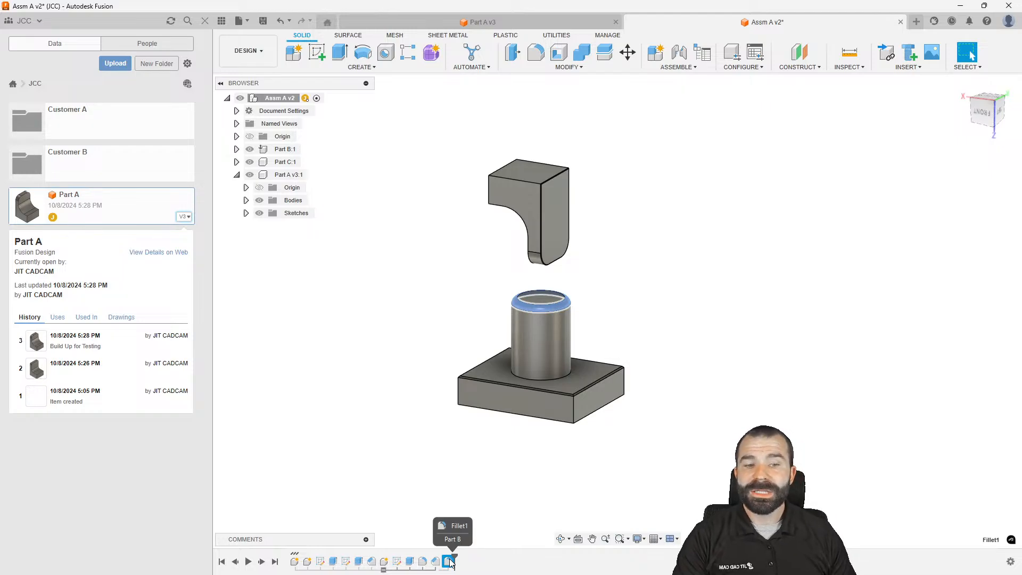
drag(421, 565, 365, 568)
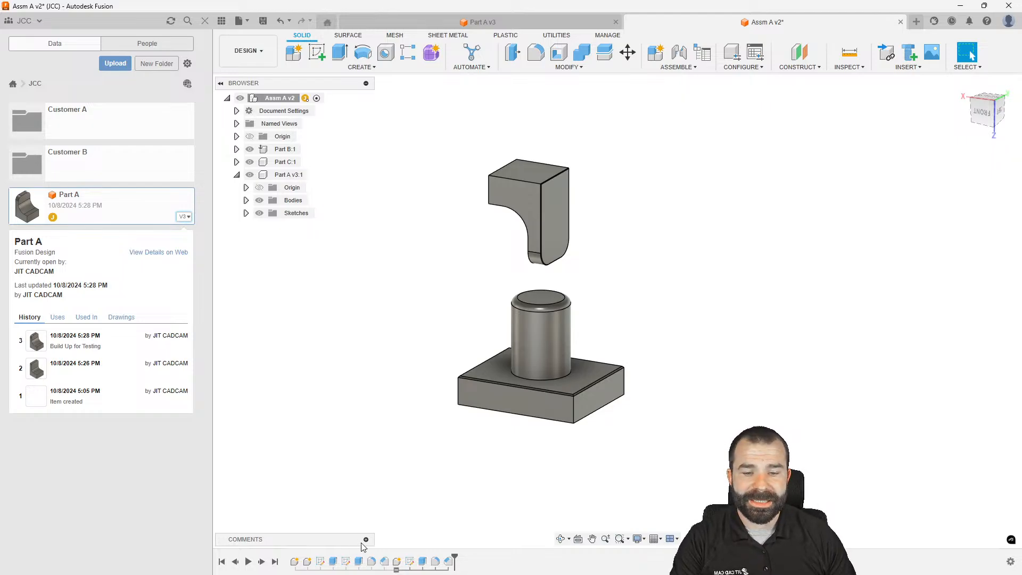
Edit Part C's base plate extrude, removing the circular profile to leave a round opening through the plate
click(491, 393)
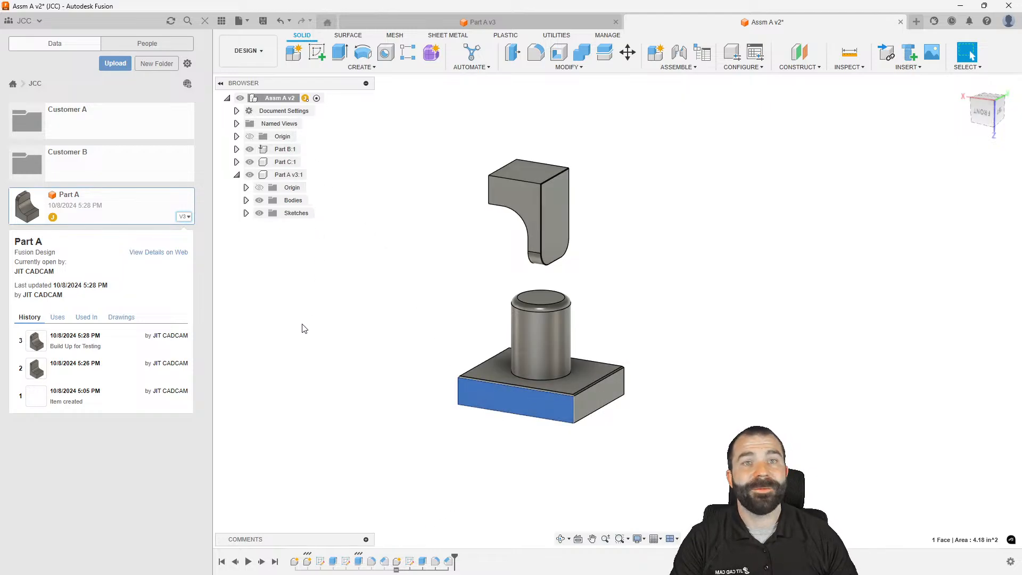
double_click(358, 562)
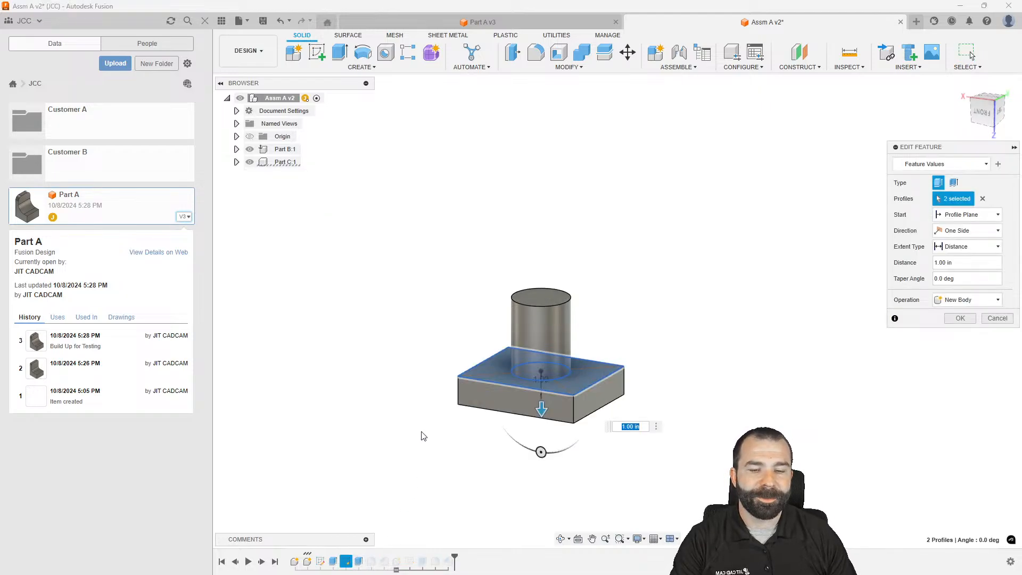
middle_drag(449, 446, 448, 305)
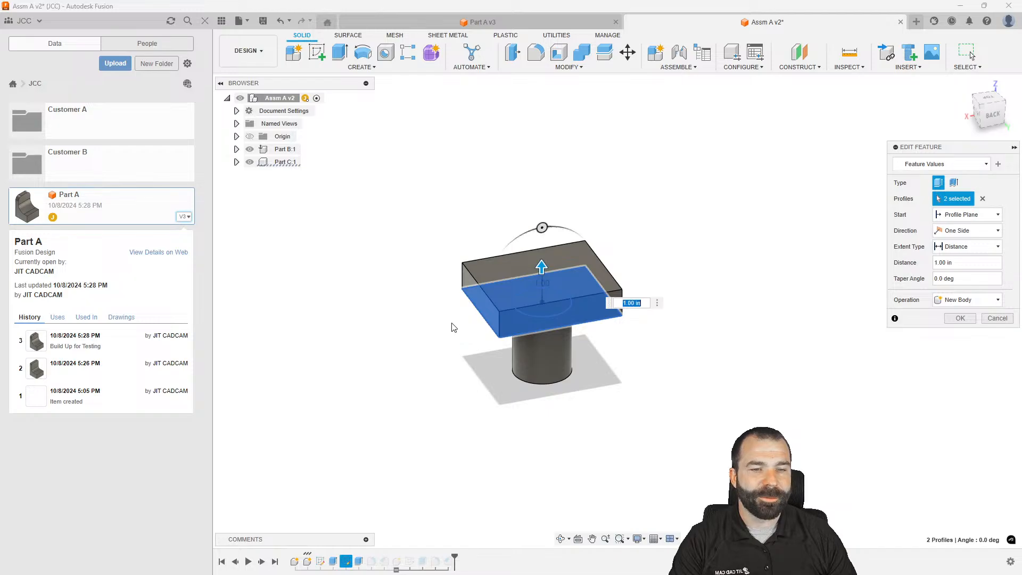
click(538, 303)
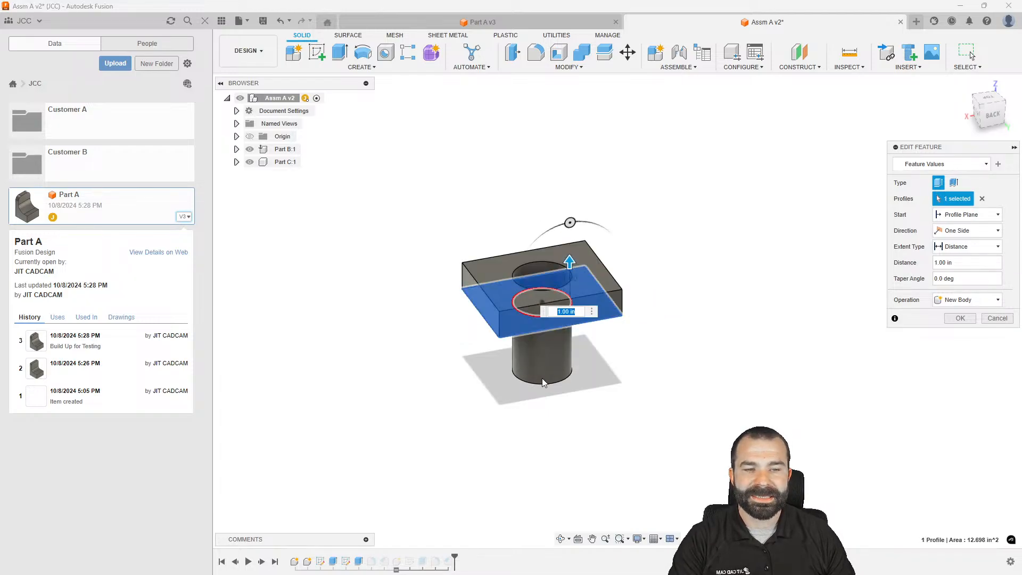
click(959, 319)
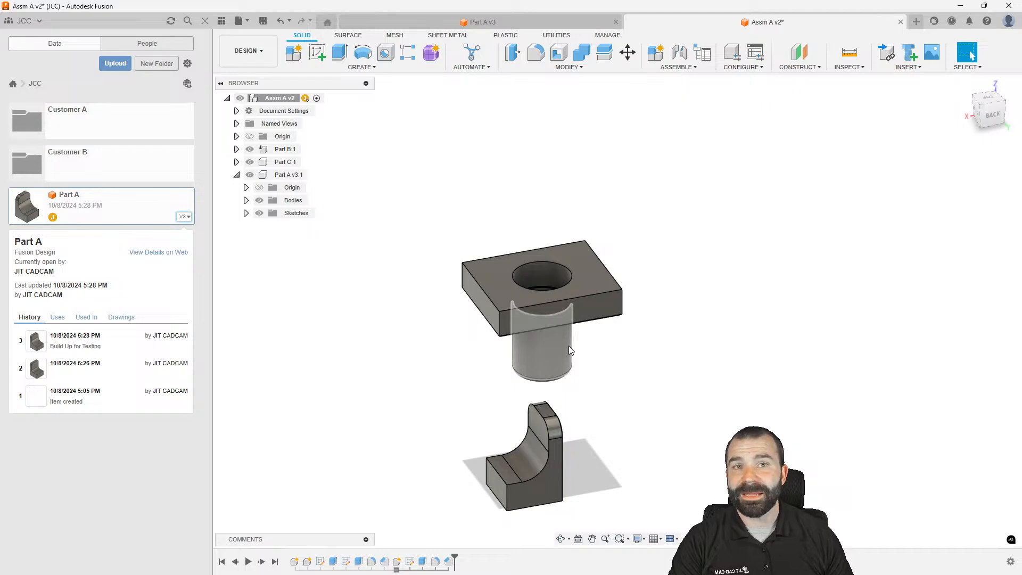
Examine Part B's cylinder from the underside and the narrow ring around it where it meets Part C's plate opening
shift+middle_drag(616, 337, 615, 512)
scroll(528, 476, up, 8)
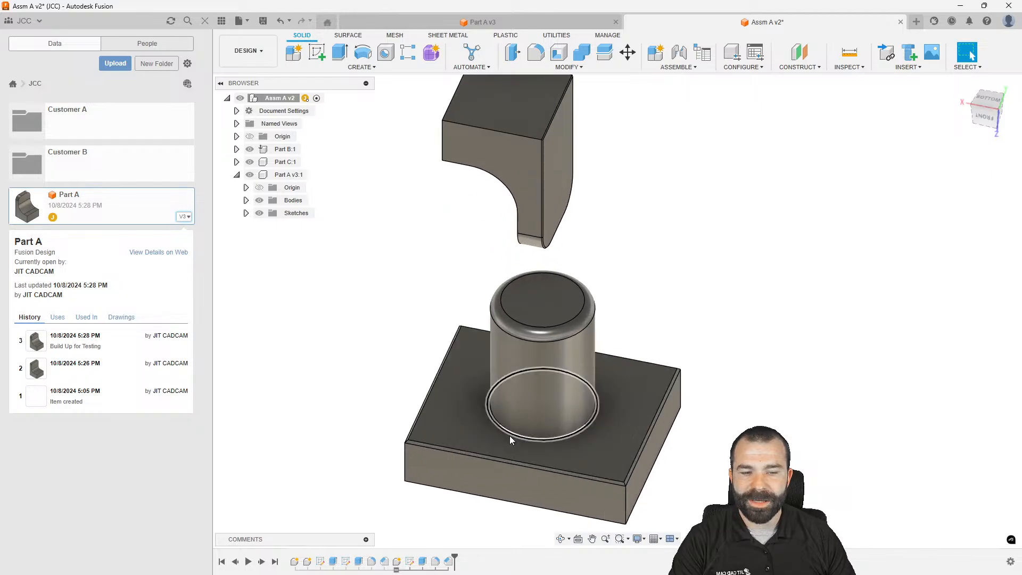
scroll(471, 385, up, 3)
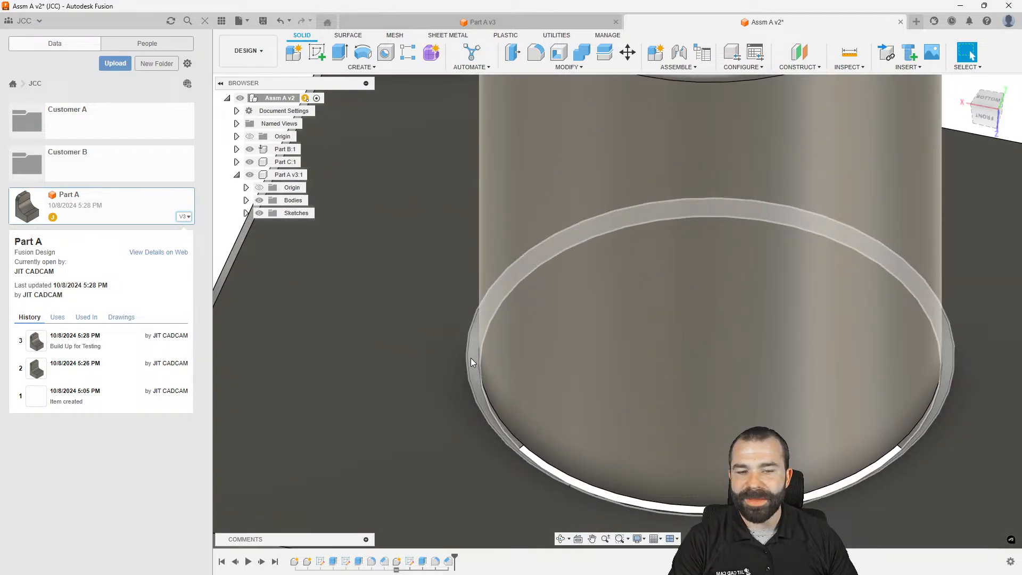
scroll(474, 356, down, 10)
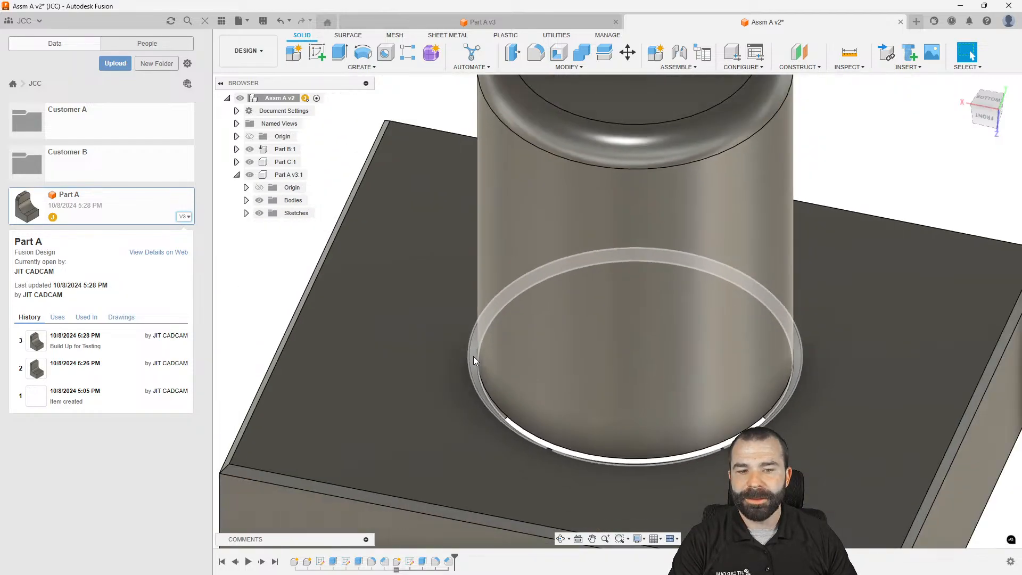
scroll(429, 344, down, 1)
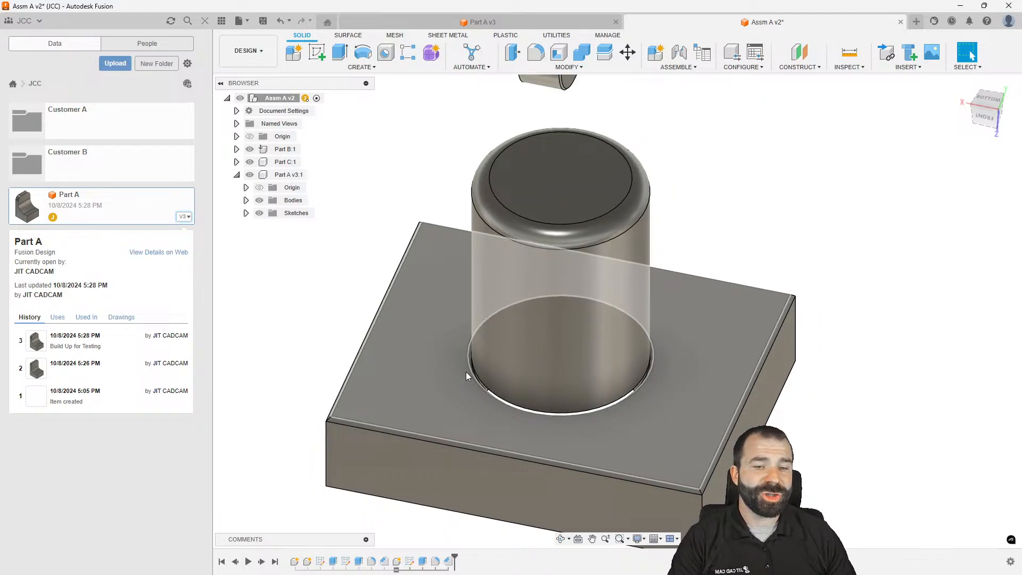
scroll(468, 363, up, 3)
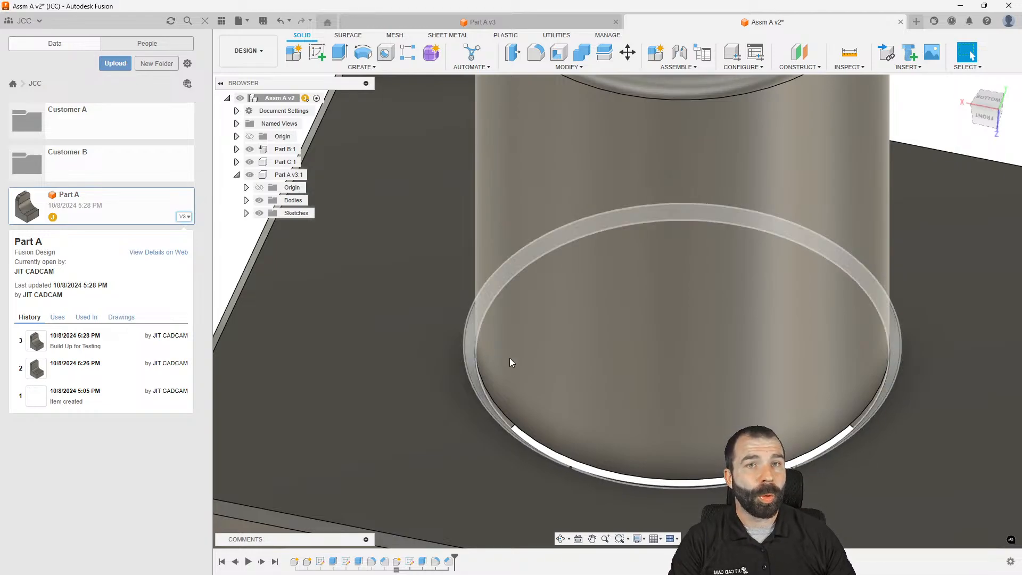
scroll(495, 356, down, 5)
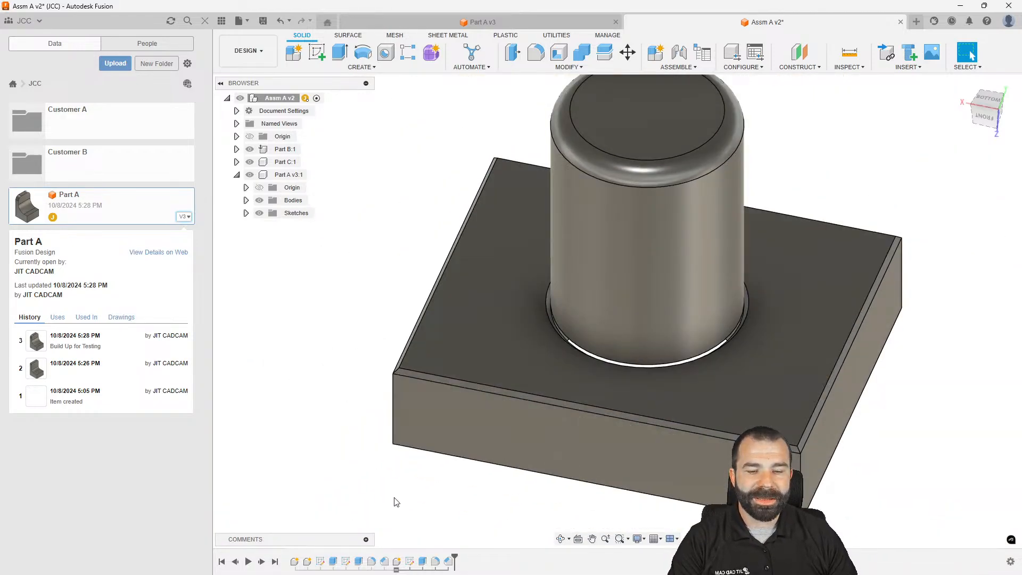
Roll the timeline back to just after Part C's extrude, fillet the cylinder's plate-side edge at 0.55 in, and restore the full timeline
drag(456, 556, 363, 558)
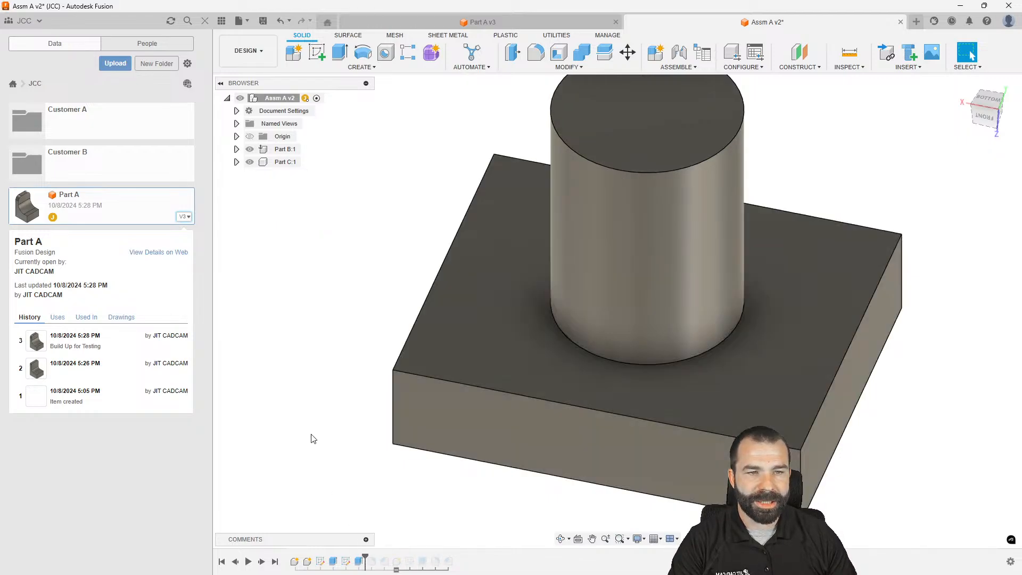
scroll(314, 430, down, 3)
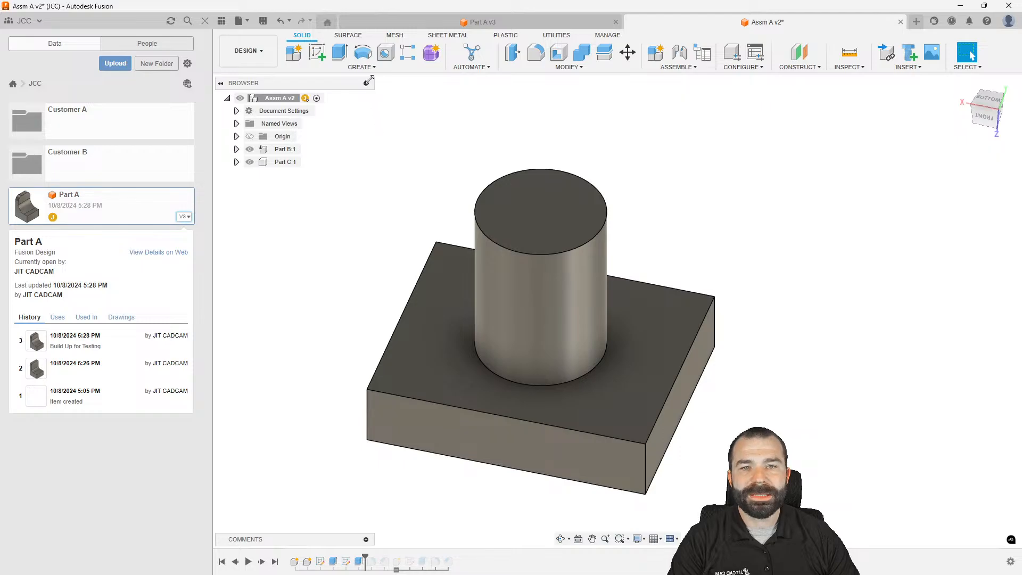
click(534, 57)
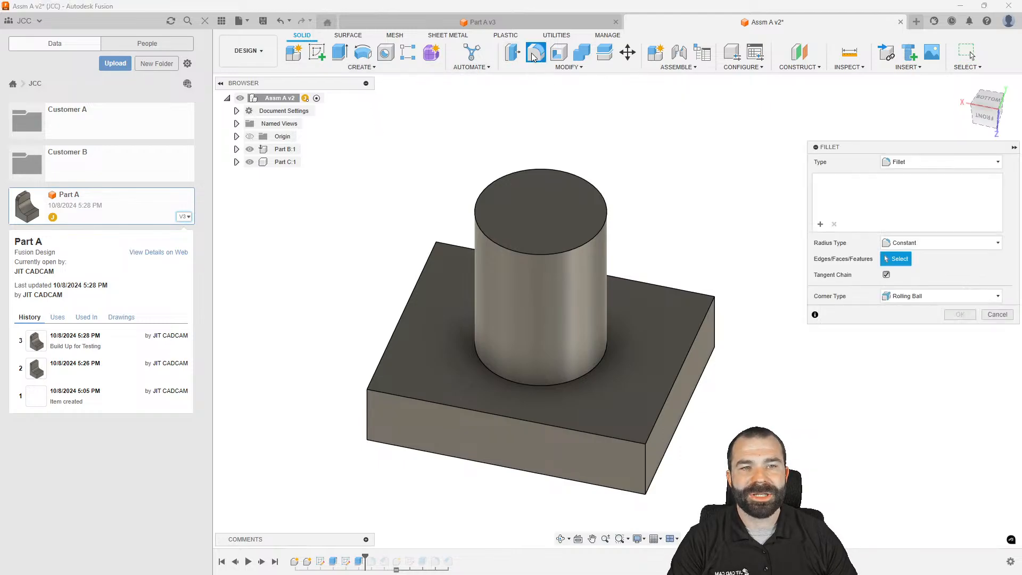
click(484, 363)
drag(482, 366, 488, 358)
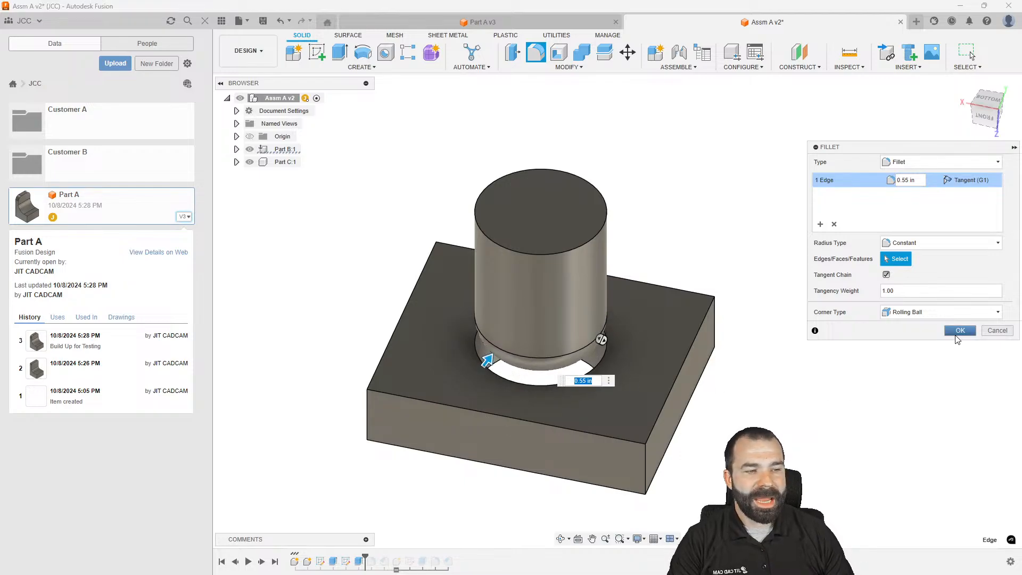
click(959, 330)
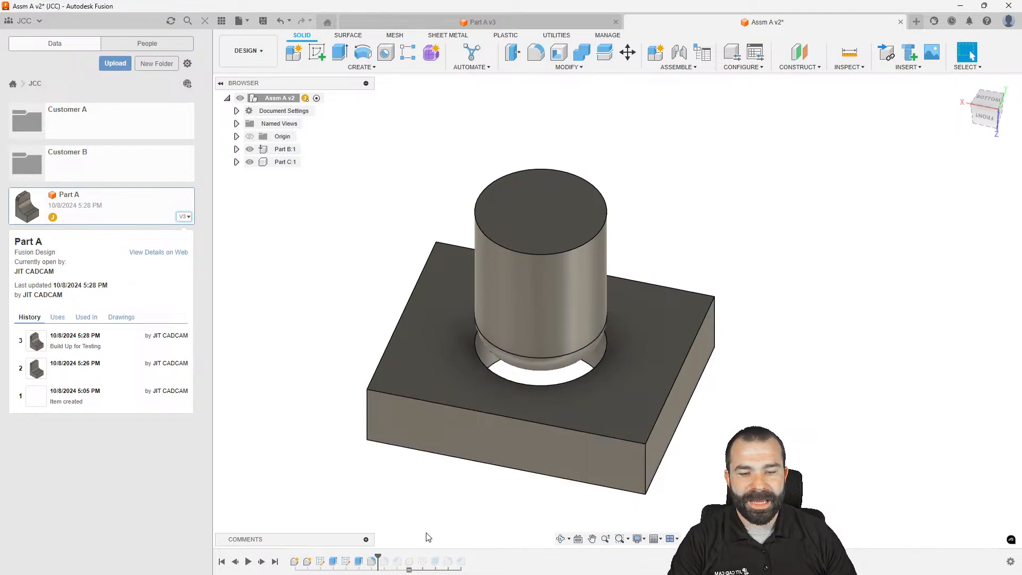
drag(379, 556, 467, 559)
middle_drag(485, 490, 474, 456)
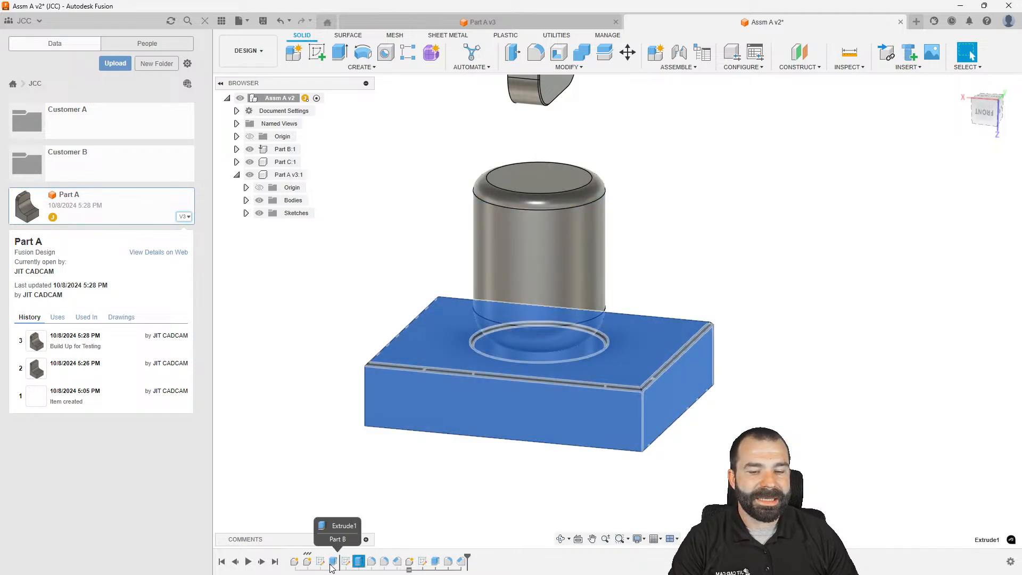
Reorder Part B's fillets relative to Part C's sketch and extrude in the timeline, and inspect the resulting cylinder and plate
drag(370, 562, 418, 563)
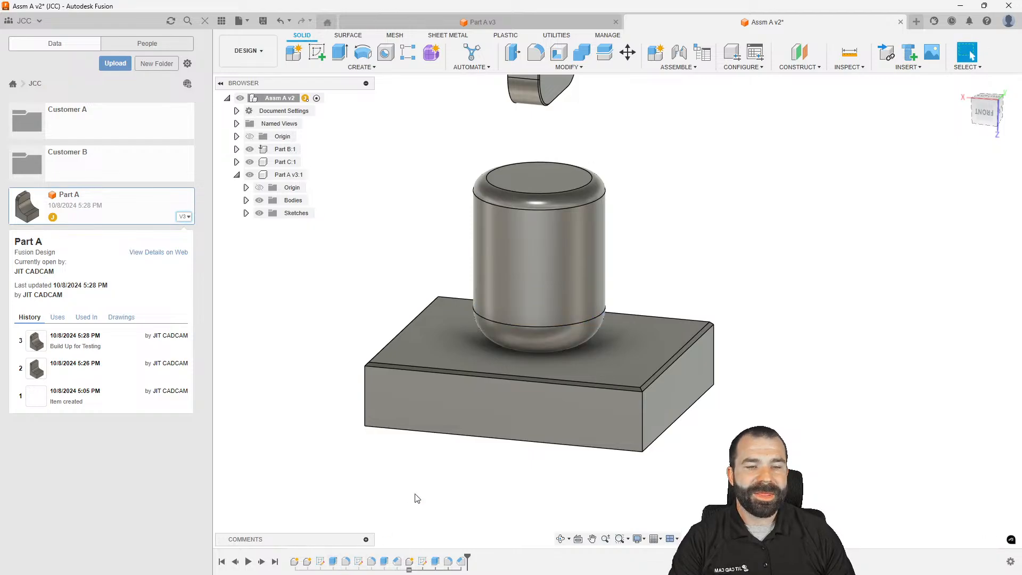
mouse_move(506, 370)
shift+middle_down()
mouse_move(502, 440)
mouse_move(464, 502)
shift+middle_up()
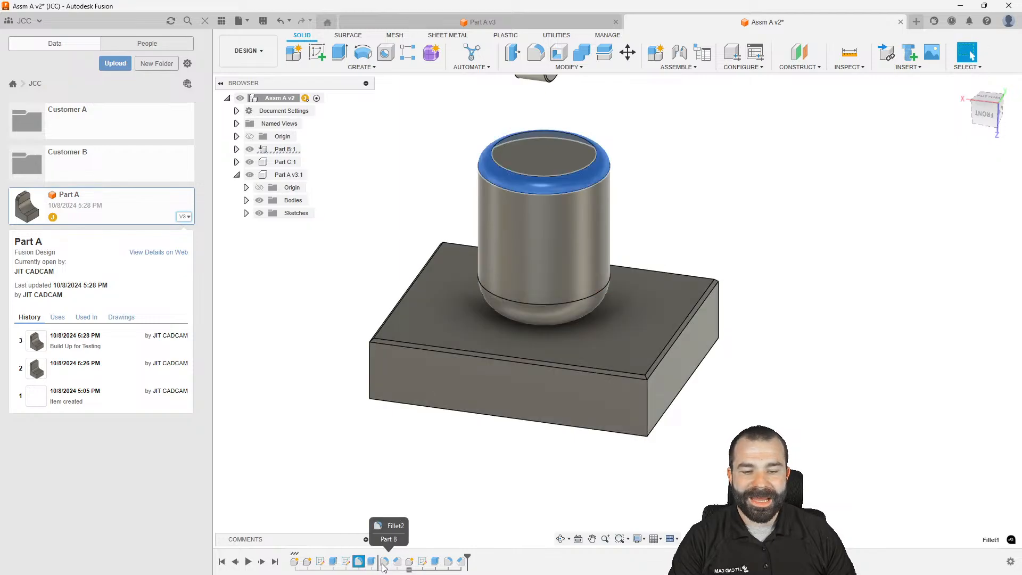
scroll(422, 489, down, 1)
middle_drag(422, 478, 422, 459)
scroll(421, 464, up, 1)
Undo the last two timeline reorders and check the plate opening around the cylinder
key(ctrl+z)
key(ctrl+z)
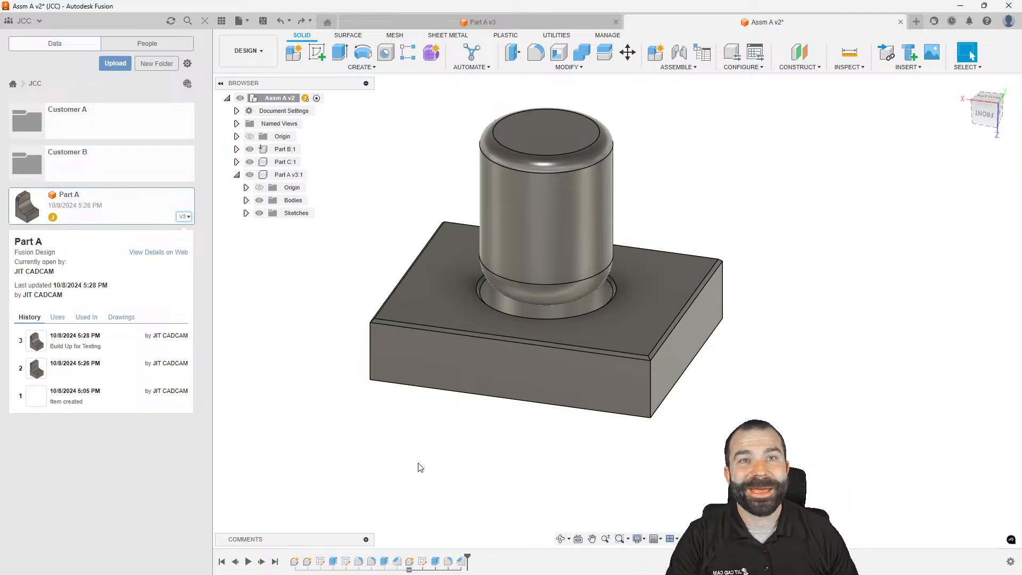
shift+middle_drag(466, 422, 470, 447)
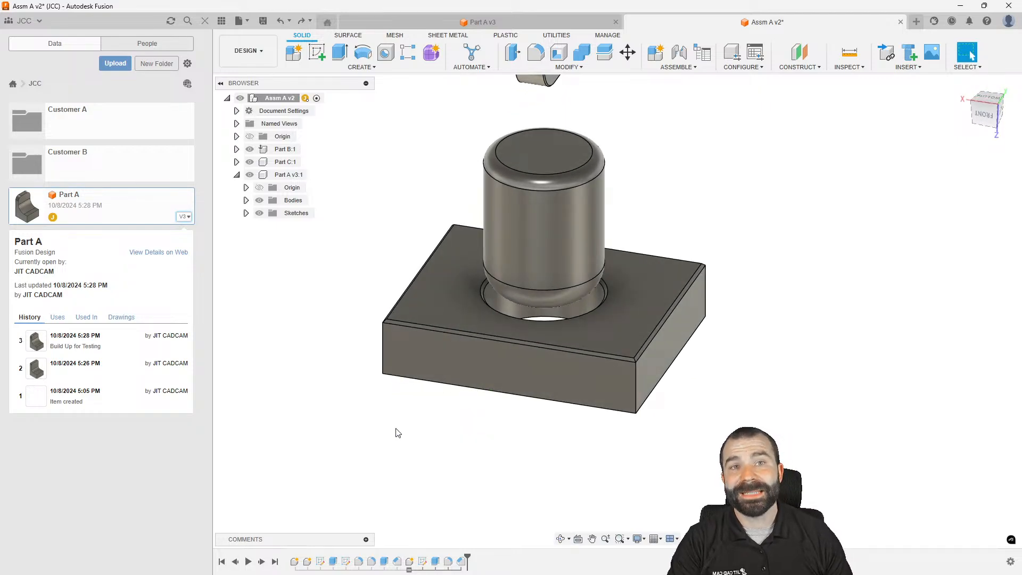
Create an internal standard component named Sub Assm under Assm A without activating it
click(237, 175)
click(294, 53)
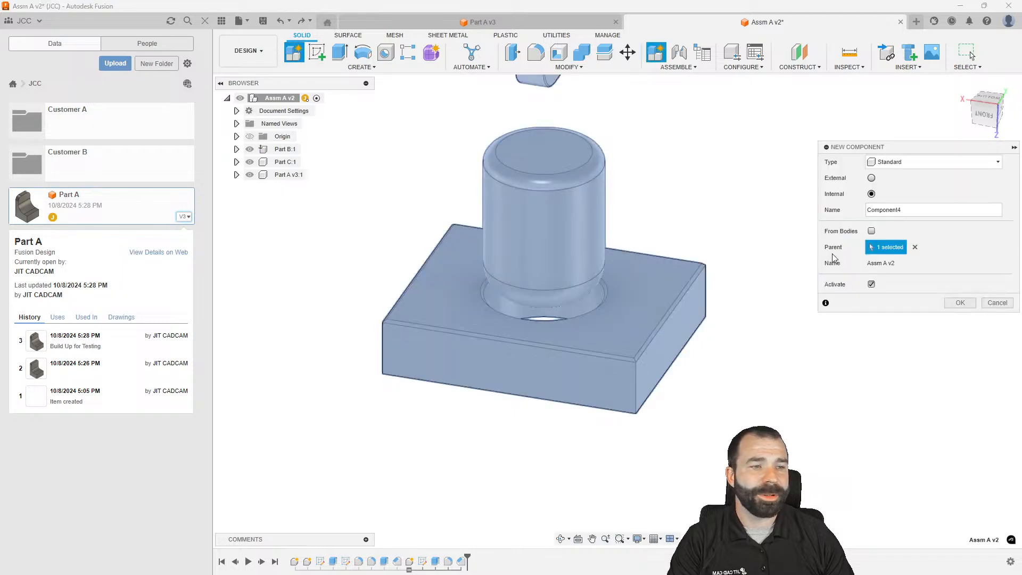
drag(905, 210, 857, 217)
text(Sub Assm)
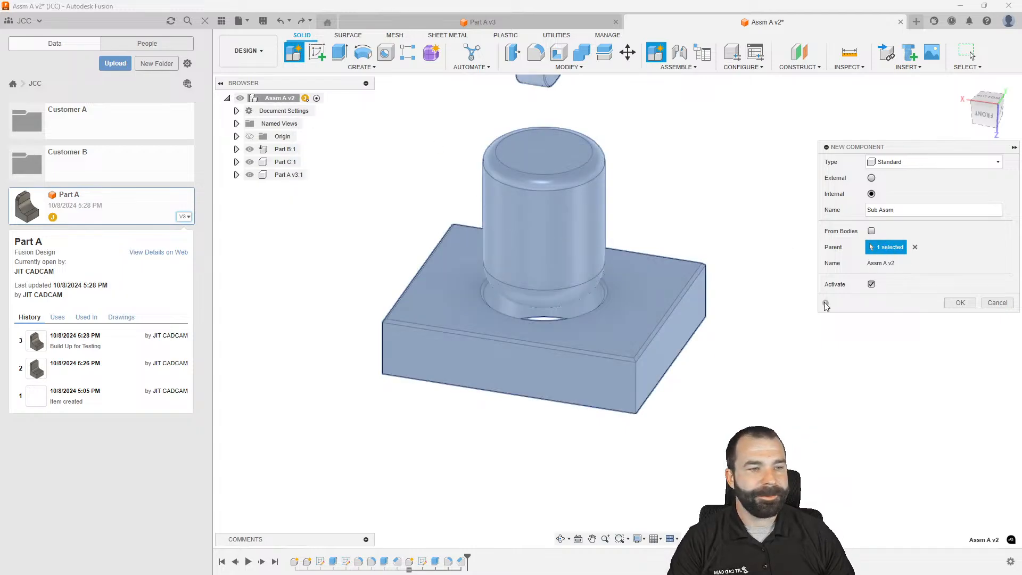
click(871, 284)
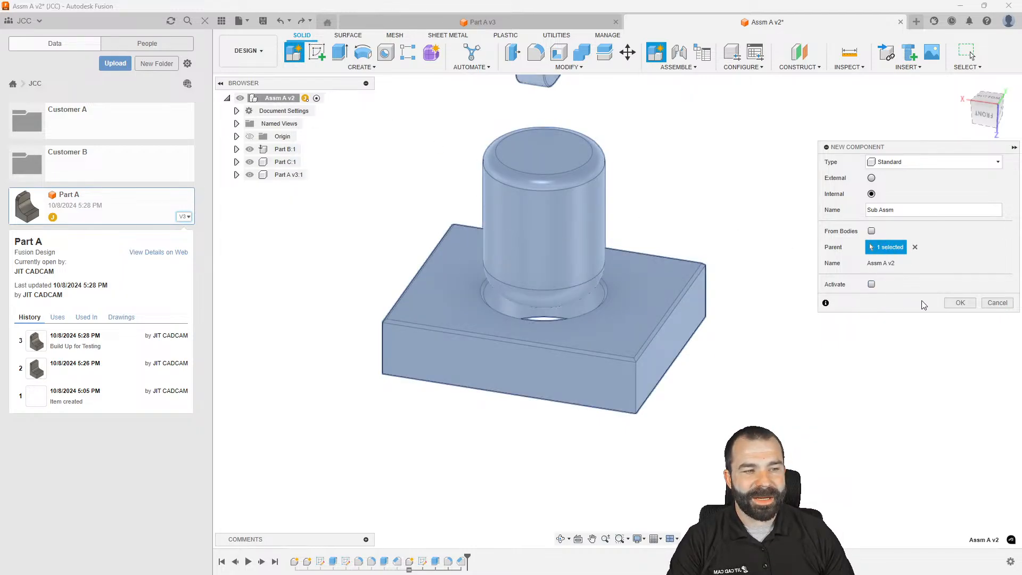
click(960, 303)
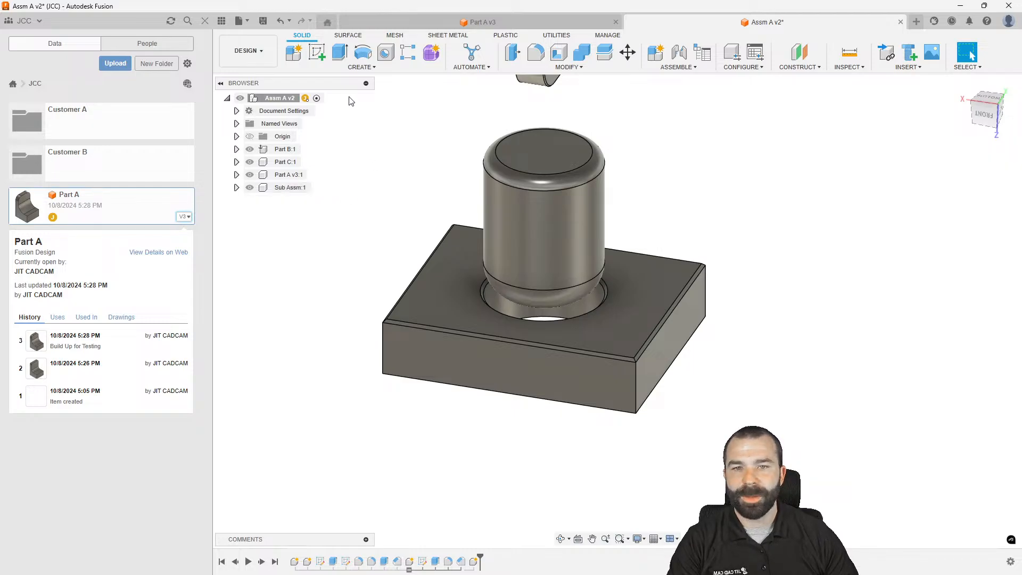
Create an internal component named Part D with Sub Assm as its parent, without activating it
click(294, 53)
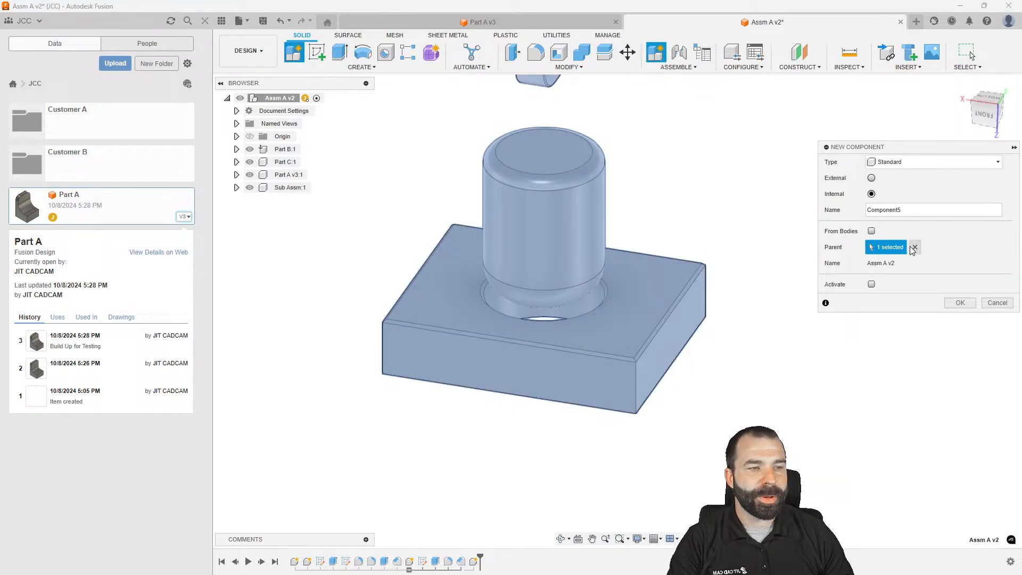
double_click(883, 210)
text(Oar)
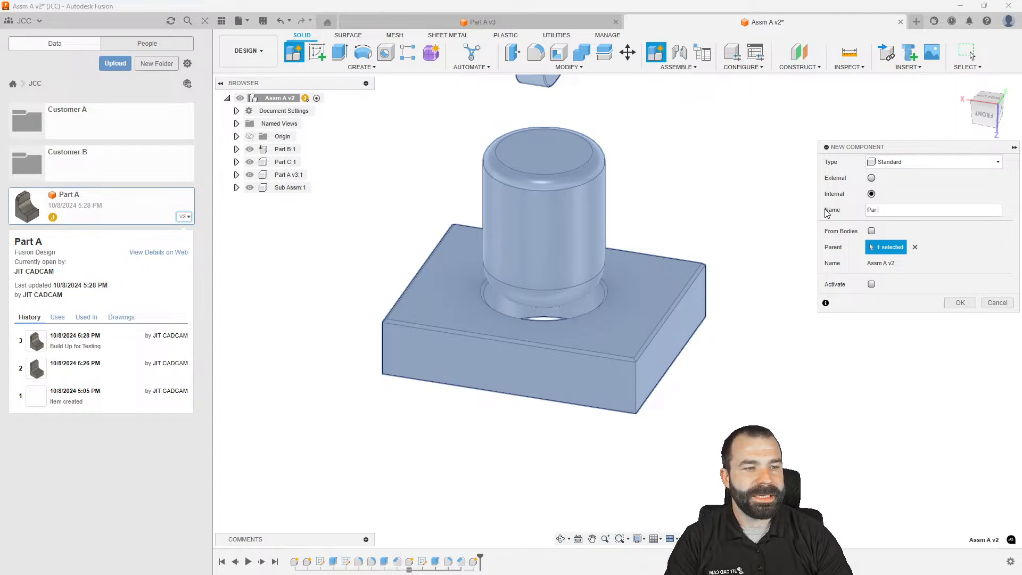
click(915, 247)
click(289, 188)
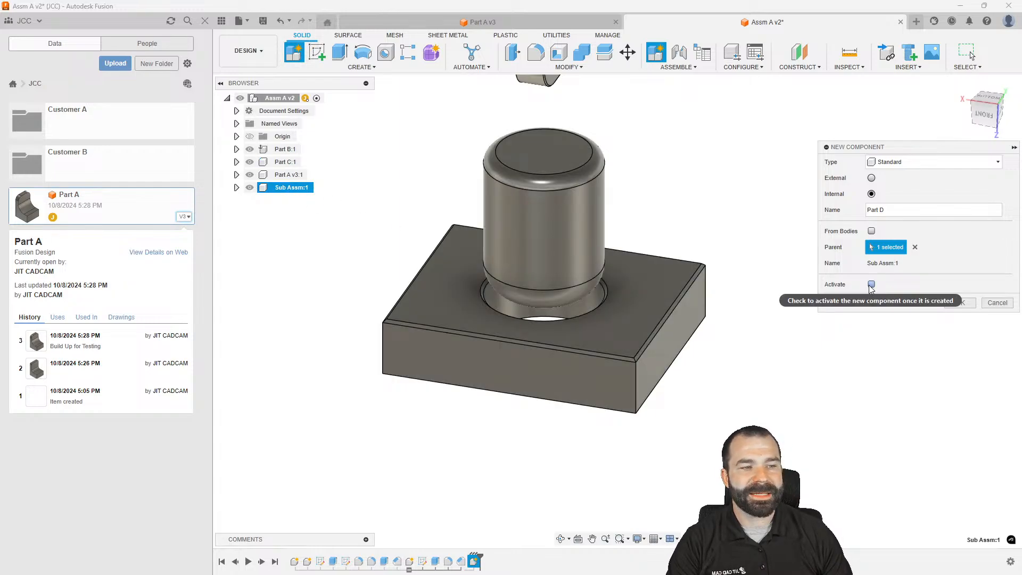
click(949, 303)
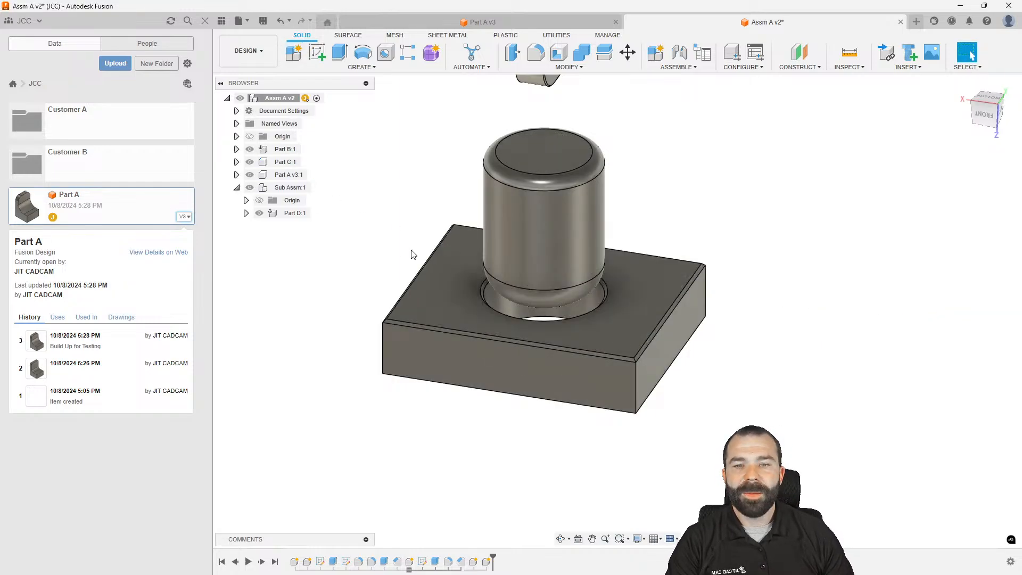
Compare the component types of Part D, Sub Assm and Assm A, and examine which components sit directly under Assm A
click(282, 214)
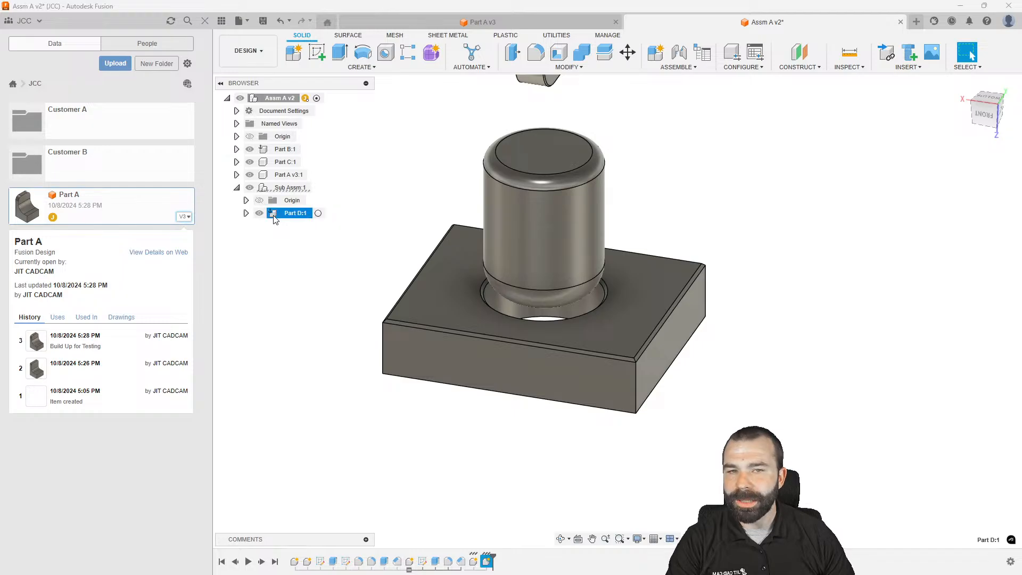
click(266, 190)
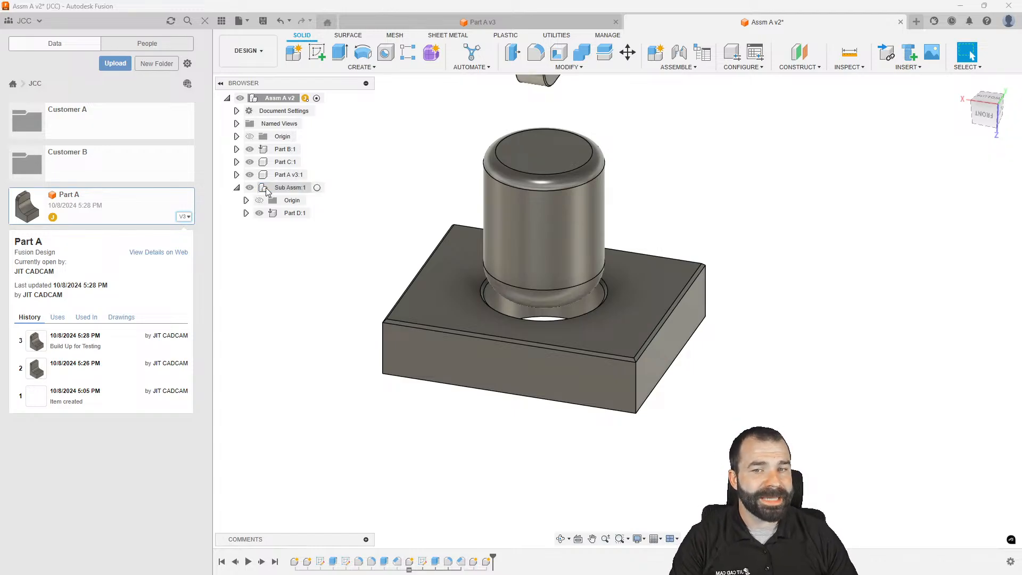
click(256, 102)
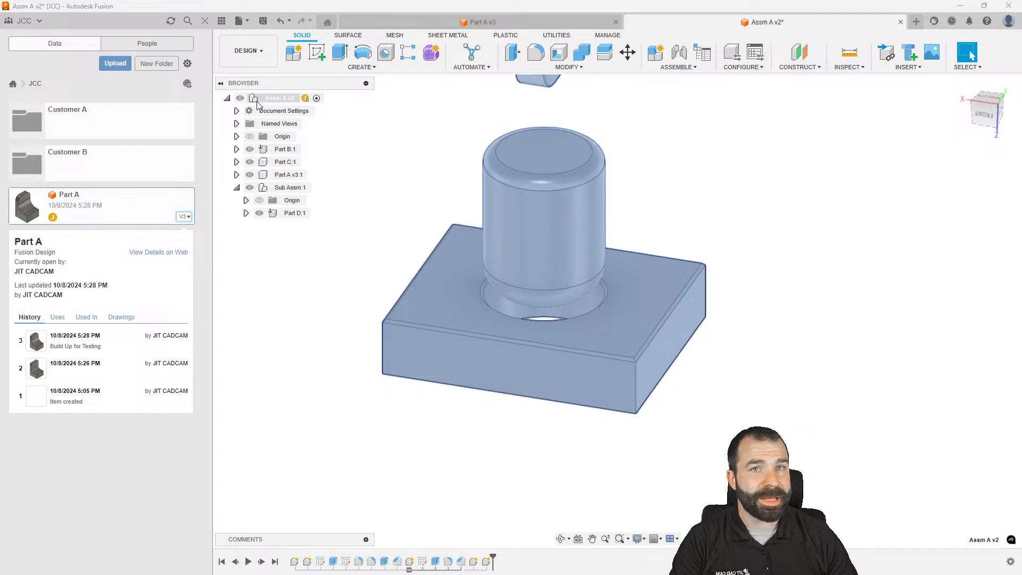
click(263, 175)
shift+click(263, 150)
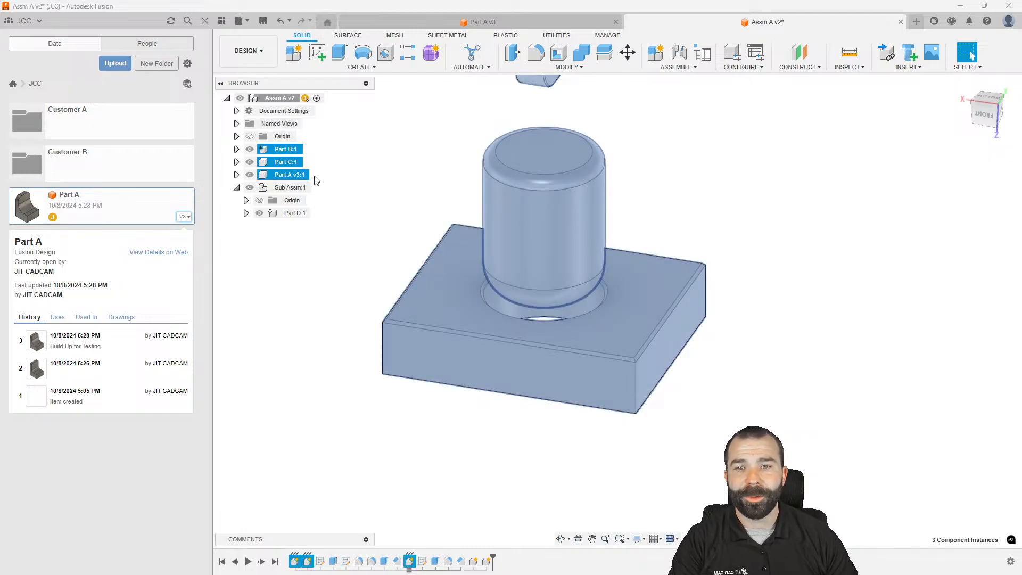
click(266, 189)
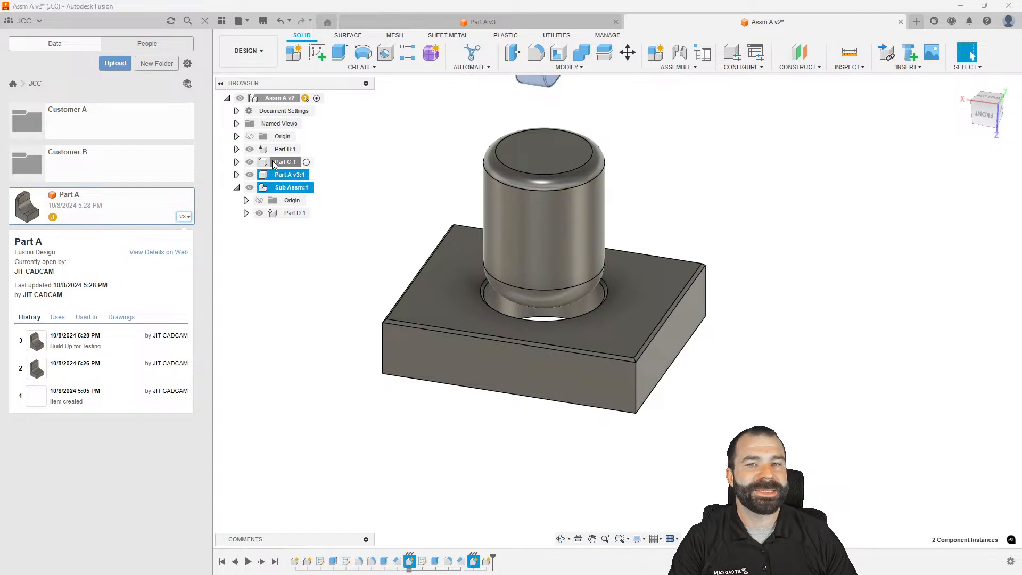
shift+click(274, 150)
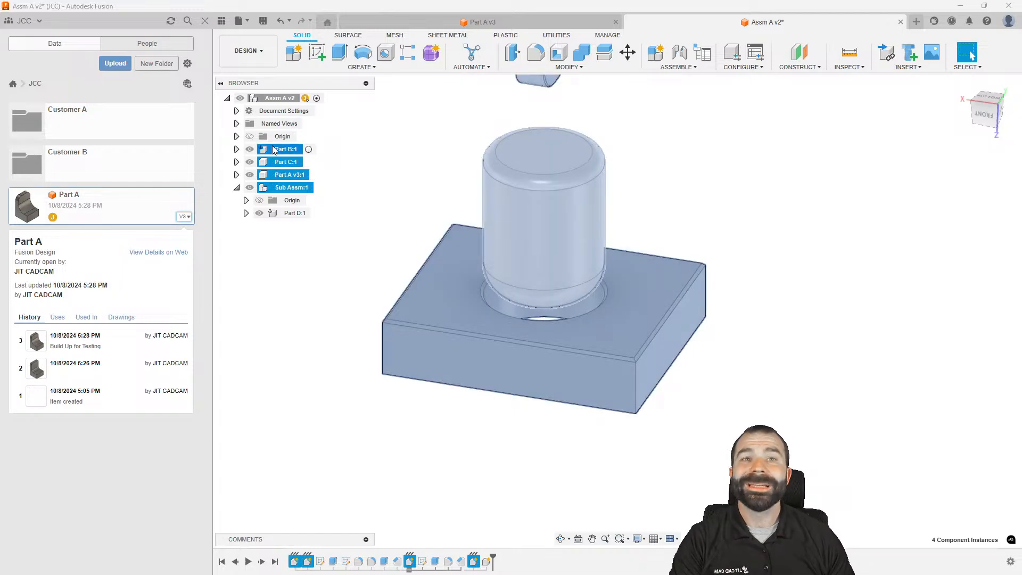
click(366, 189)
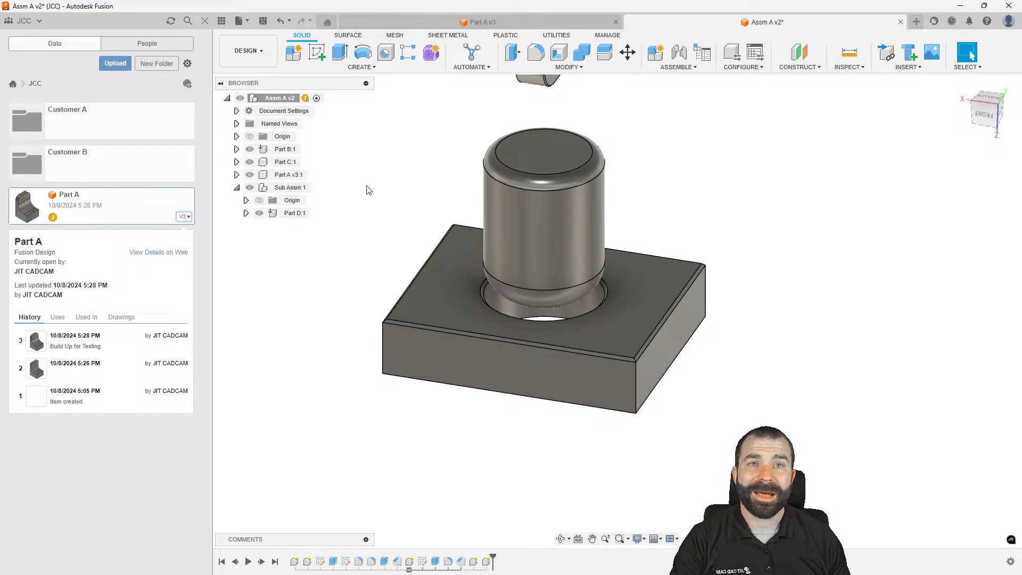
View the separate Part A design, return to Assm A and look over the assembly
click(411, 24)
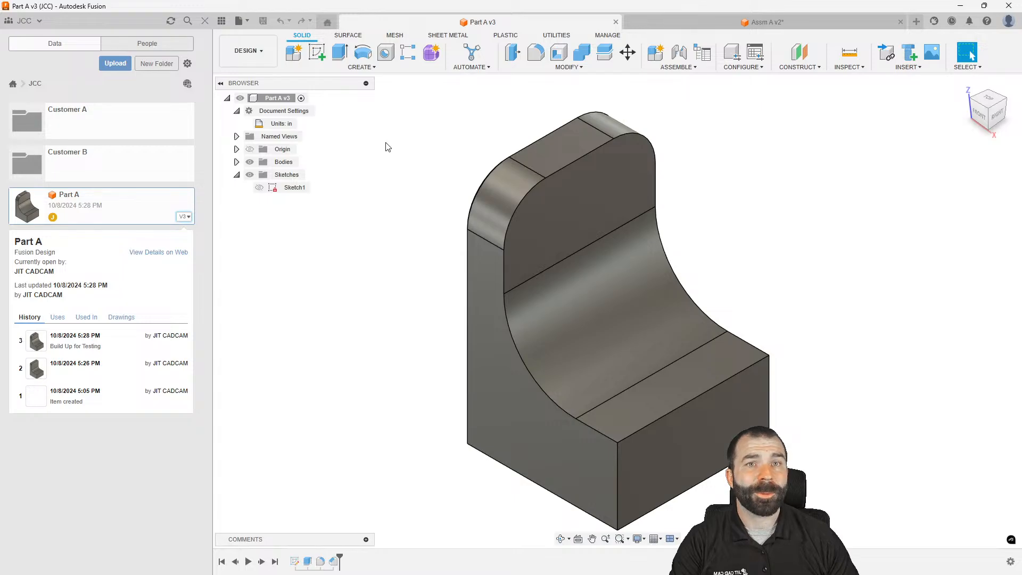
click(672, 20)
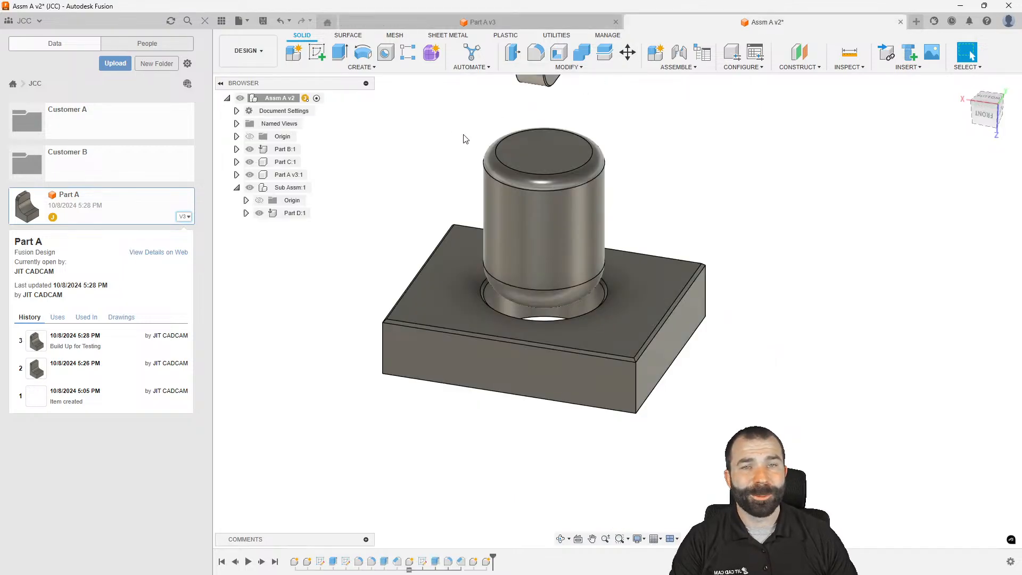
scroll(487, 298, up, 1)
scroll(516, 393, down, 3)
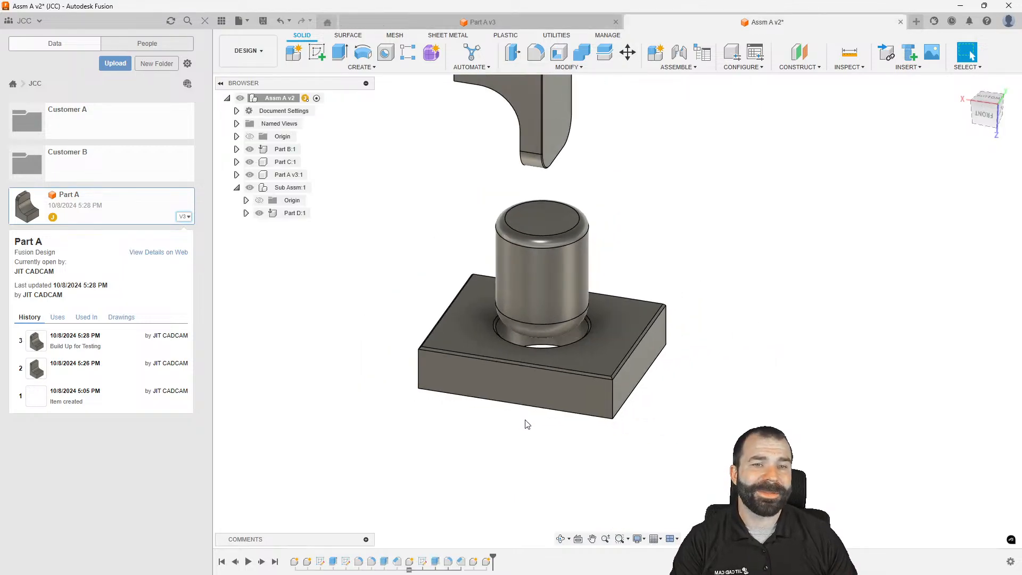
scroll(484, 445, up, 1)
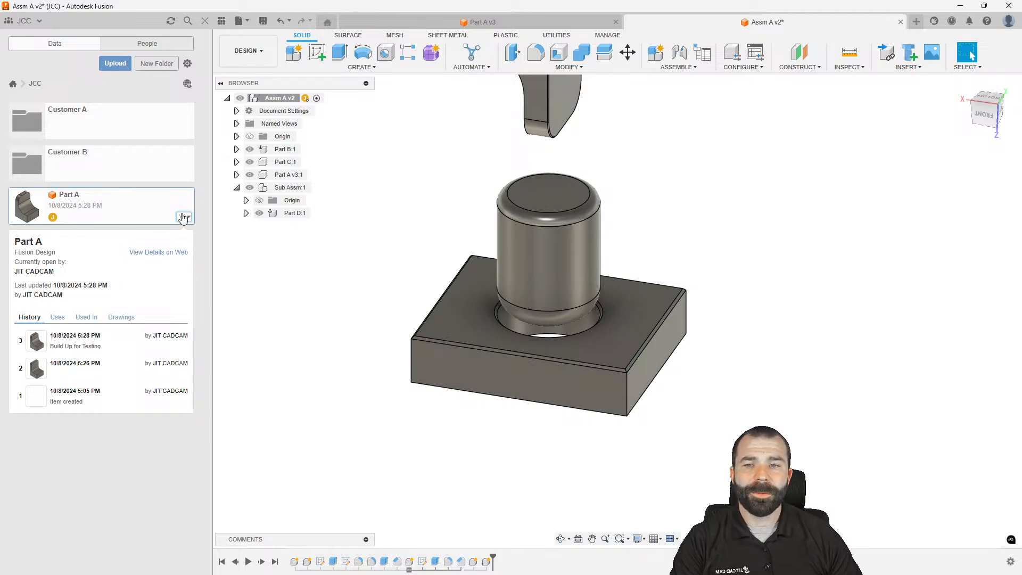
Start a Derive from Assm A, saving the assembly with the version description User Saved
click(358, 67)
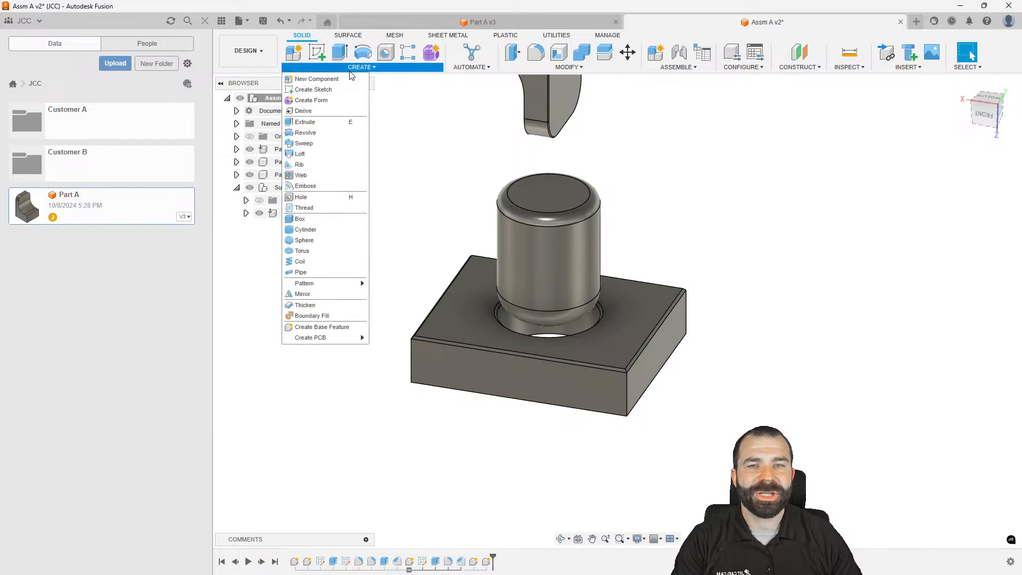
click(318, 111)
click(556, 305)
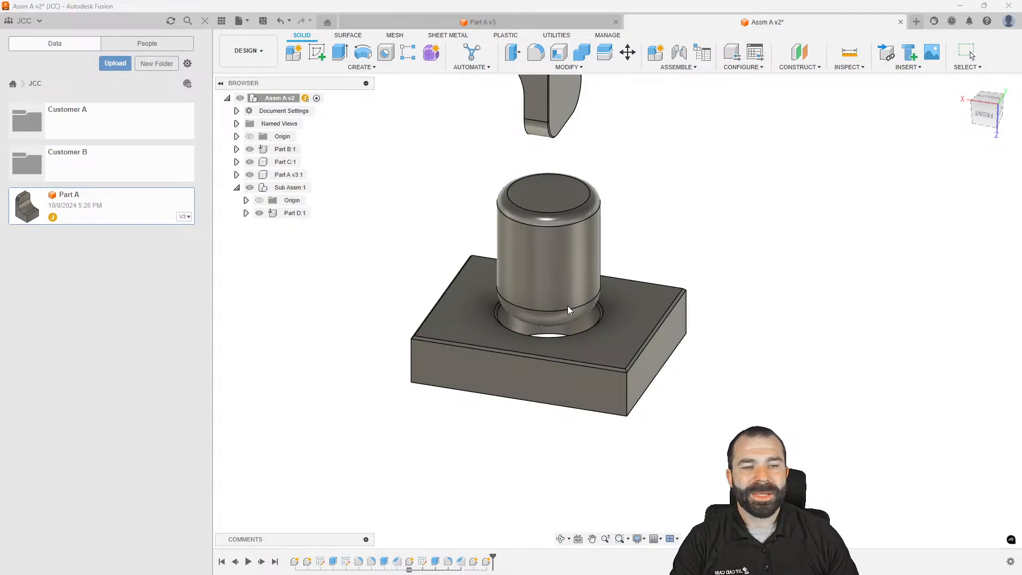
click(507, 312)
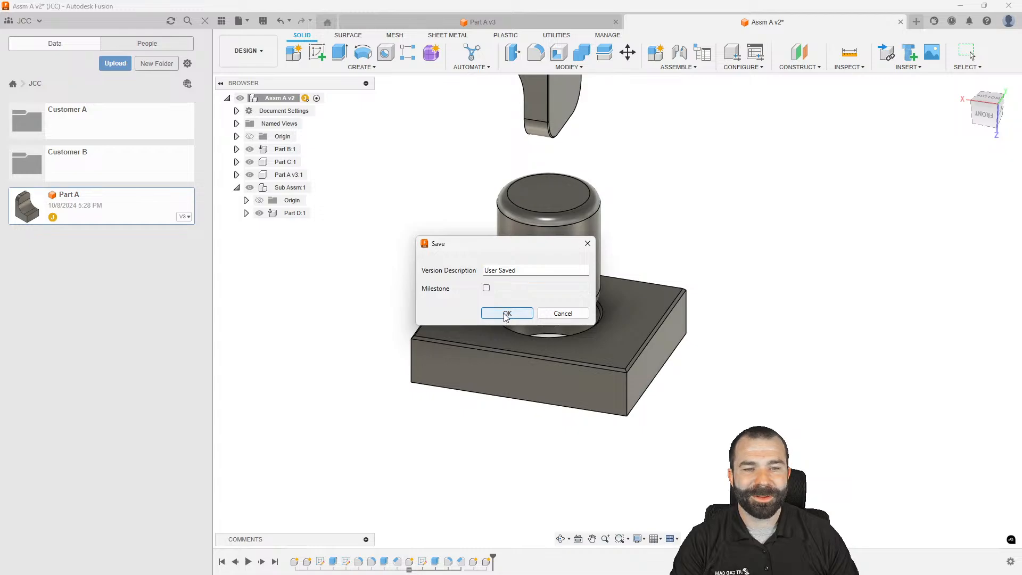
scroll(647, 366, down, 3)
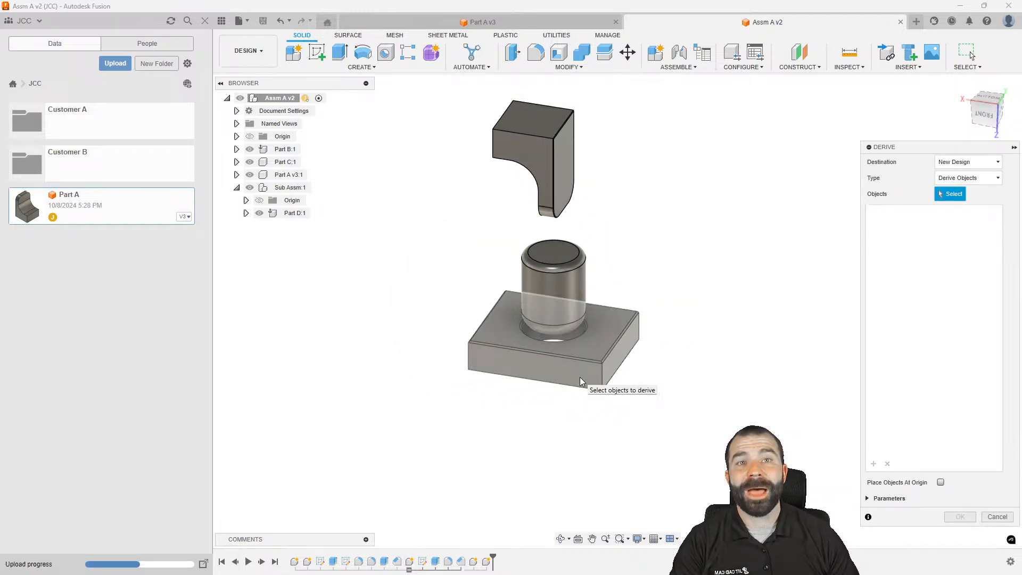
Derive the whole Part B component, instead of only its body, into a new design
click(563, 306)
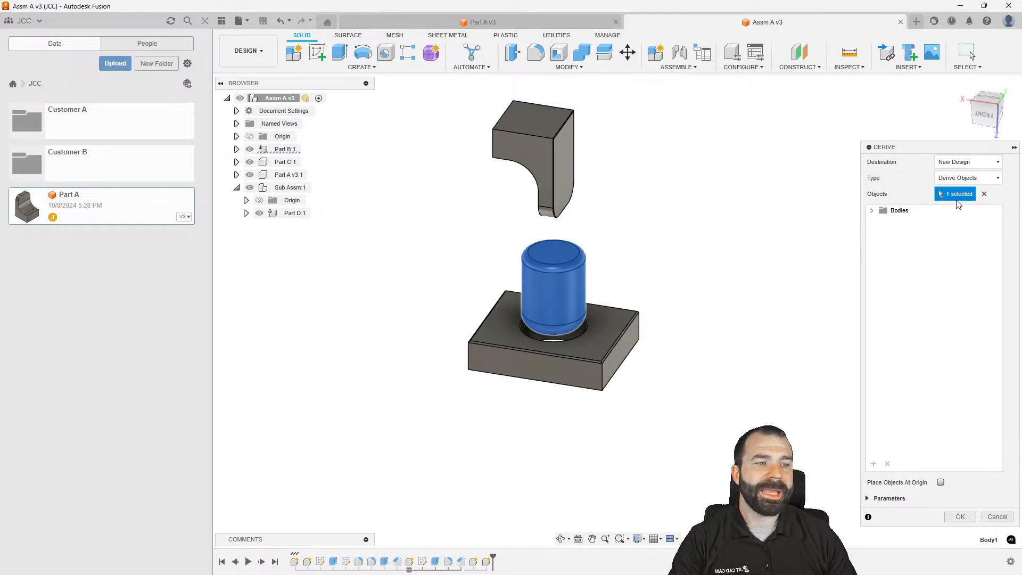
click(984, 194)
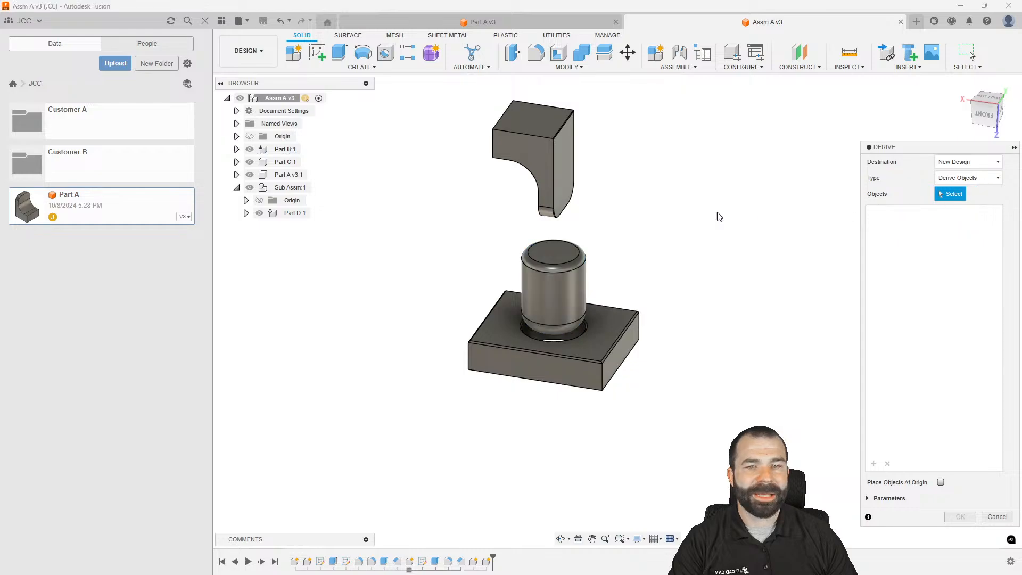
click(278, 155)
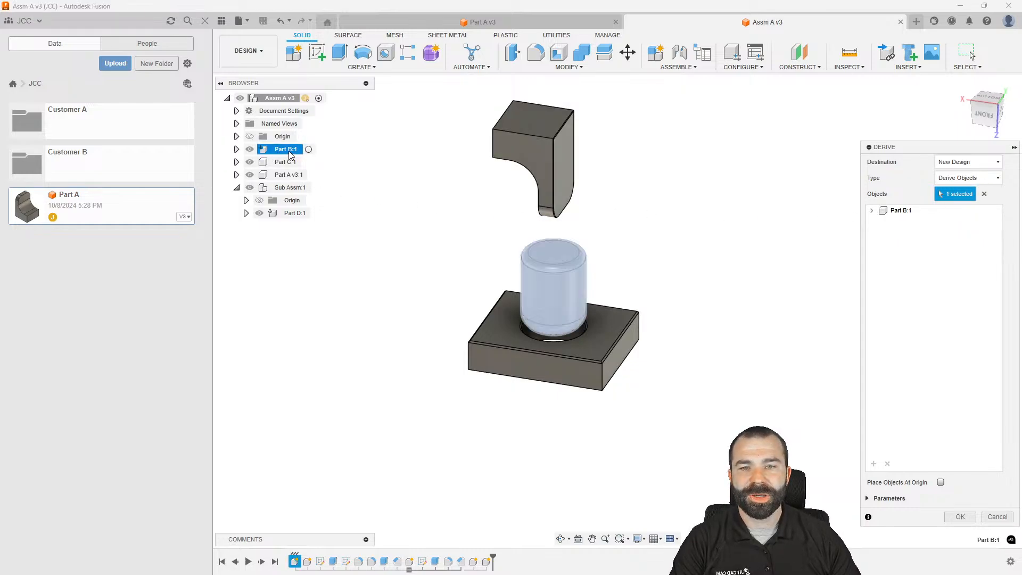
click(872, 211)
click(882, 221)
click(882, 242)
click(959, 516)
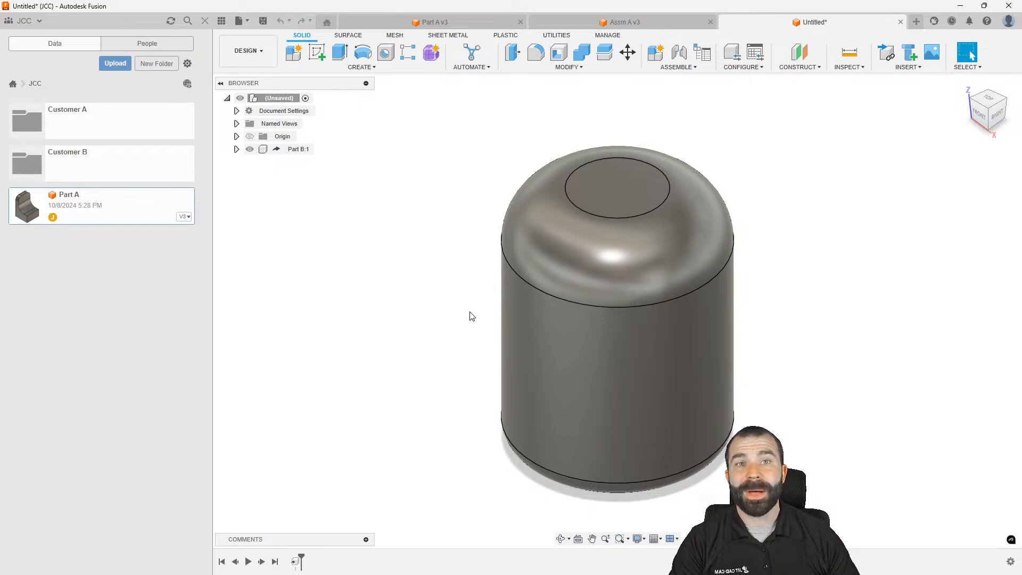
Save the derived design as Part B Manu in the Customer B folder of the JCC project
click(278, 151)
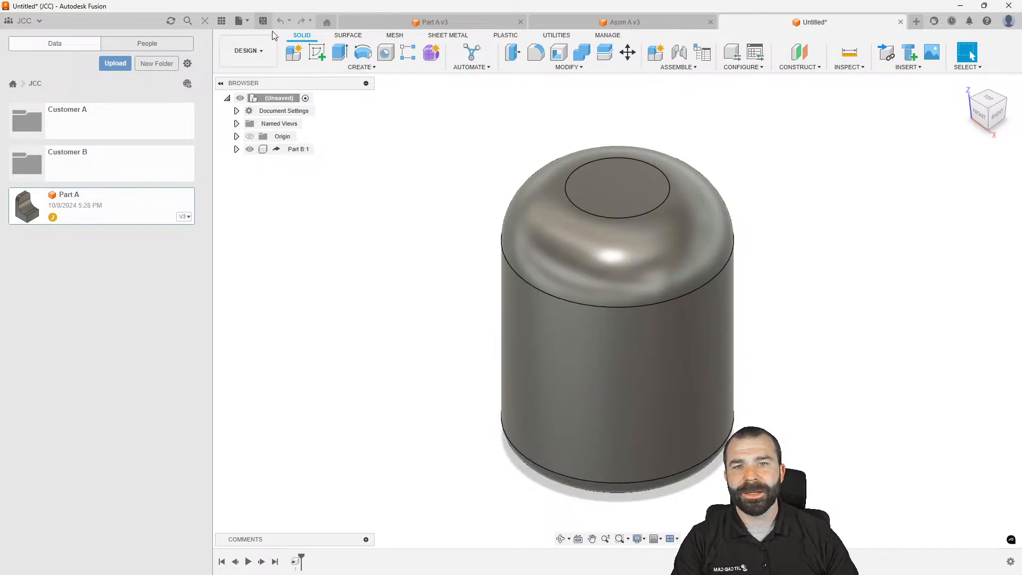
key(ctrl+s)
text(Pa)
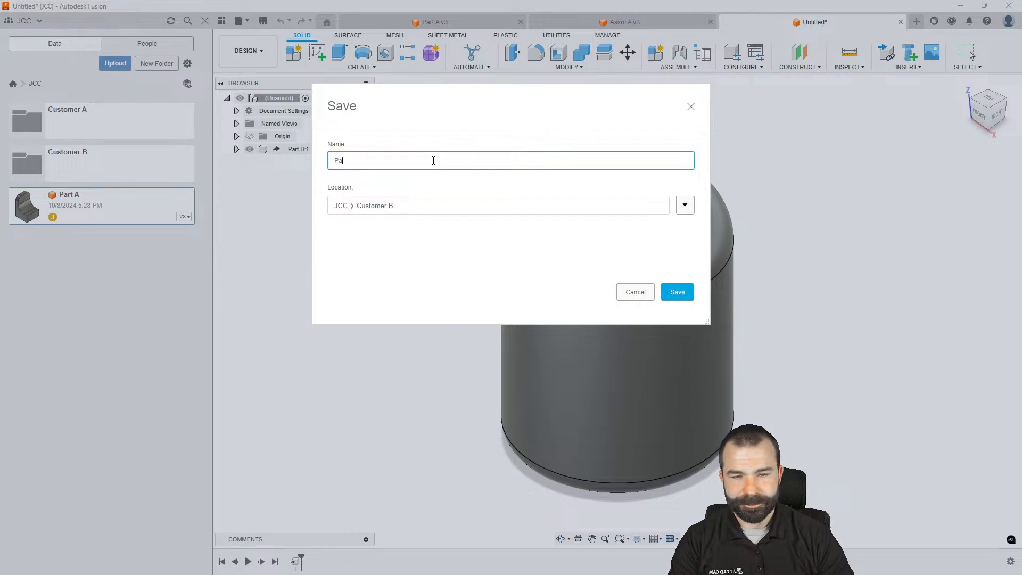
text(nu)
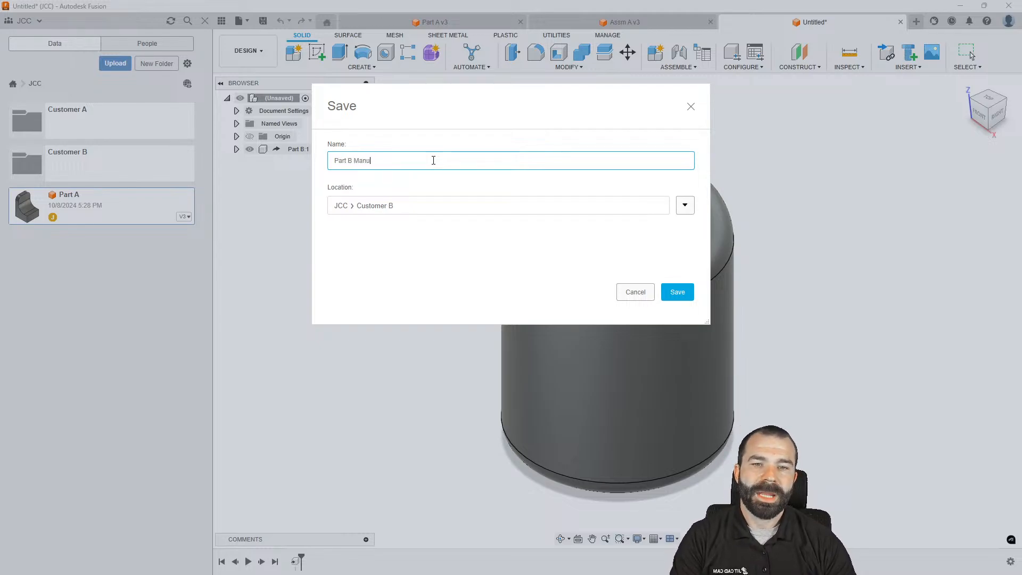
key(Return)
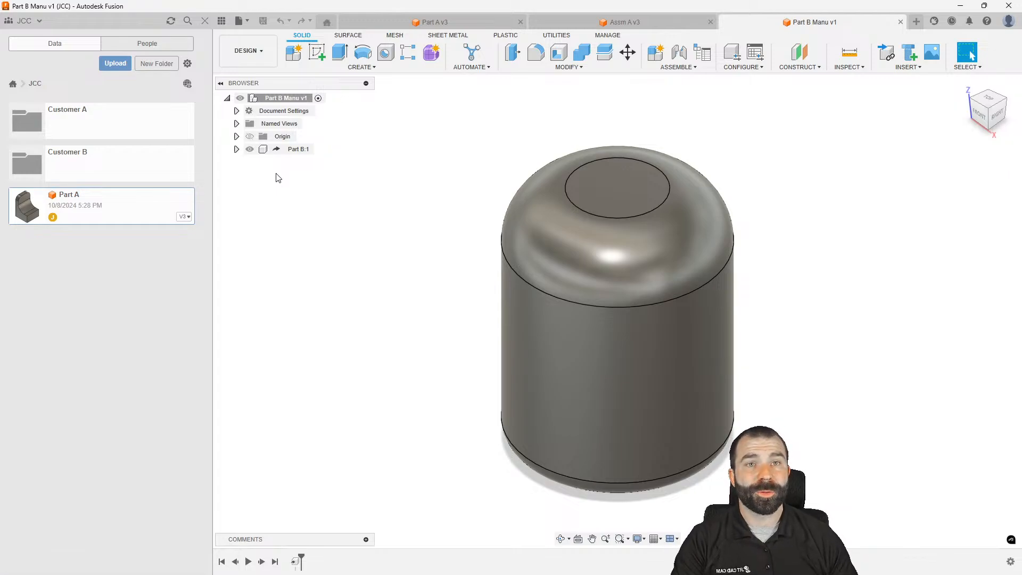
Delete the large rounded face around the upper end of the derived Part B
click(529, 219)
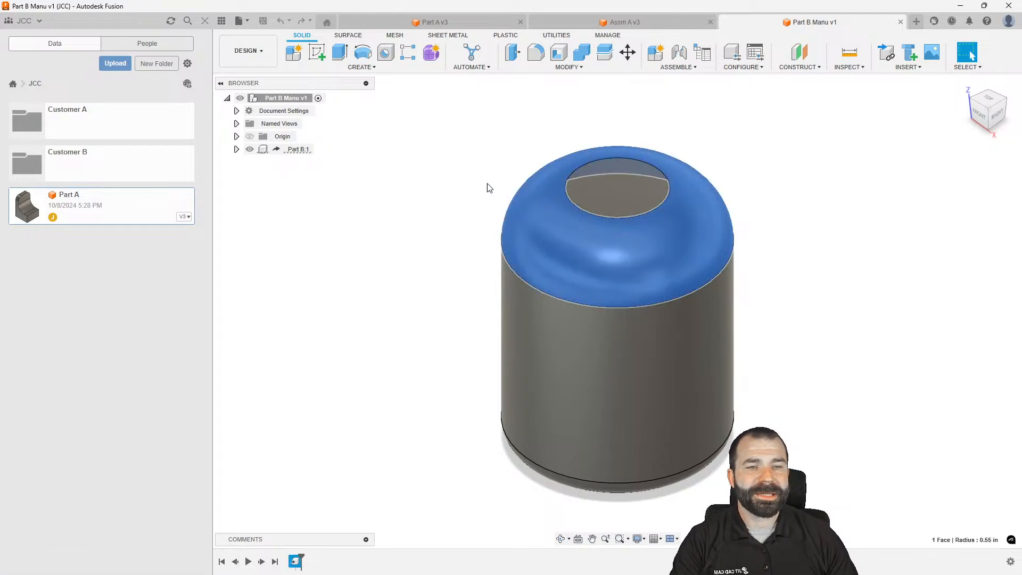
scroll(469, 200, down, 2)
key(Delete)
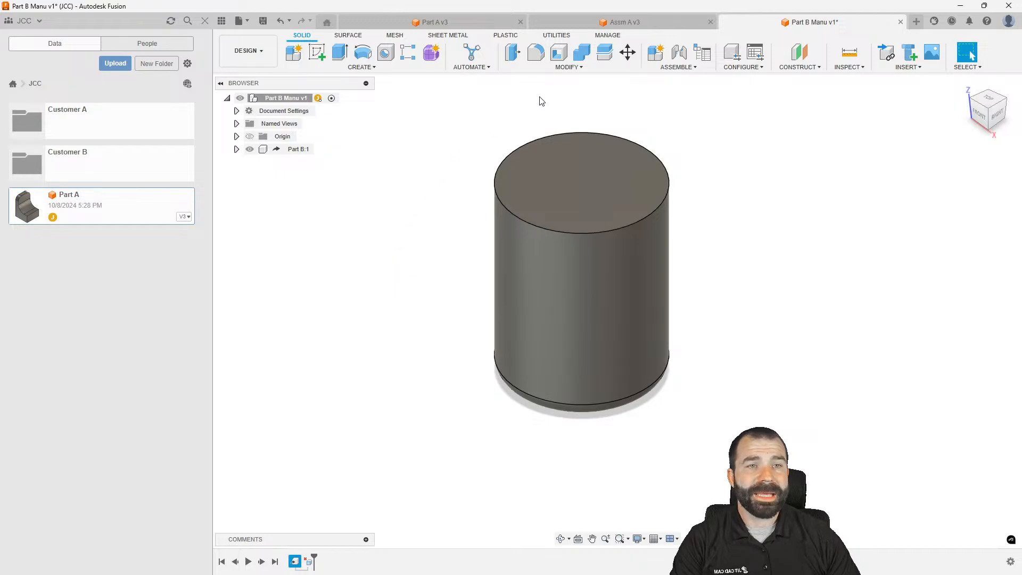
In Assm A, activate Part B and cut a centred simple hole in its top face, 0.80 in diameter and 0.80 in deep
click(614, 27)
click(414, 278)
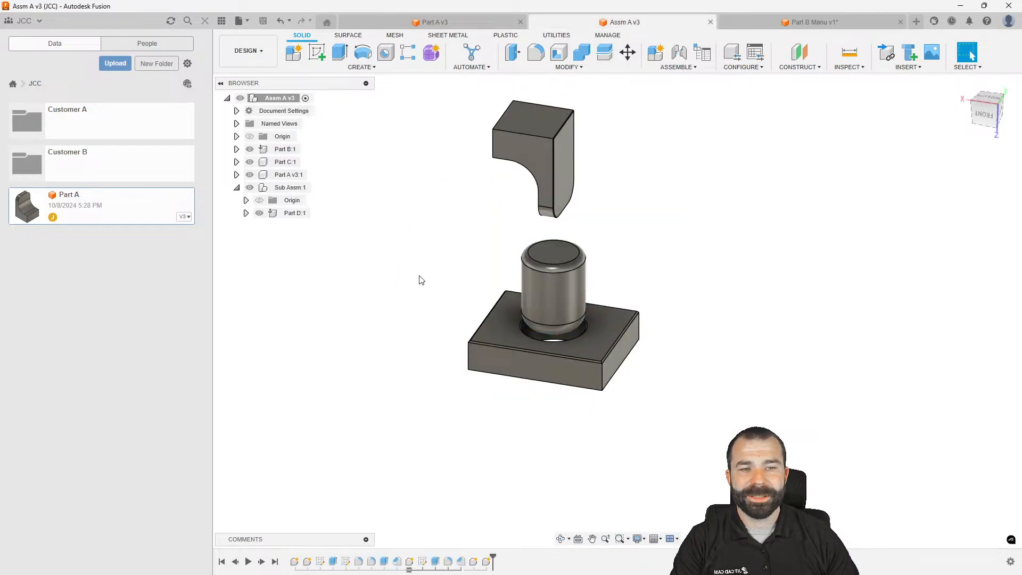
scroll(515, 331, up, 2)
scroll(548, 324, up, 3)
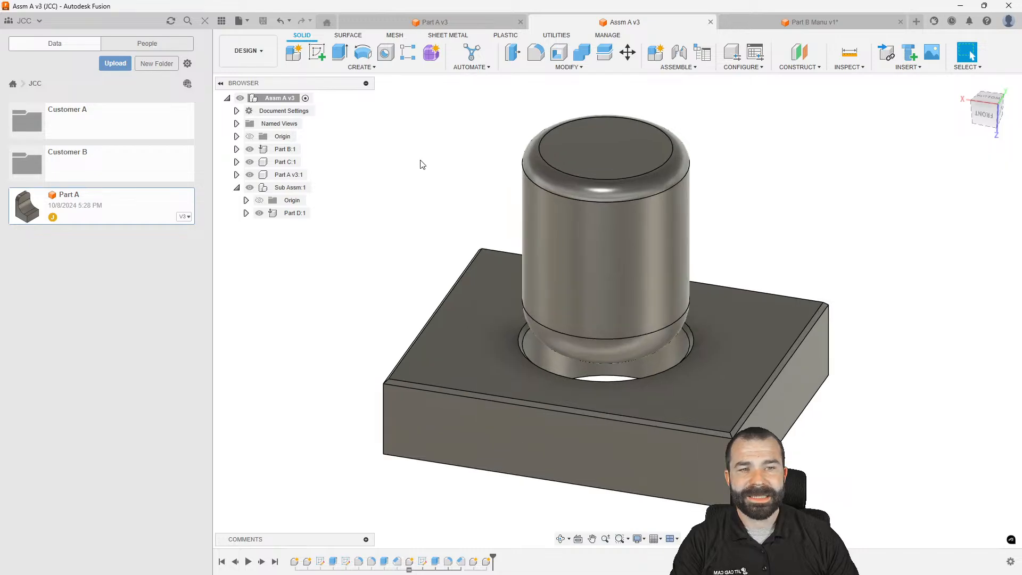
scroll(431, 184, down, 1)
scroll(433, 176, down, 1)
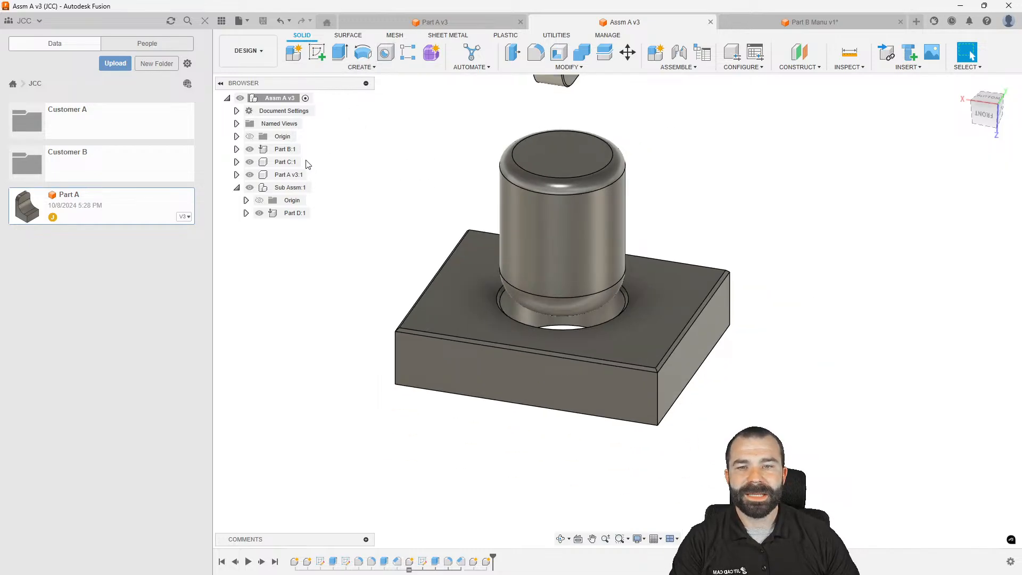
click(285, 149)
key(h)
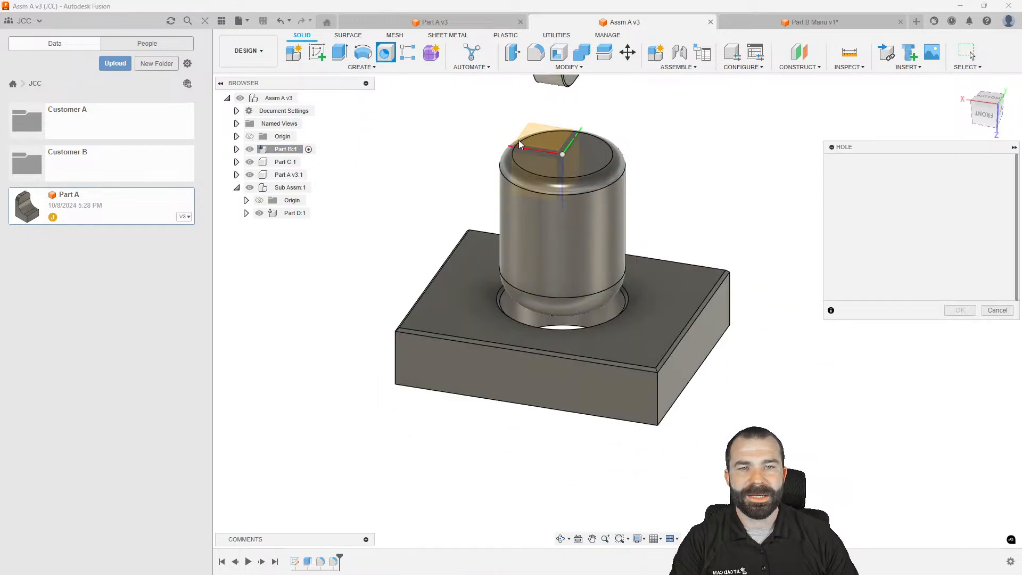
click(590, 157)
drag(588, 158, 554, 155)
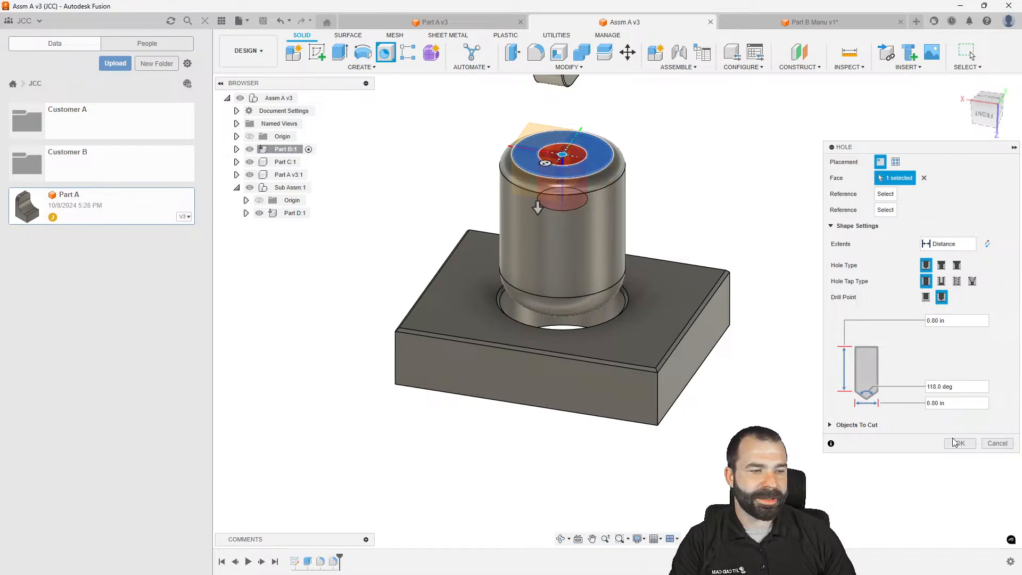
click(960, 442)
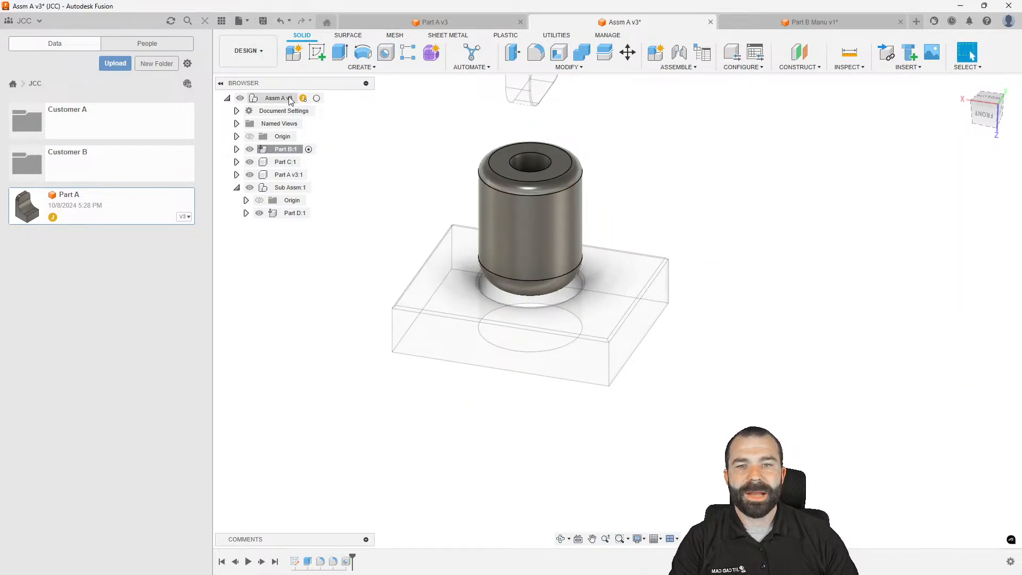
Reactivate the top-level Assm A and save it with the version description User Saved
click(318, 98)
key(ctrl+s)
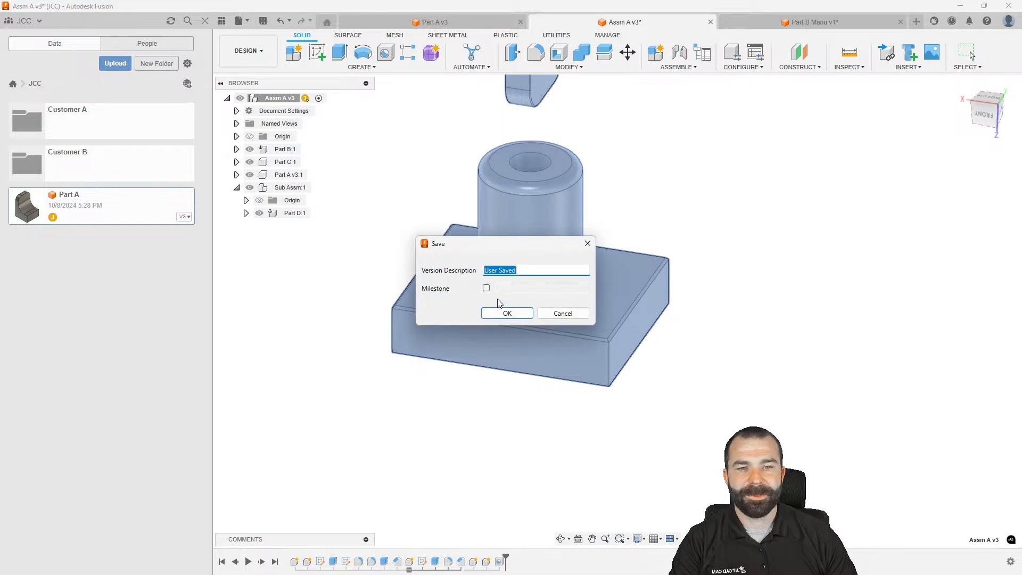
click(502, 313)
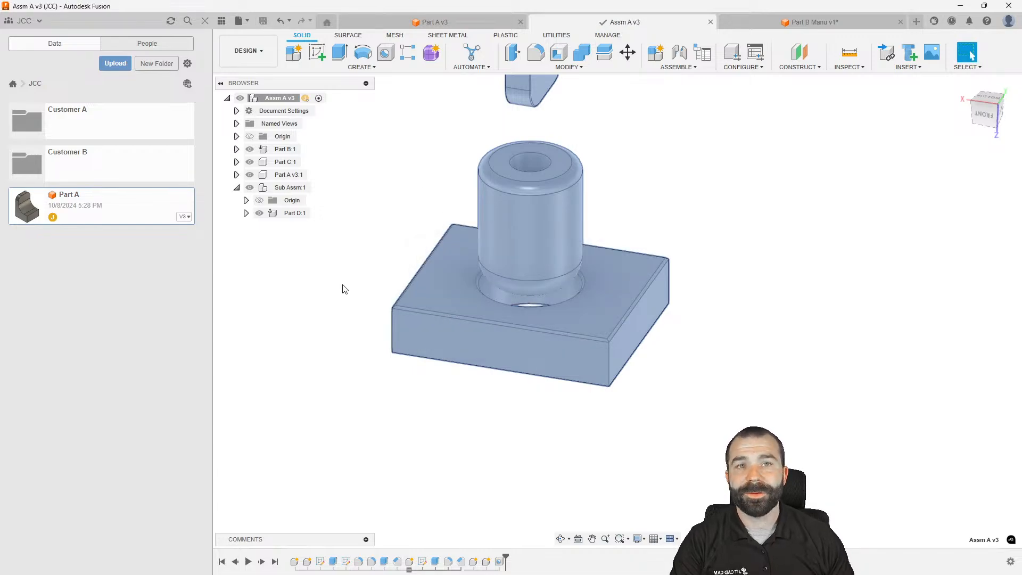
Browse the customer folders to find Assm A in Customer B and check its saved version
double_click(78, 132)
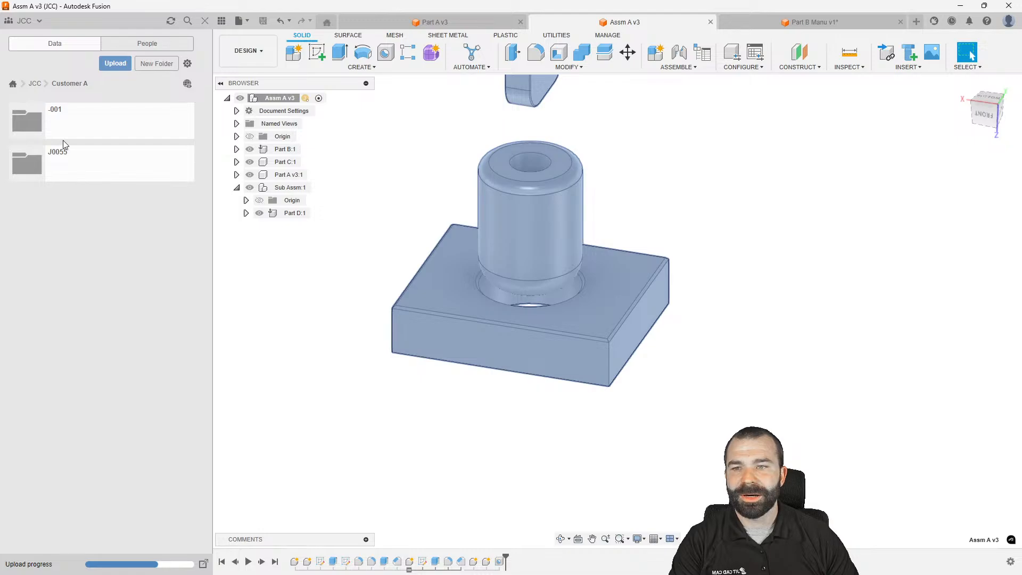
click(36, 84)
double_click(88, 160)
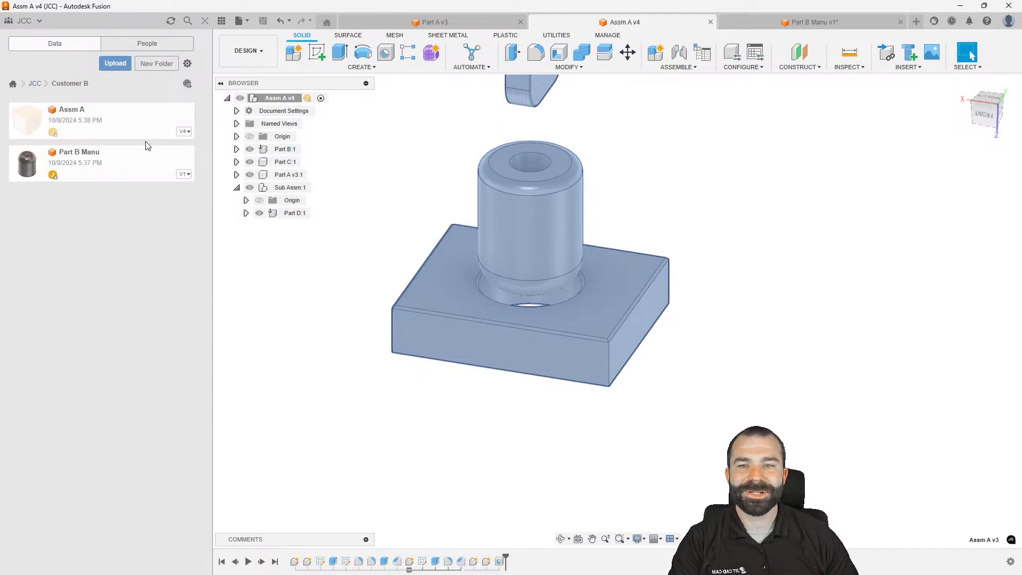
click(183, 131)
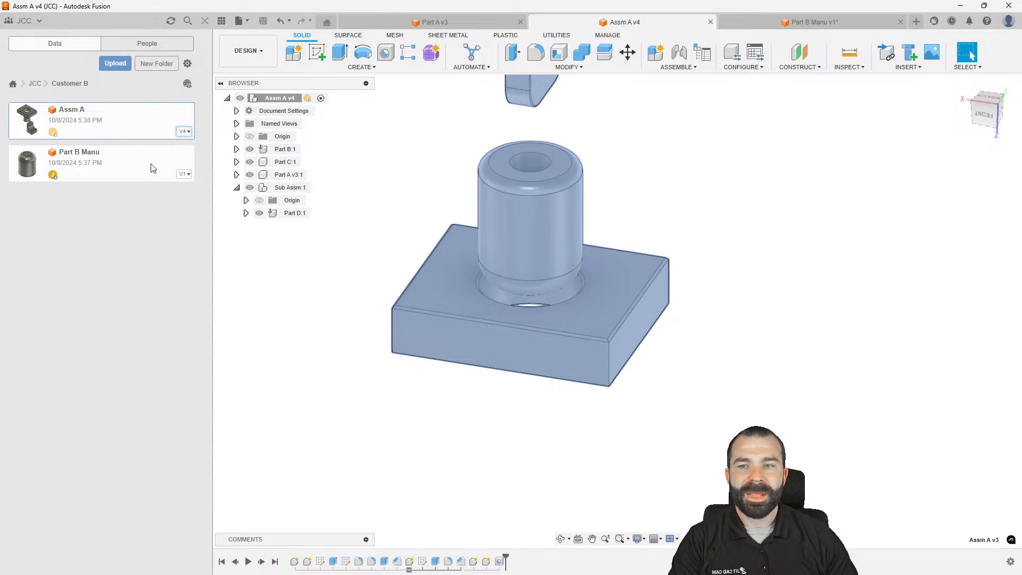
Update the outdated derived reference in Part B Manu and inspect the hole on the part's underside
click(784, 21)
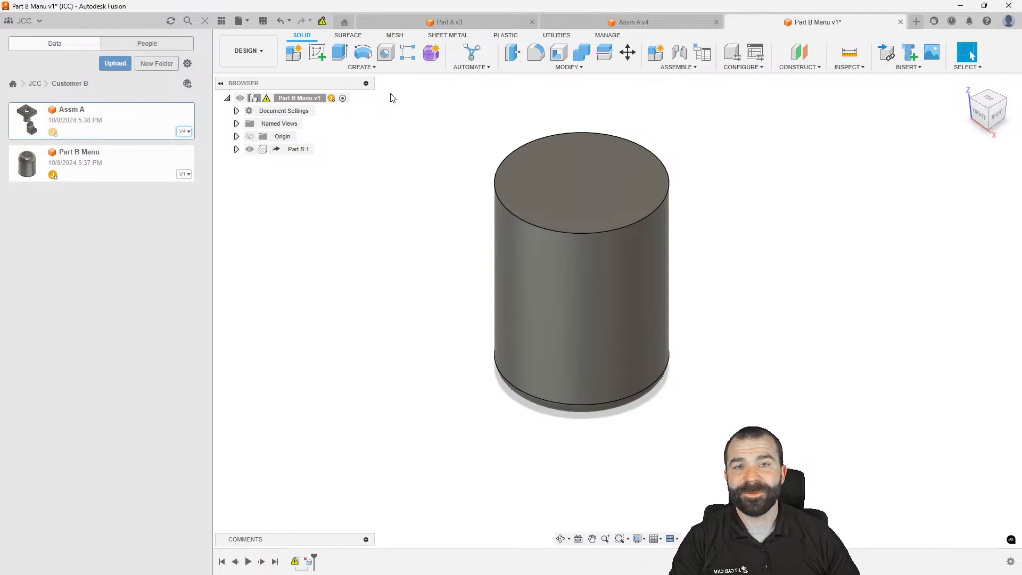
click(323, 22)
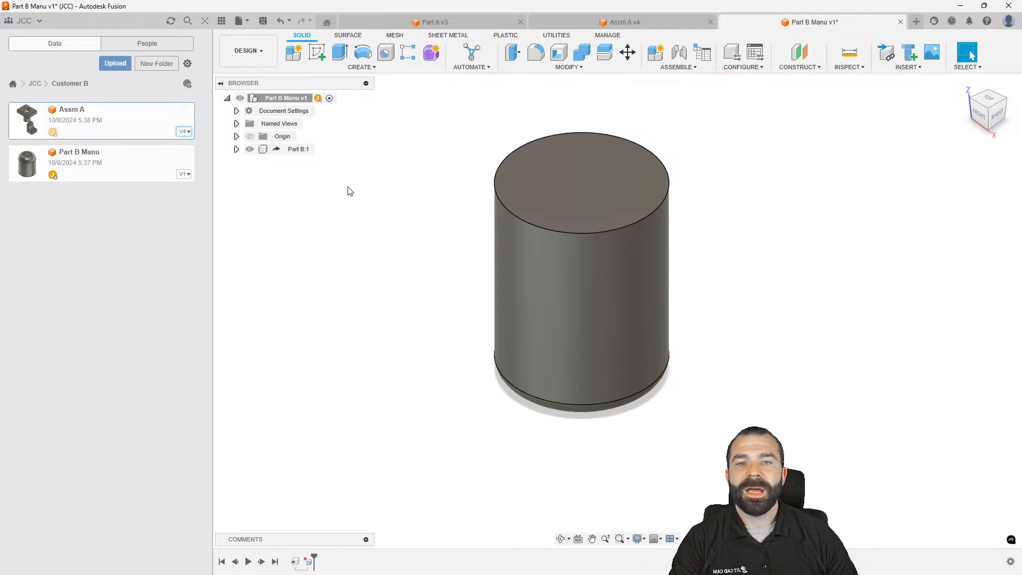
shift+middle_drag(412, 329, 414, 285)
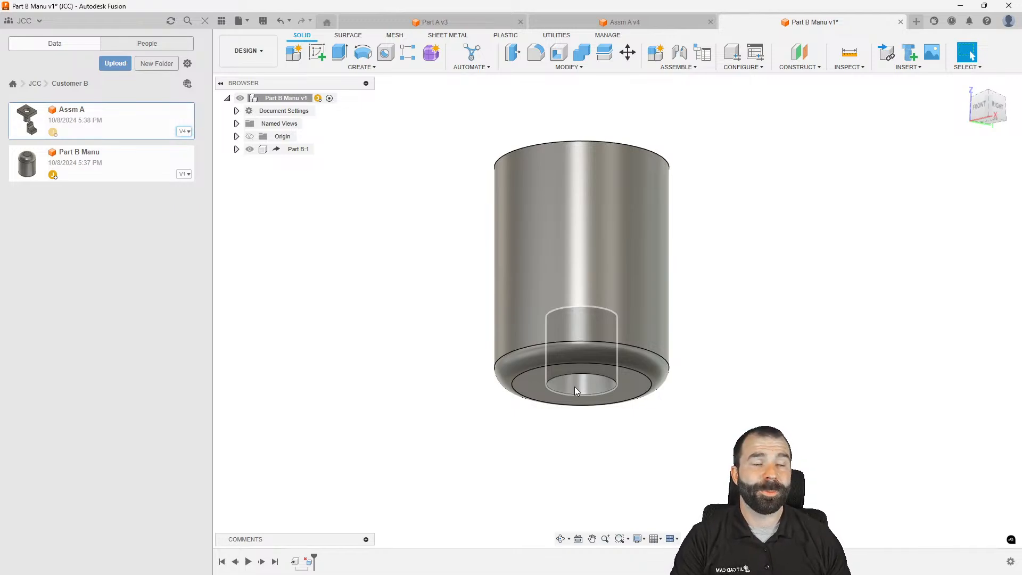
shift+middle_drag(561, 378, 435, 287)
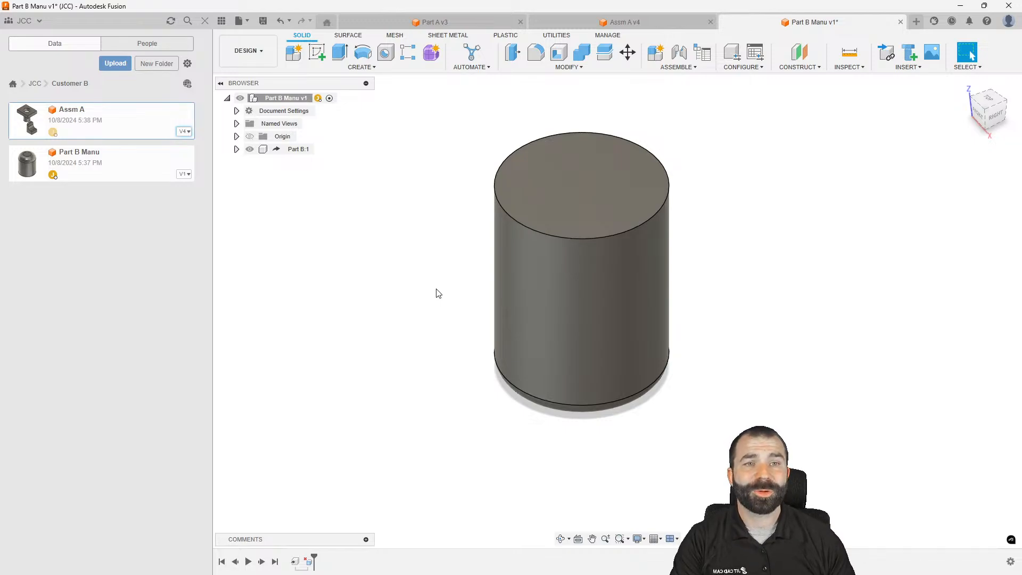
Switch to the Part A design and set the pan, zoom and orbit shortcuts to Solidworks in the general preferences
click(456, 24)
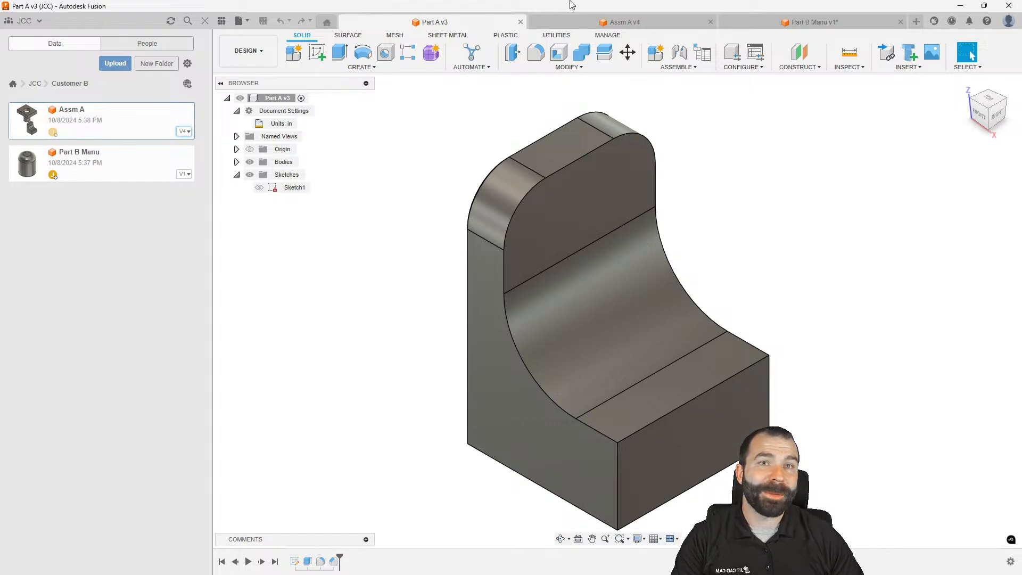
click(1009, 23)
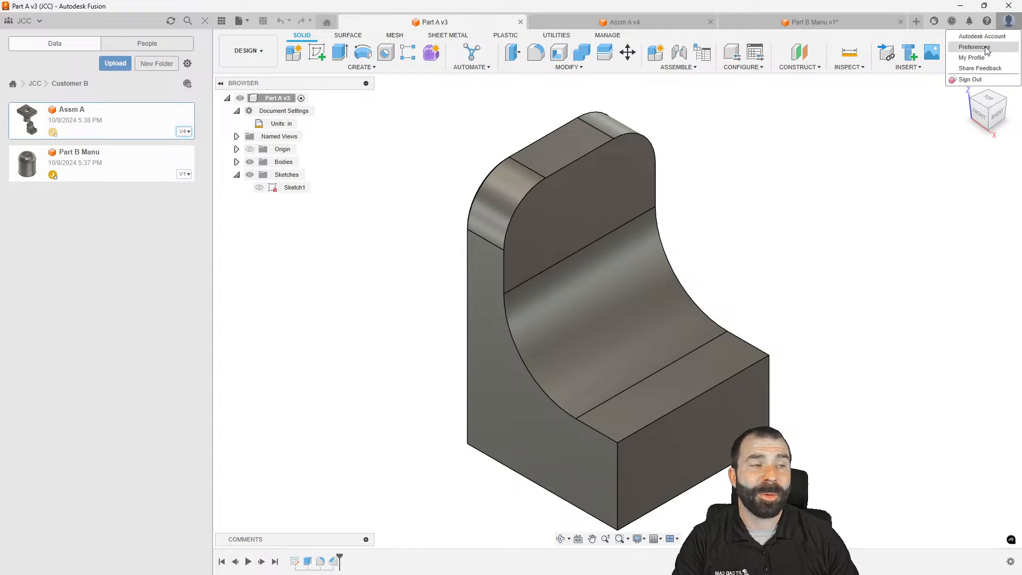
click(984, 48)
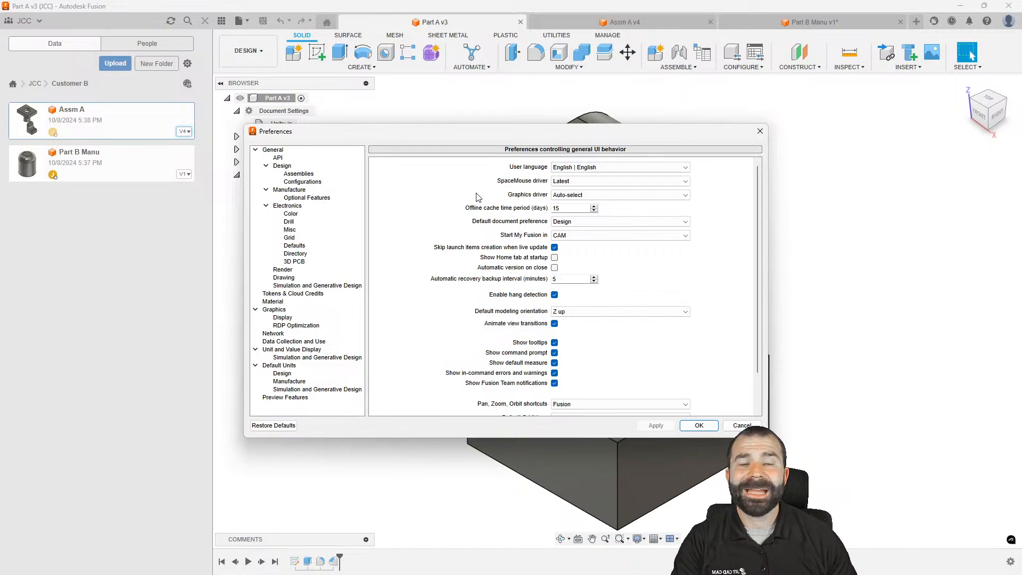
scroll(465, 198, down, 2)
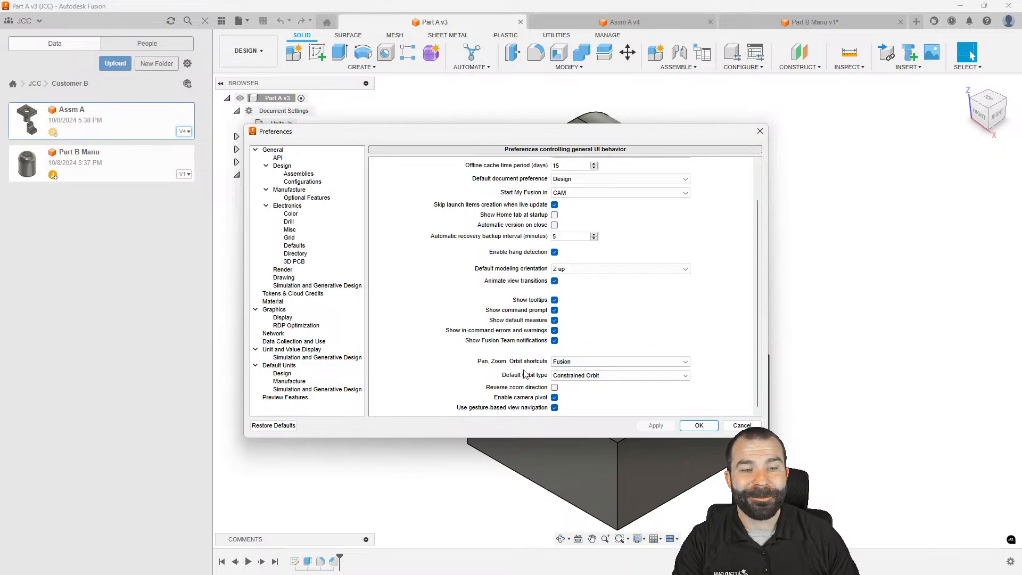
click(569, 364)
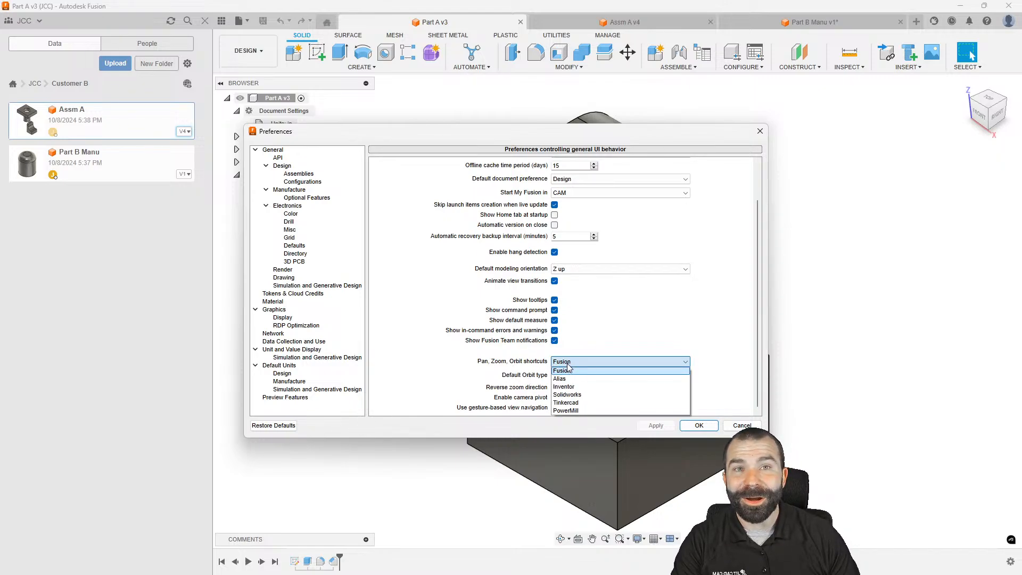
click(573, 396)
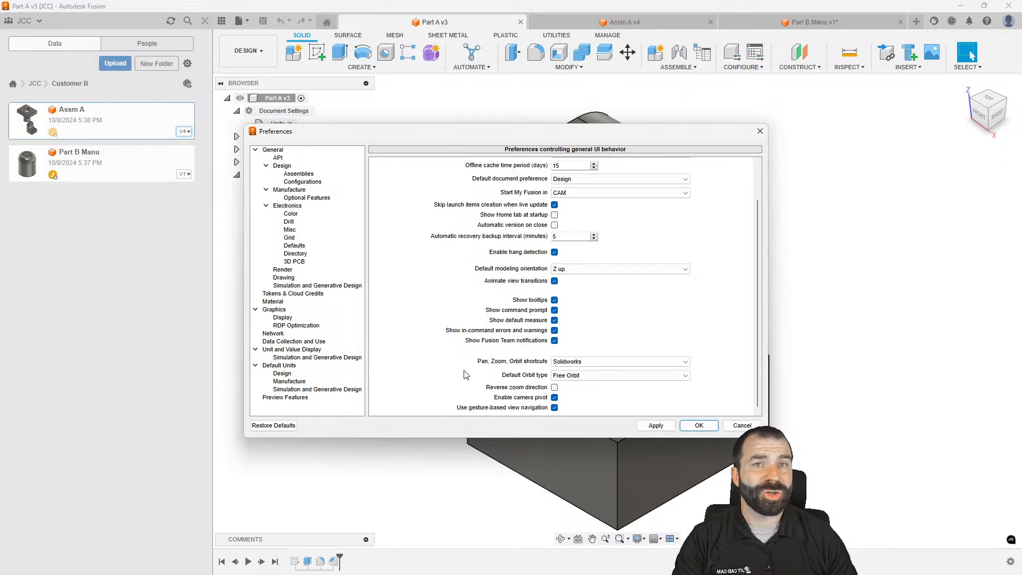
Review the Design and Assemblies preferences and set the default units for new designs to in
click(310, 168)
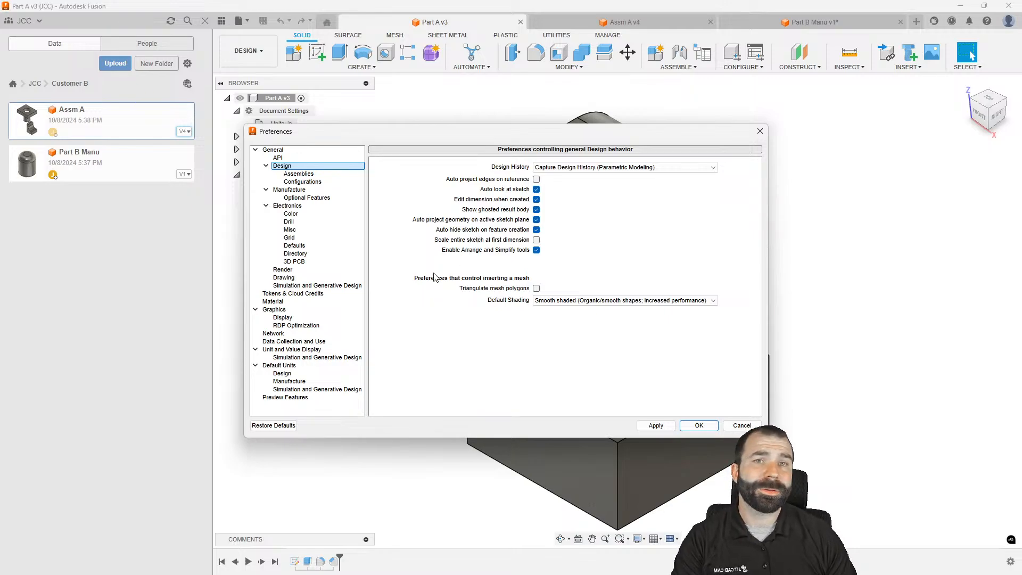
click(323, 176)
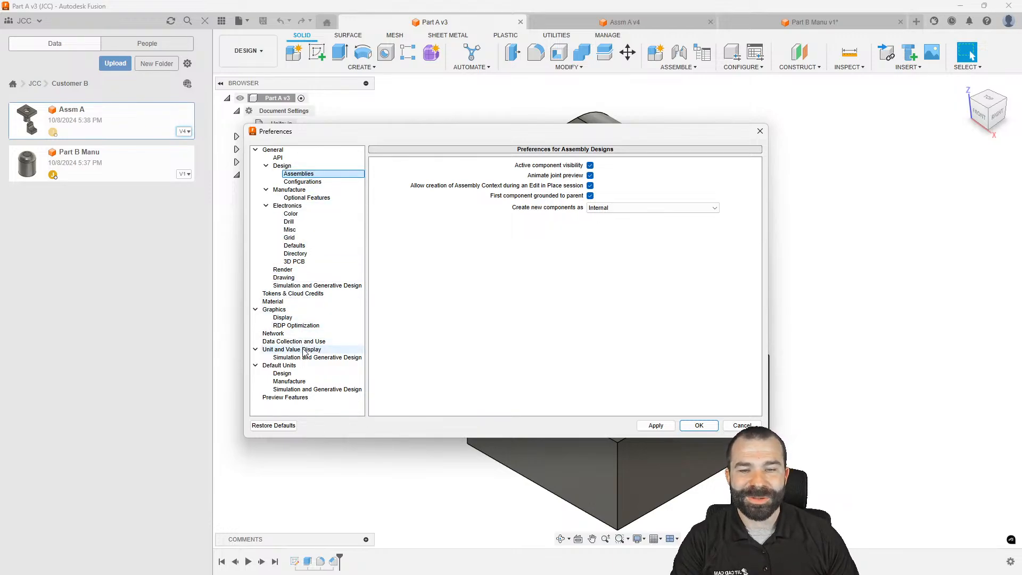
click(295, 367)
click(290, 373)
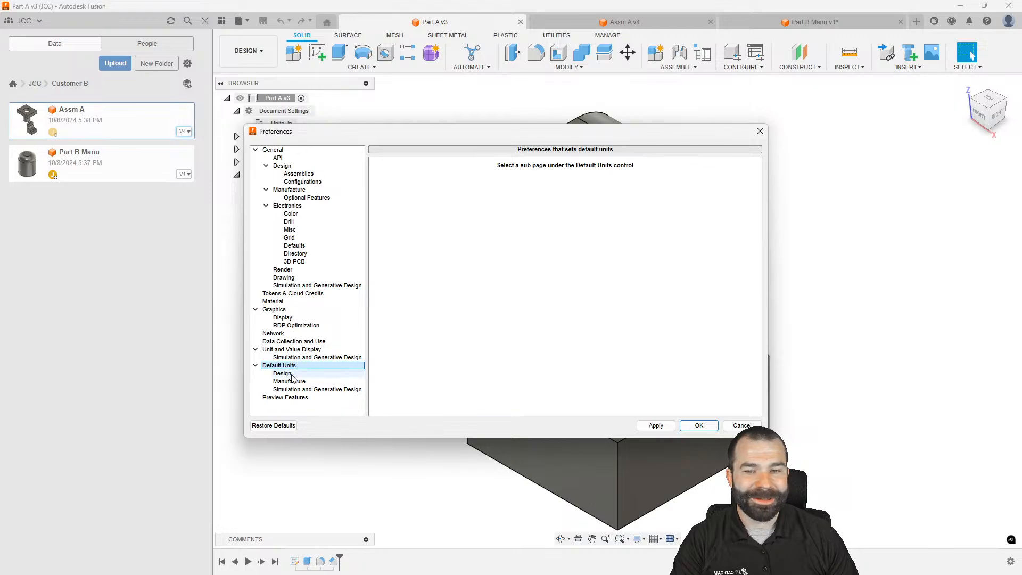
click(552, 168)
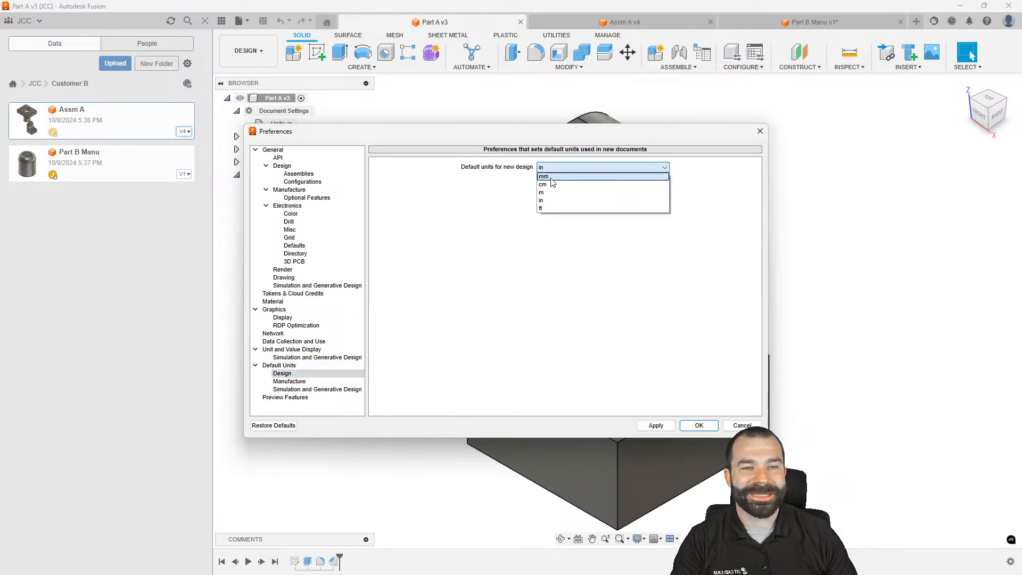
click(547, 204)
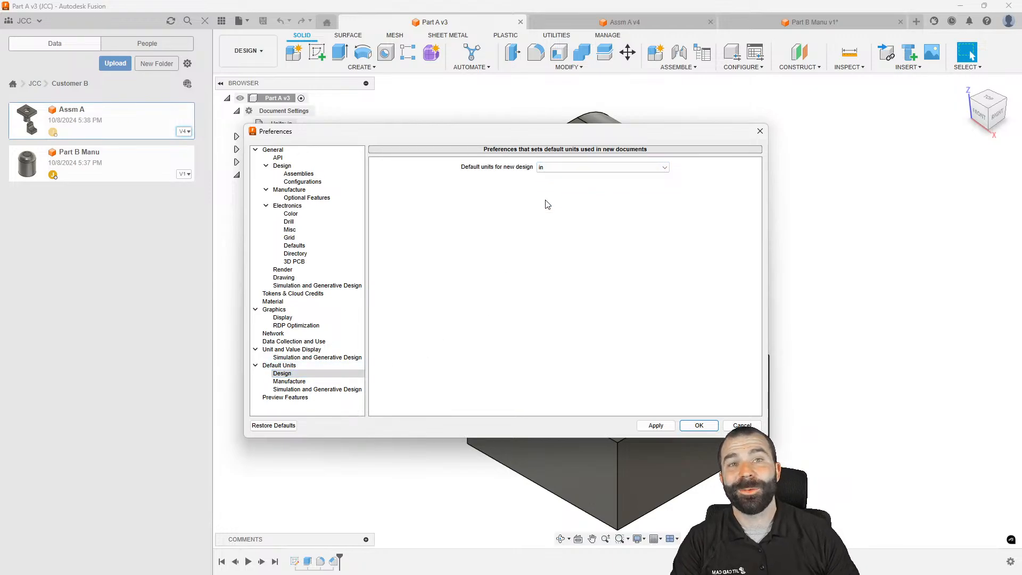
Set the default units for new Manufacture documents to mm and accept the preferences
click(357, 381)
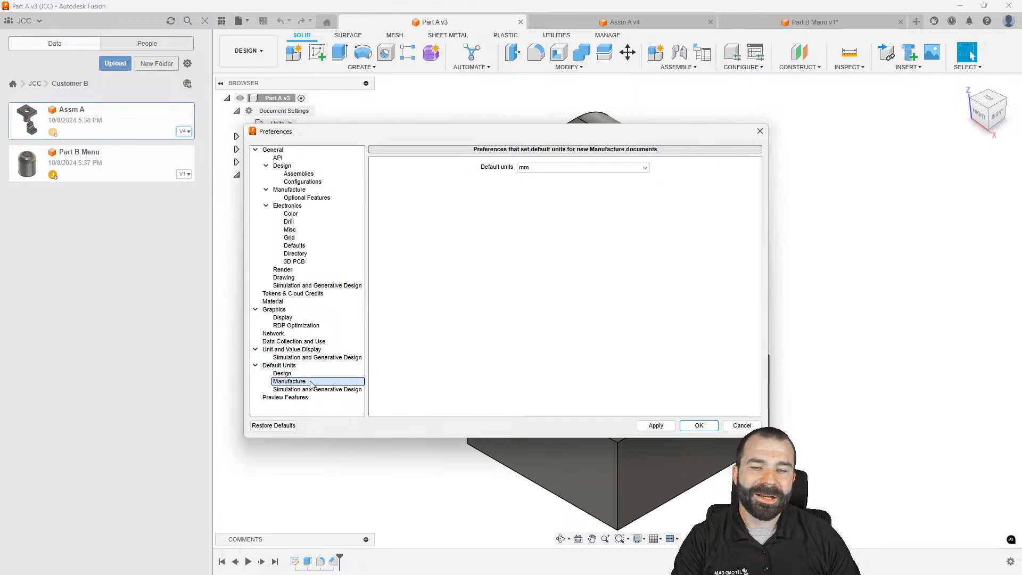
click(541, 170)
click(539, 184)
click(538, 168)
click(537, 176)
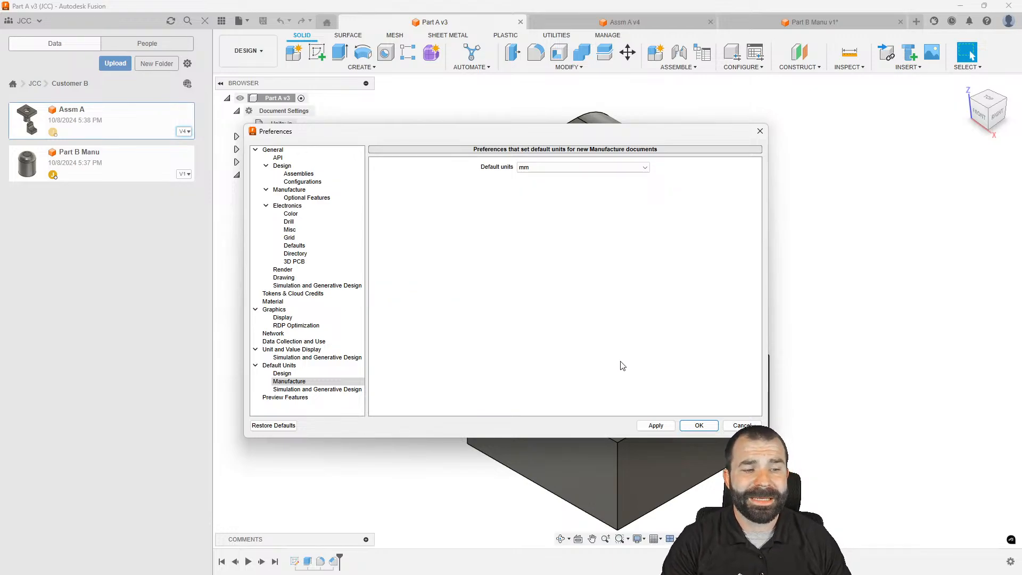
click(698, 424)
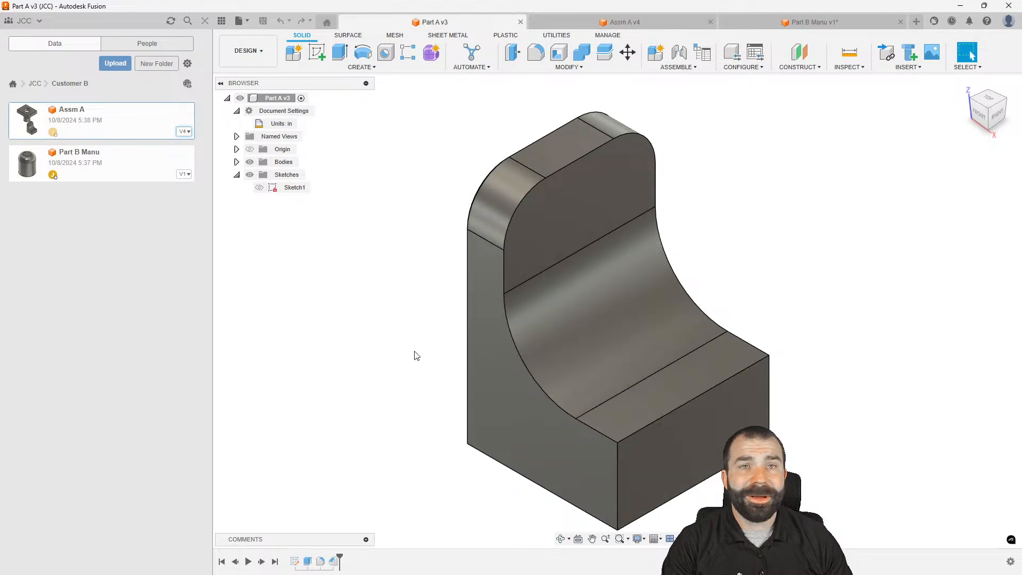
scroll(395, 353, down, 1)
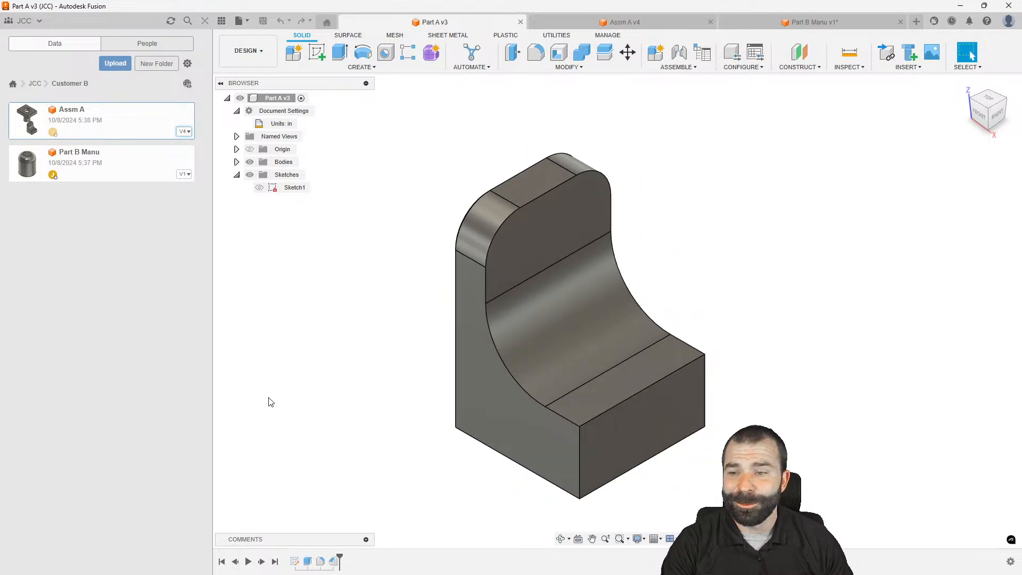